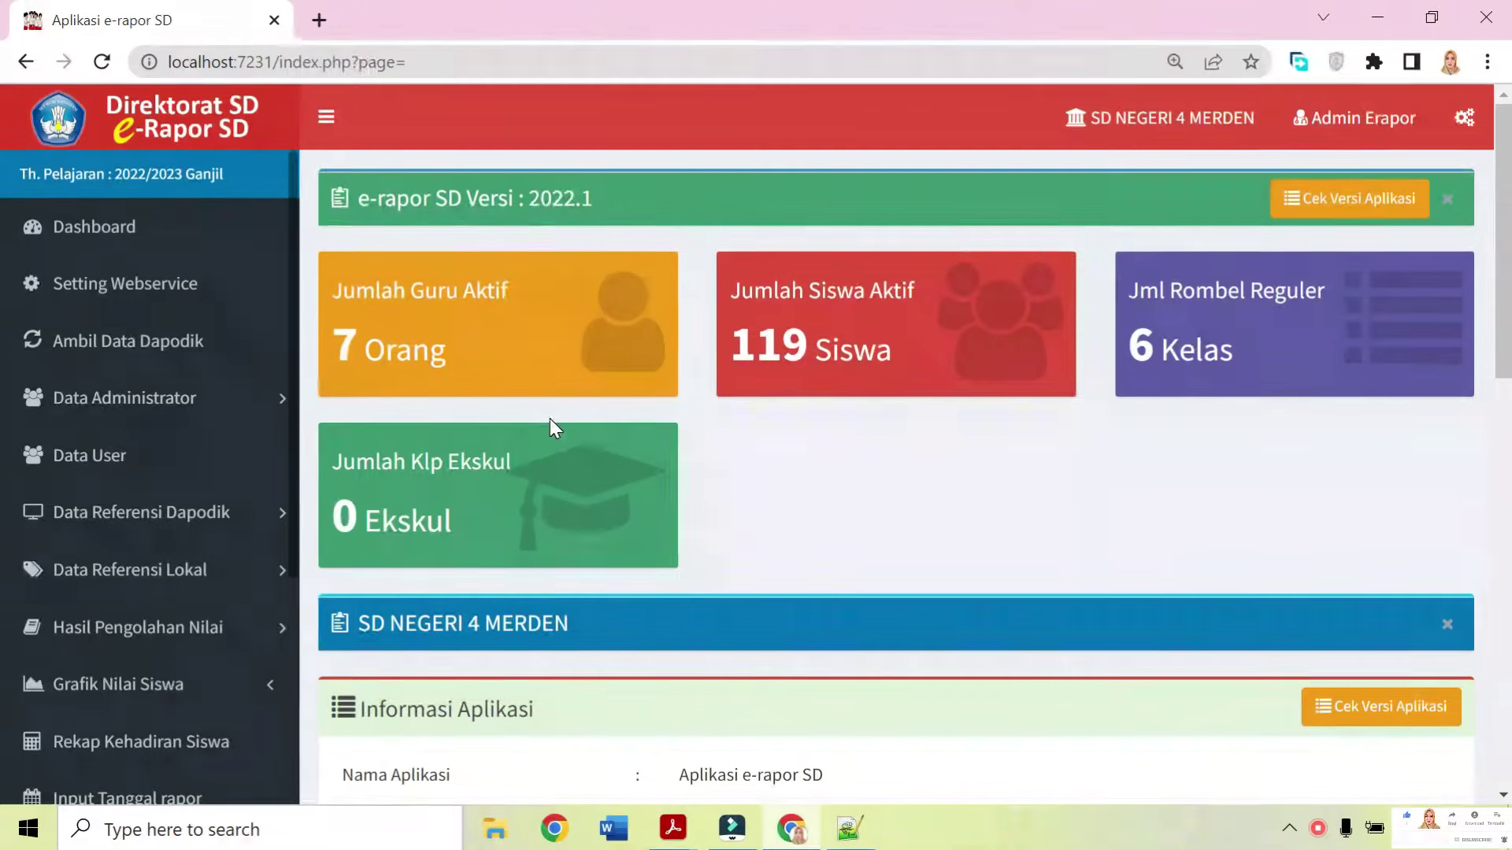
Open the Data Pembelajaran list within the Dapodik reference data.
left_click(260, 526)
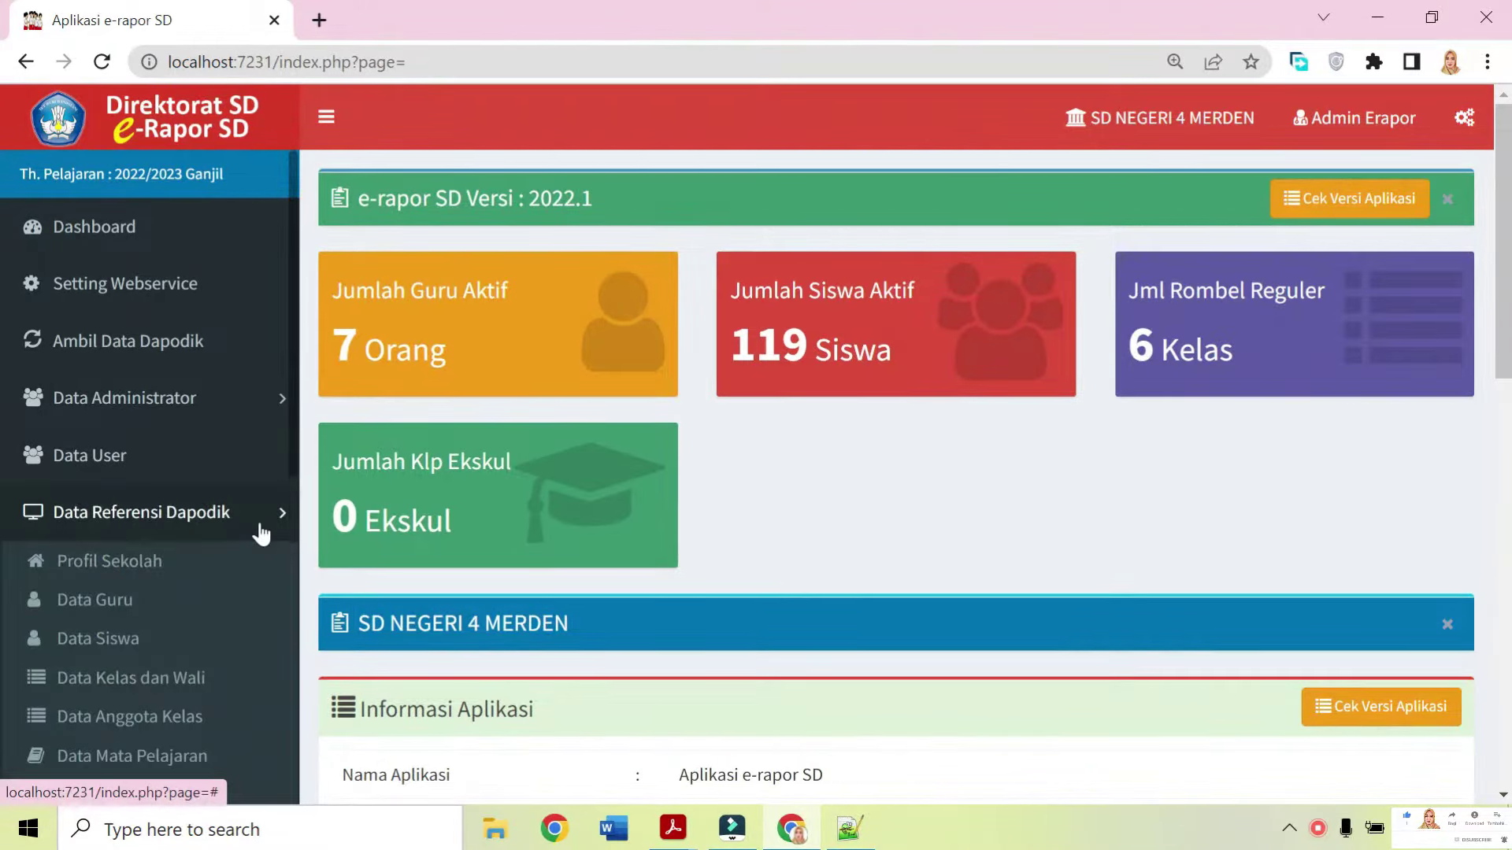
scroll(260, 534, "down", 3)
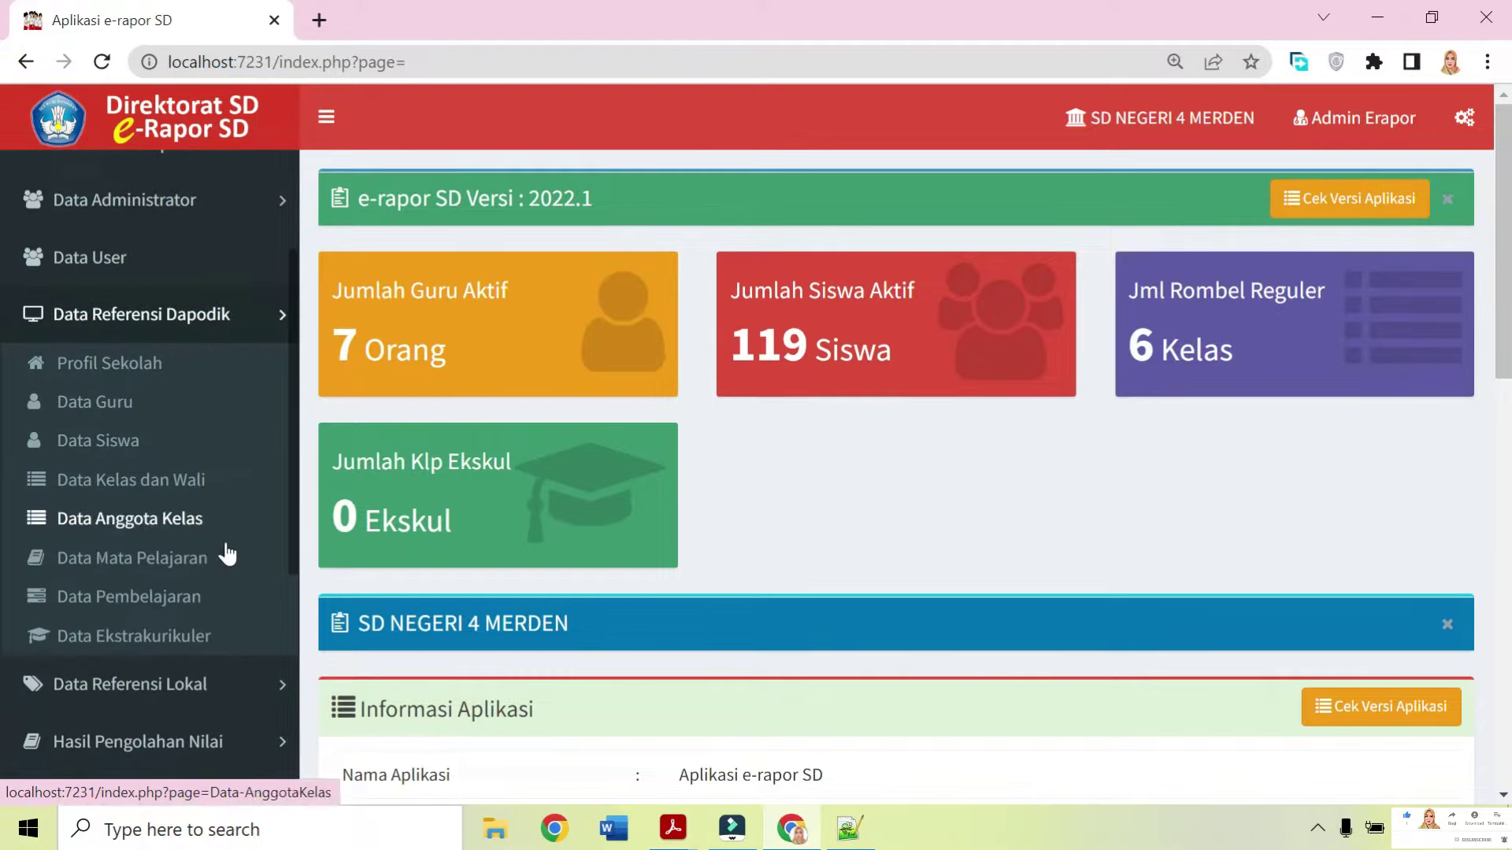
left_click(186, 601)
scroll(189, 602, "down", 3)
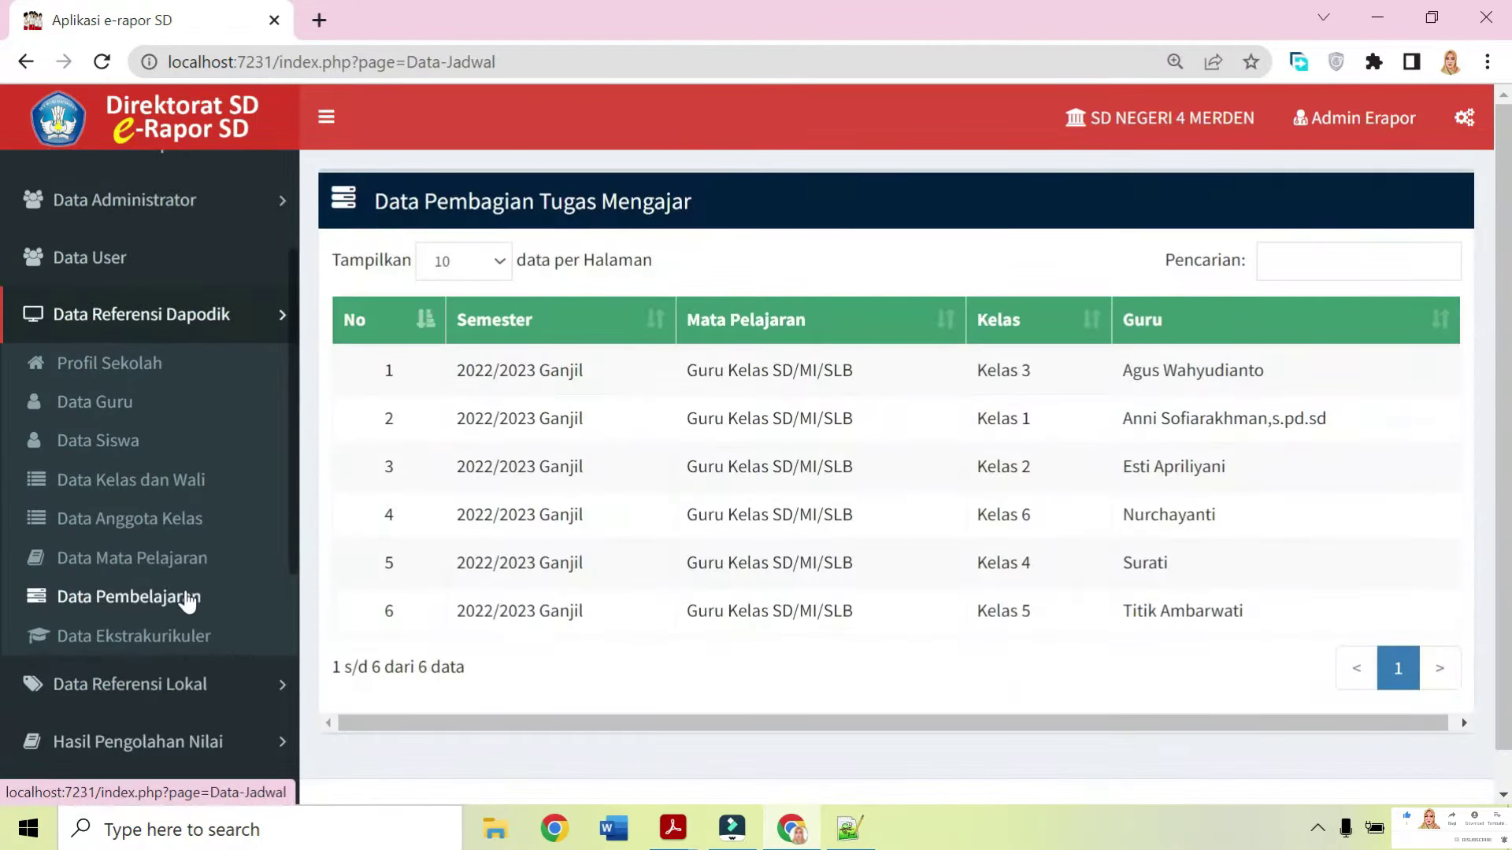
Open the Data Mata Pelajaran reference list and check the subject name recorded there.
left_click(211, 561)
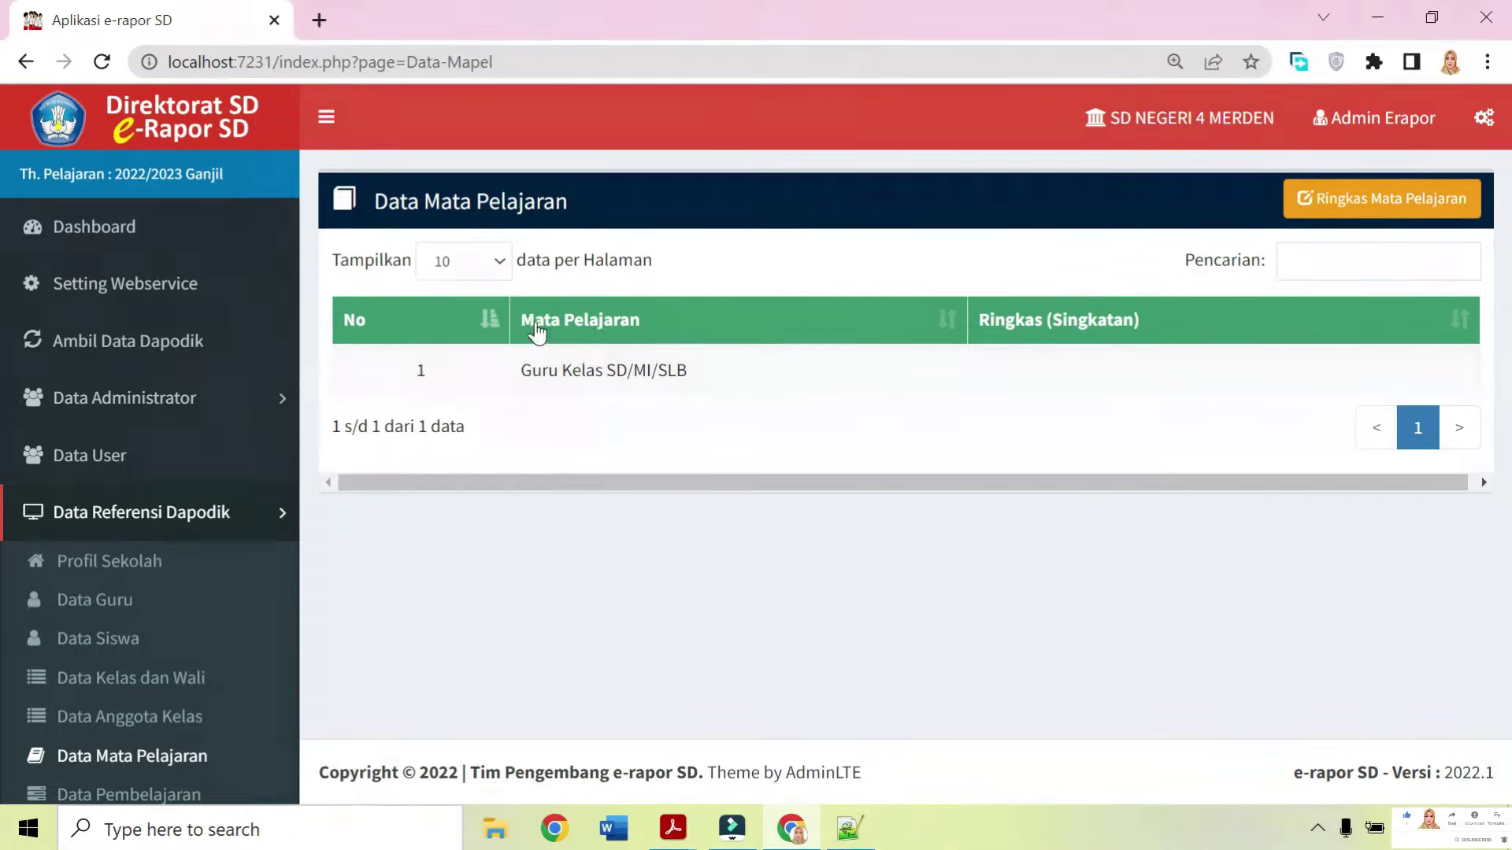
left_click_drag(706, 374, 520, 371)
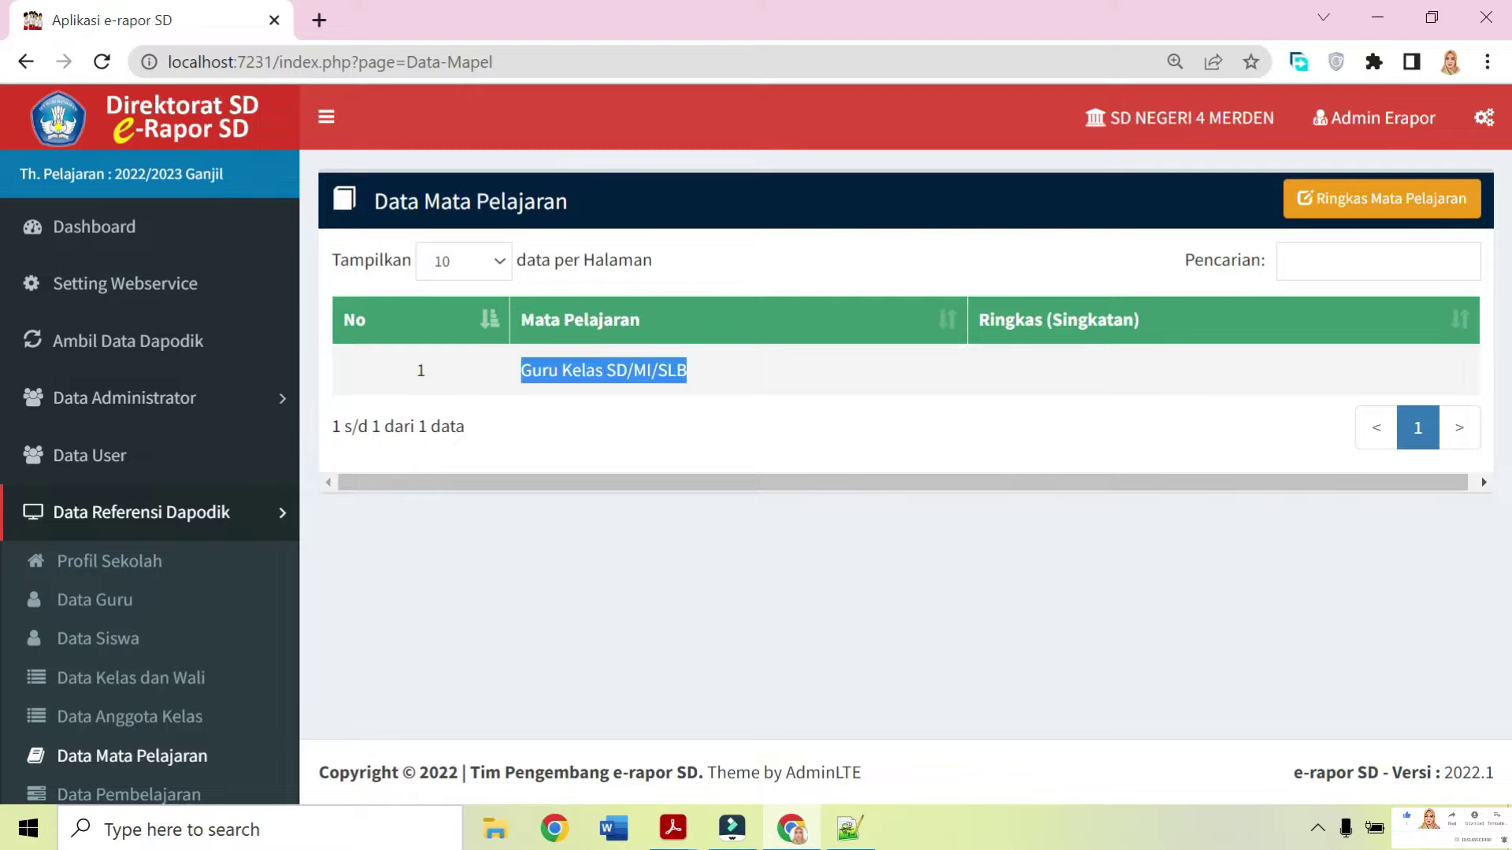
left_click(675, 375)
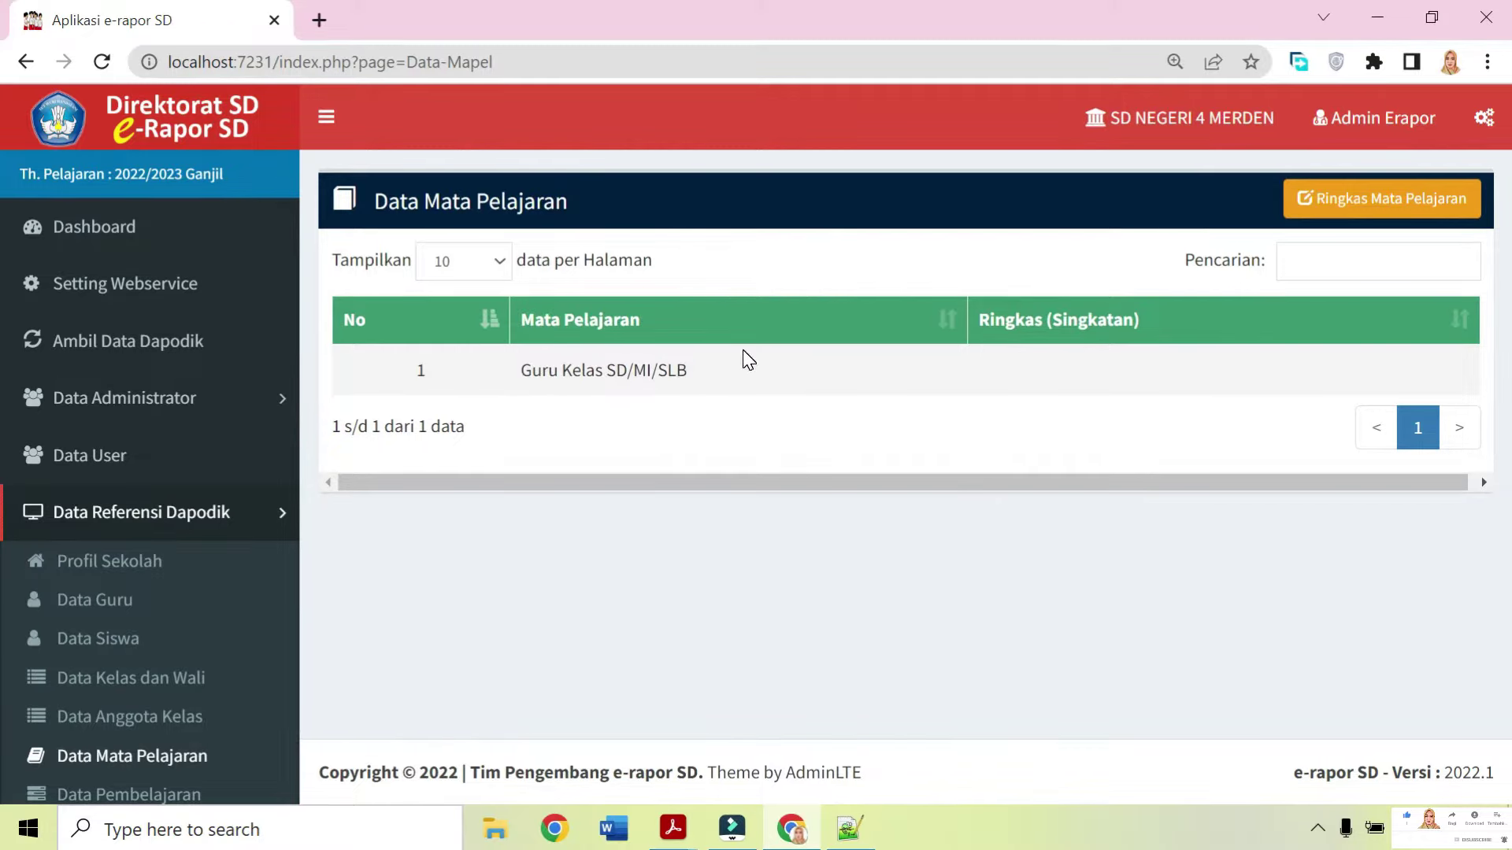
Return to Data Pembelajaran and check the subject assigned to Kelas 4.
scroll(263, 567, "down", 2)
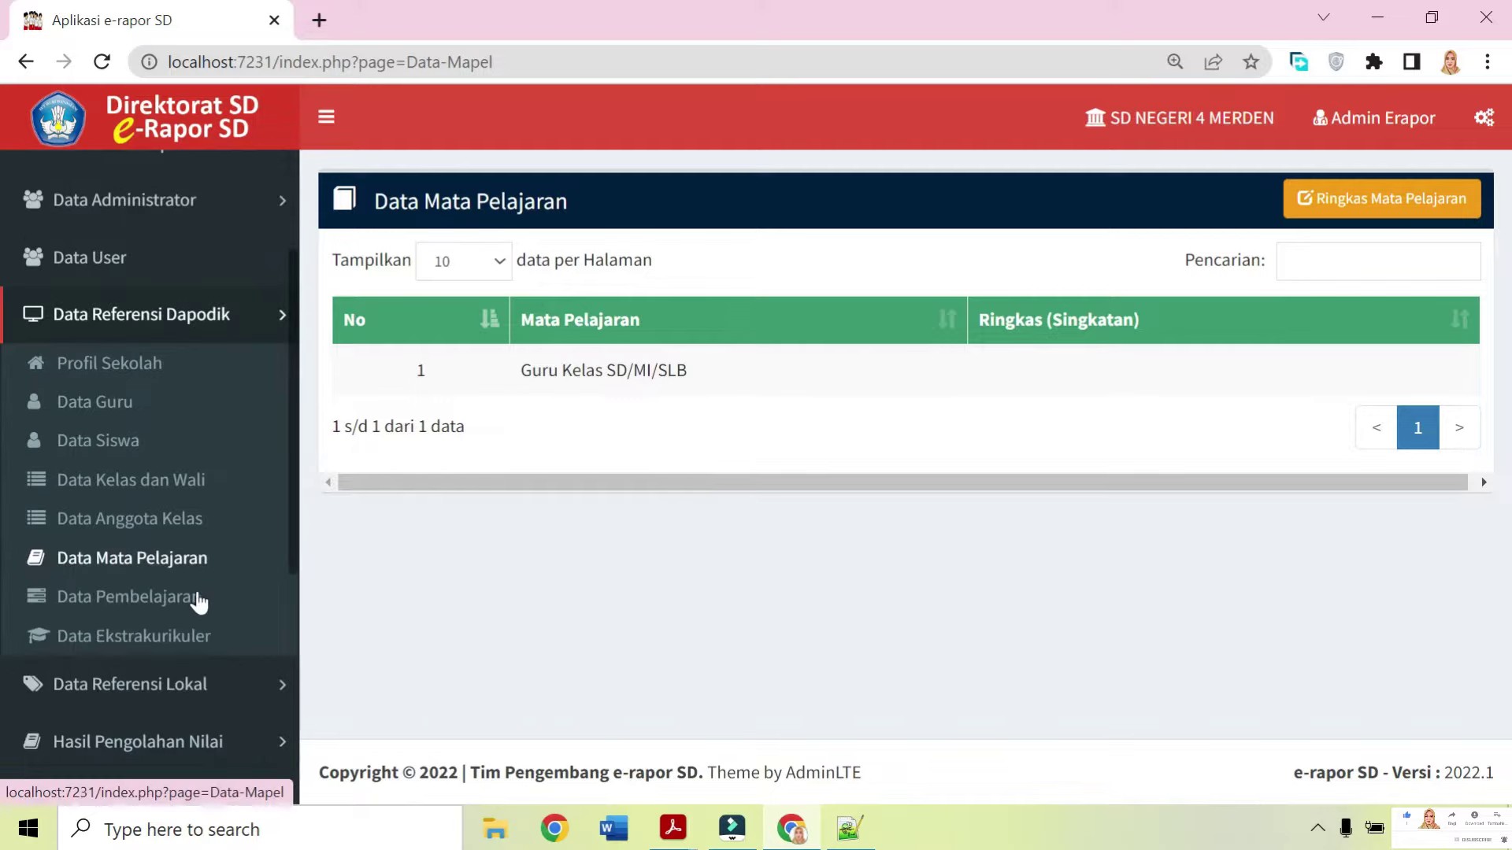
left_click(172, 613)
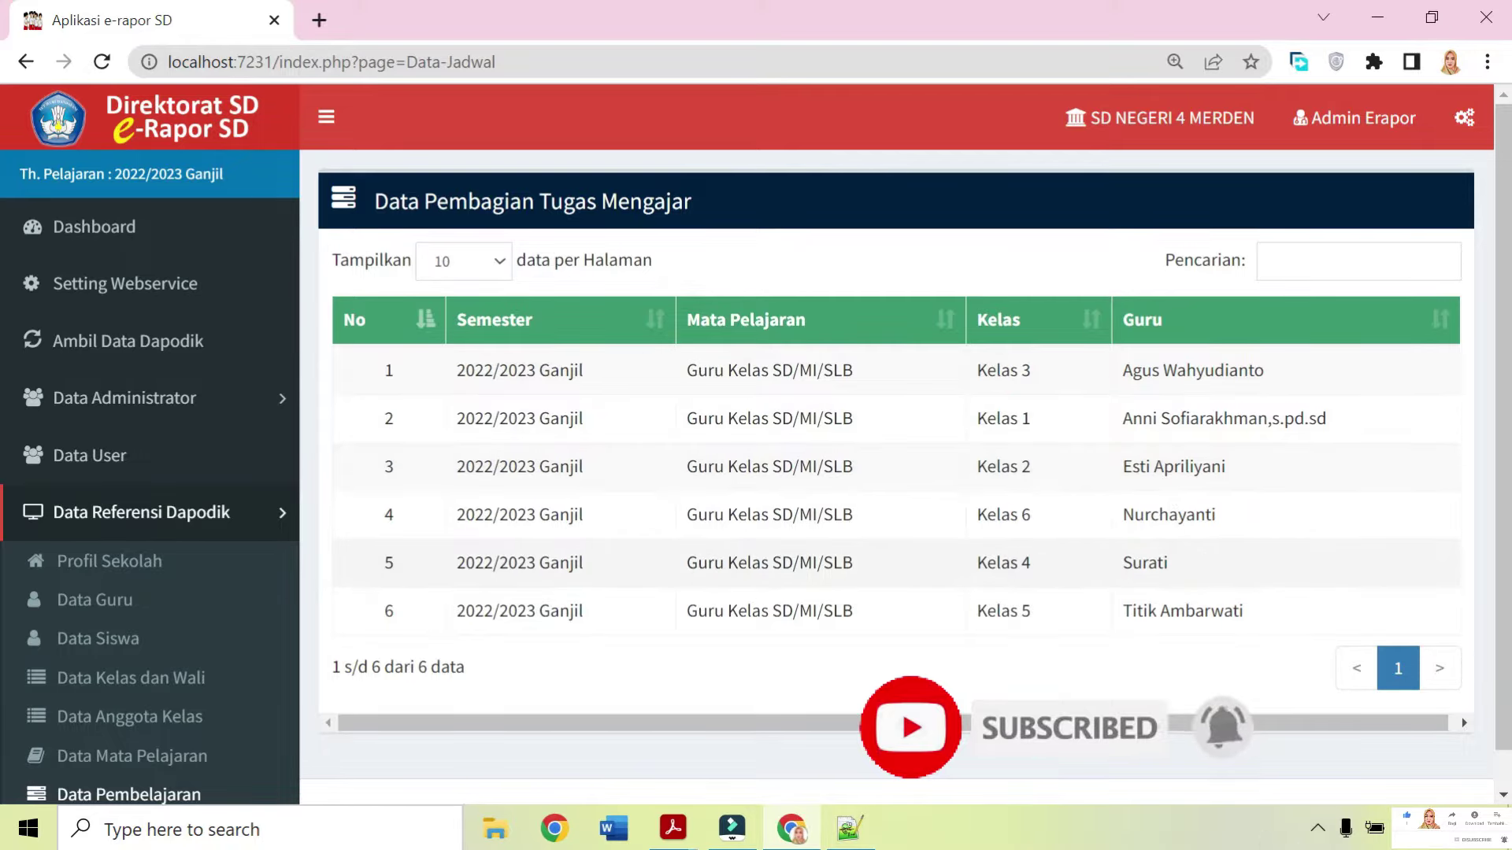
left_click_drag(979, 562, 1059, 578)
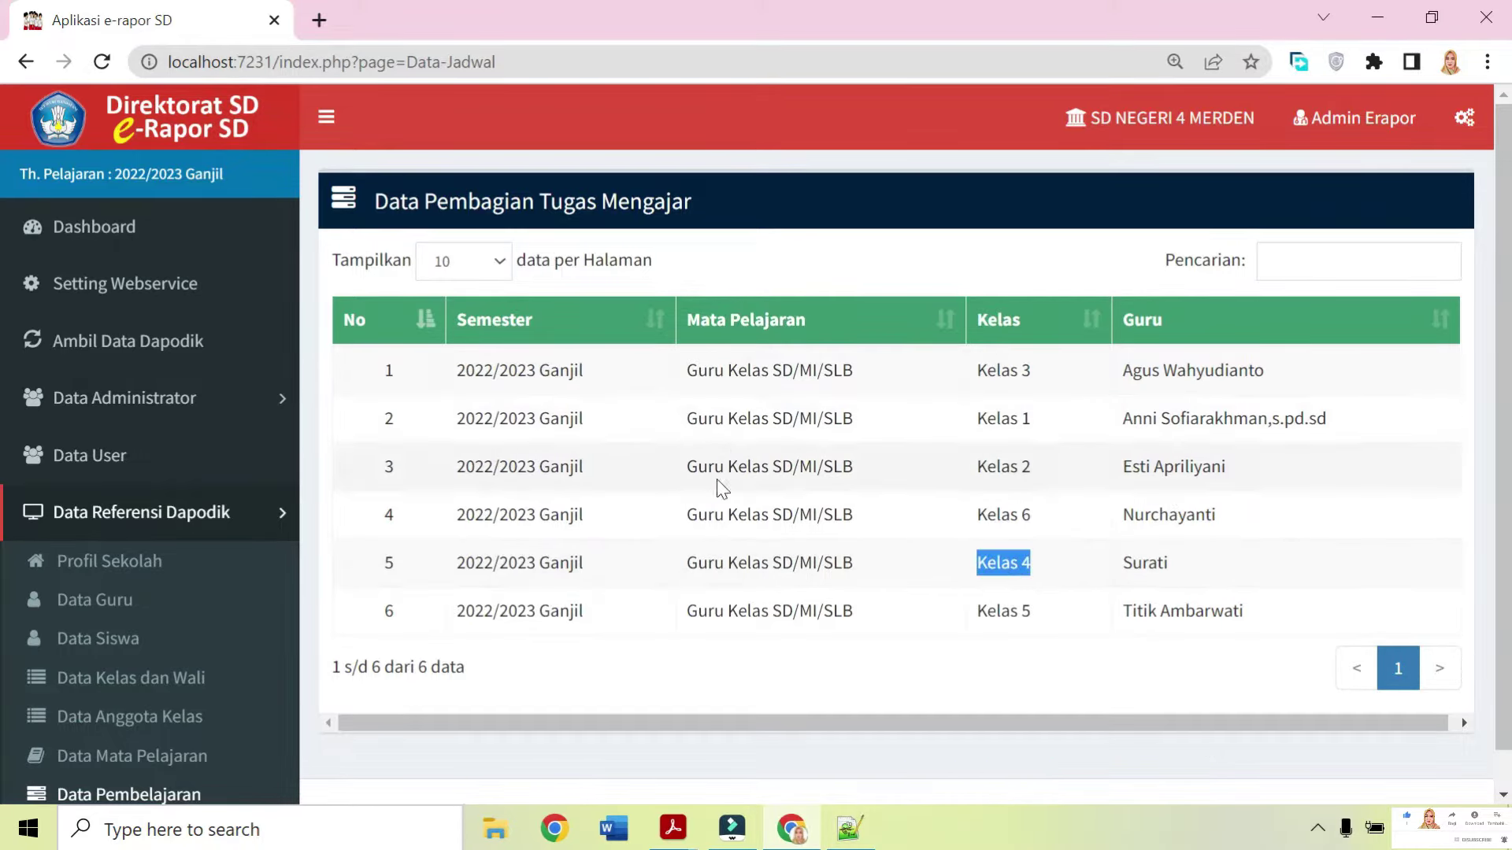
left_click_drag(688, 563, 841, 563)
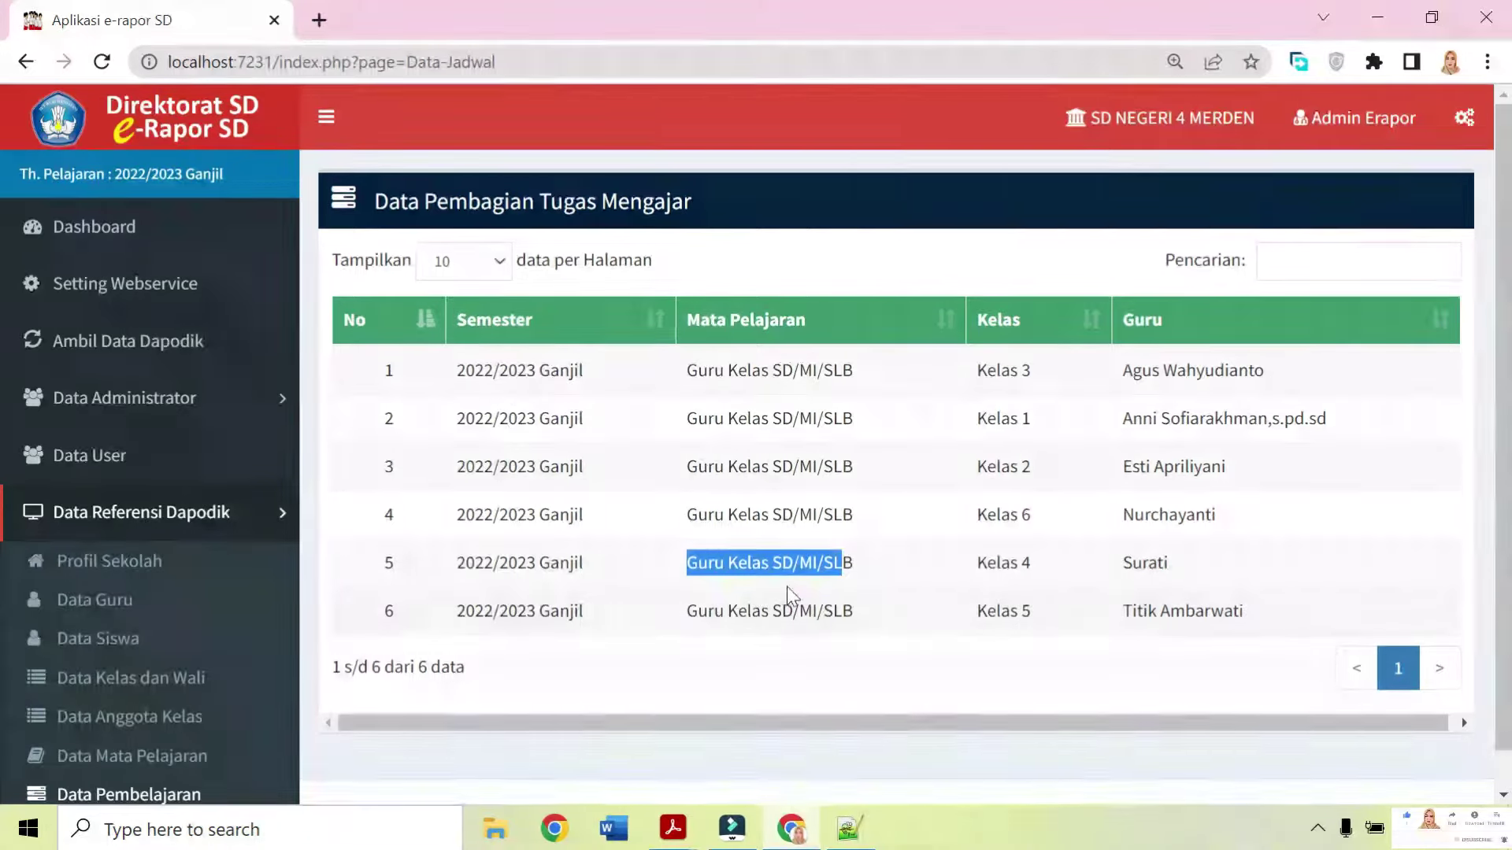
Go back to Data Mata Pelajaran and re-examine its subject entry.
left_click(223, 756)
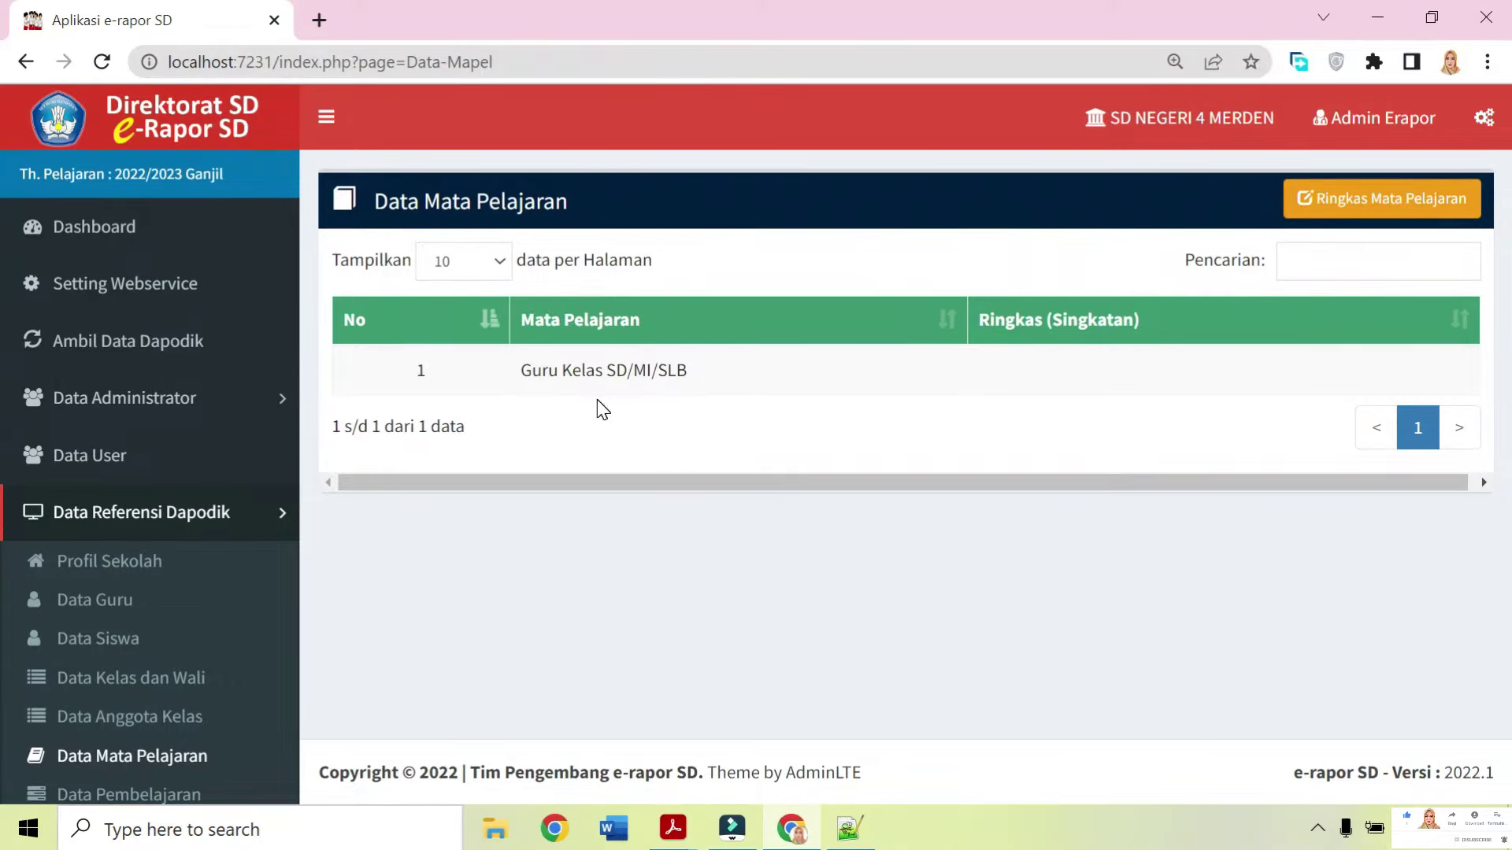
left_click(665, 432)
left_click_drag(696, 372, 549, 371)
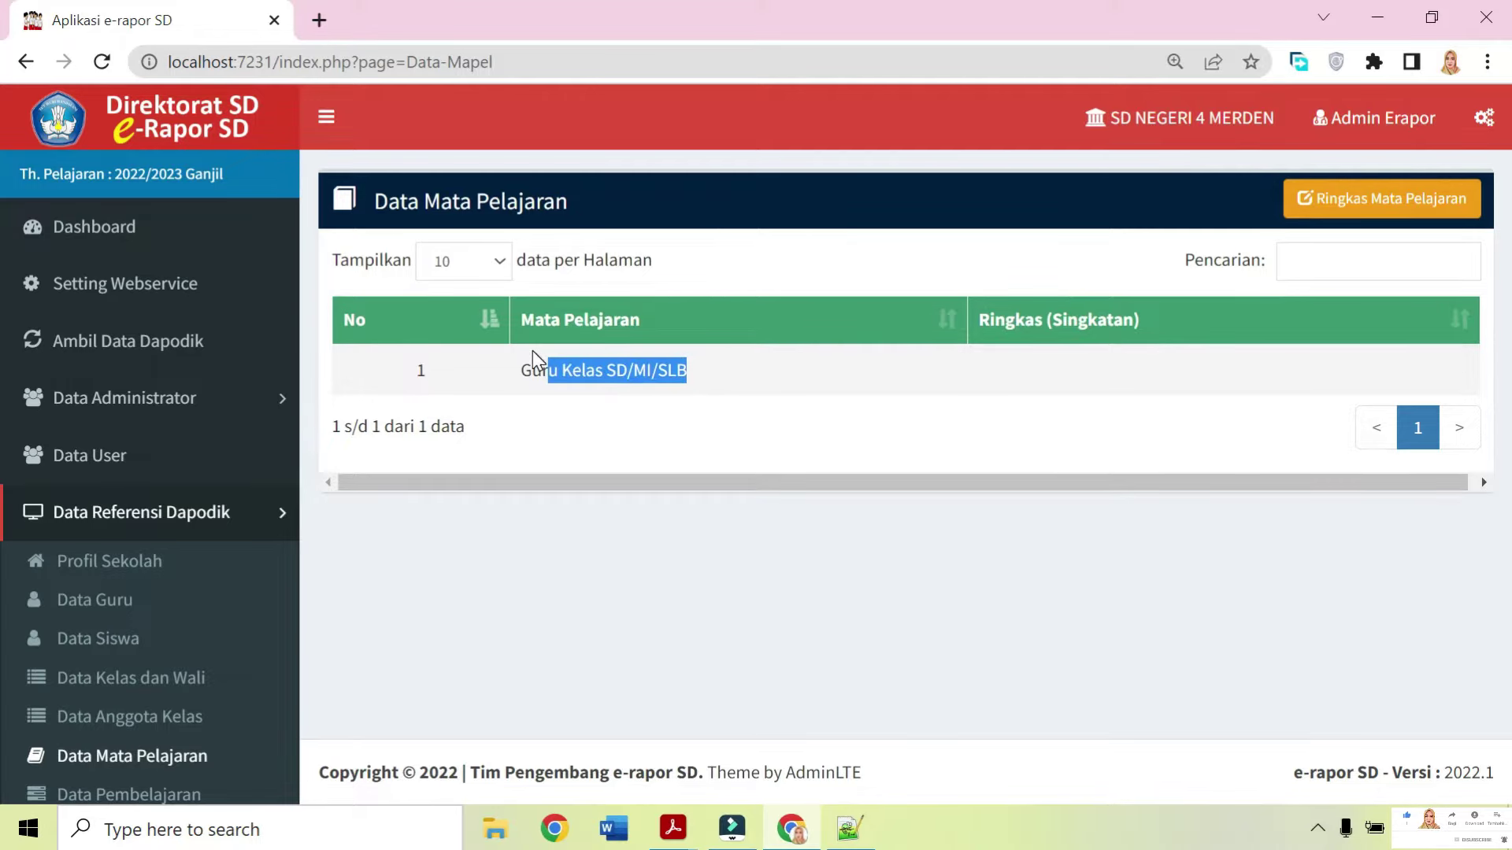
left_click(688, 411)
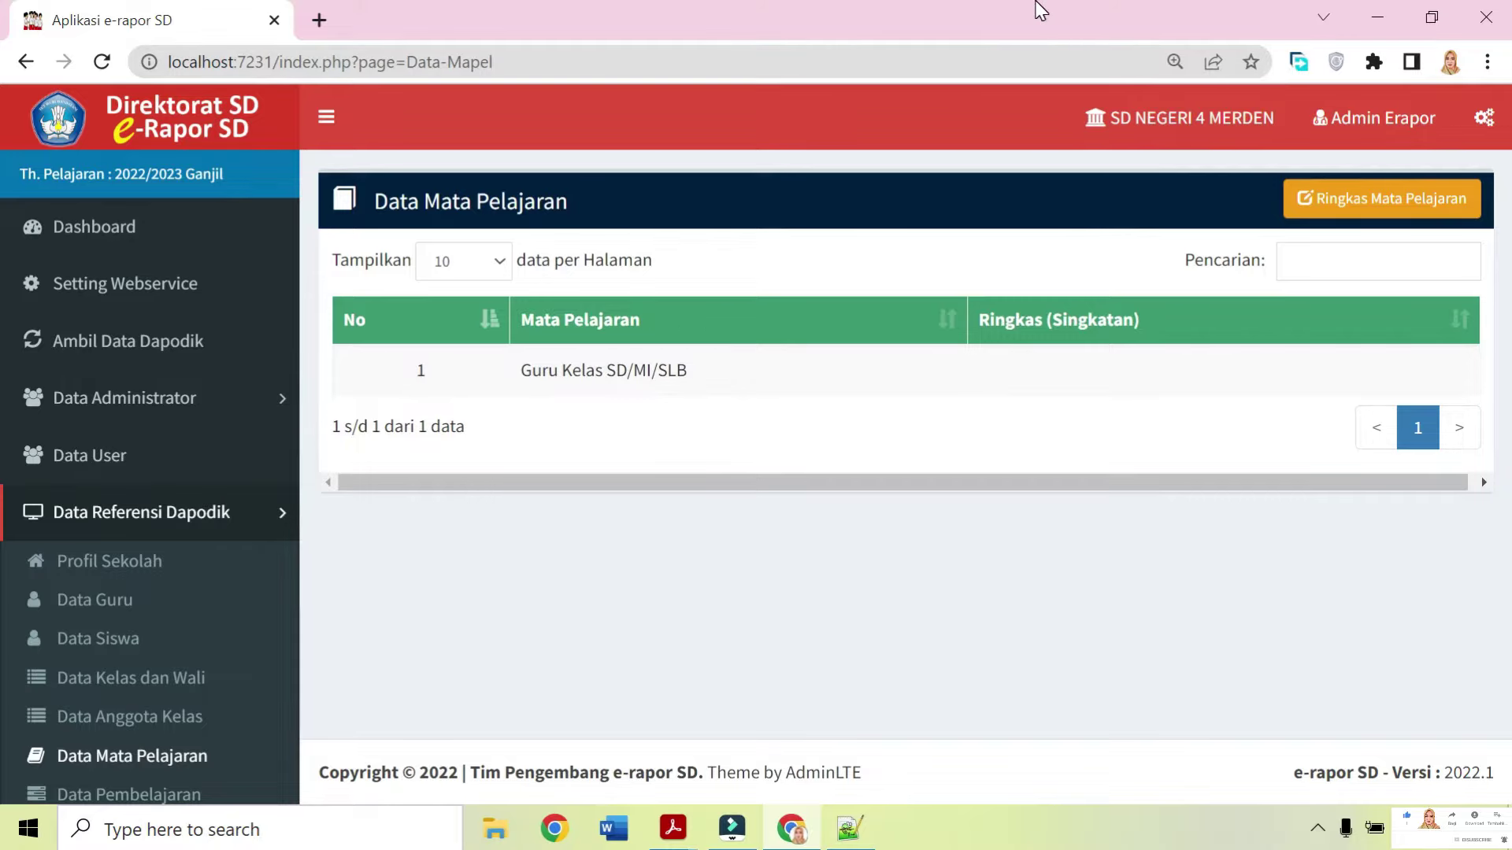
Minimize the browser, close all open PDF documents and launch the Dapodik application from the desktop.
left_click(1377, 18)
left_click(1484, 13)
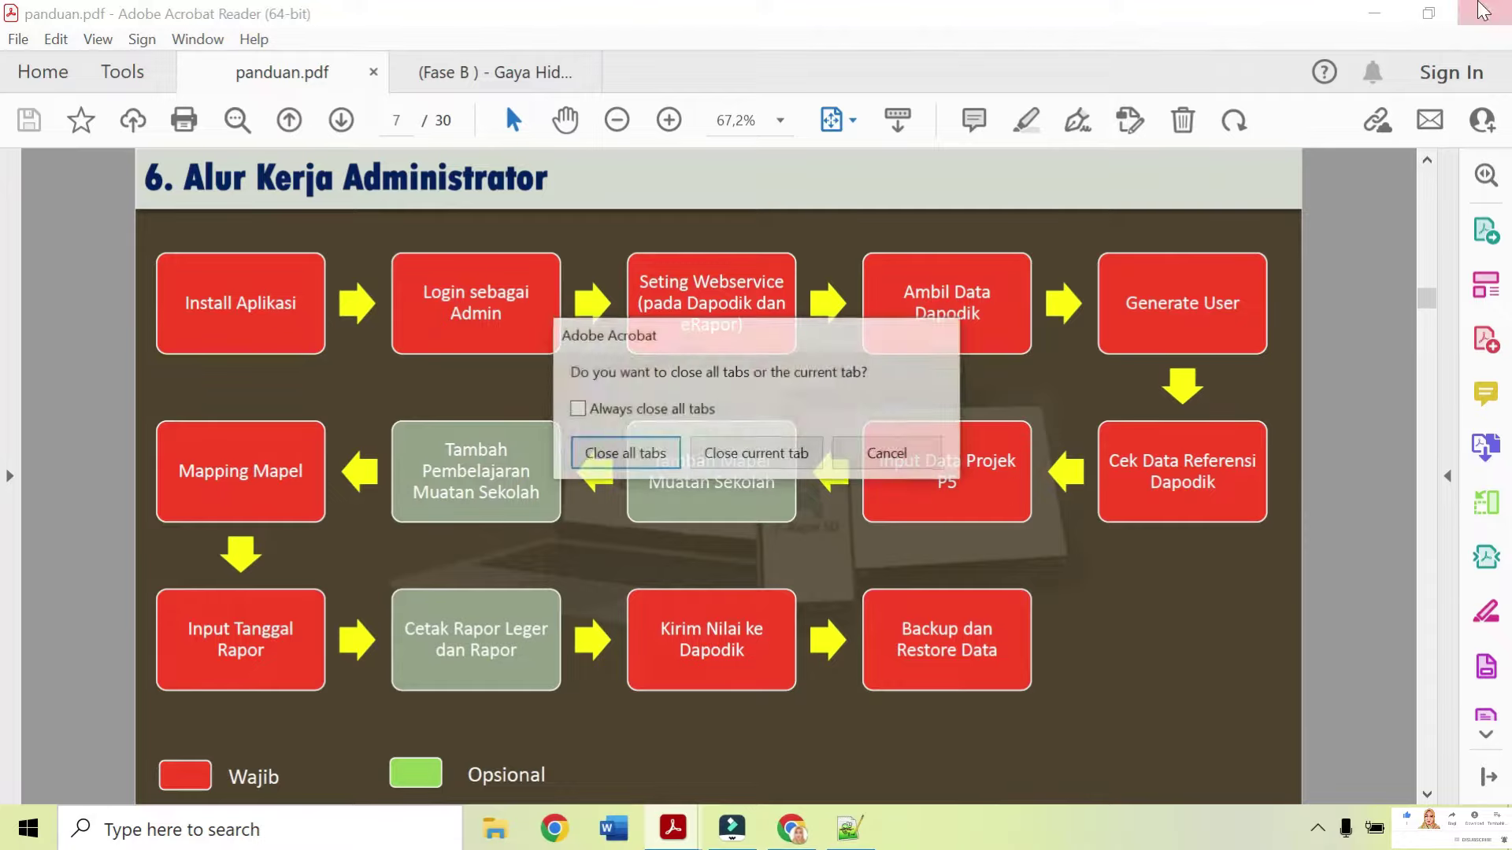
left_click(675, 454)
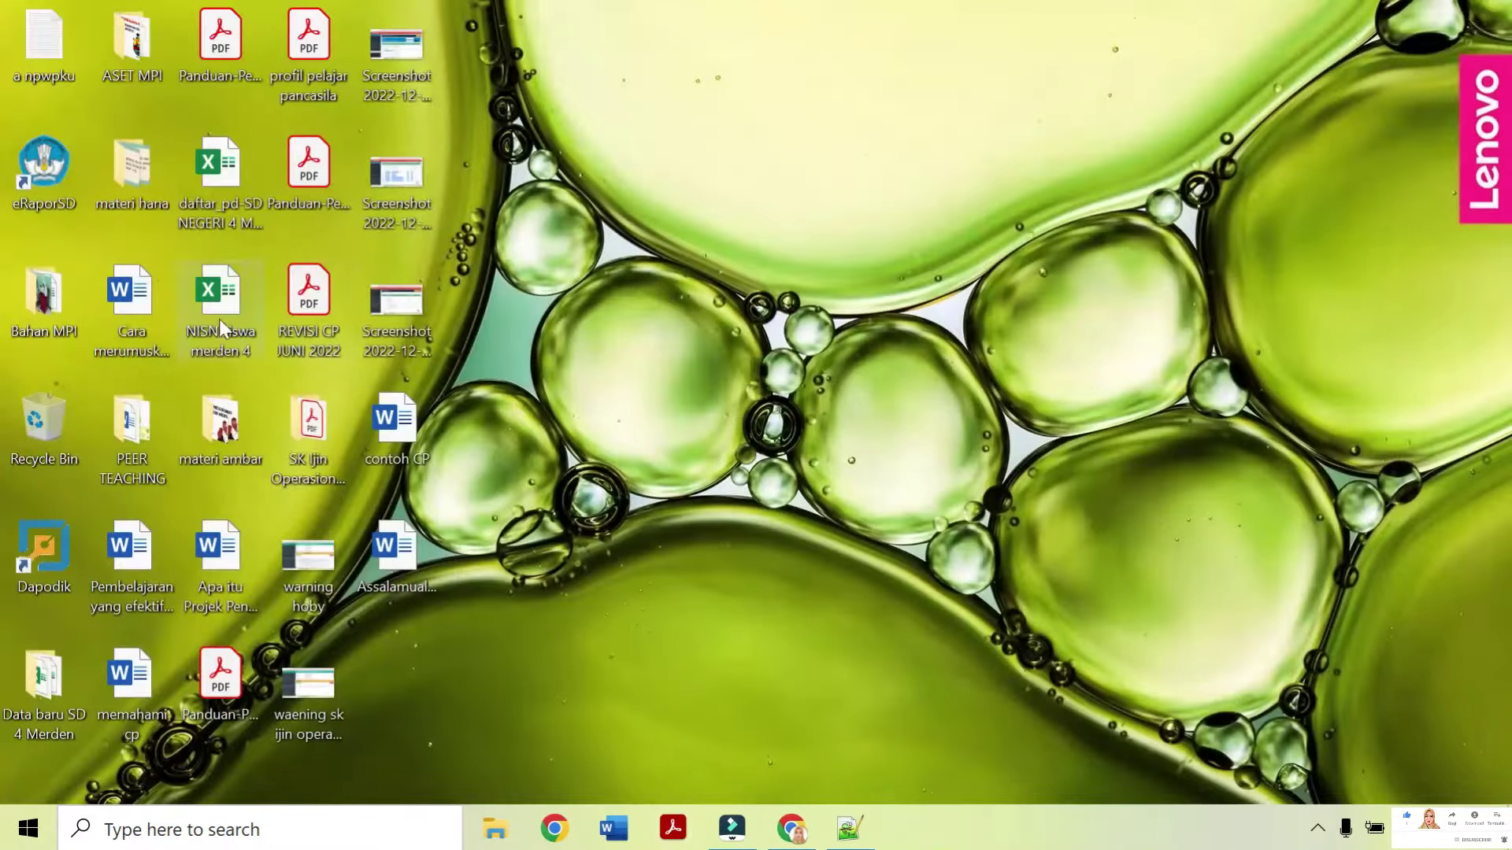
double_click(56, 543)
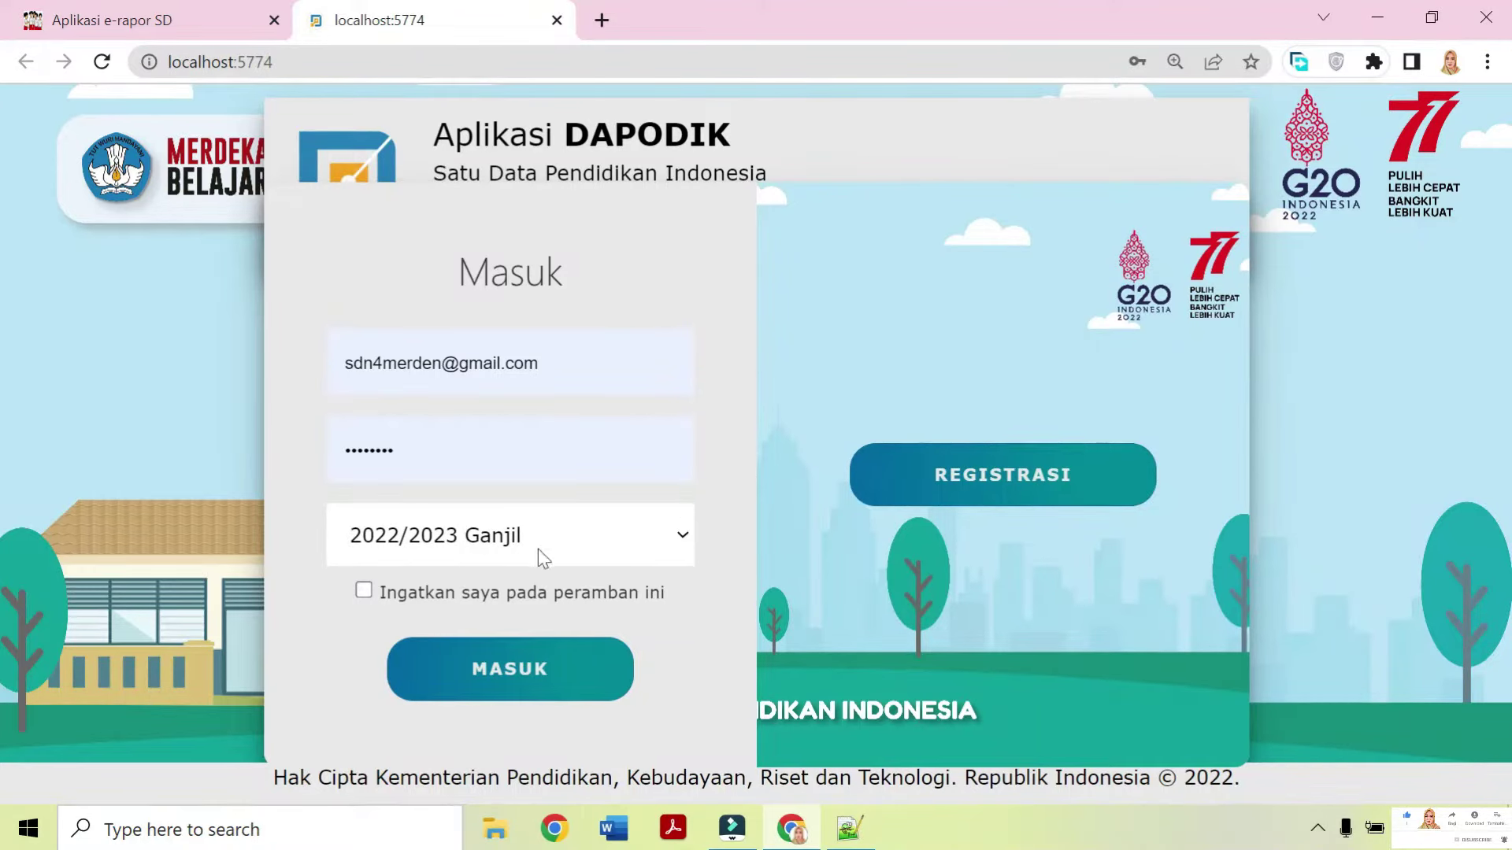
Sign in to Dapodik for 2022/2023 Ganjil with the Operator Sekolah role and dismiss the welcome notice.
left_click(513, 671)
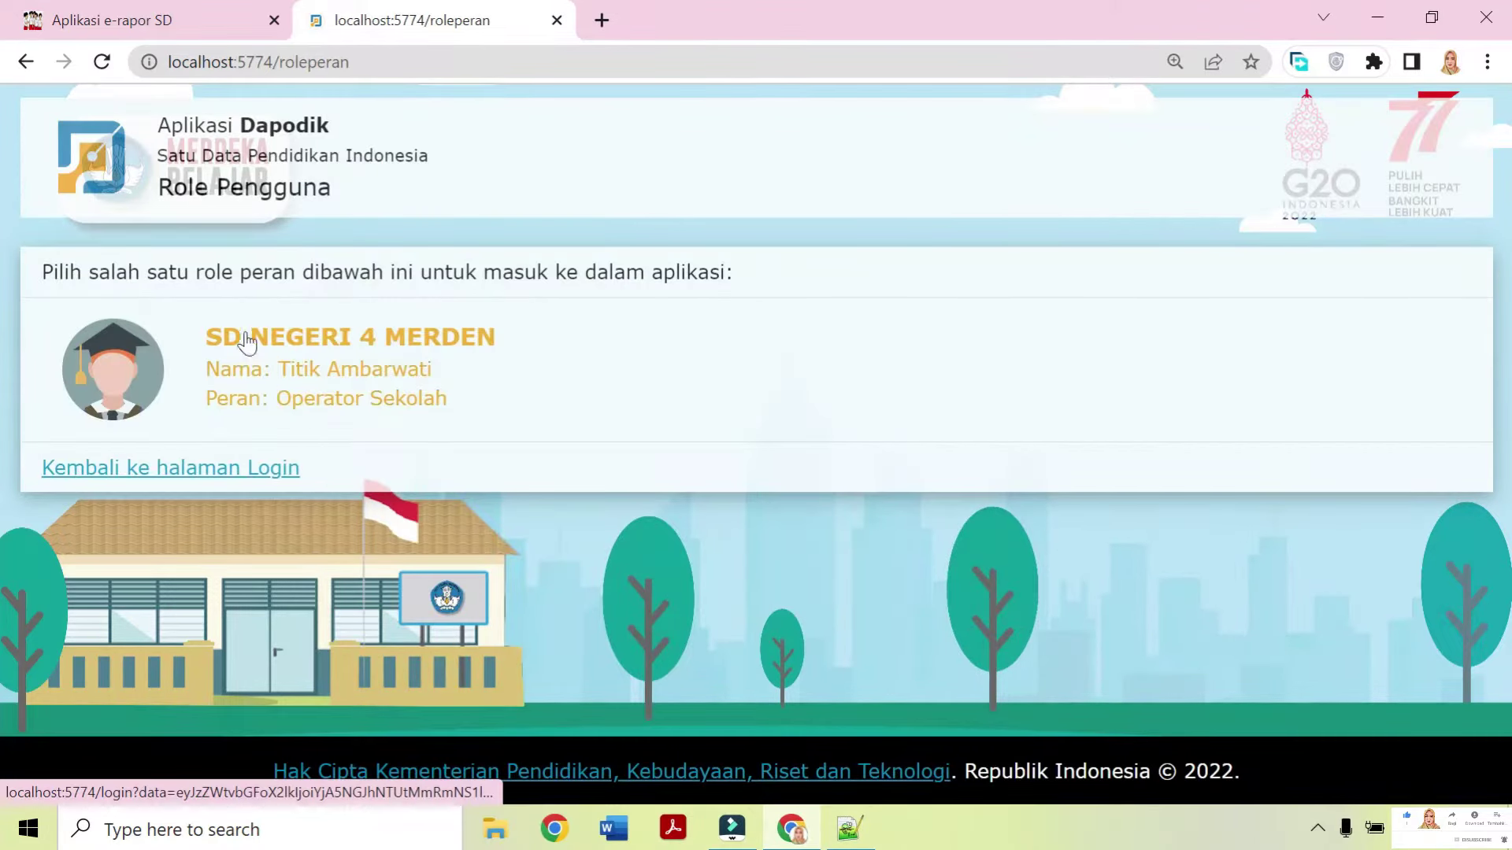
left_click(343, 370)
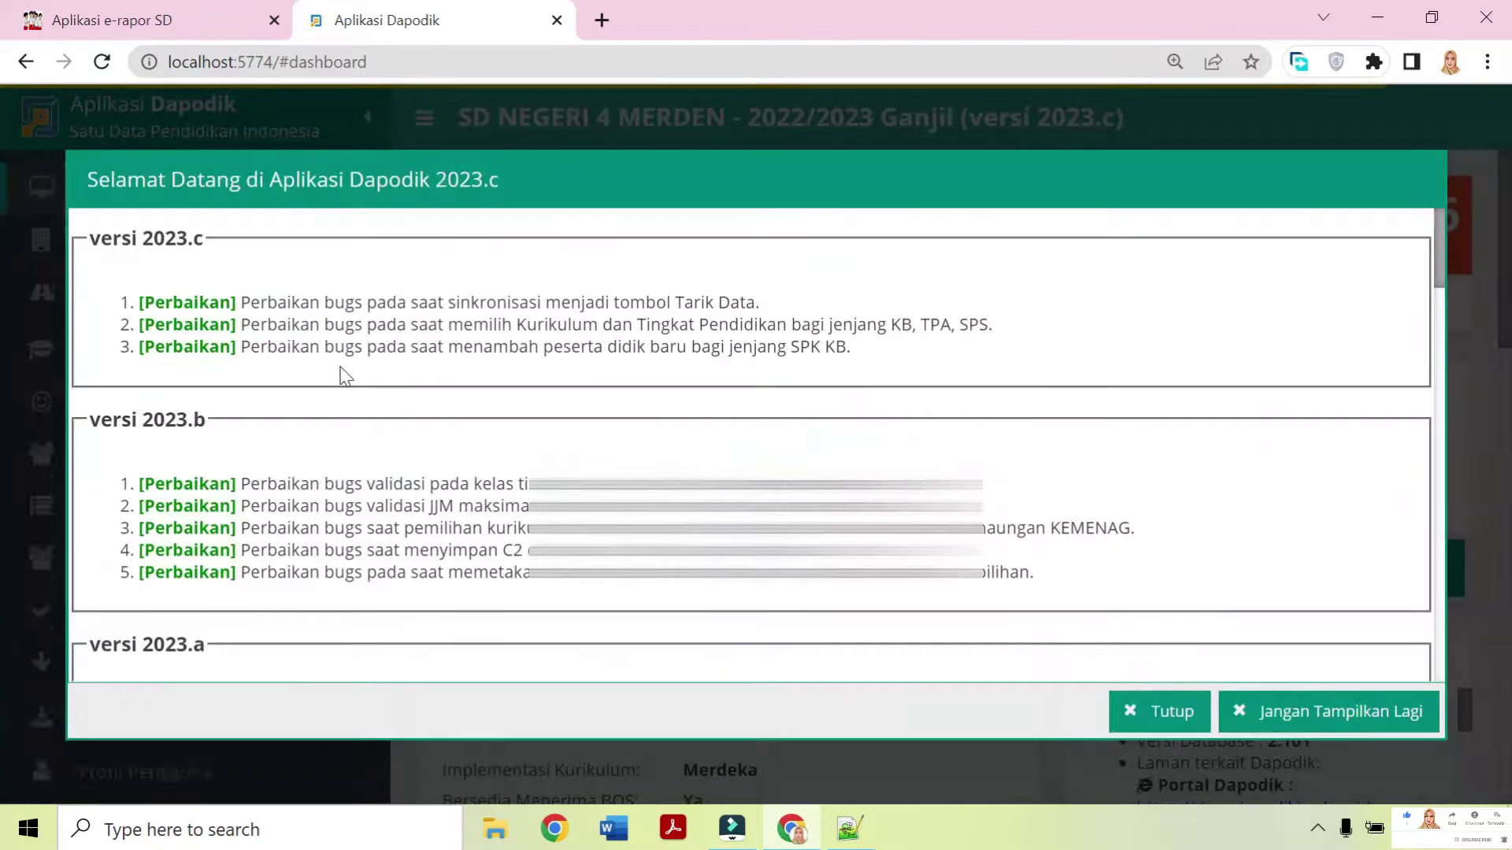
left_click(1125, 710)
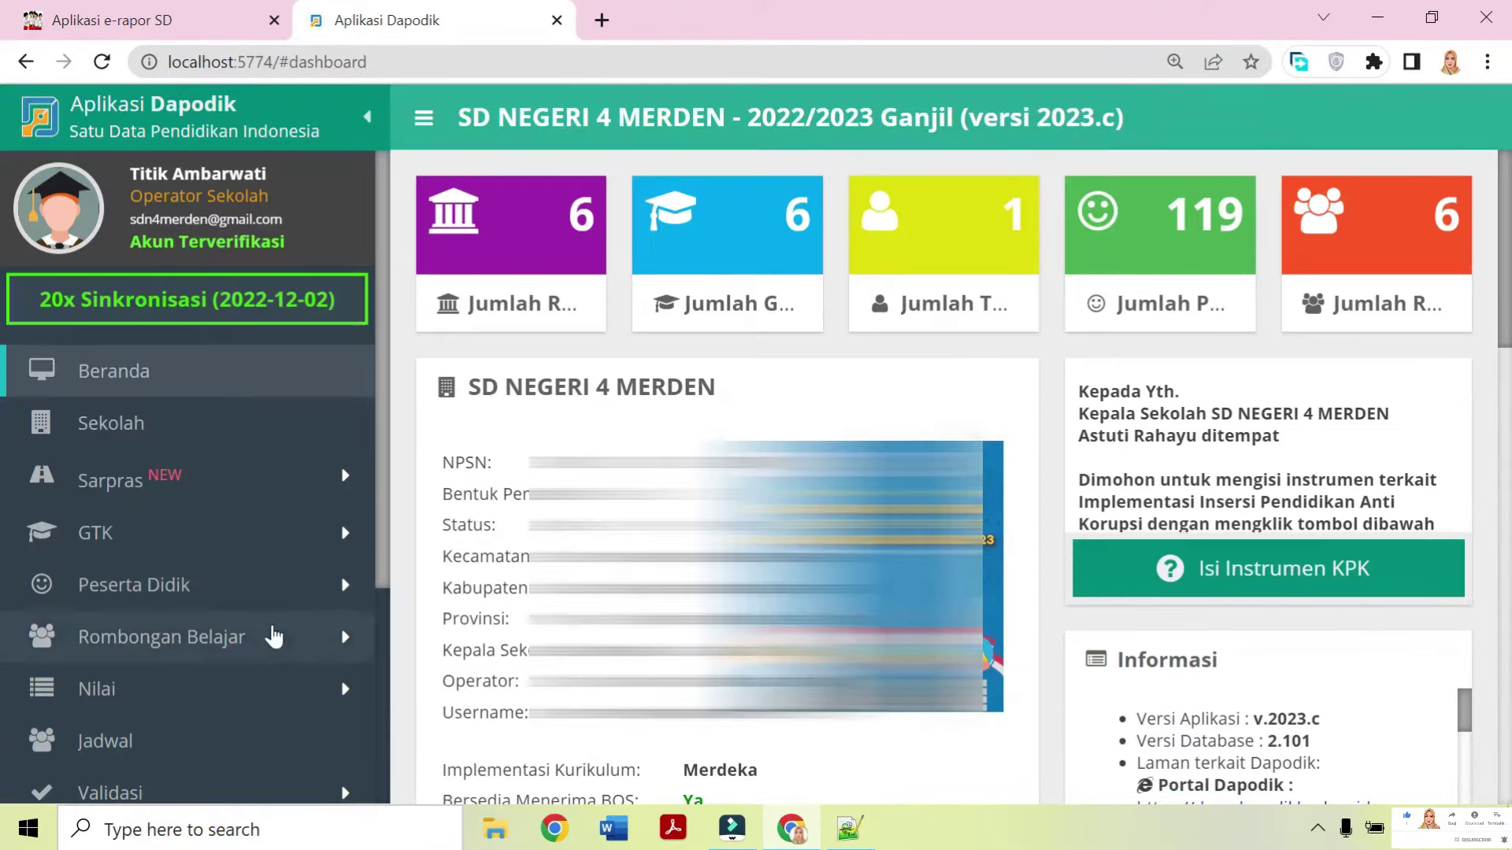
Open the Reguler class groups under Rombongan Belajar and compare them with the subject list in e-Rapor SD.
left_click(272, 639)
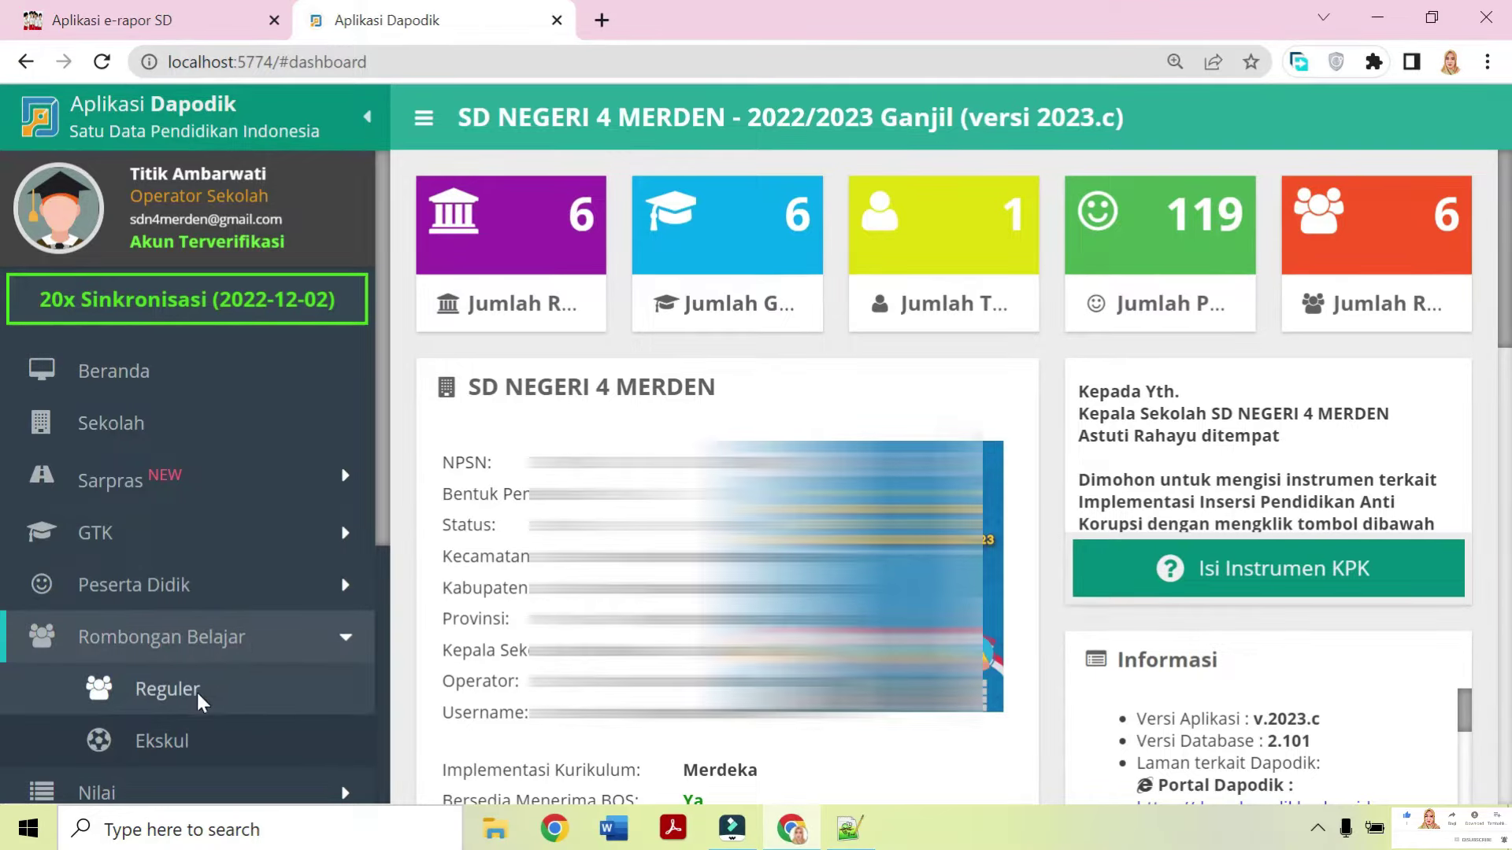
left_click(196, 690)
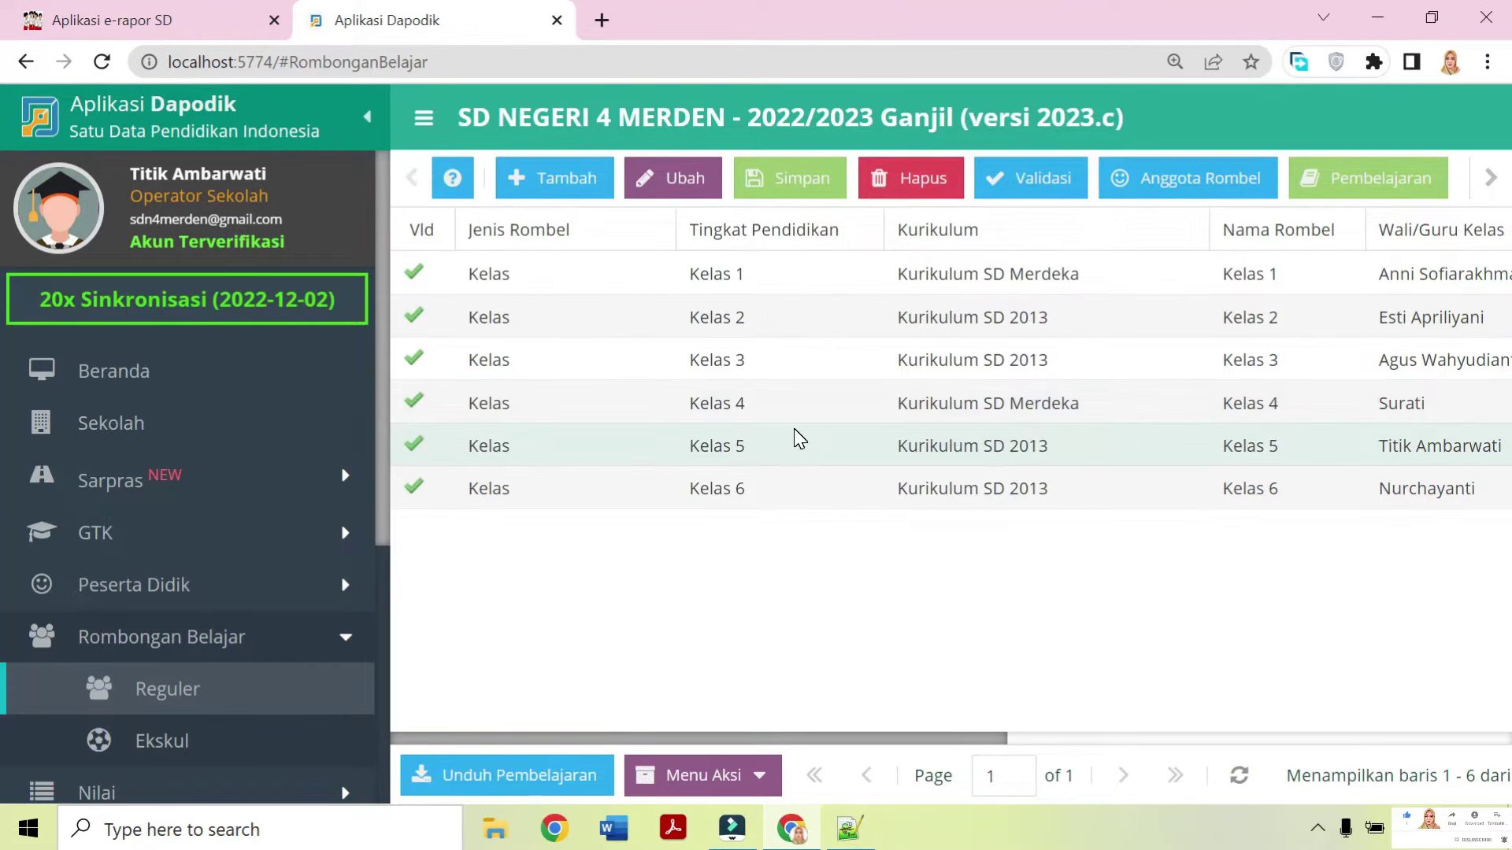
left_click(193, 24)
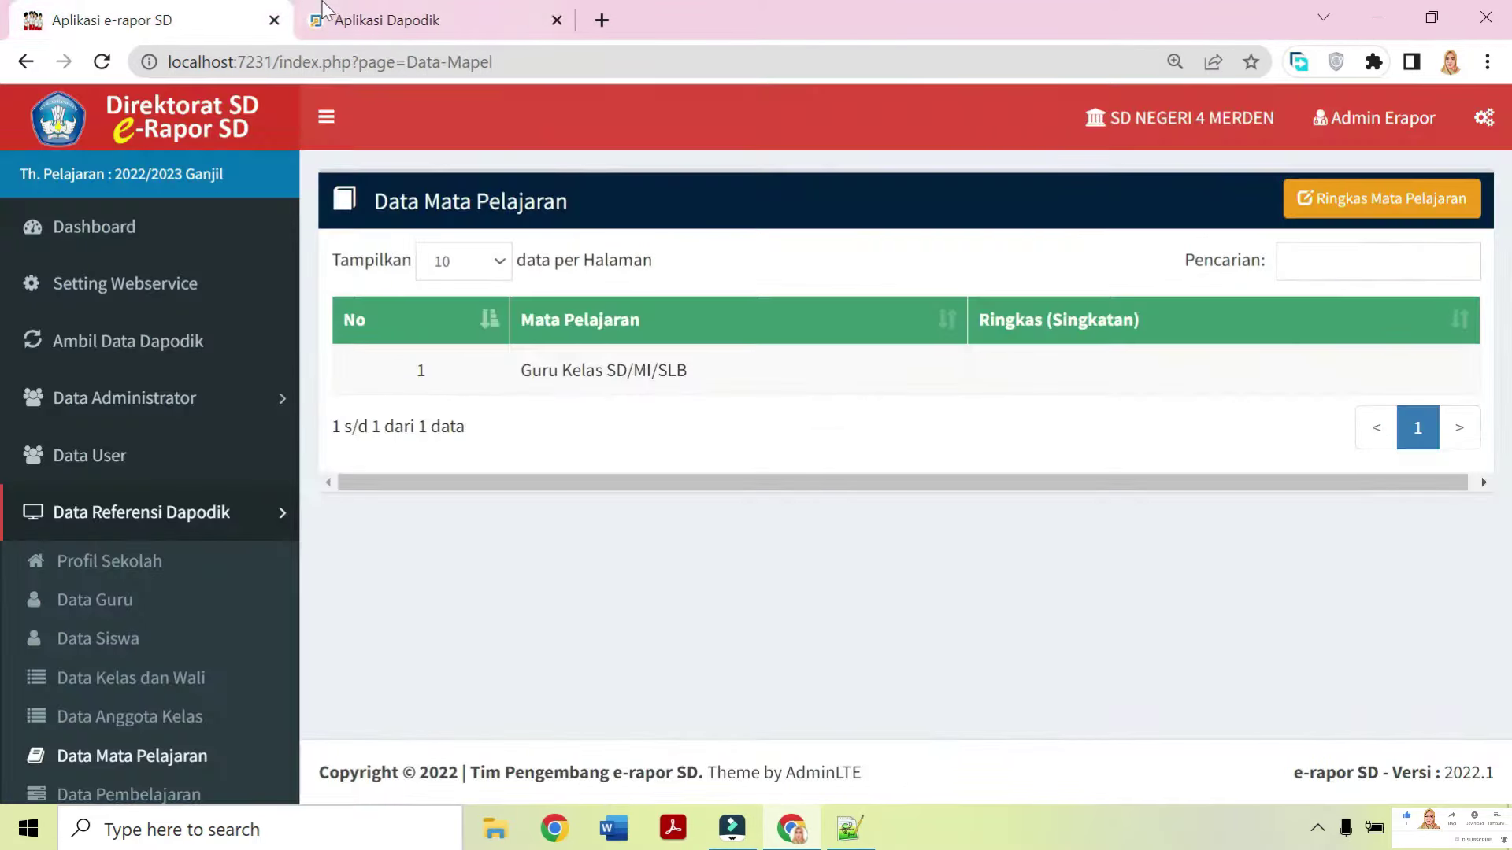
left_click(329, 13)
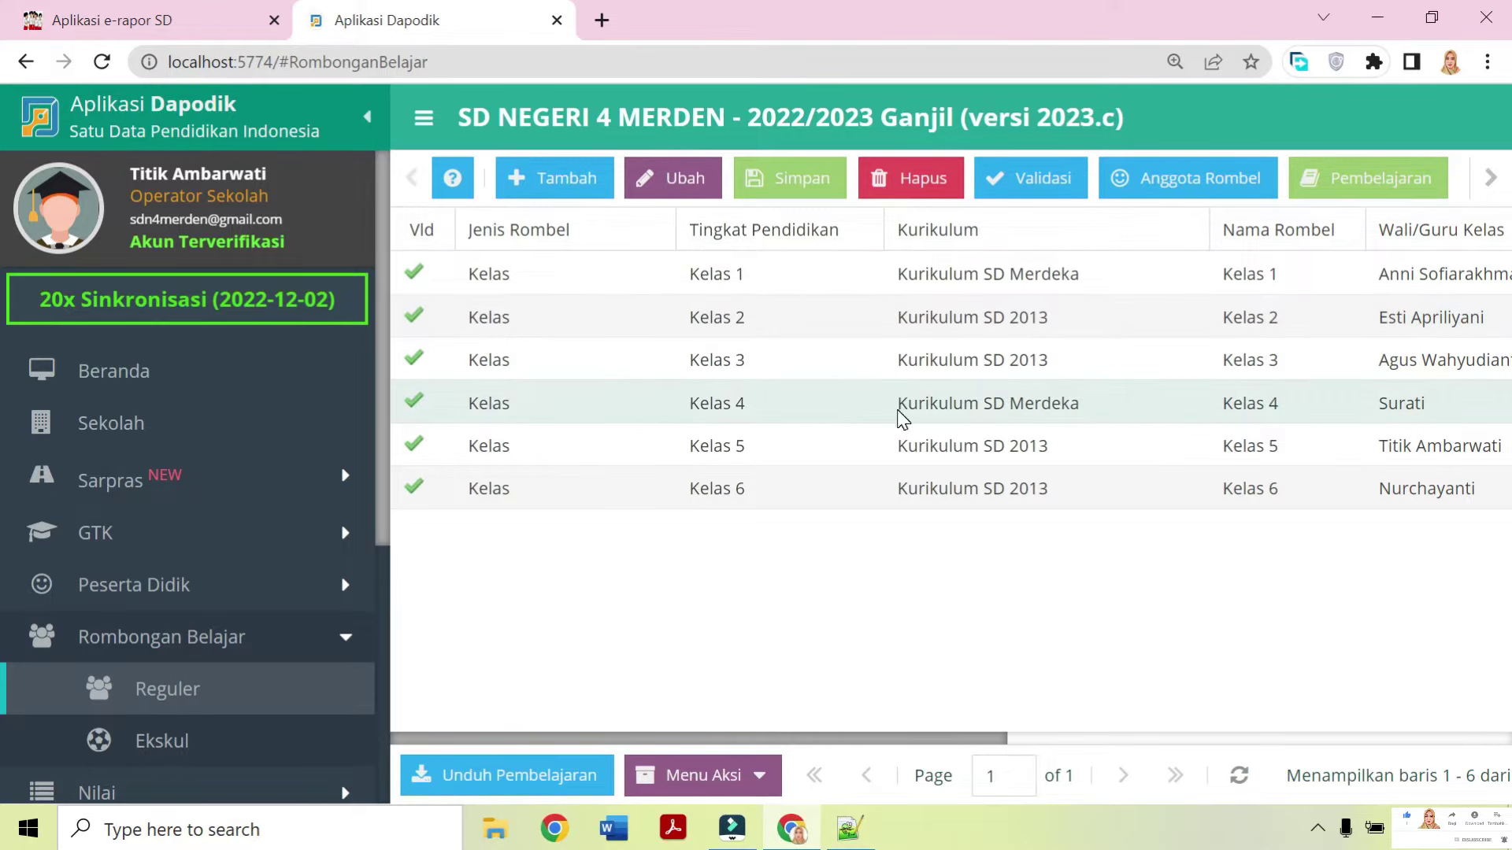
Open the Pembelajaran entries of the Kelas 4 group and look through its compulsory and additional subjects.
left_click(926, 415)
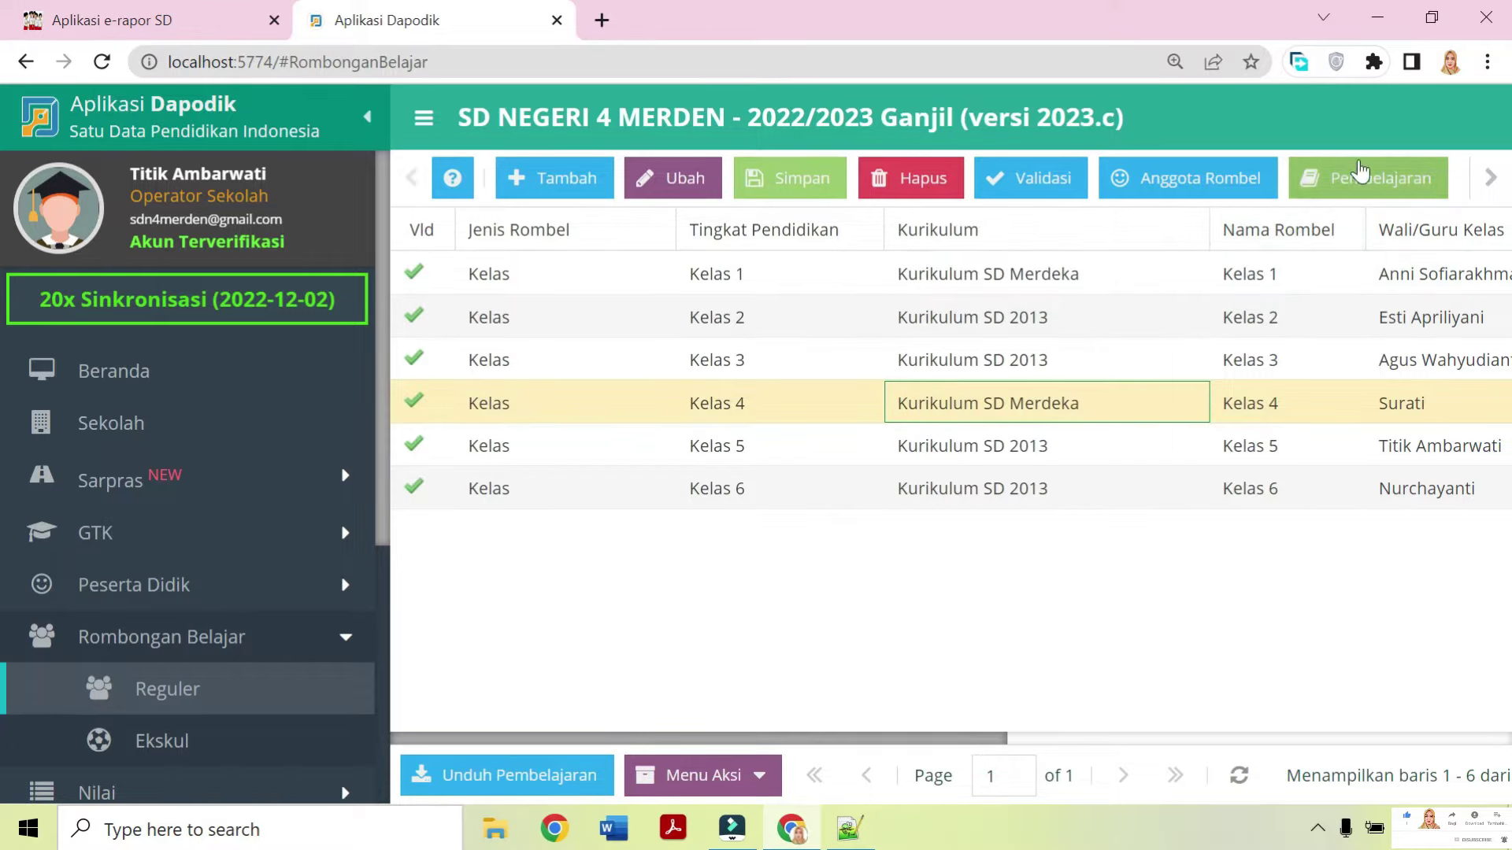
left_click(1359, 178)
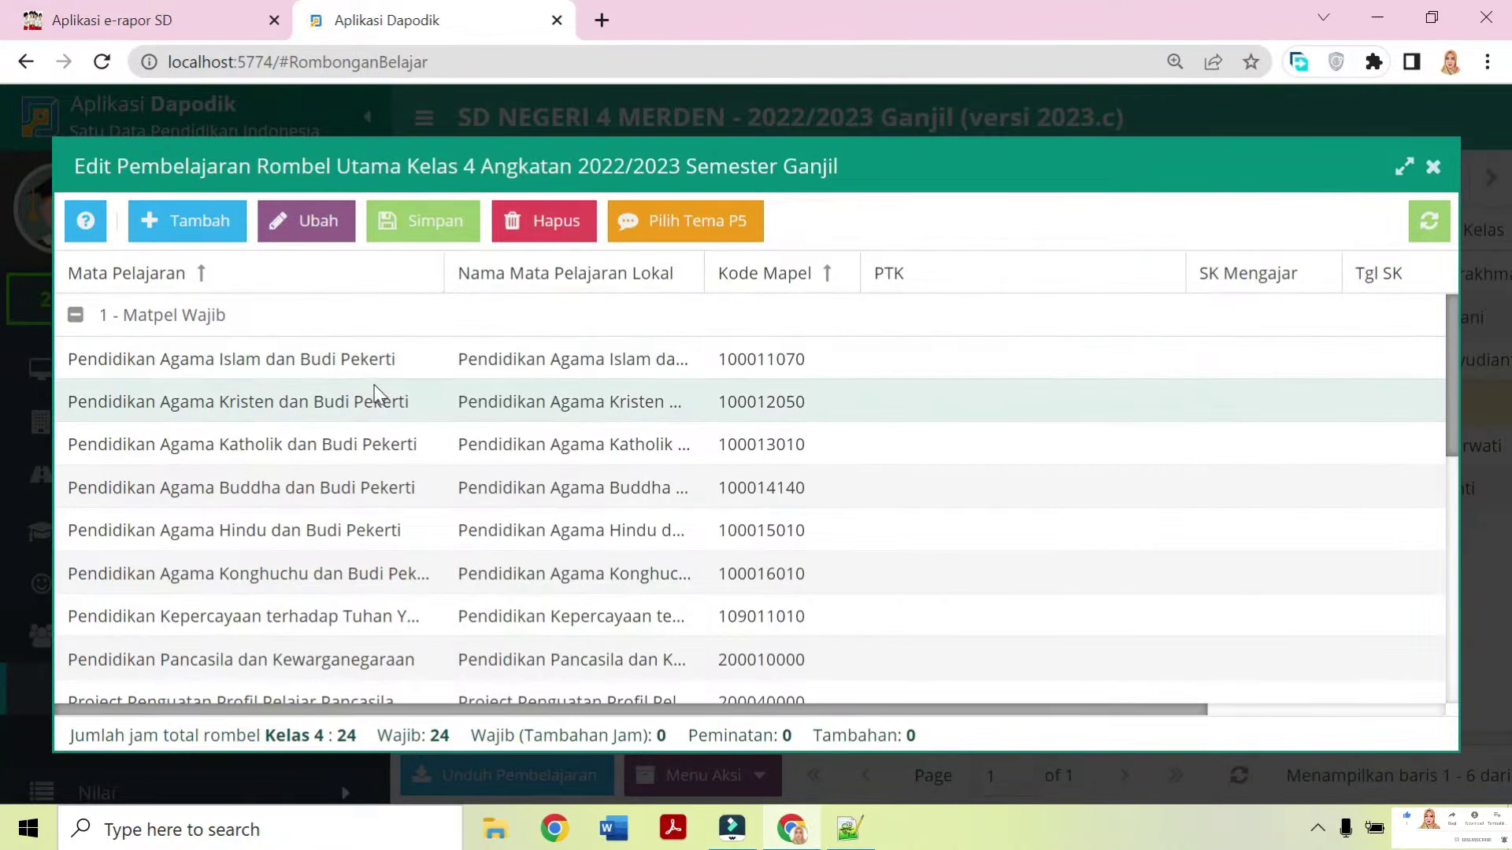
scroll(320, 398, "down", 8)
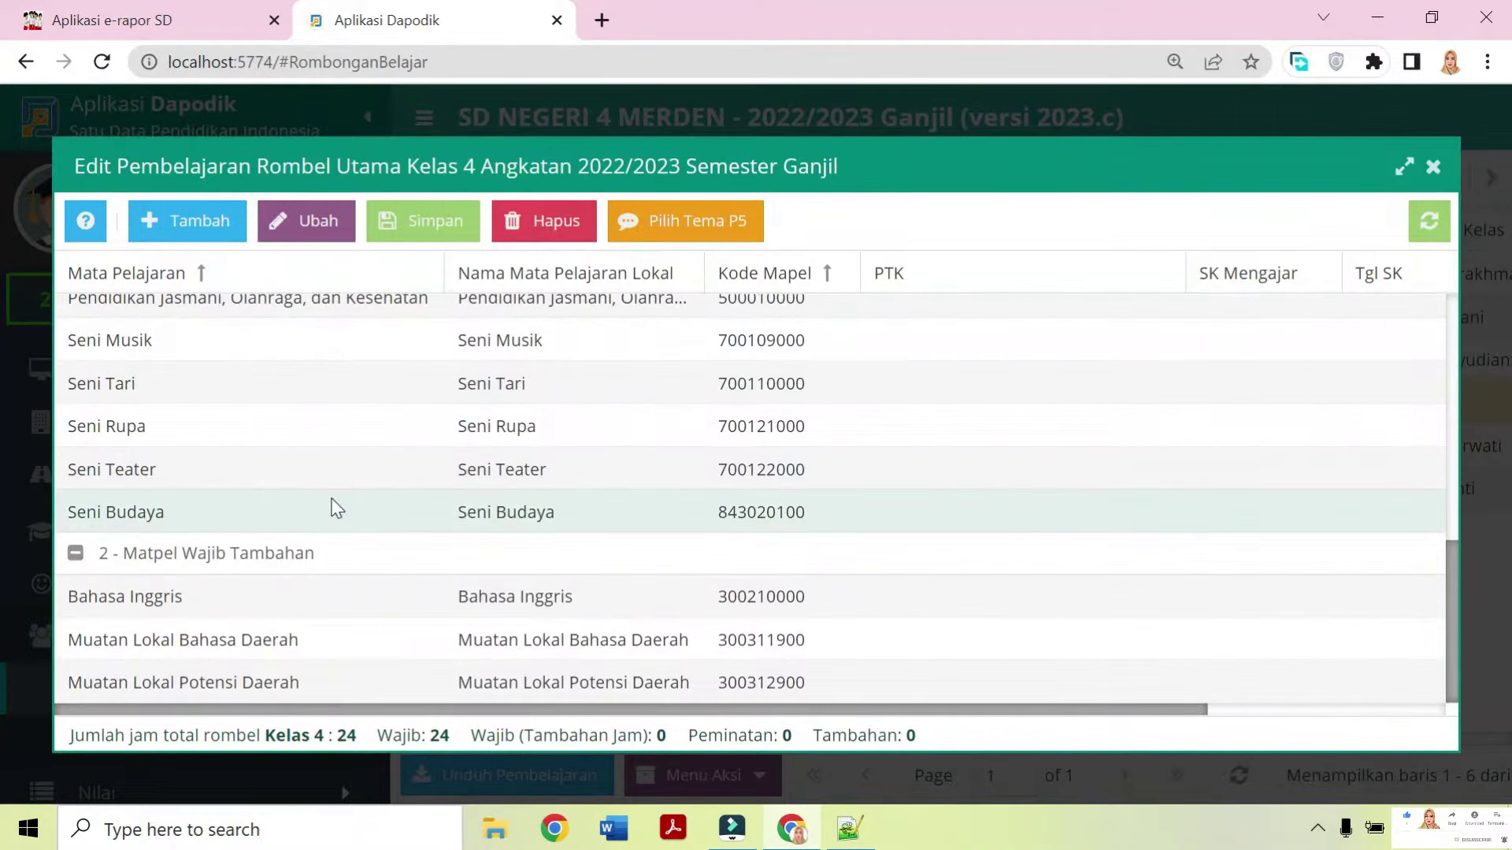
scroll(422, 594, "up", 5)
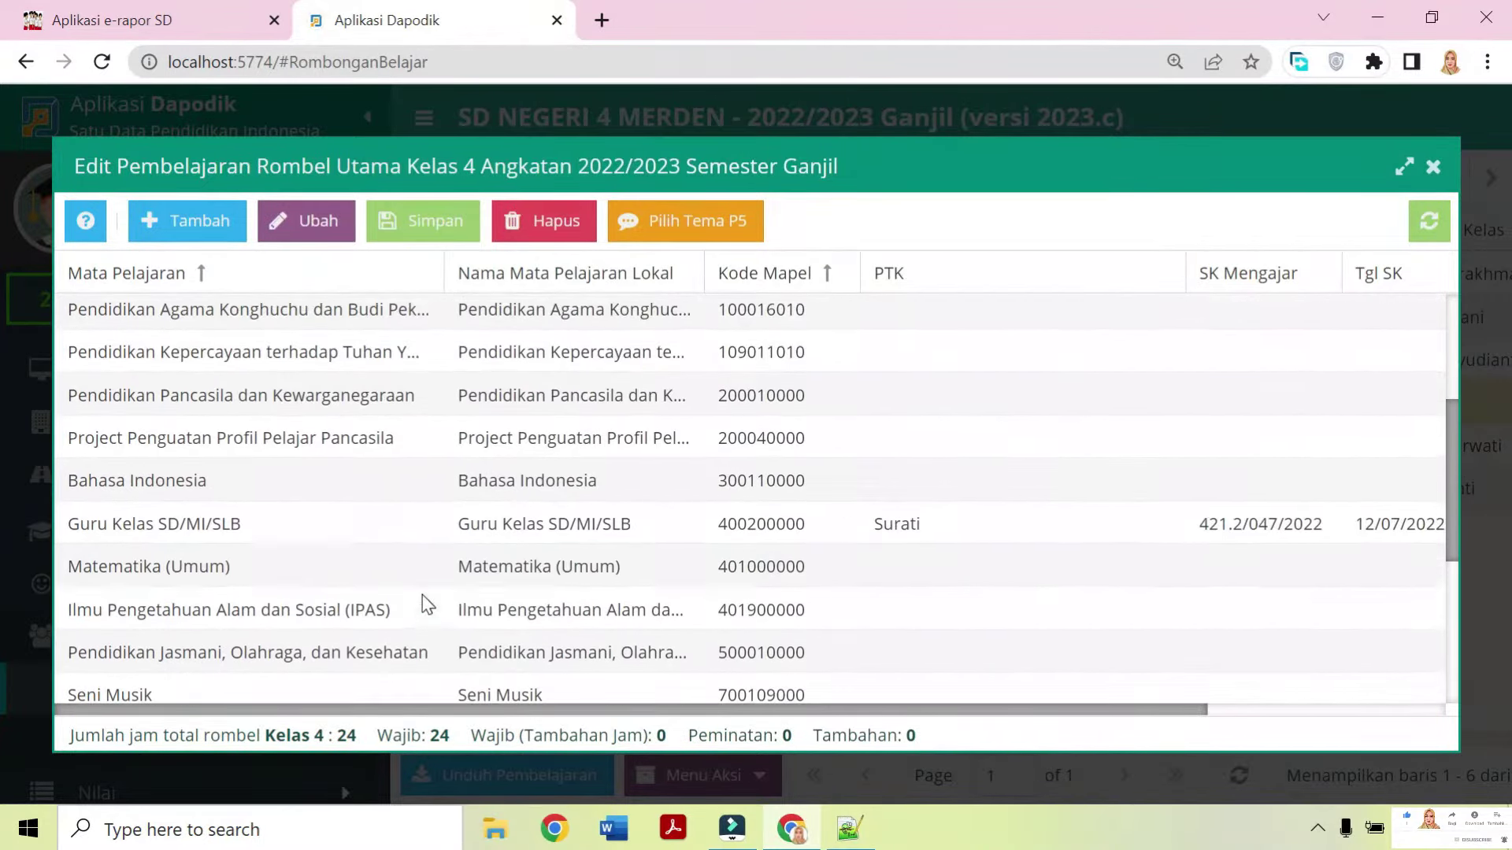
Check the subject name in e-Rapor SD against the Kelas 4 subjects in Dapodik.
left_click(149, 32)
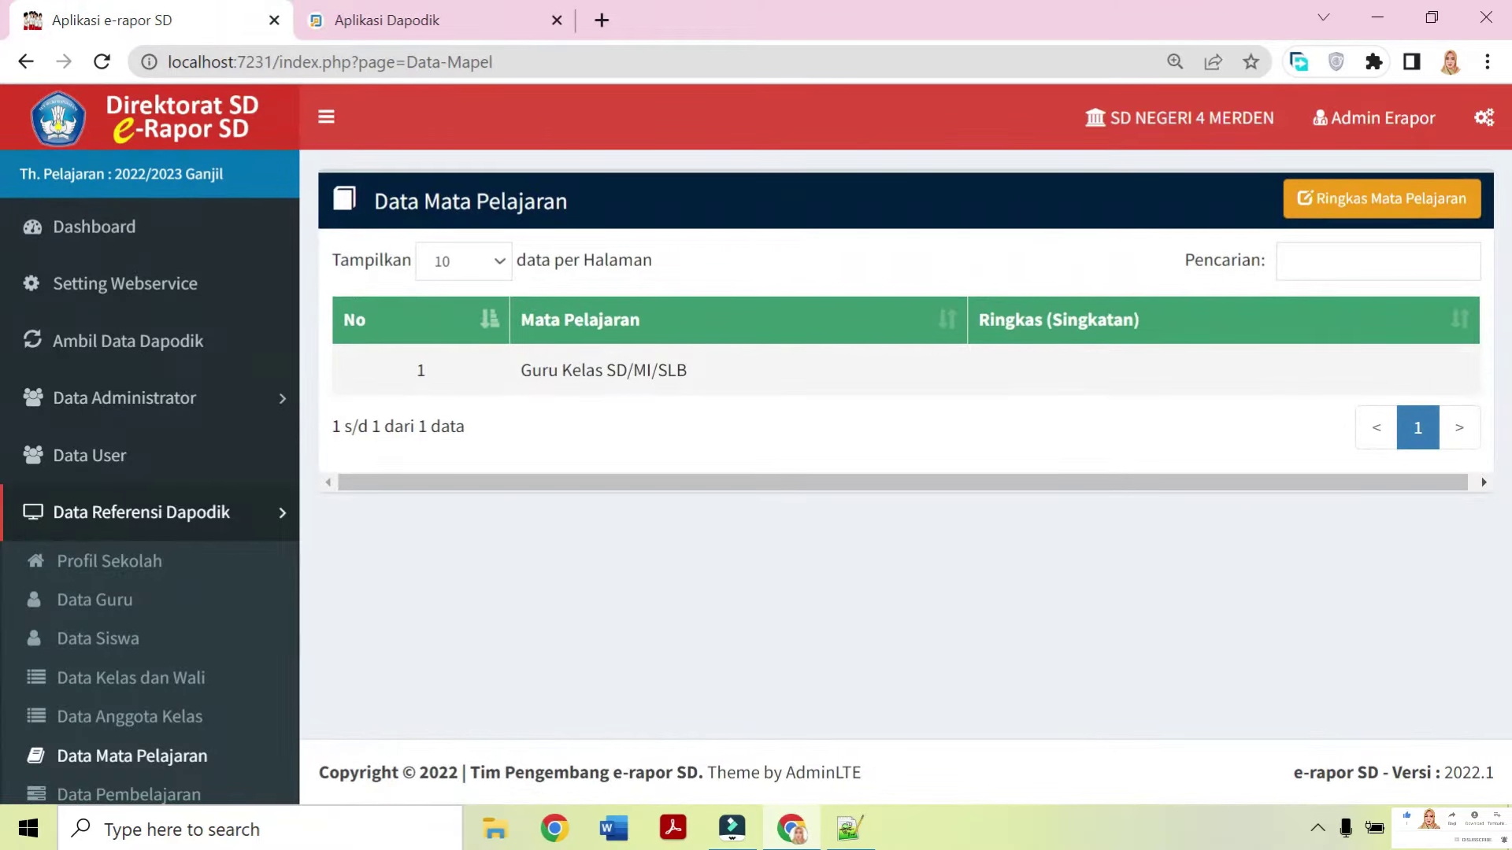
left_click_drag(521, 370, 632, 370)
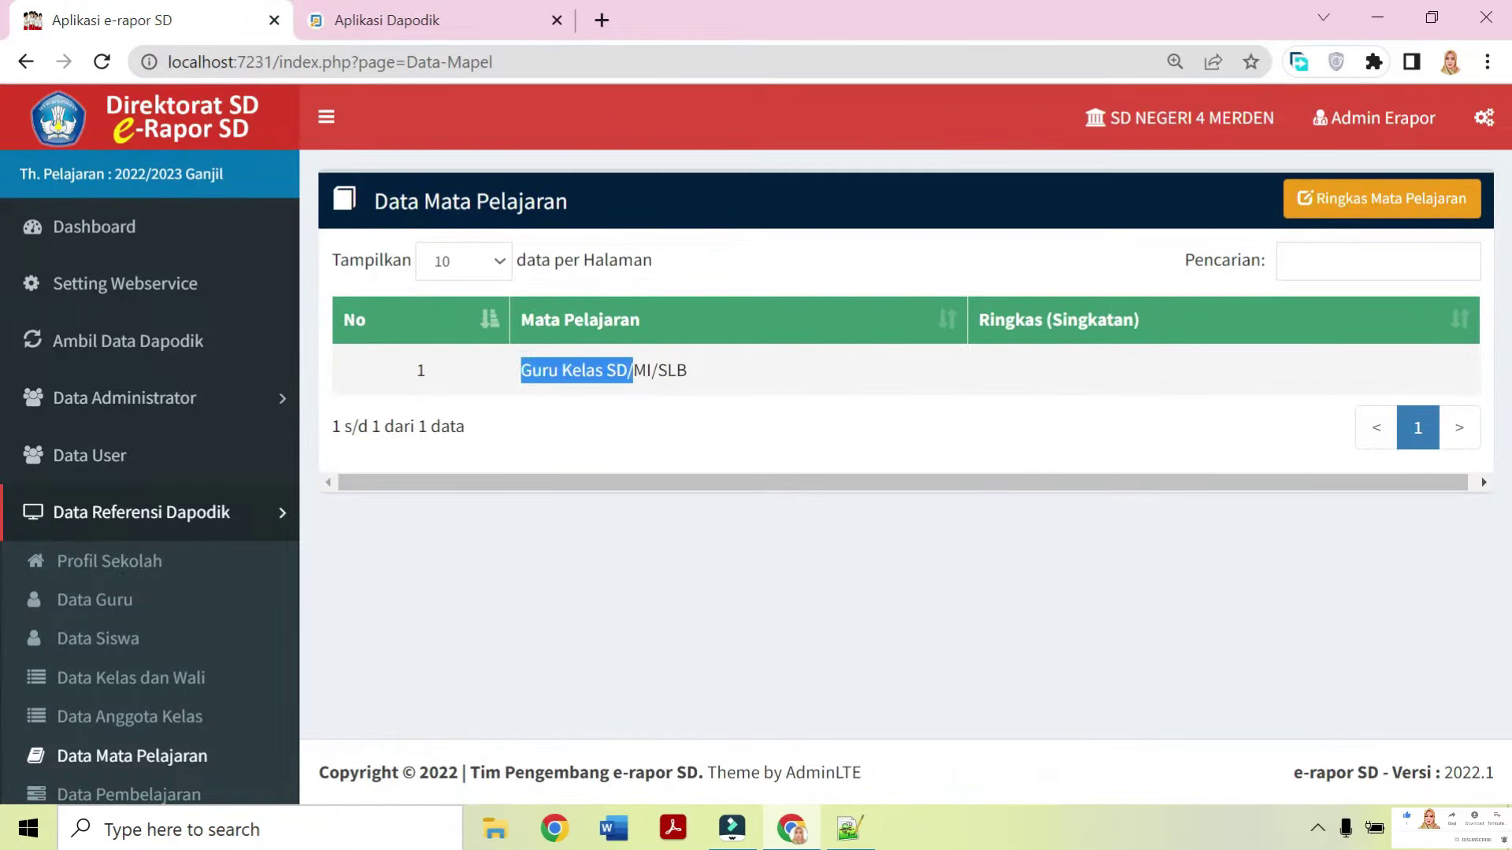
left_click(414, 20)
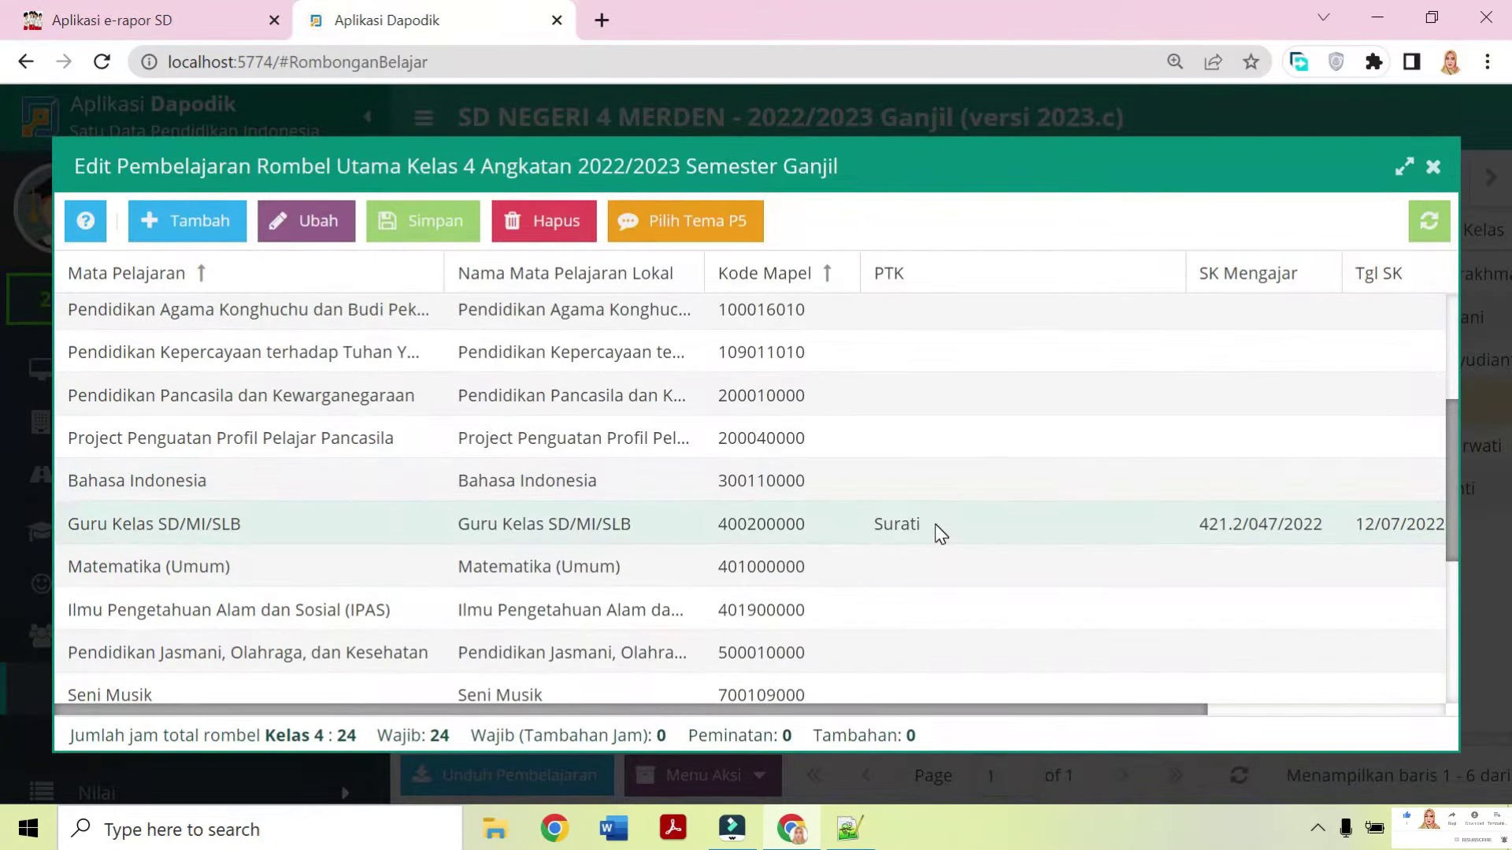
Look through the Kelas 4 subject list around the Guru Kelas SD/MI/SLB entry to see which subjects have a PTK assigned.
left_click(472, 522)
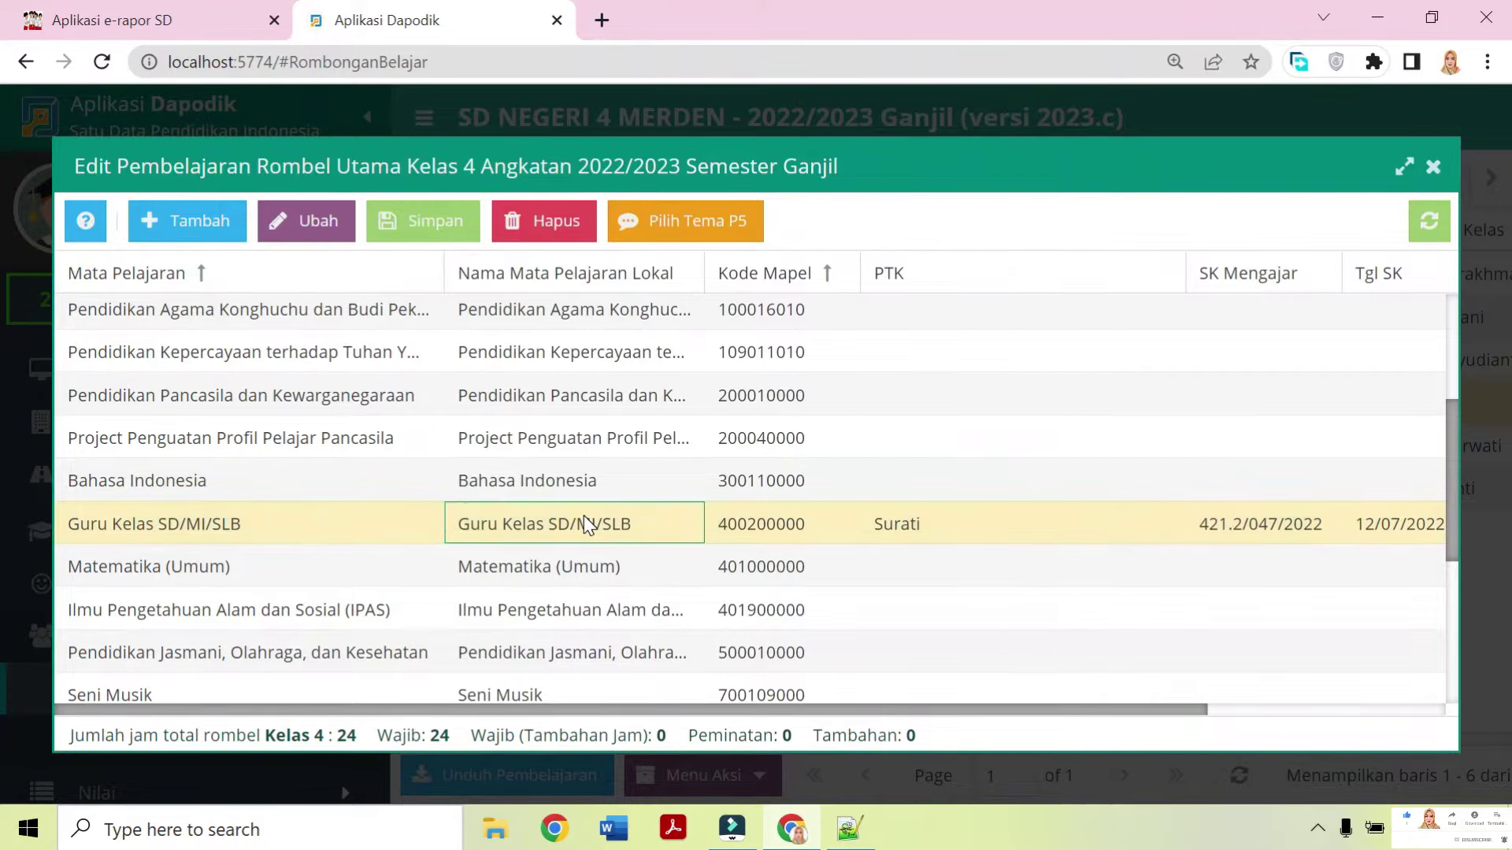
scroll(328, 441, "up", 3)
scroll(331, 456, "down", 6)
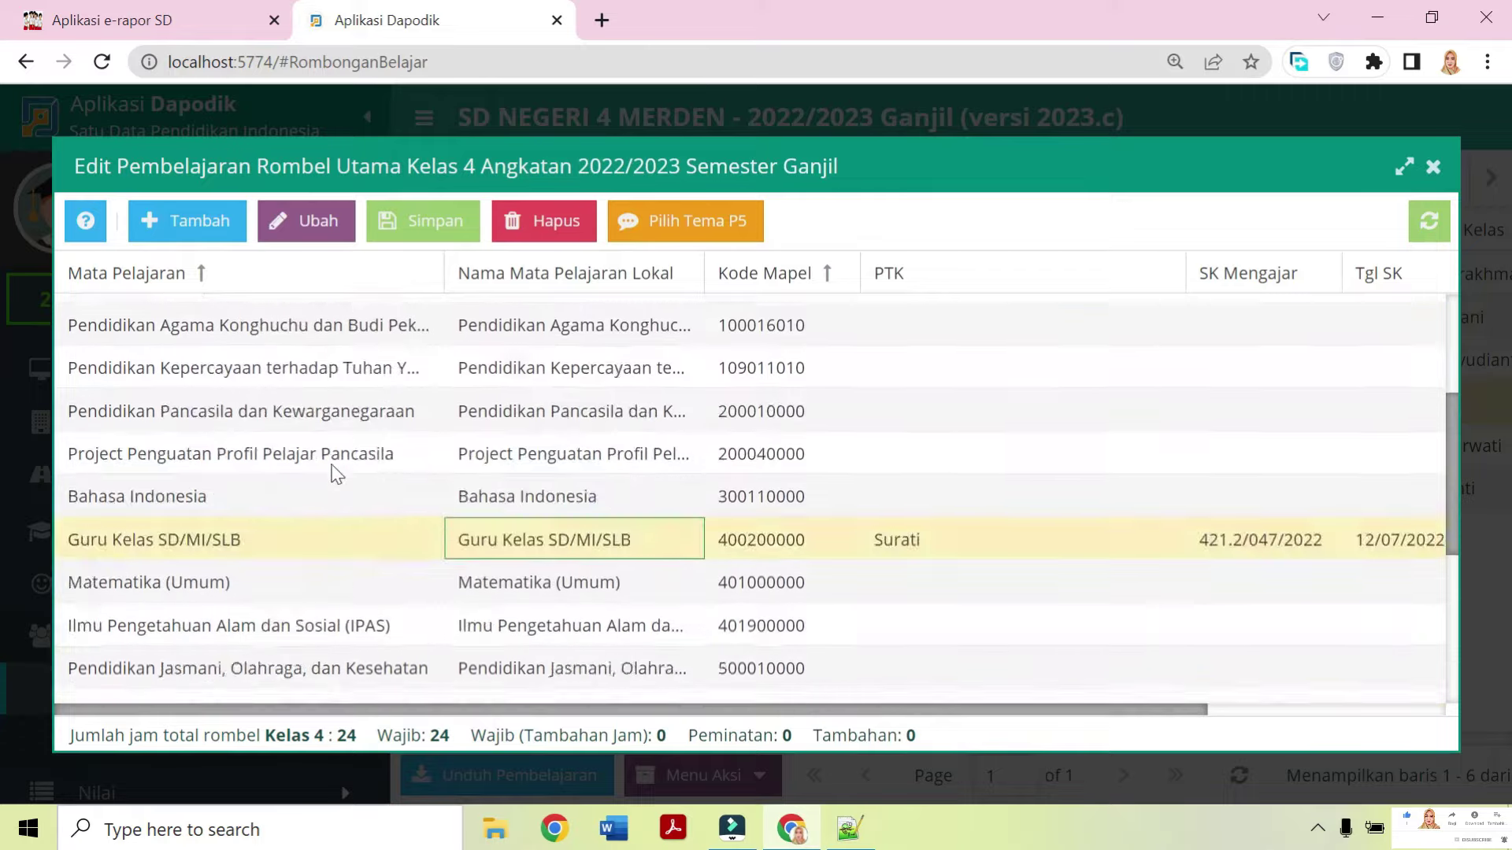
scroll(346, 484, "down", 3)
scroll(409, 502, "up", 5)
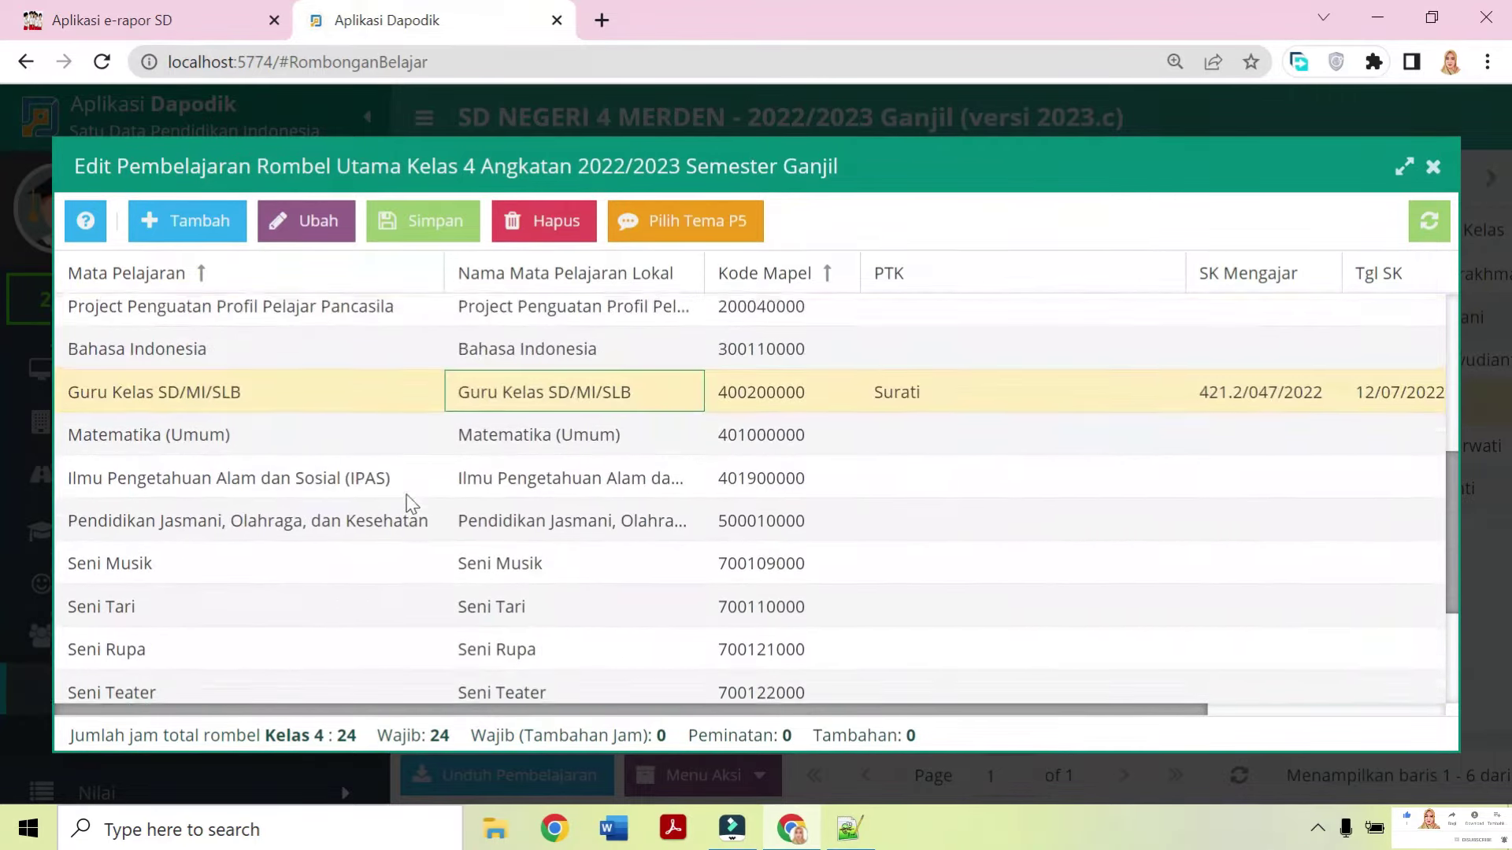
scroll(407, 493, "up", 3)
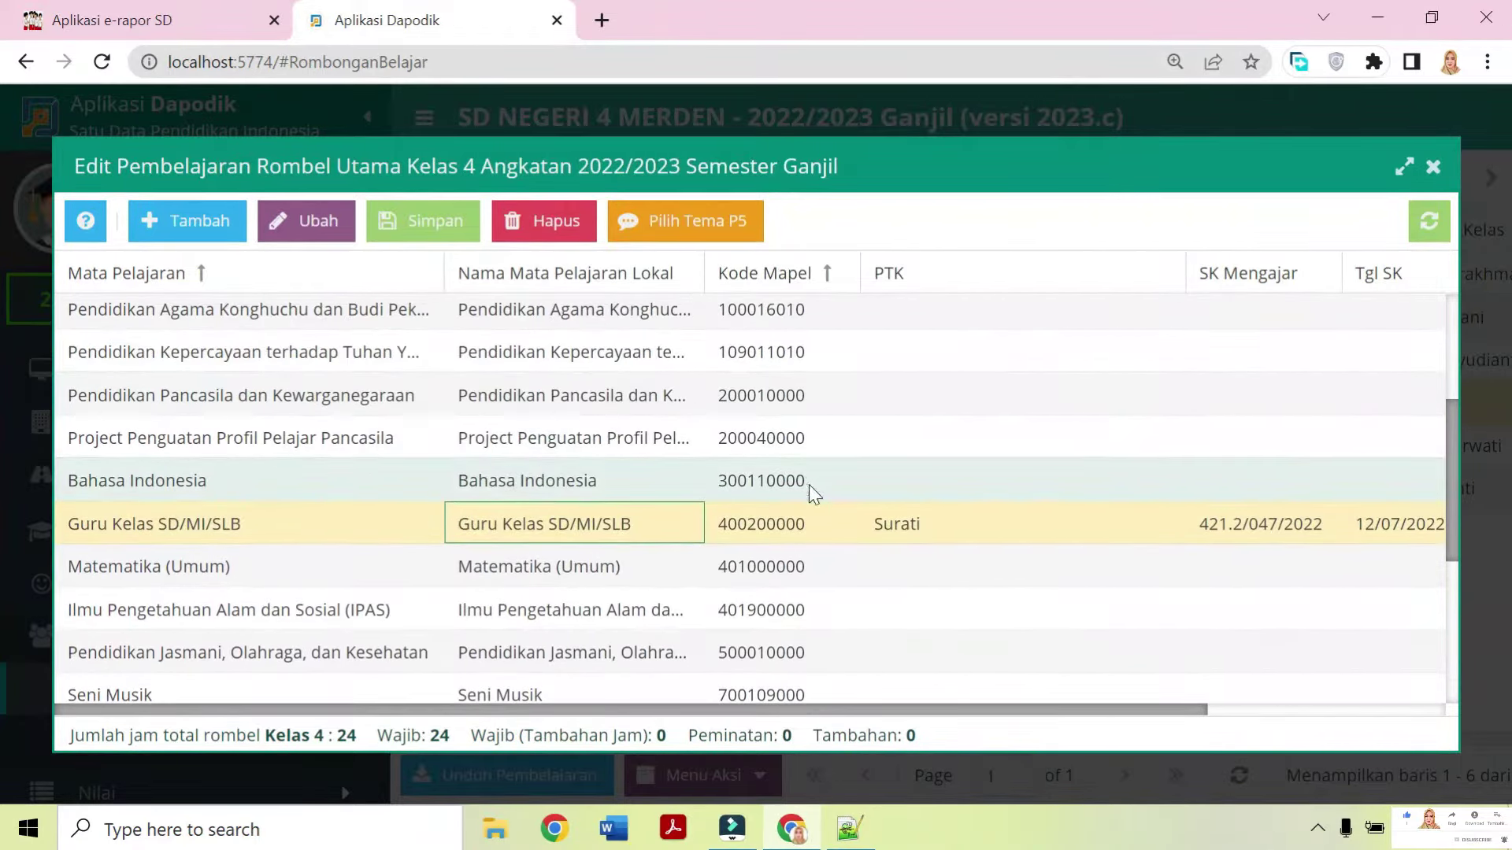
Compare the PTK, SK Mengajar, Tgl SK and Jam values of Bahasa Indonesia and Pendidikan Pancasila with those of Guru Kelas SD/MI/SLB.
left_click(943, 487)
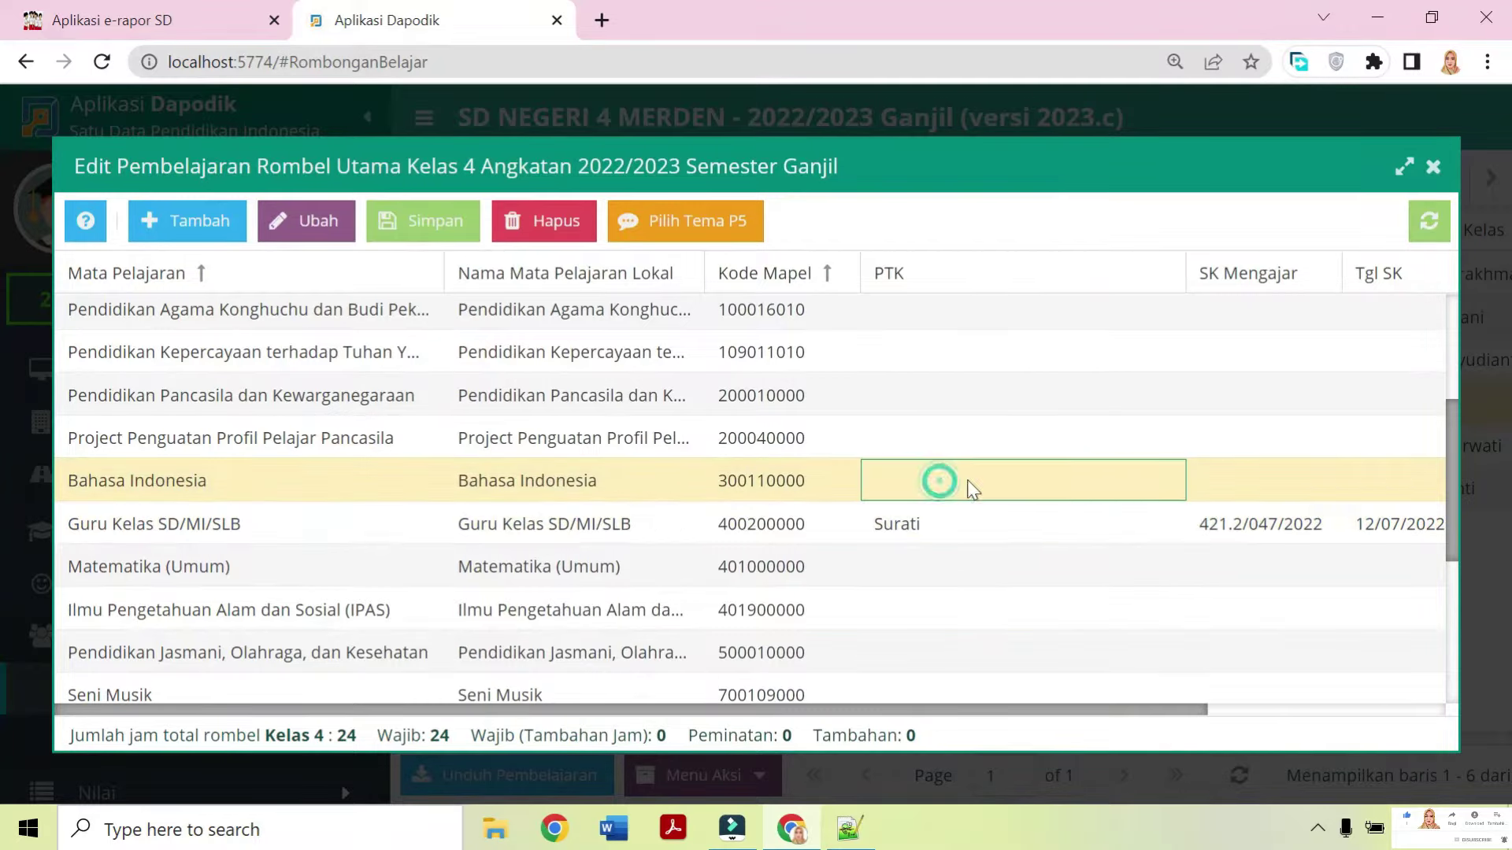
left_click(1229, 480)
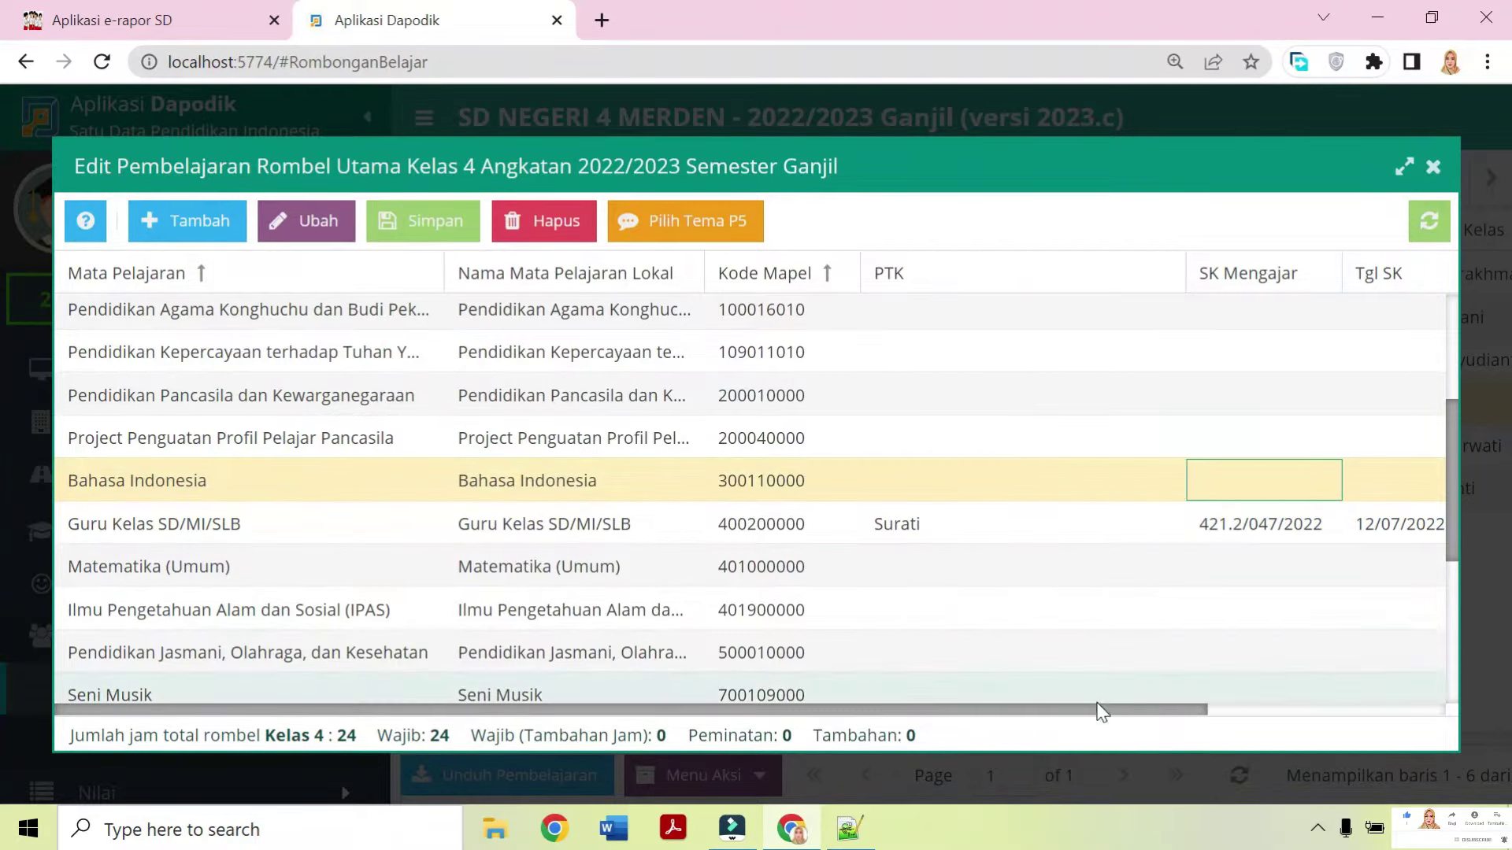
left_click_drag(1104, 710, 1181, 709)
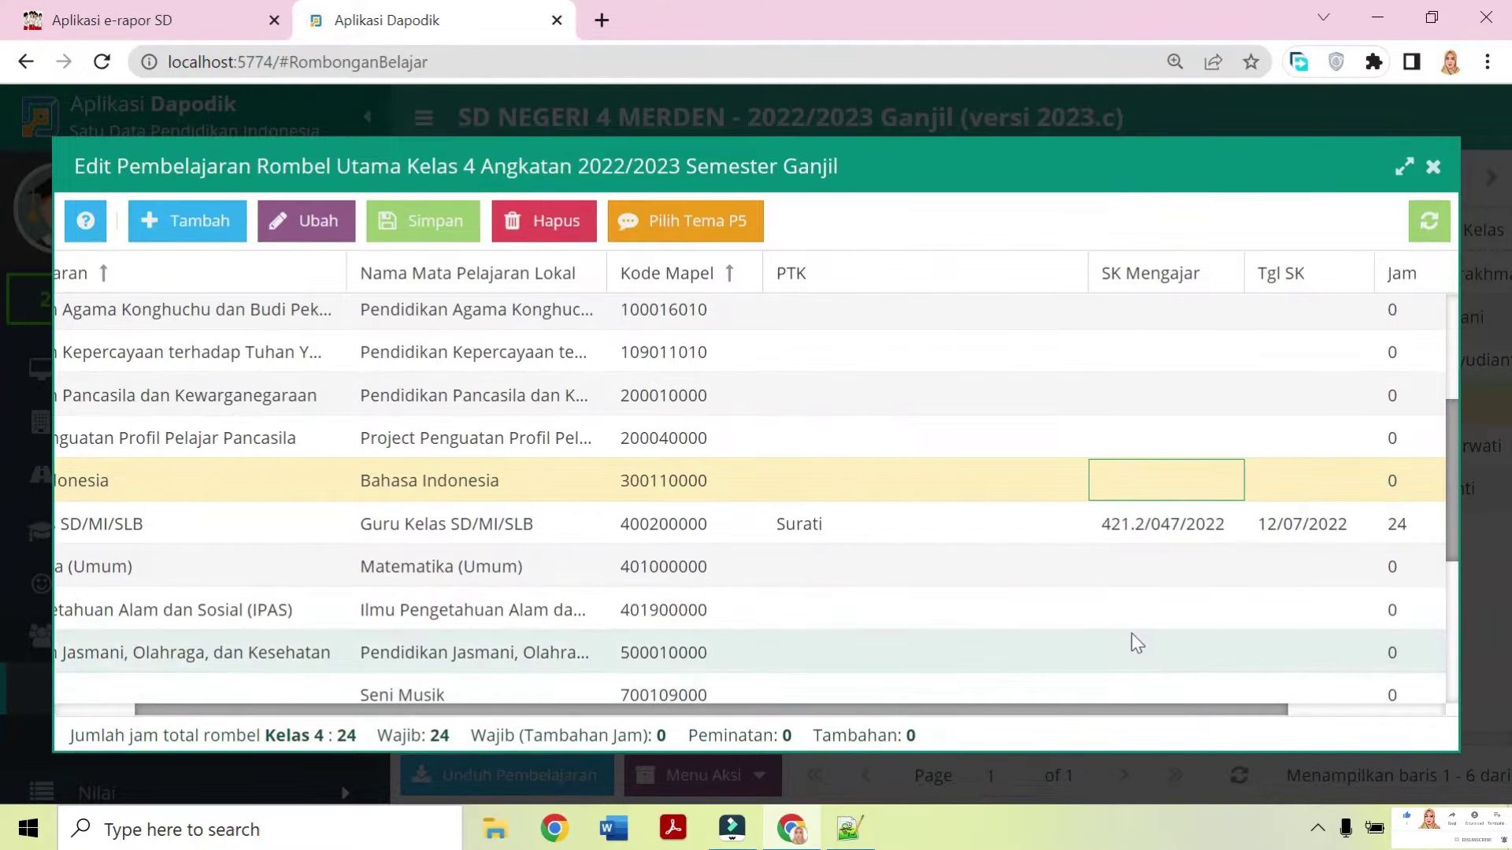
left_click(1331, 478)
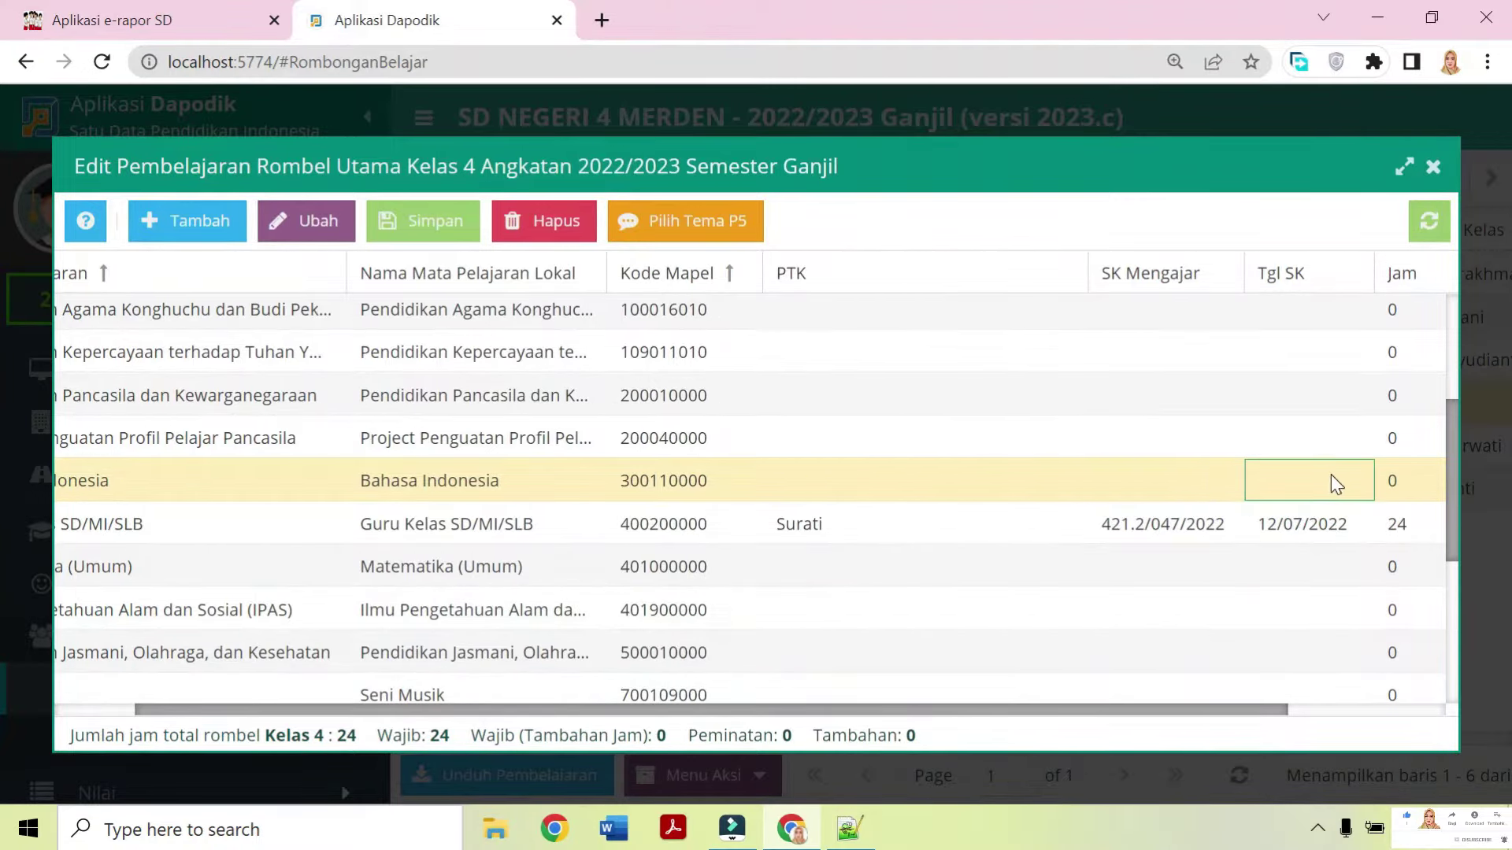
left_click(1398, 486)
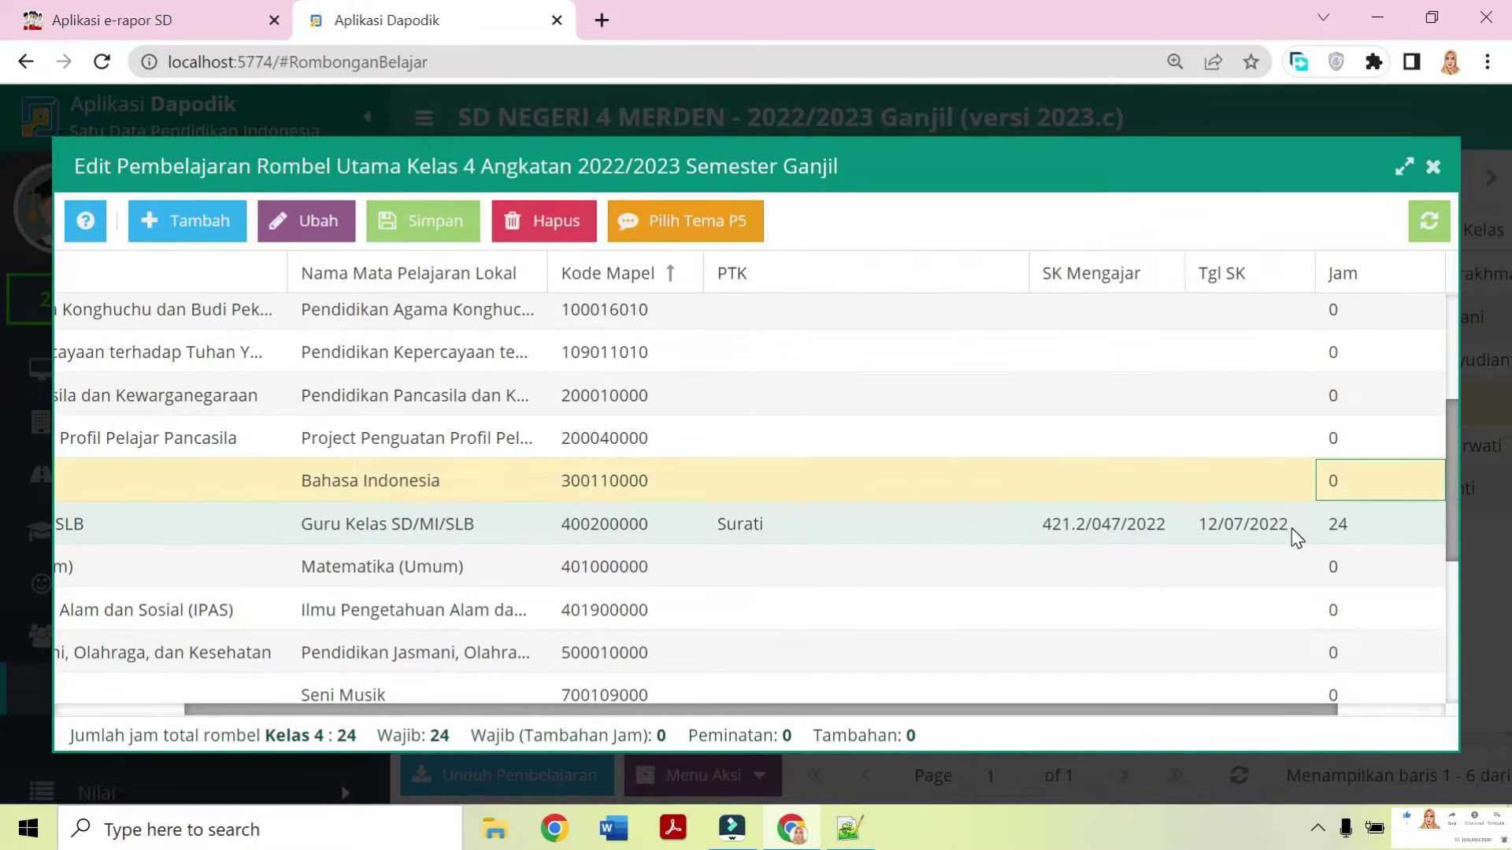
left_click(1344, 522)
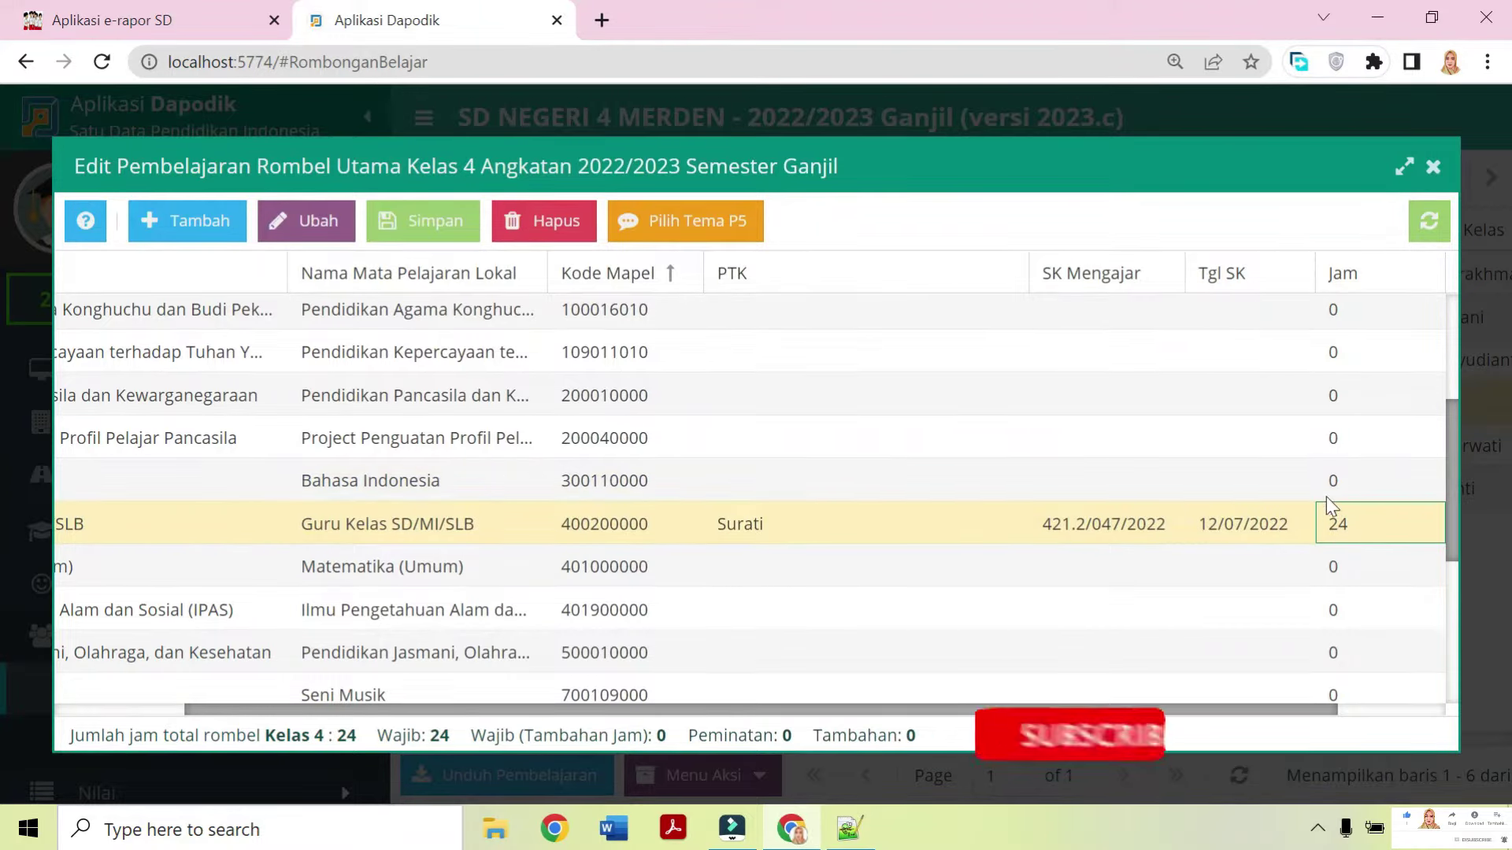
left_click(334, 492)
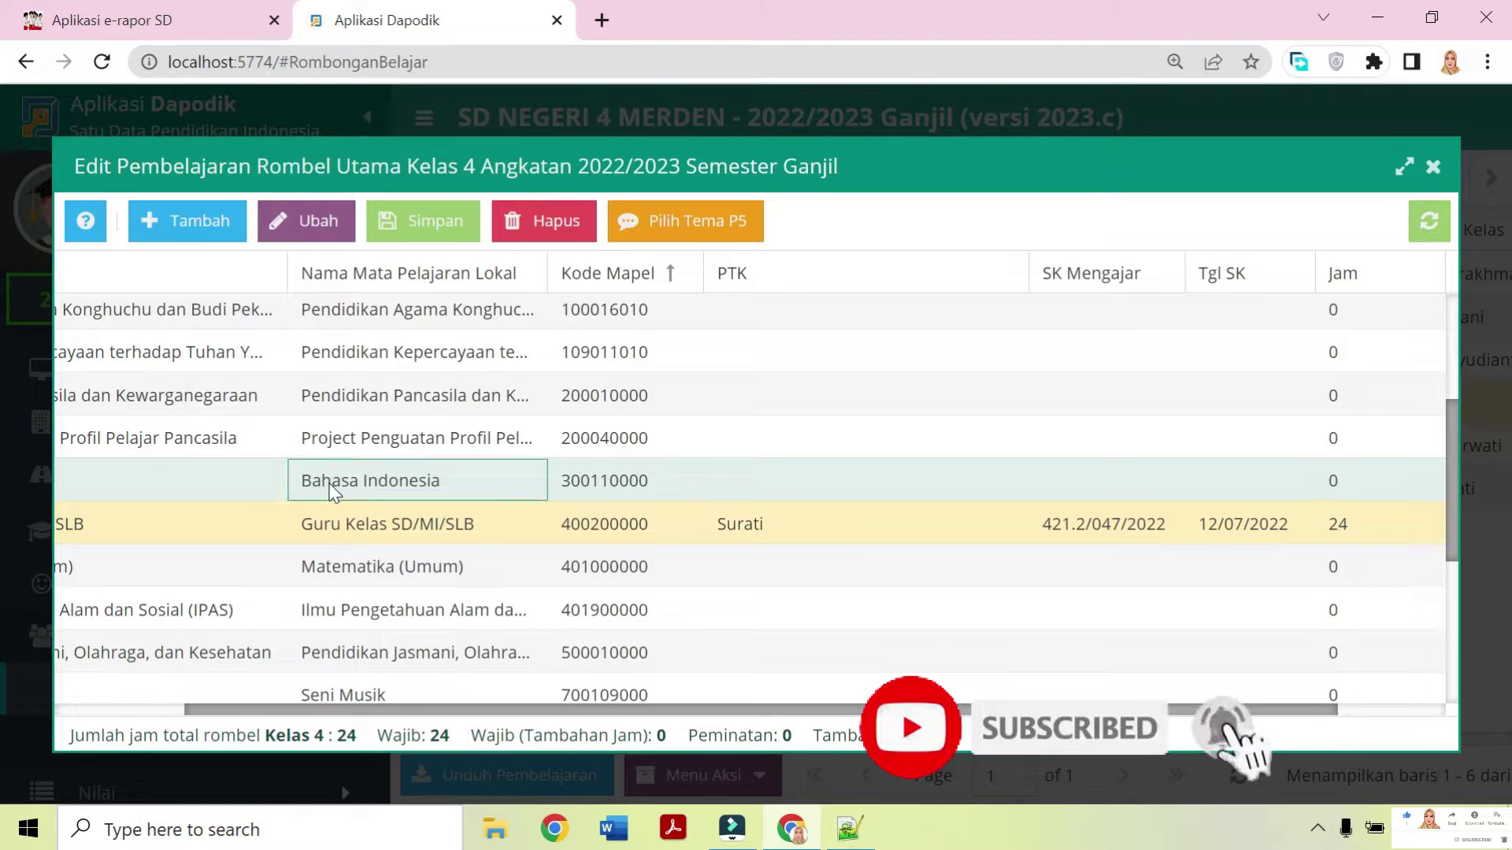
left_click(1339, 484)
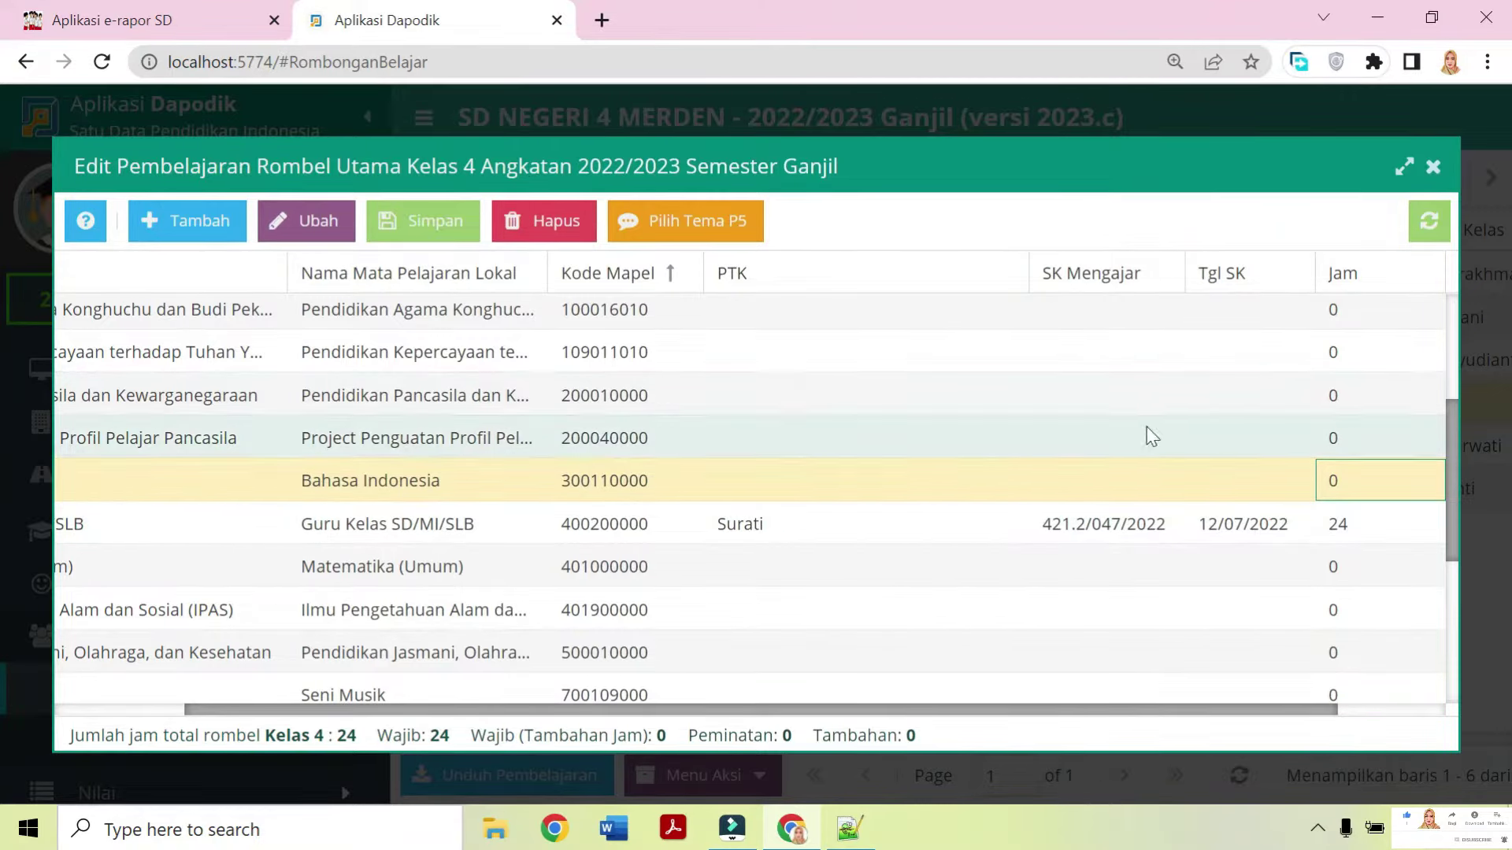
left_click(1339, 403)
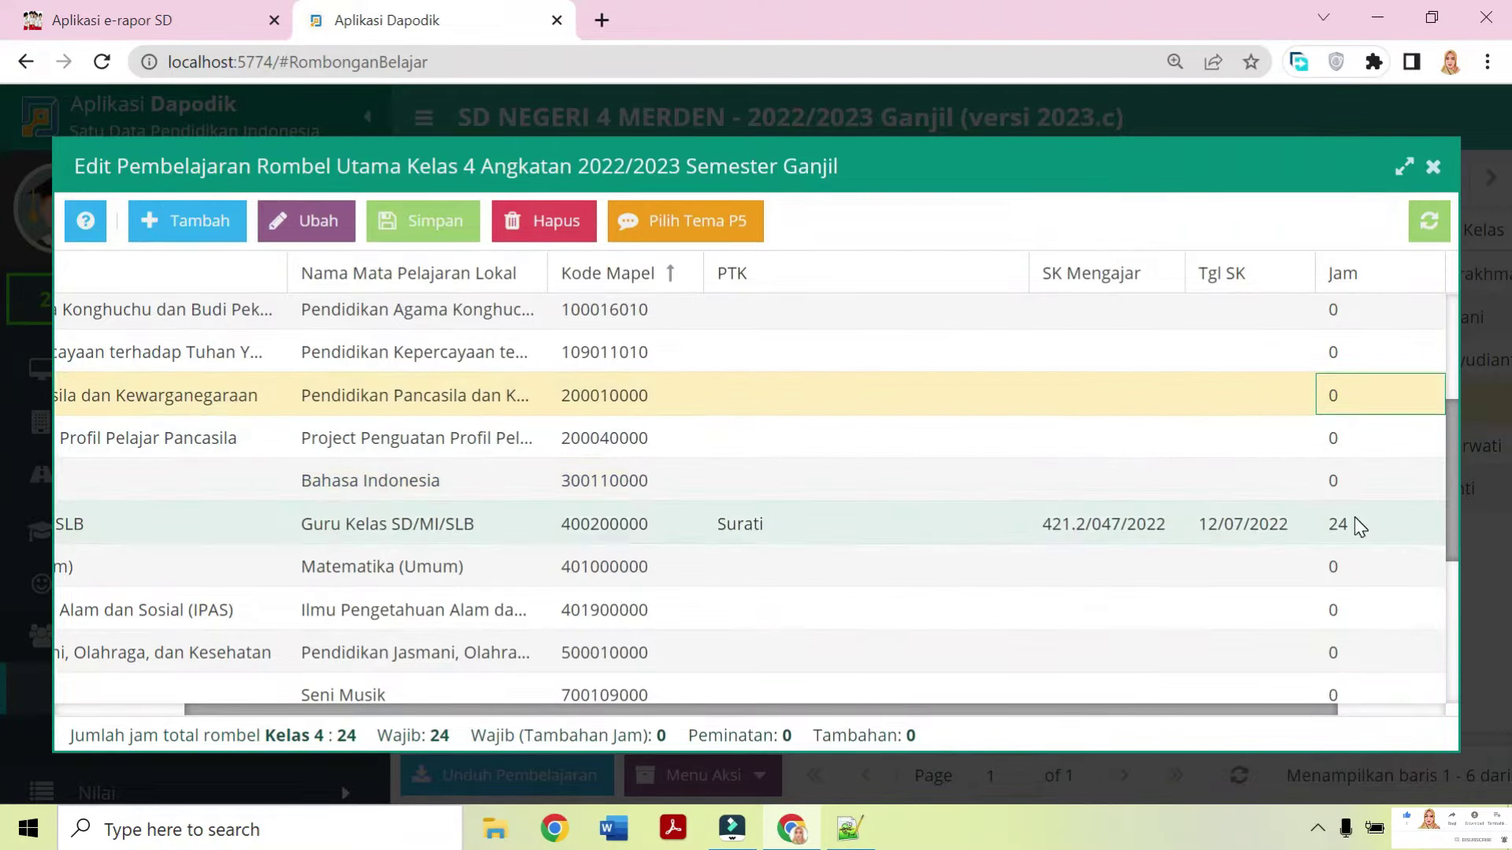
left_click(1355, 518)
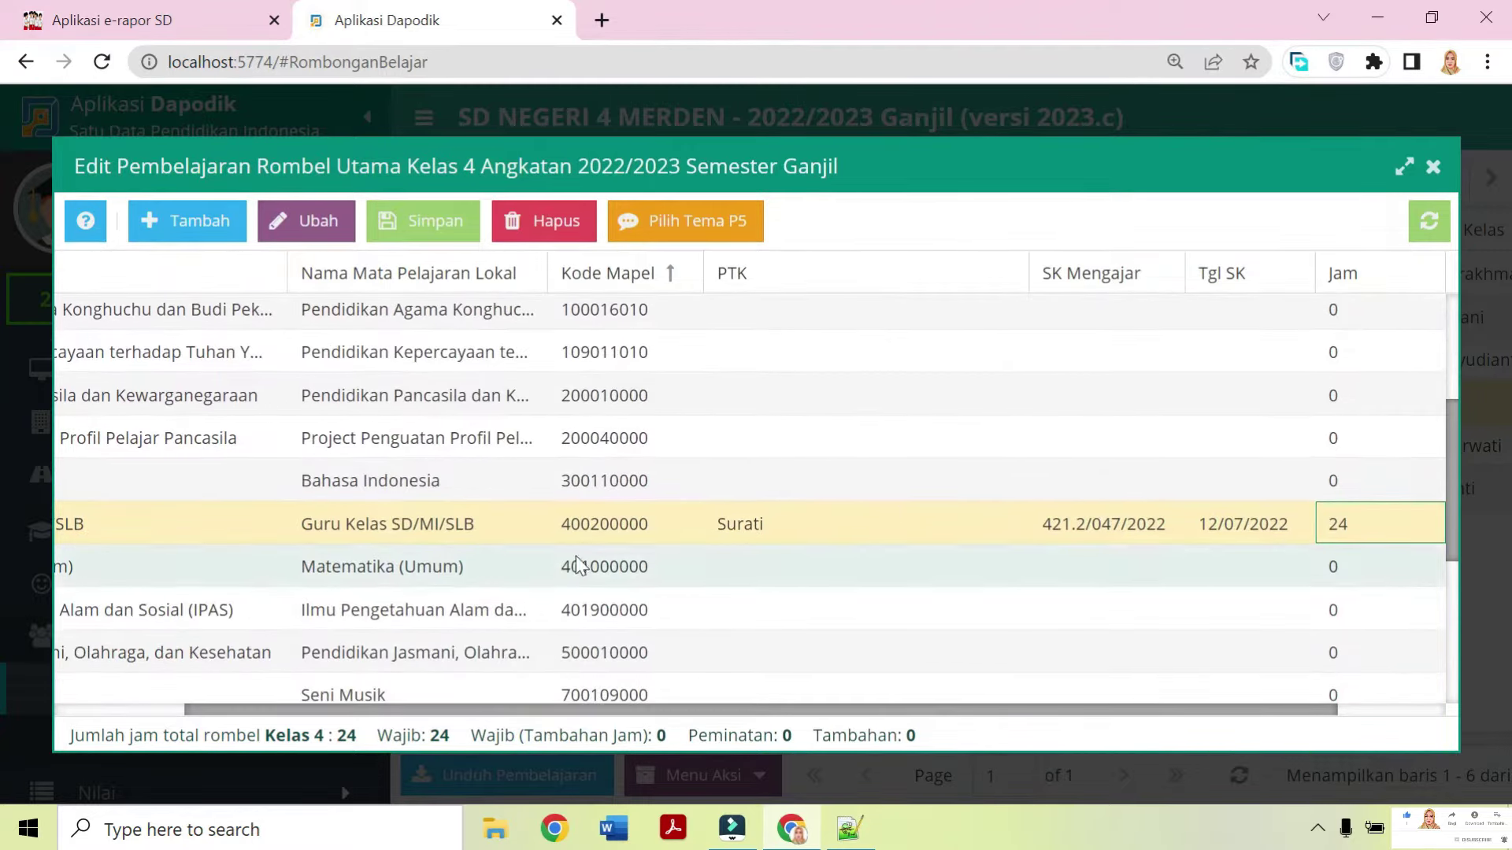
Check the Jam and Max hours across the subjects, then the PTK, SK Mengajar and Tgl SK fields of Bahasa Indonesia.
left_click_drag(674, 707, 540, 723)
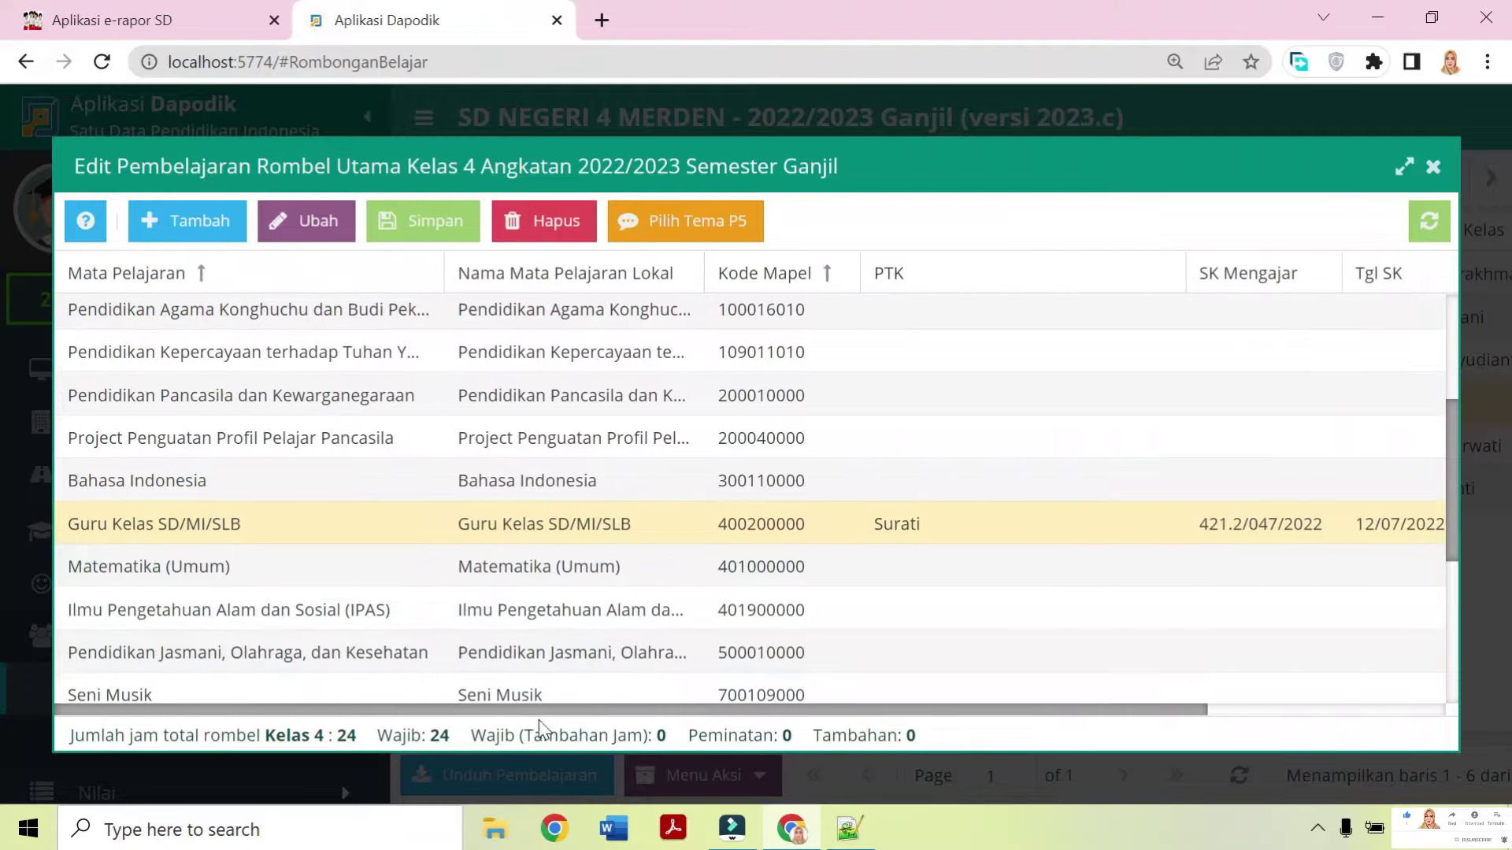
left_click(248, 525)
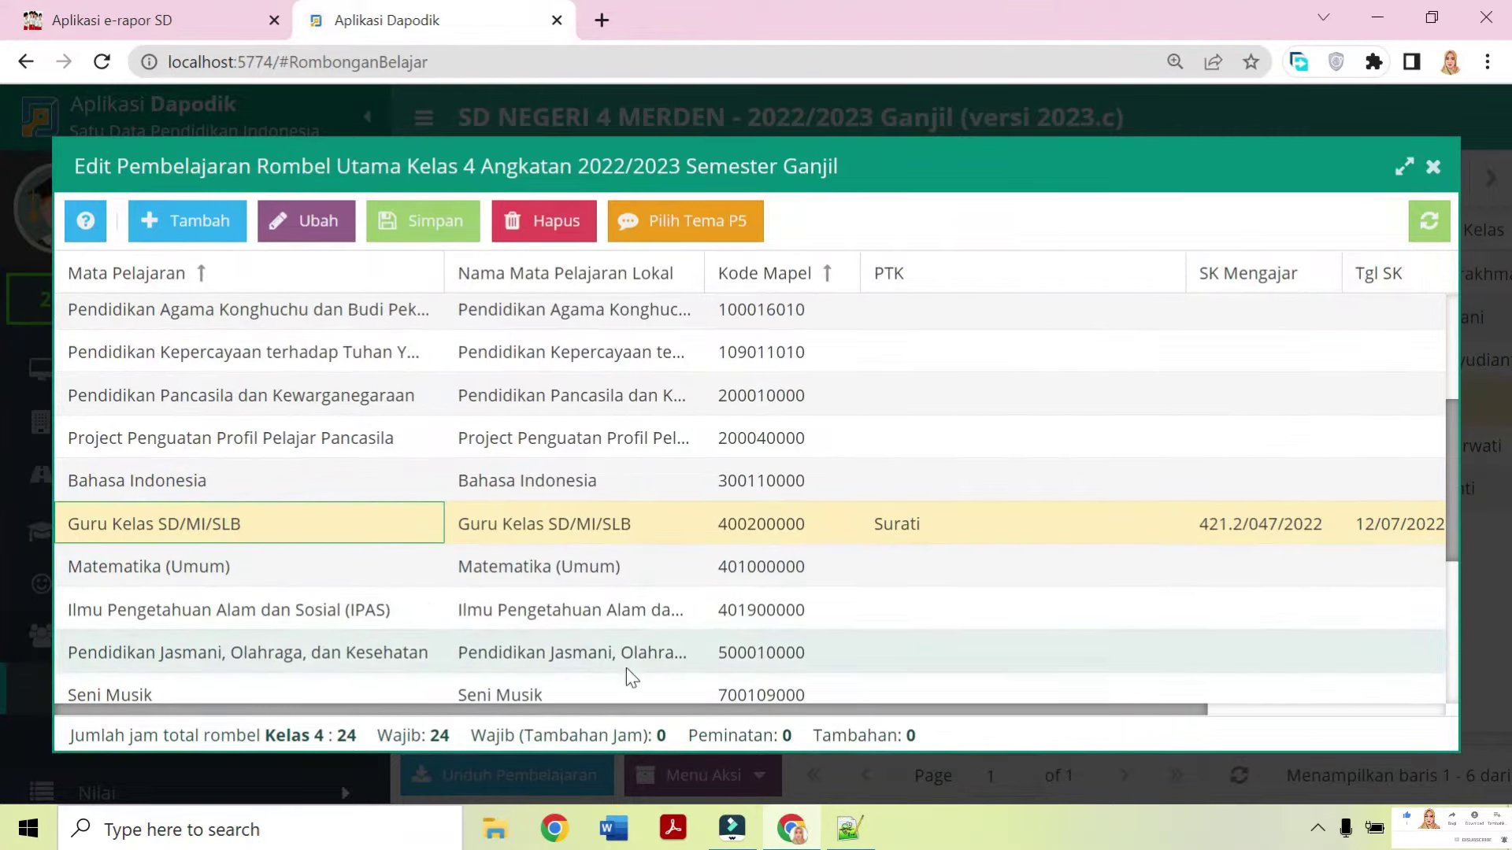
left_click_drag(642, 706, 881, 693)
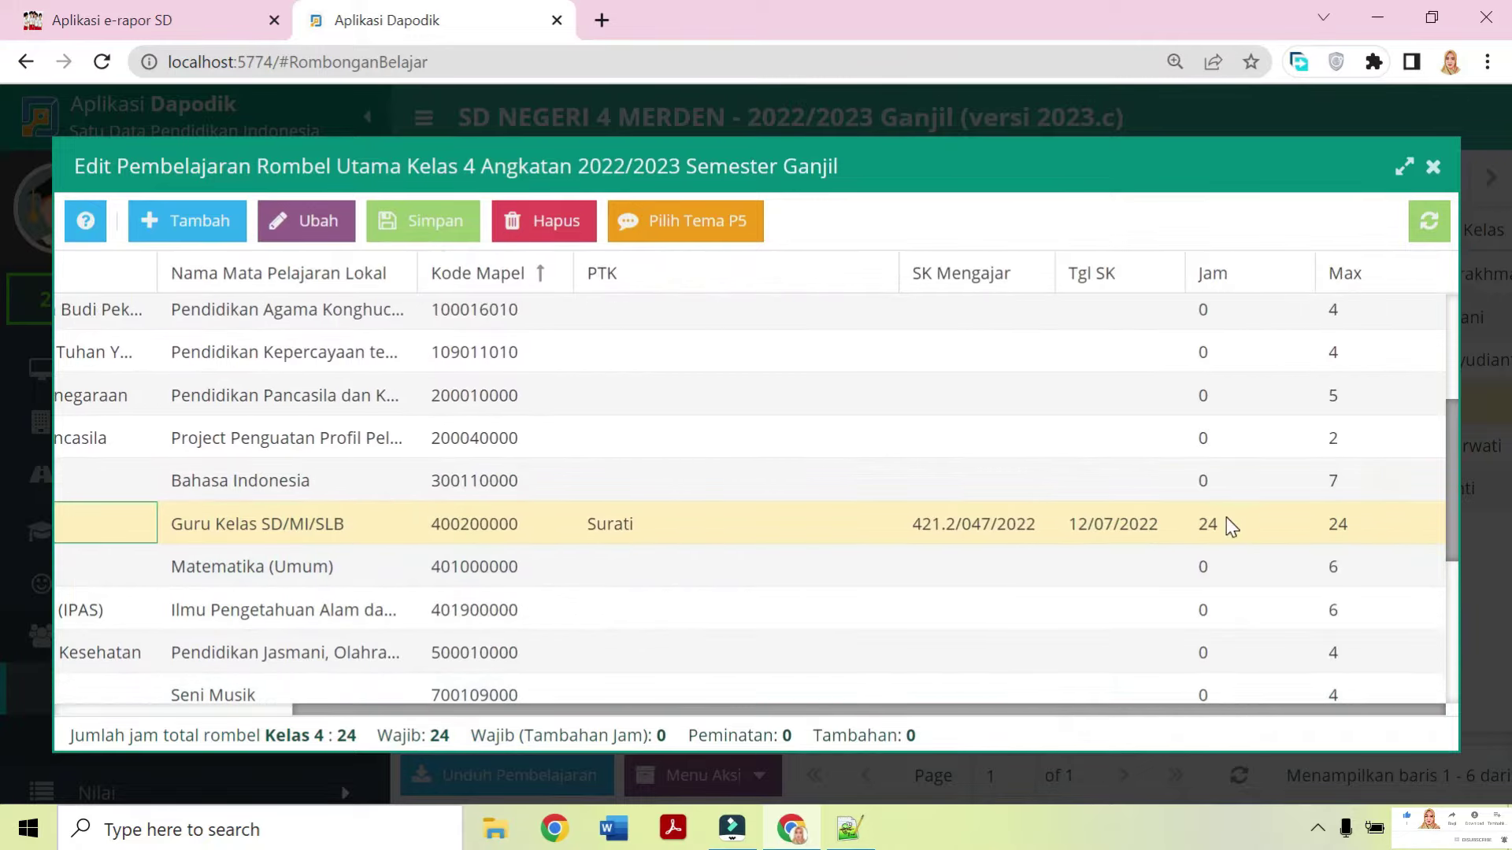
left_click(1230, 526)
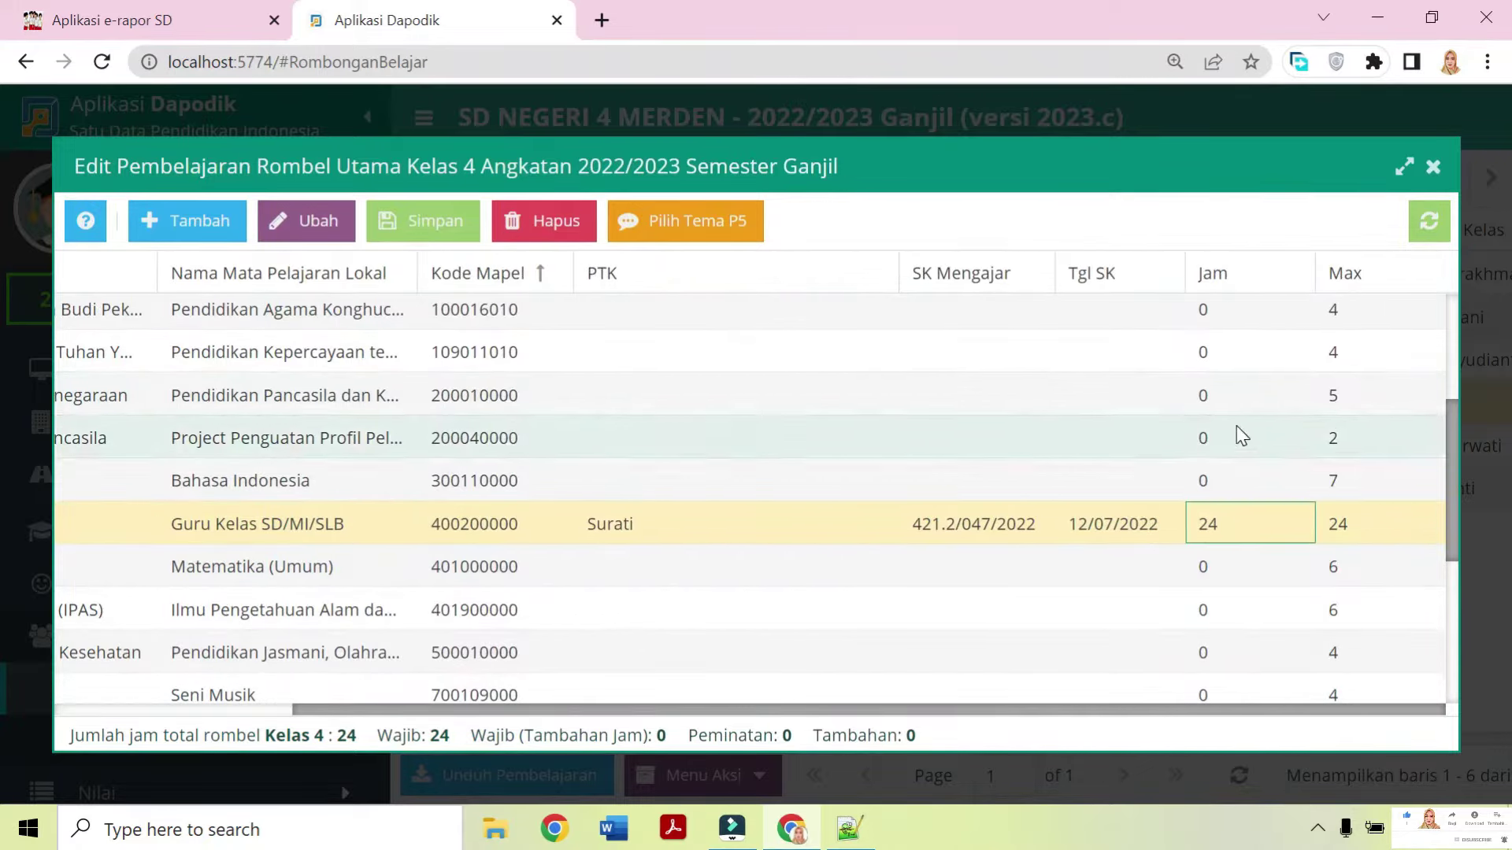
scroll(1214, 383, "up", 3)
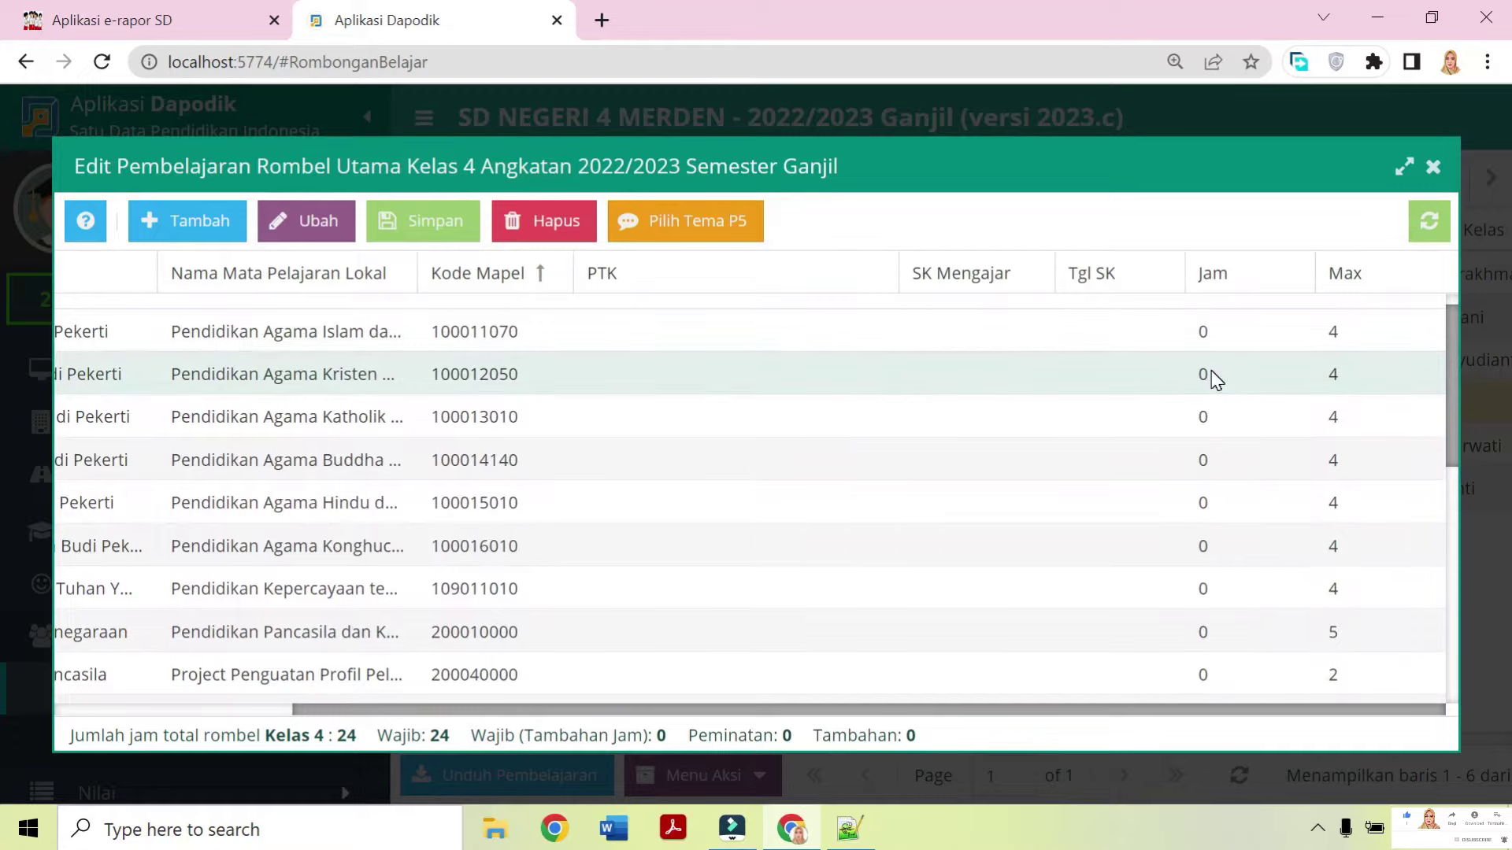
scroll(1214, 378, "down", 3)
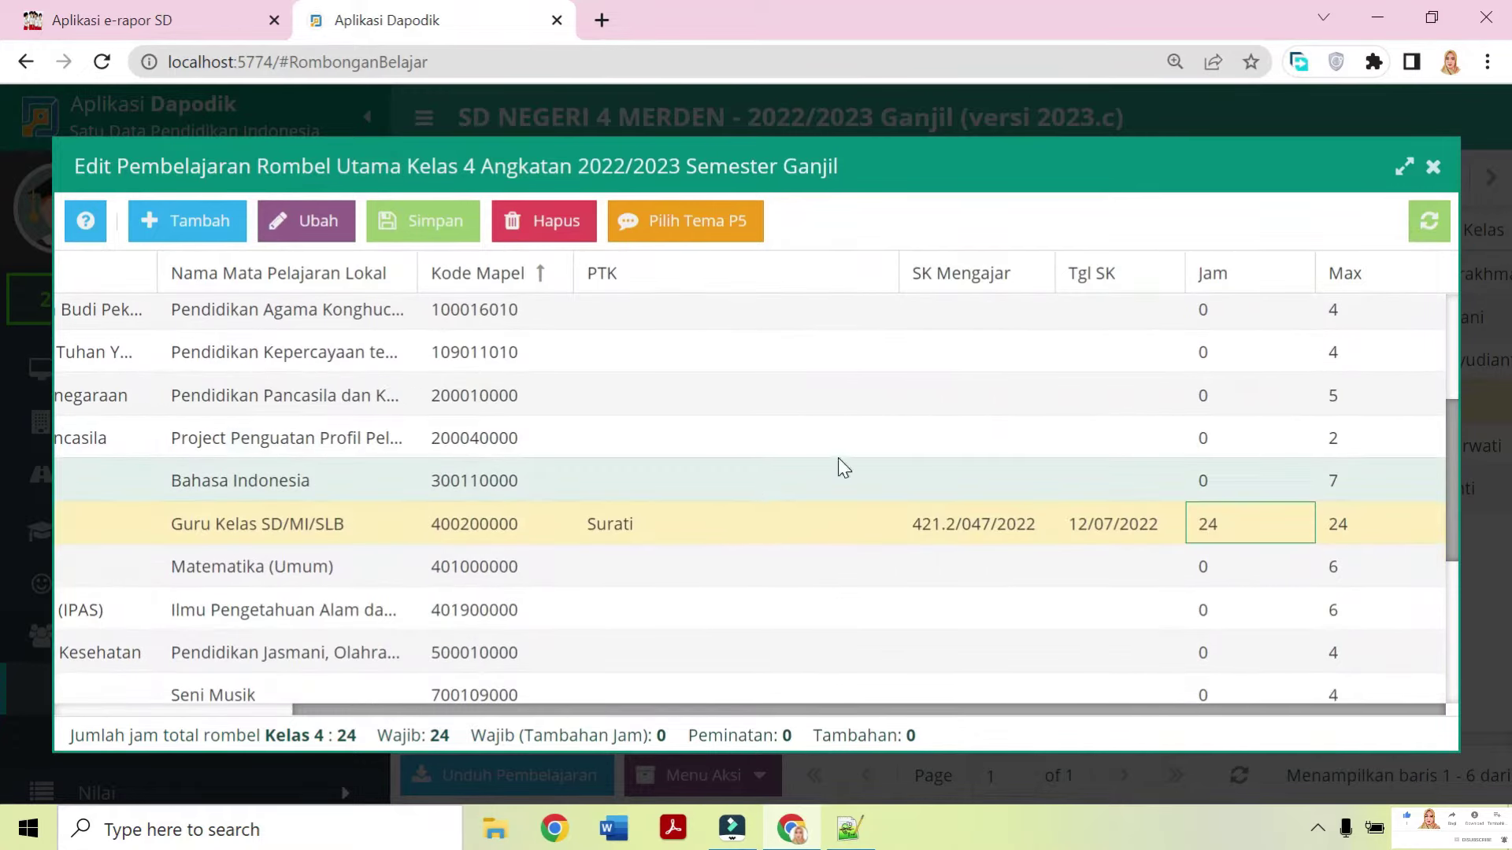
left_click(645, 481)
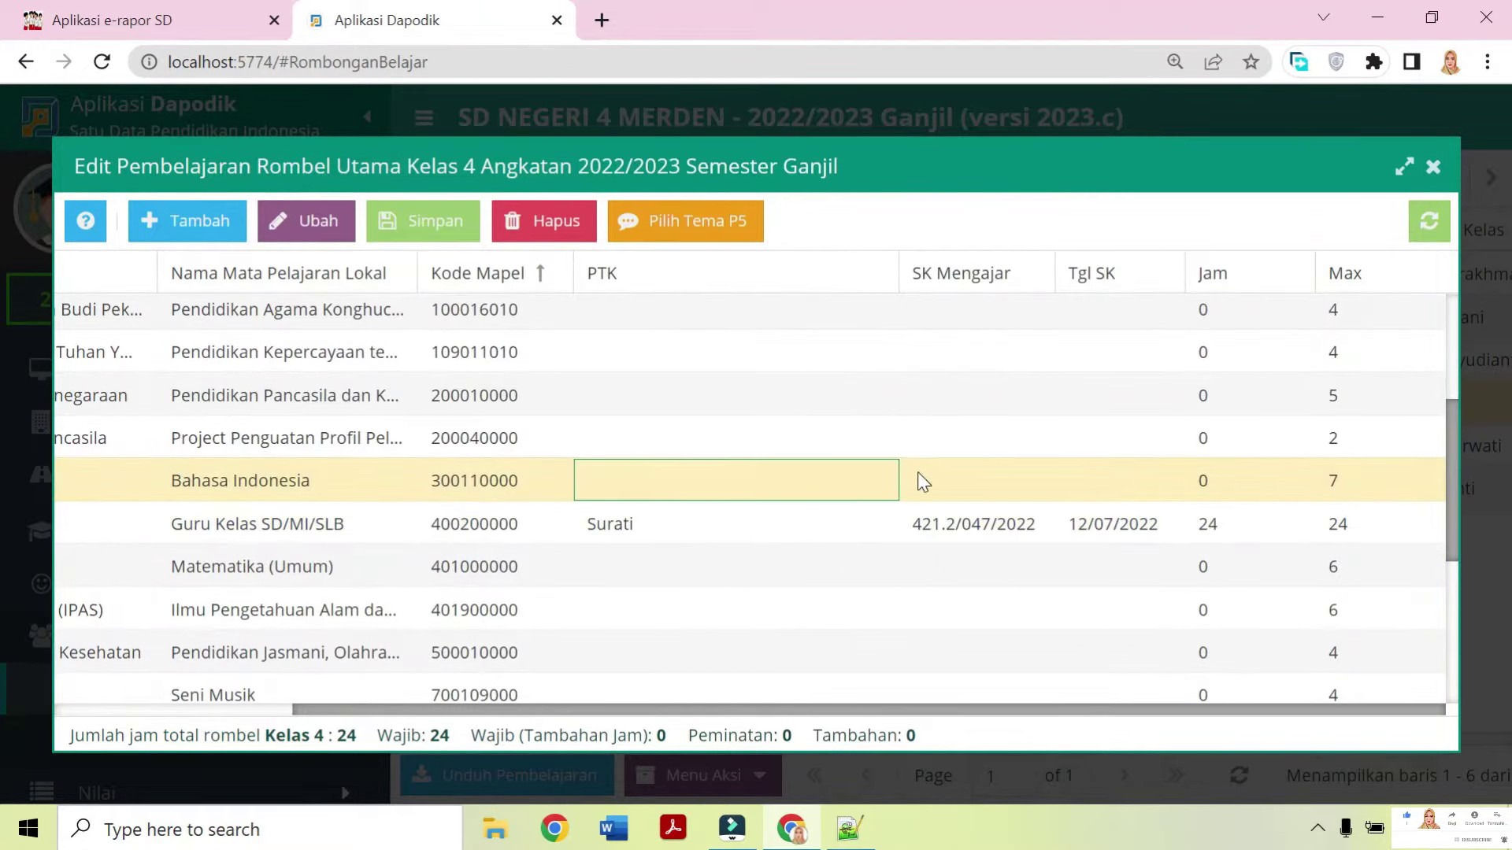
left_click(945, 481)
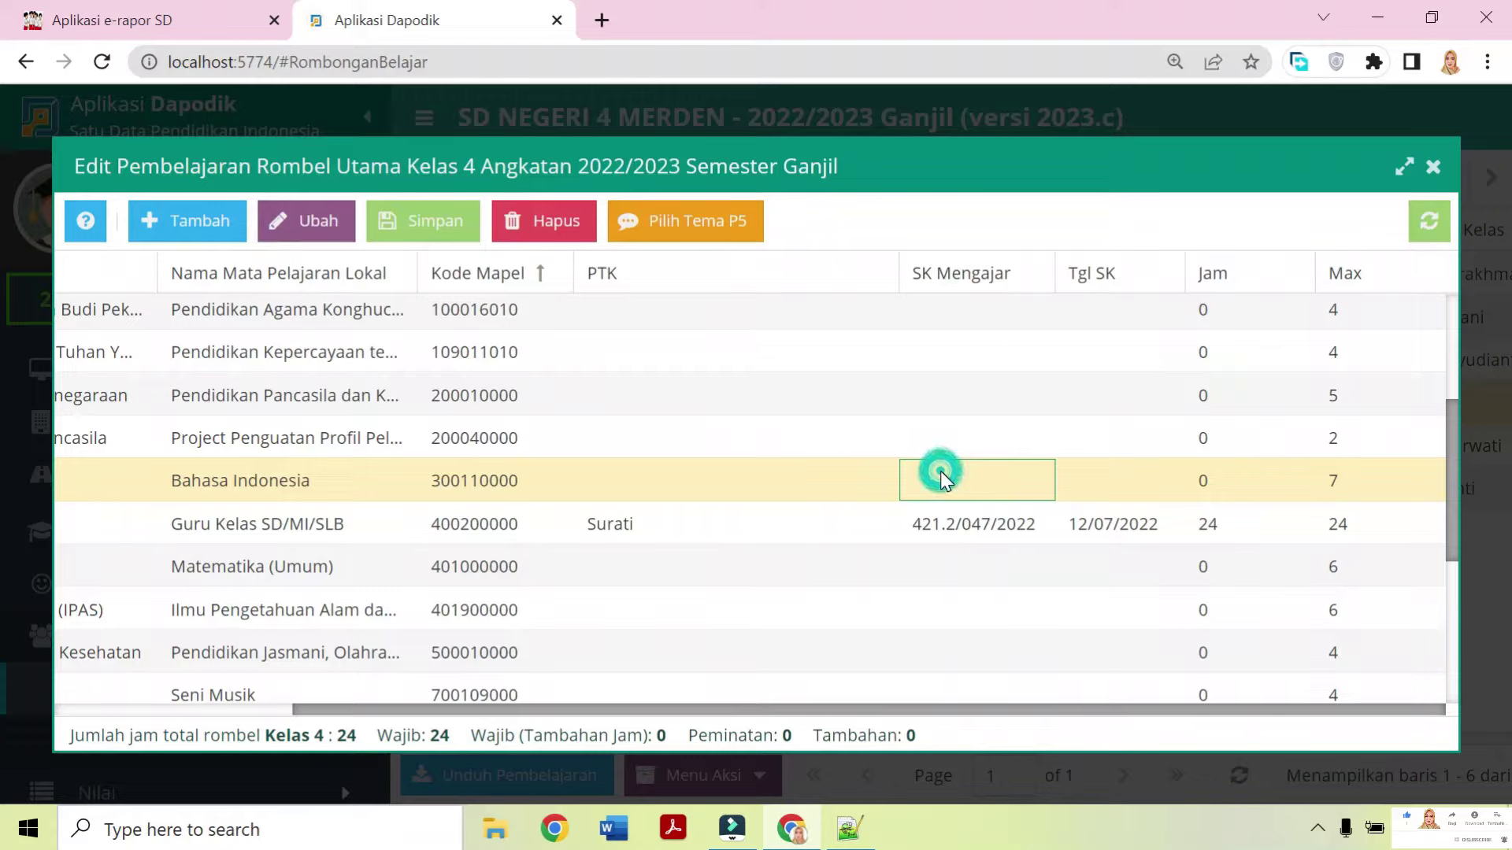
left_click(1097, 484)
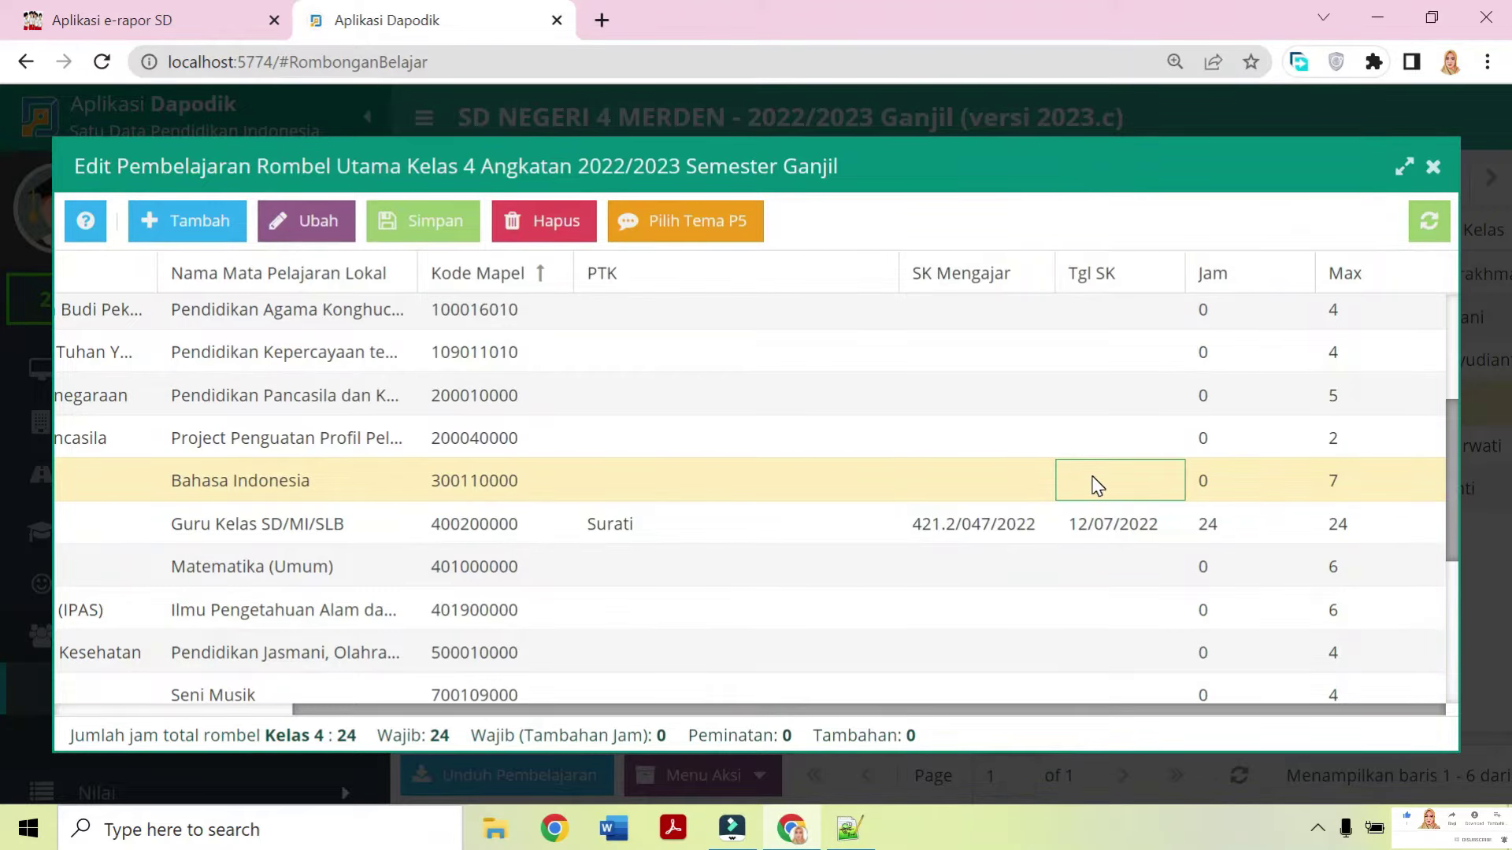
scroll(718, 460, "up", 2)
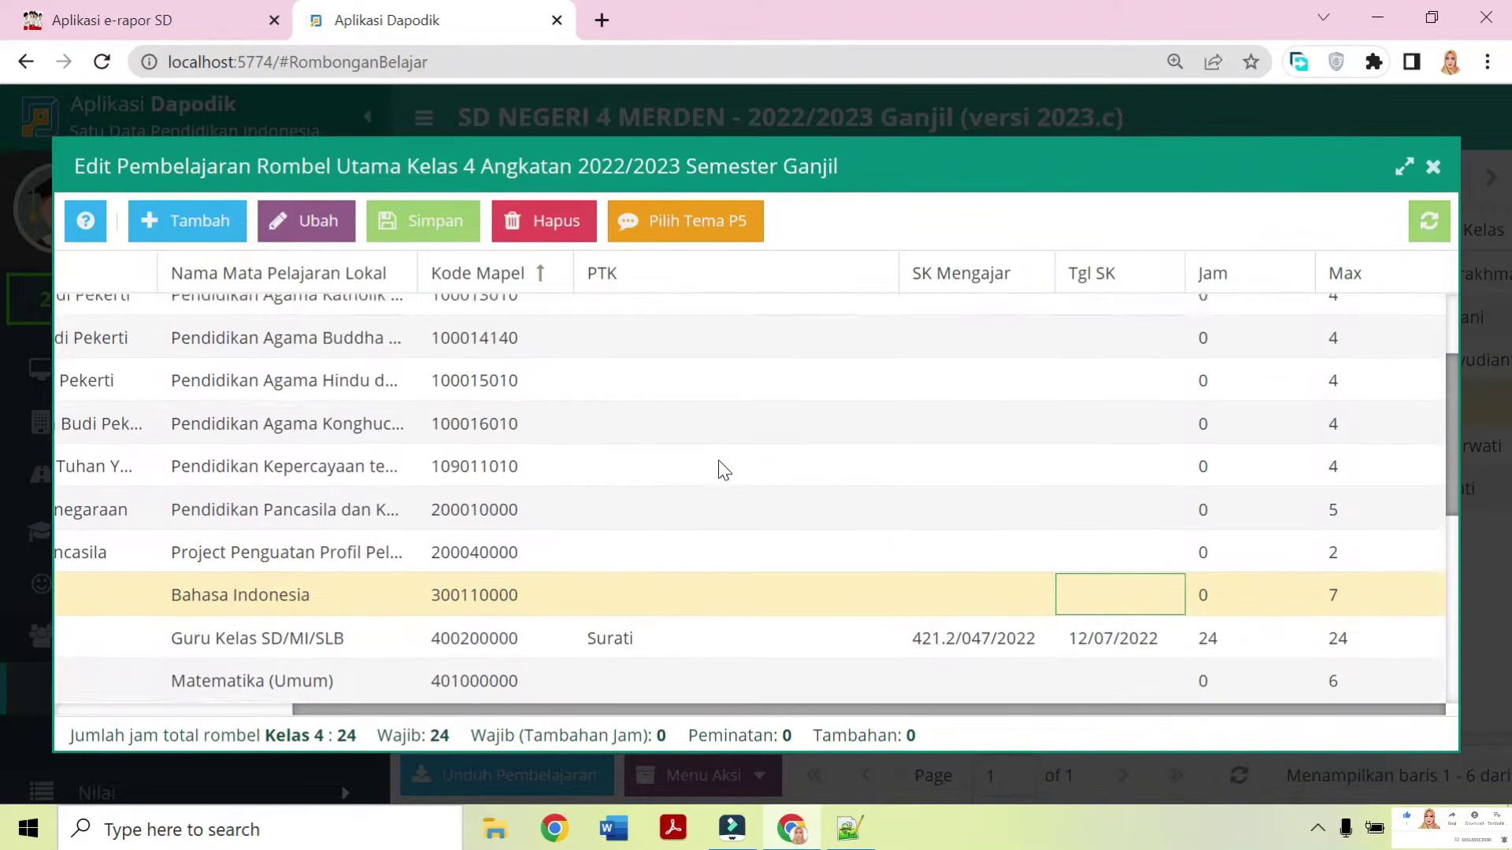
scroll(716, 460, "down", 2)
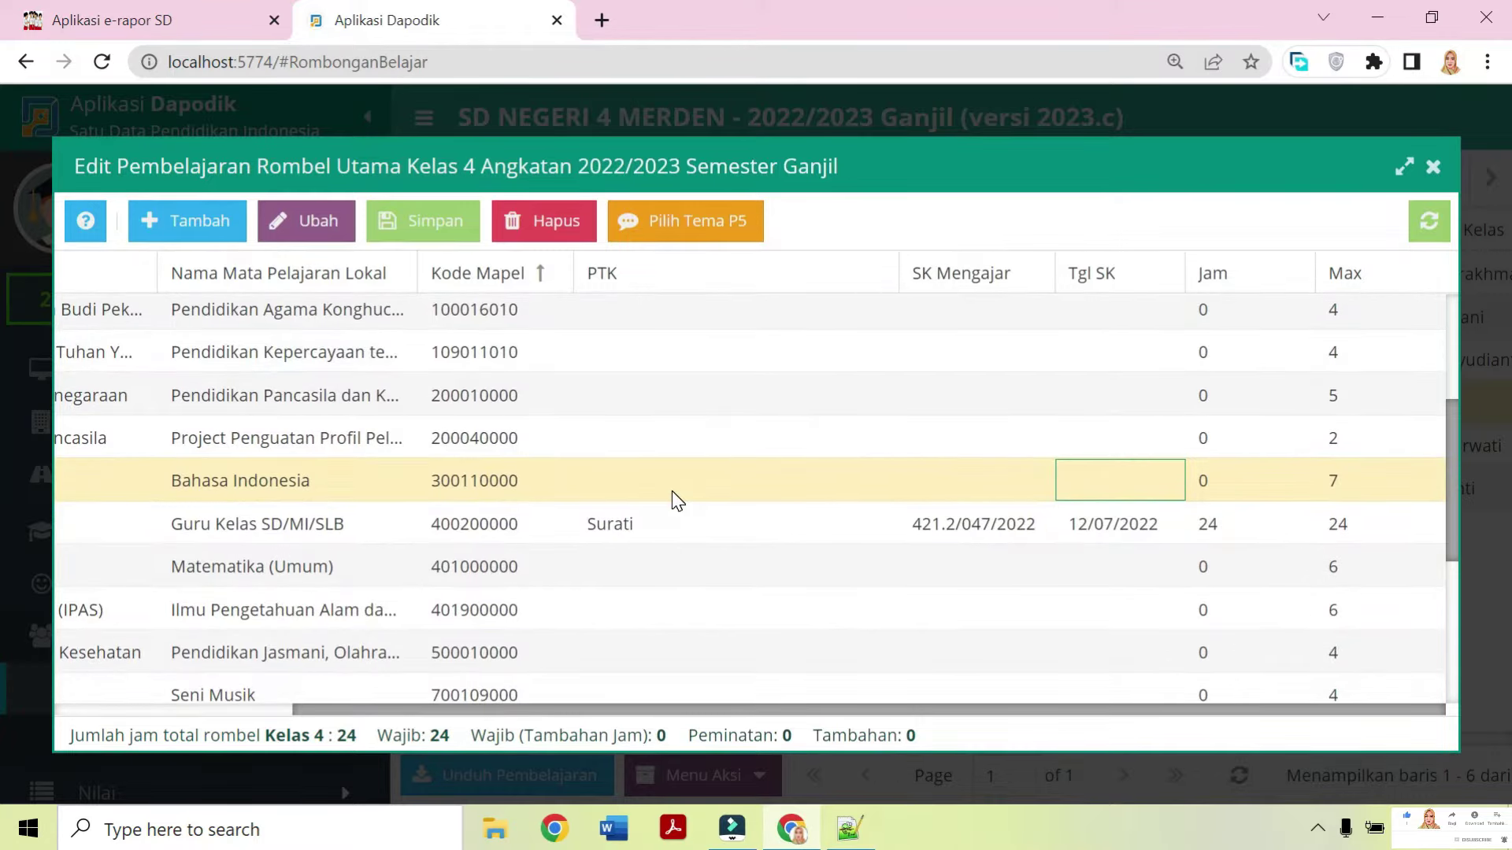
Select the SK Mengajar number of Guru Kelas SD/MI/SLB and assign that row's teacher as PTK for Pendidikan Agama Islam dan Budi Pekerti.
double_click(974, 524)
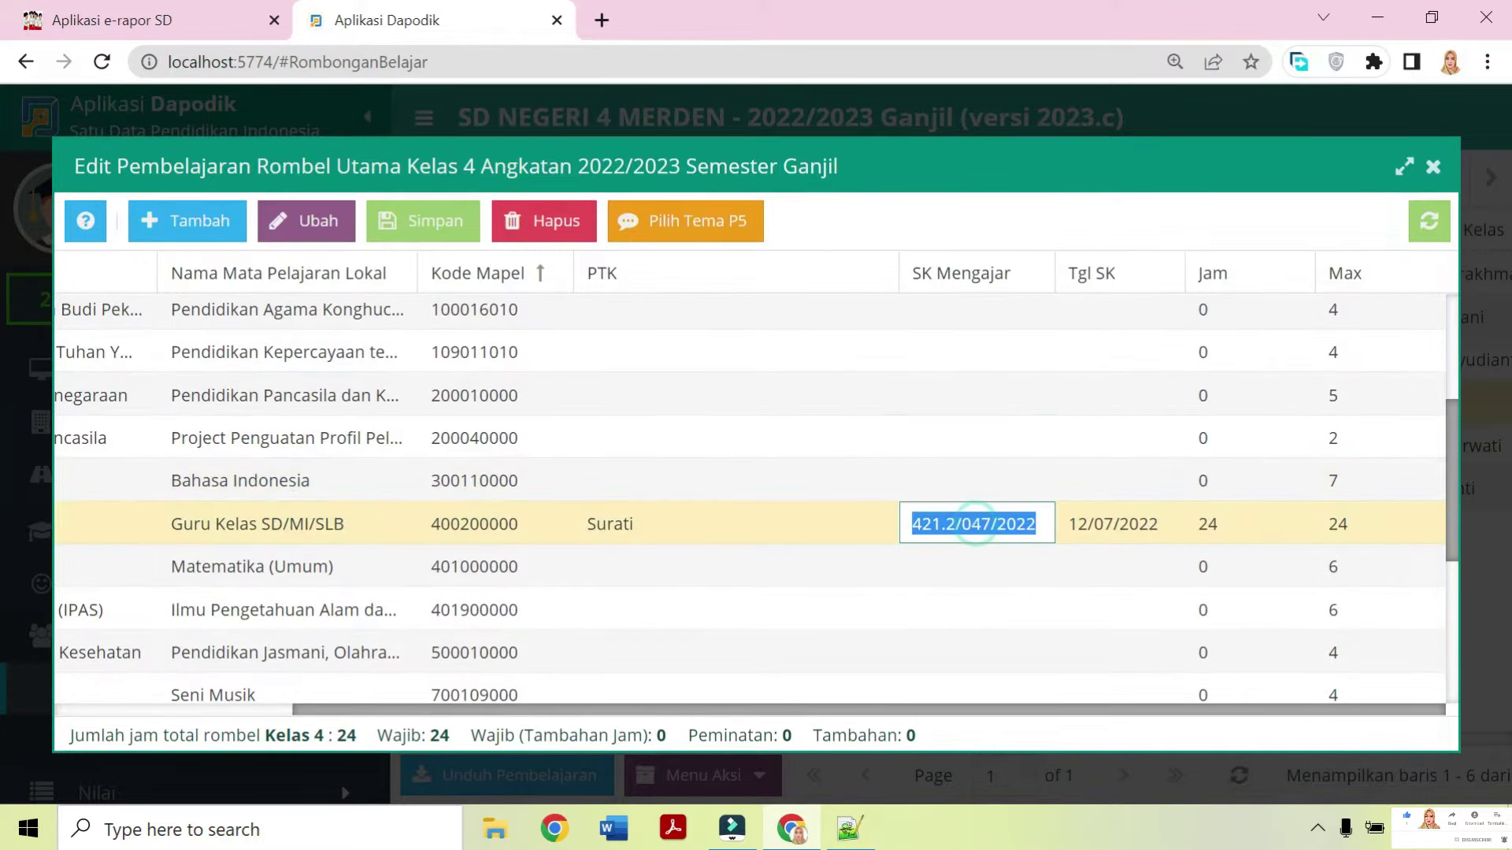
scroll(788, 520, "up", 3)
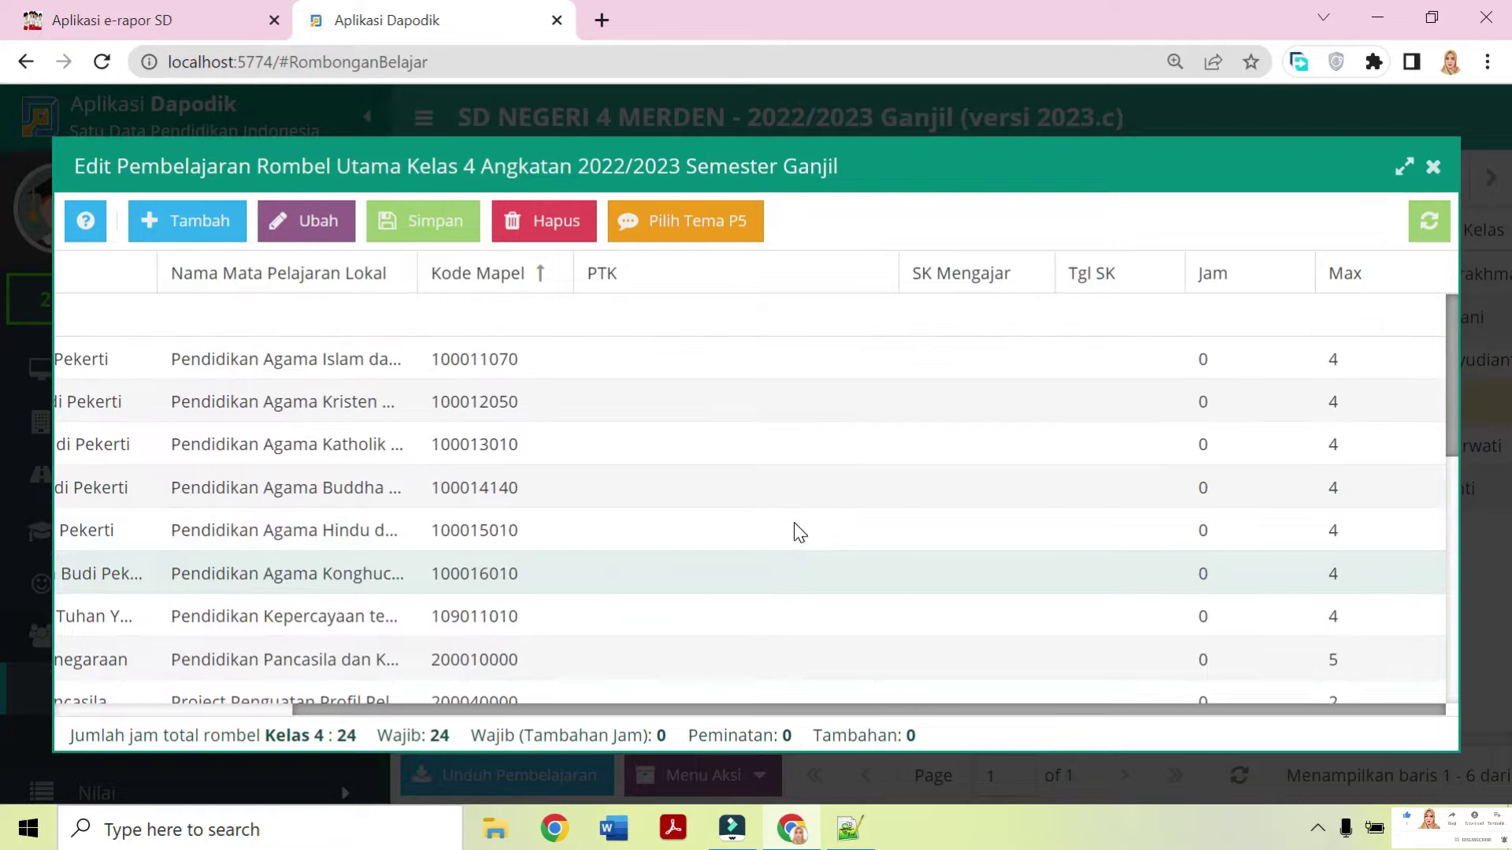
left_click_drag(901, 711, 628, 711)
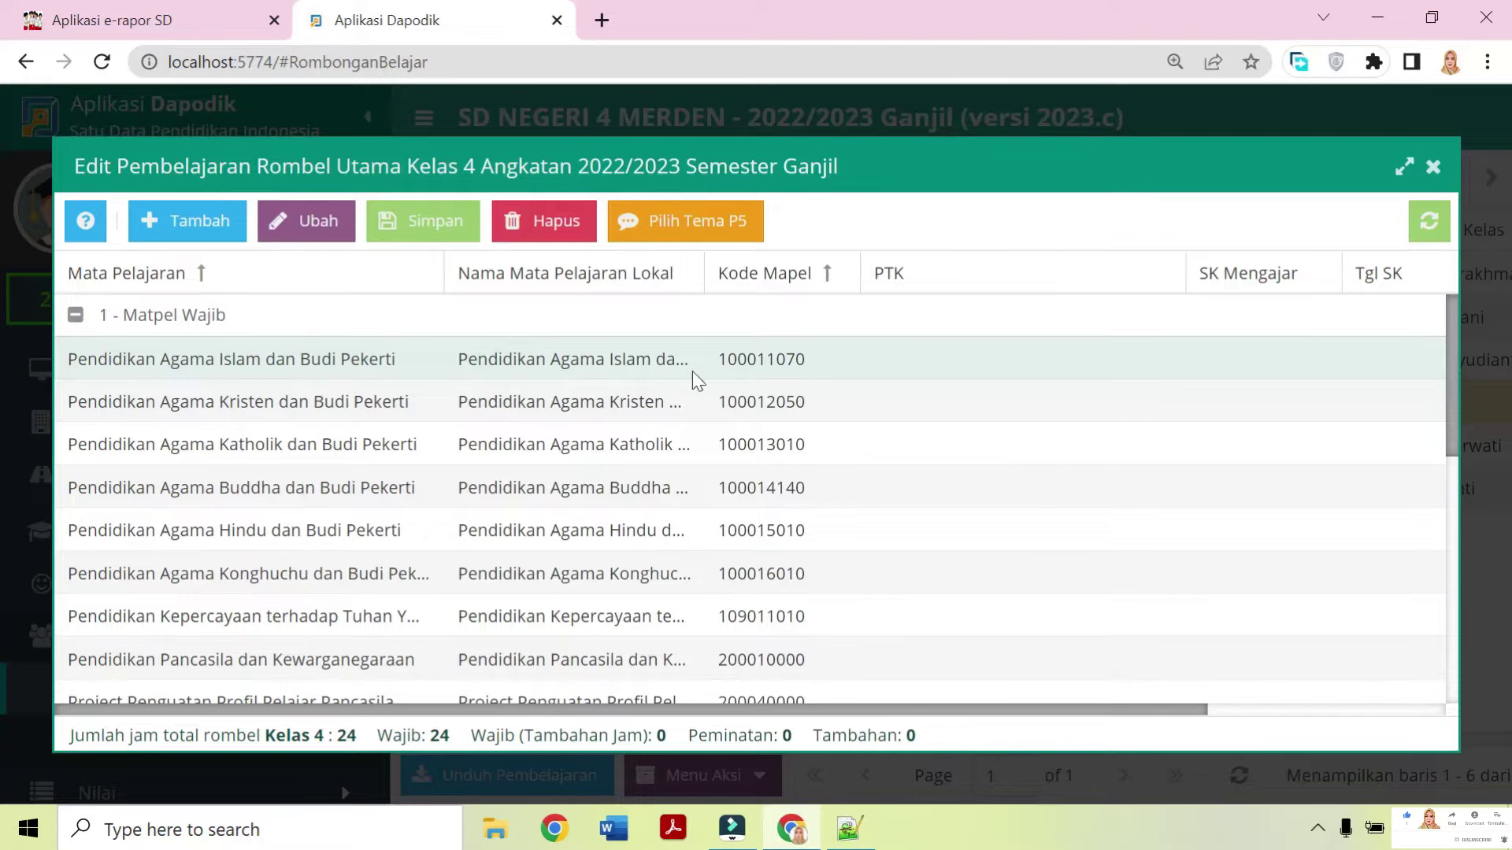
left_click(982, 363)
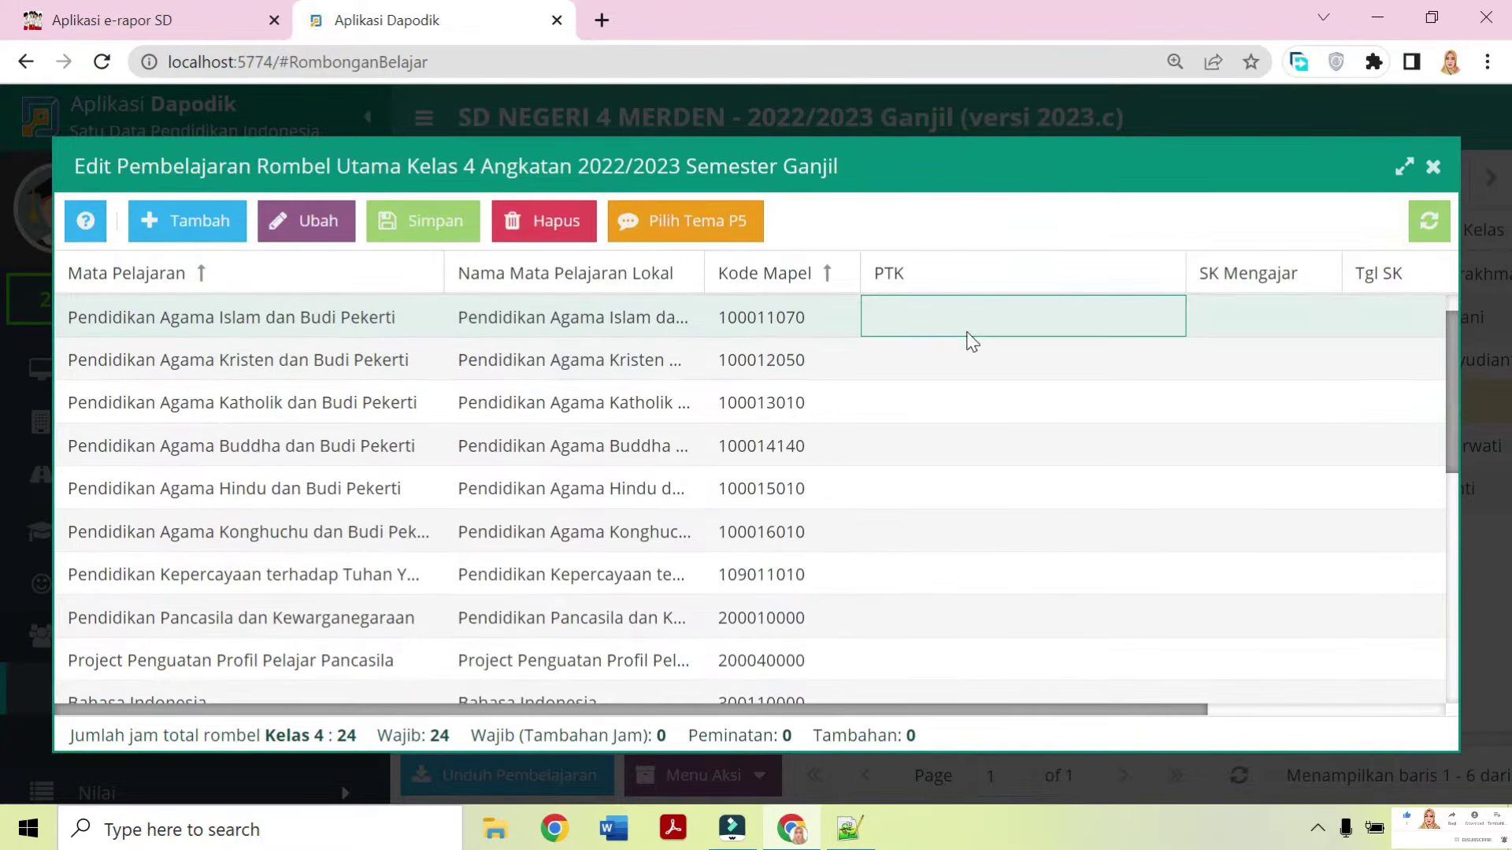
scroll(967, 340, "up", 1)
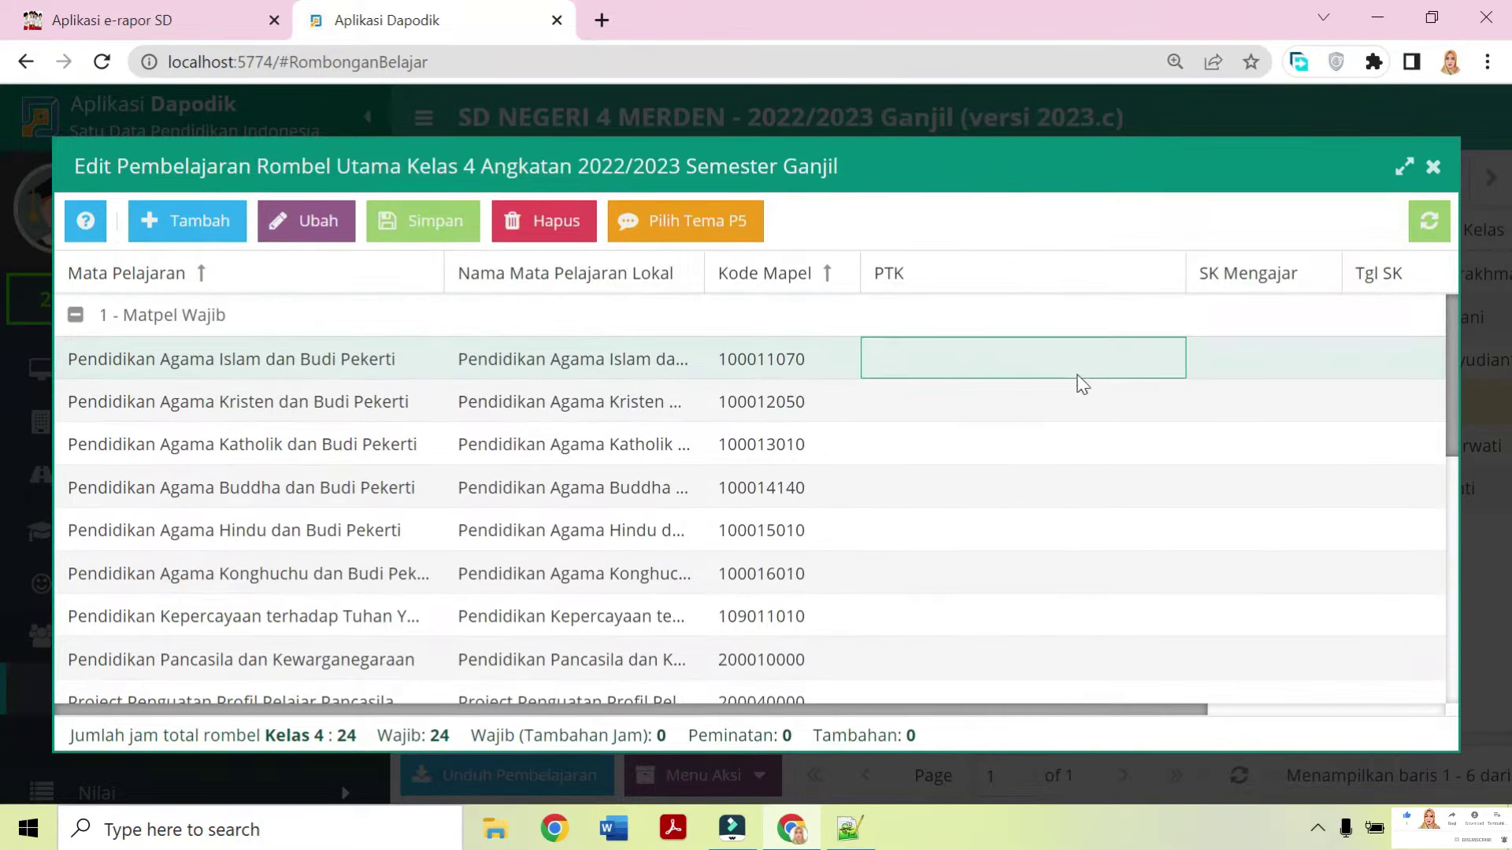
double_click(1141, 371)
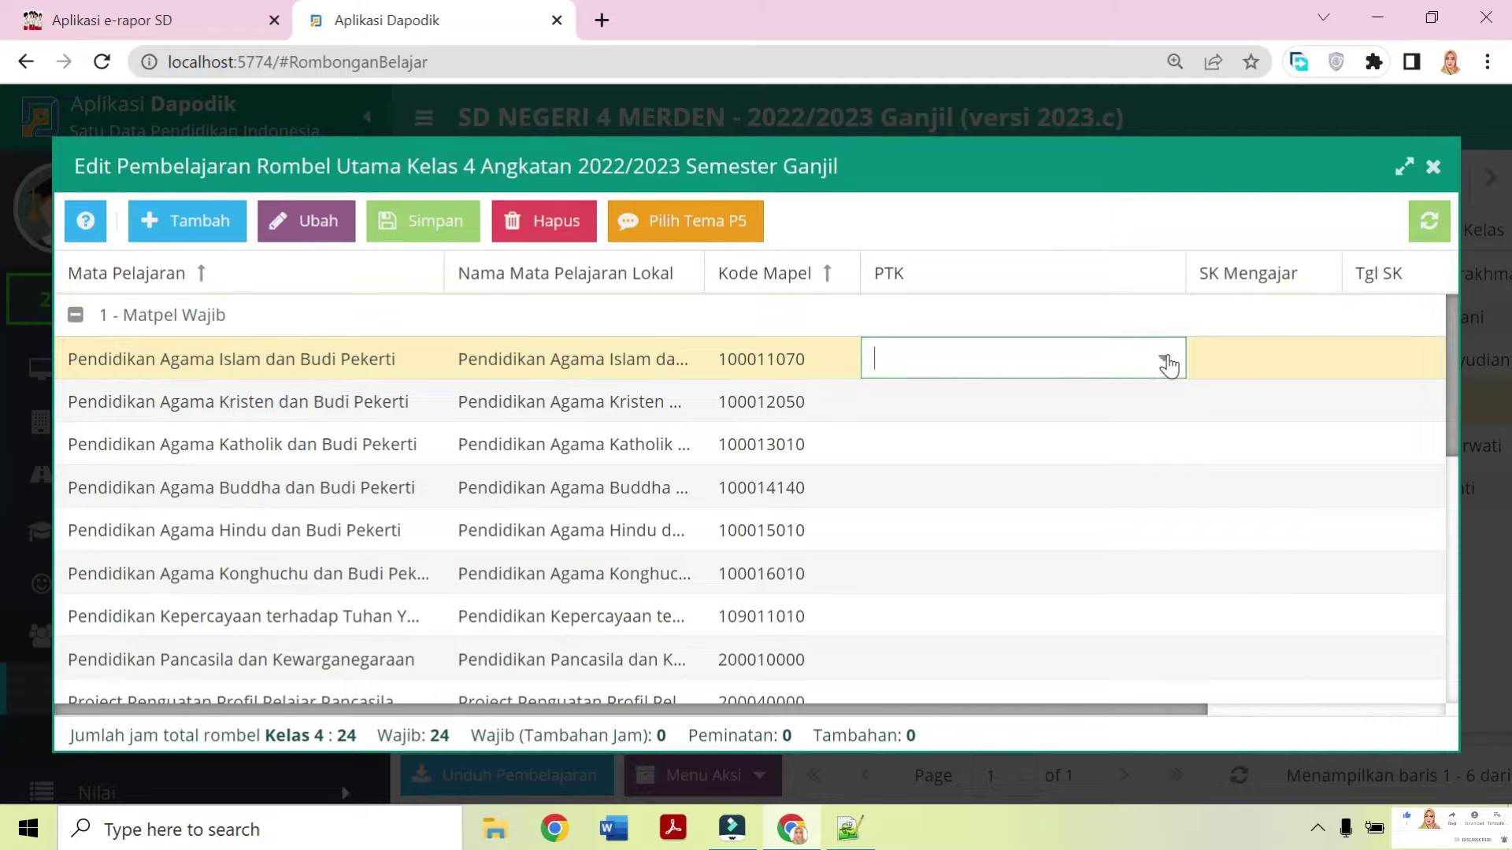
left_click(1165, 359)
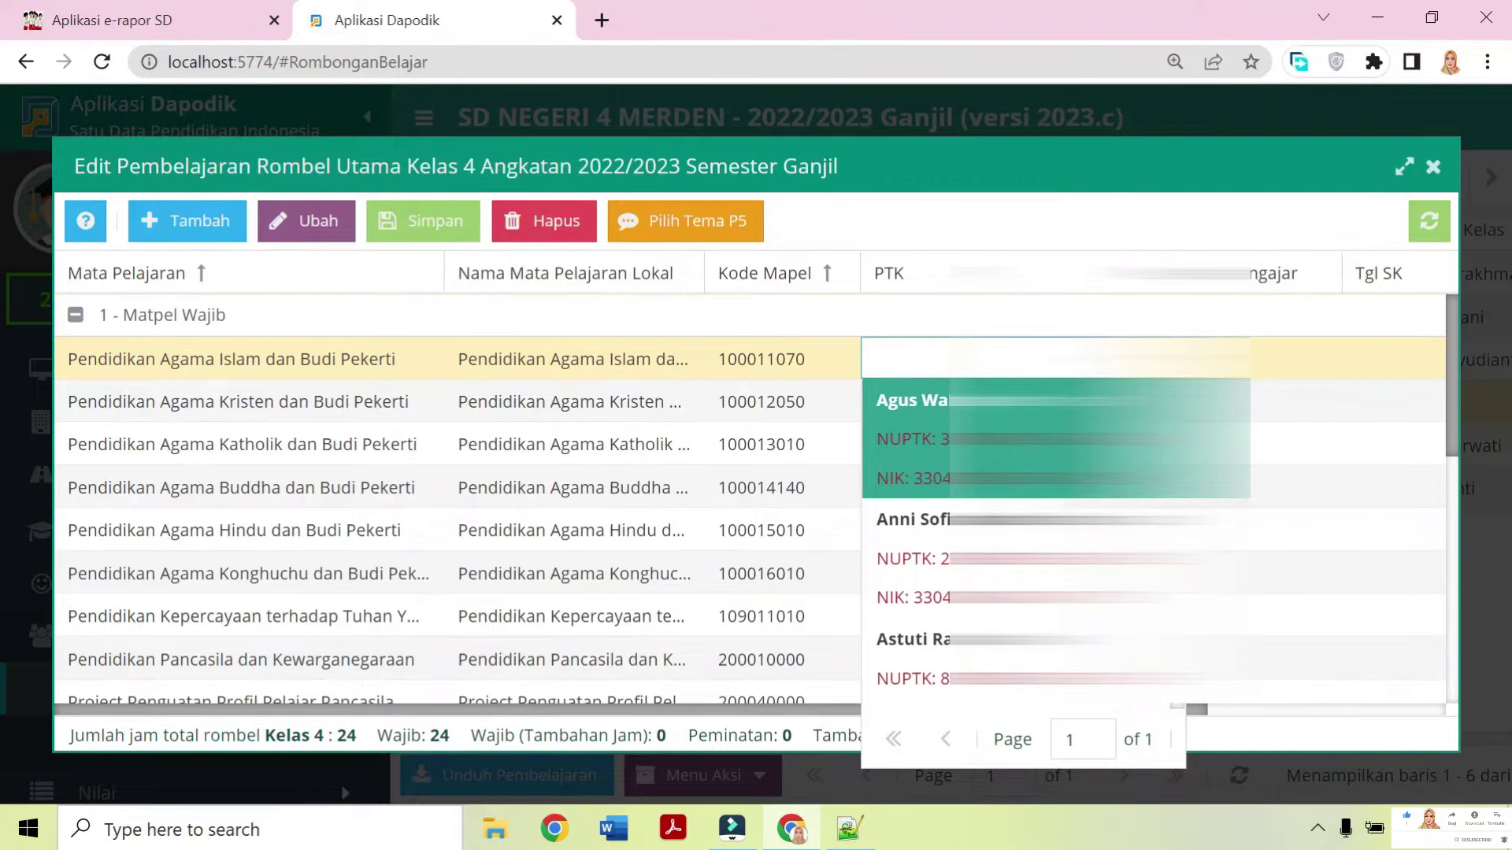
scroll(1154, 544, "down", 6)
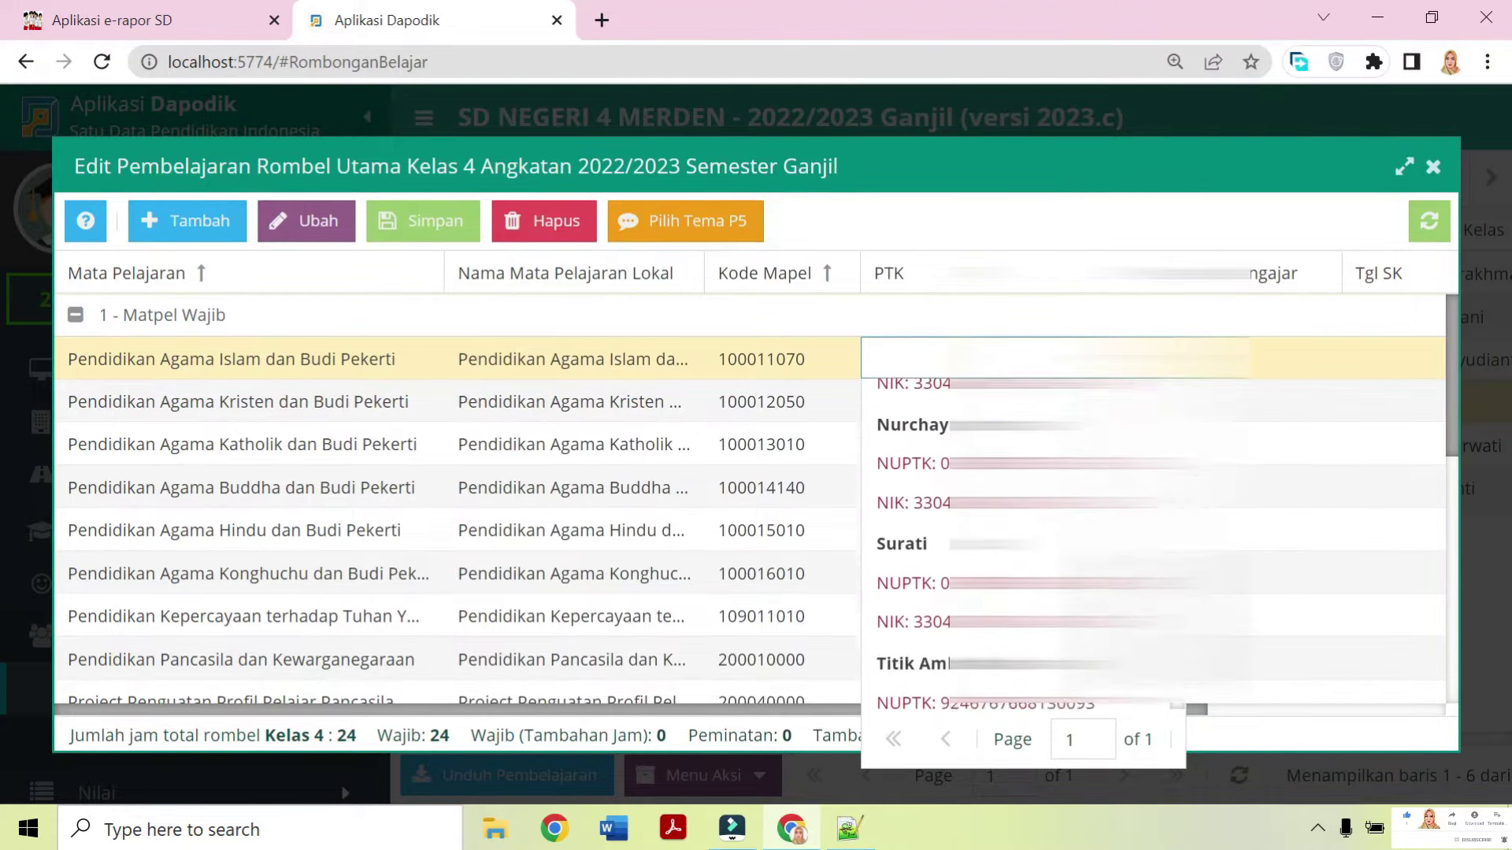
left_click(945, 563)
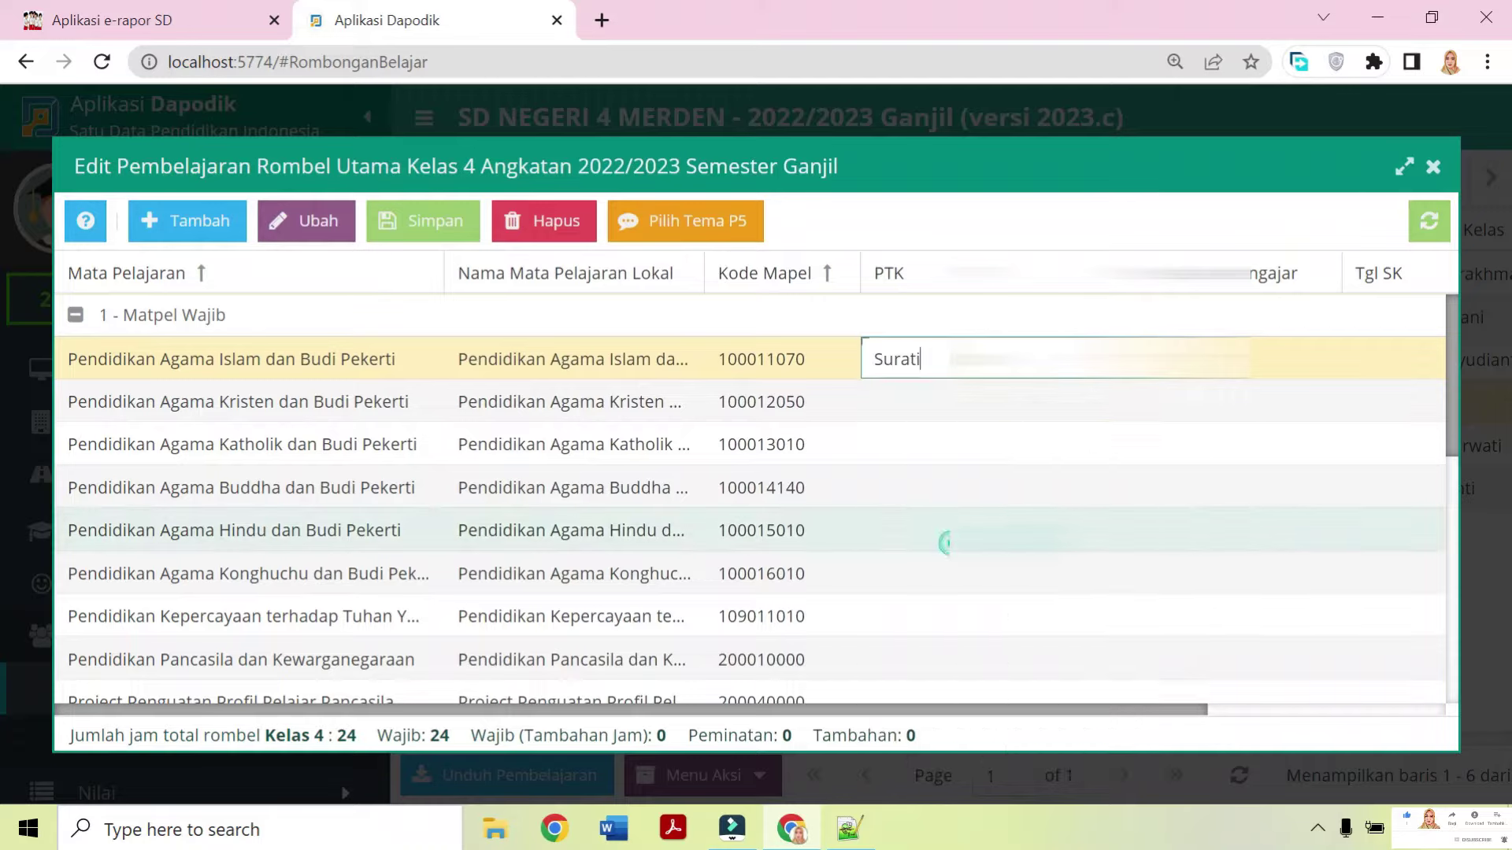
left_click(1252, 364)
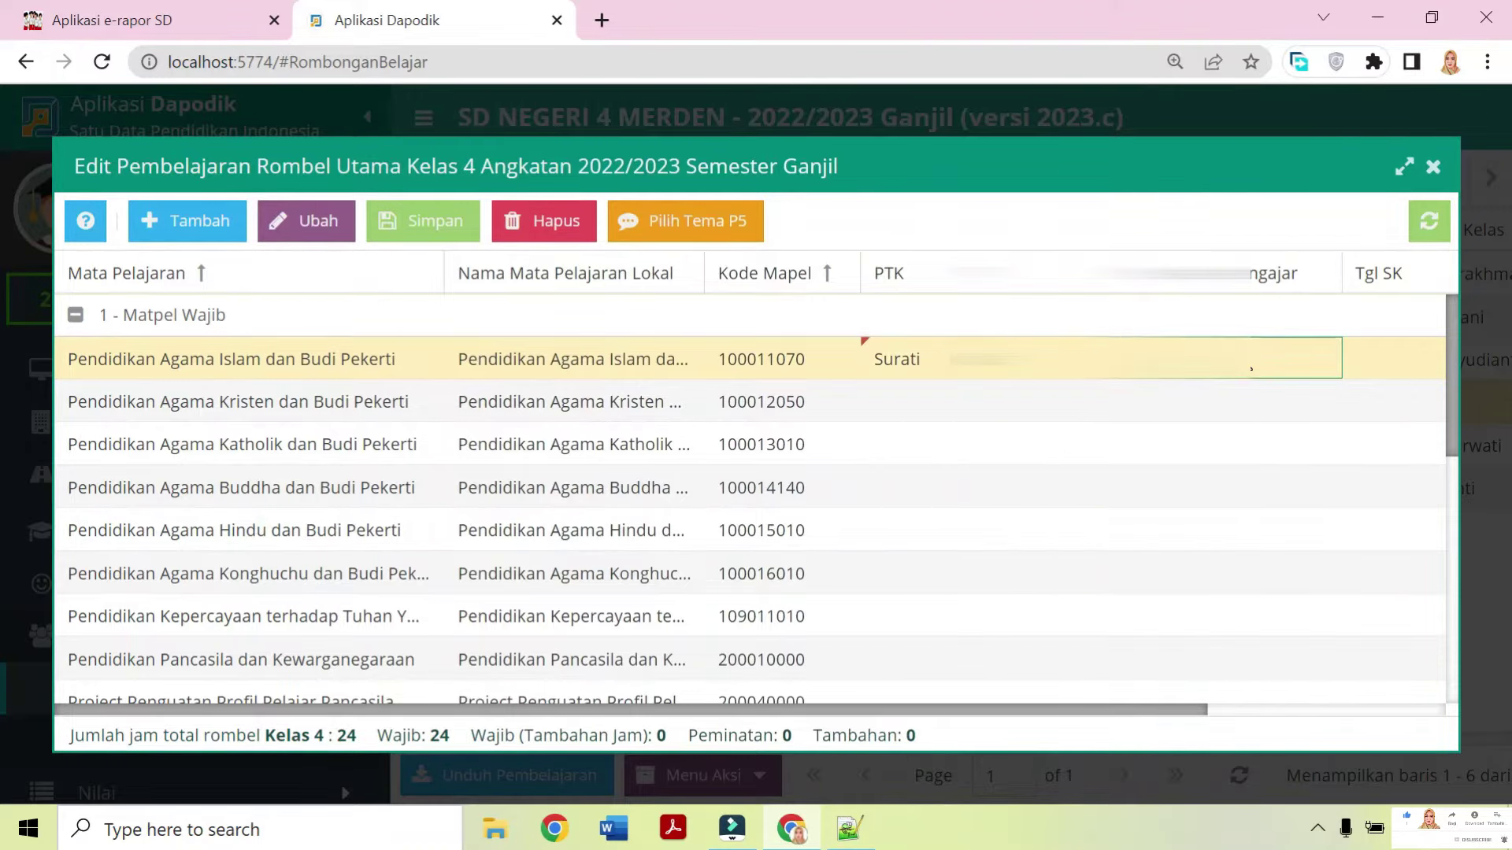
Fill in the SK Mengajar number from Guru Kelas SD/MI/SLB and Tgl SK 12/07/2022 for Pendidikan Agama Islam dan Budi Pekerti.
key("ctrl+v")
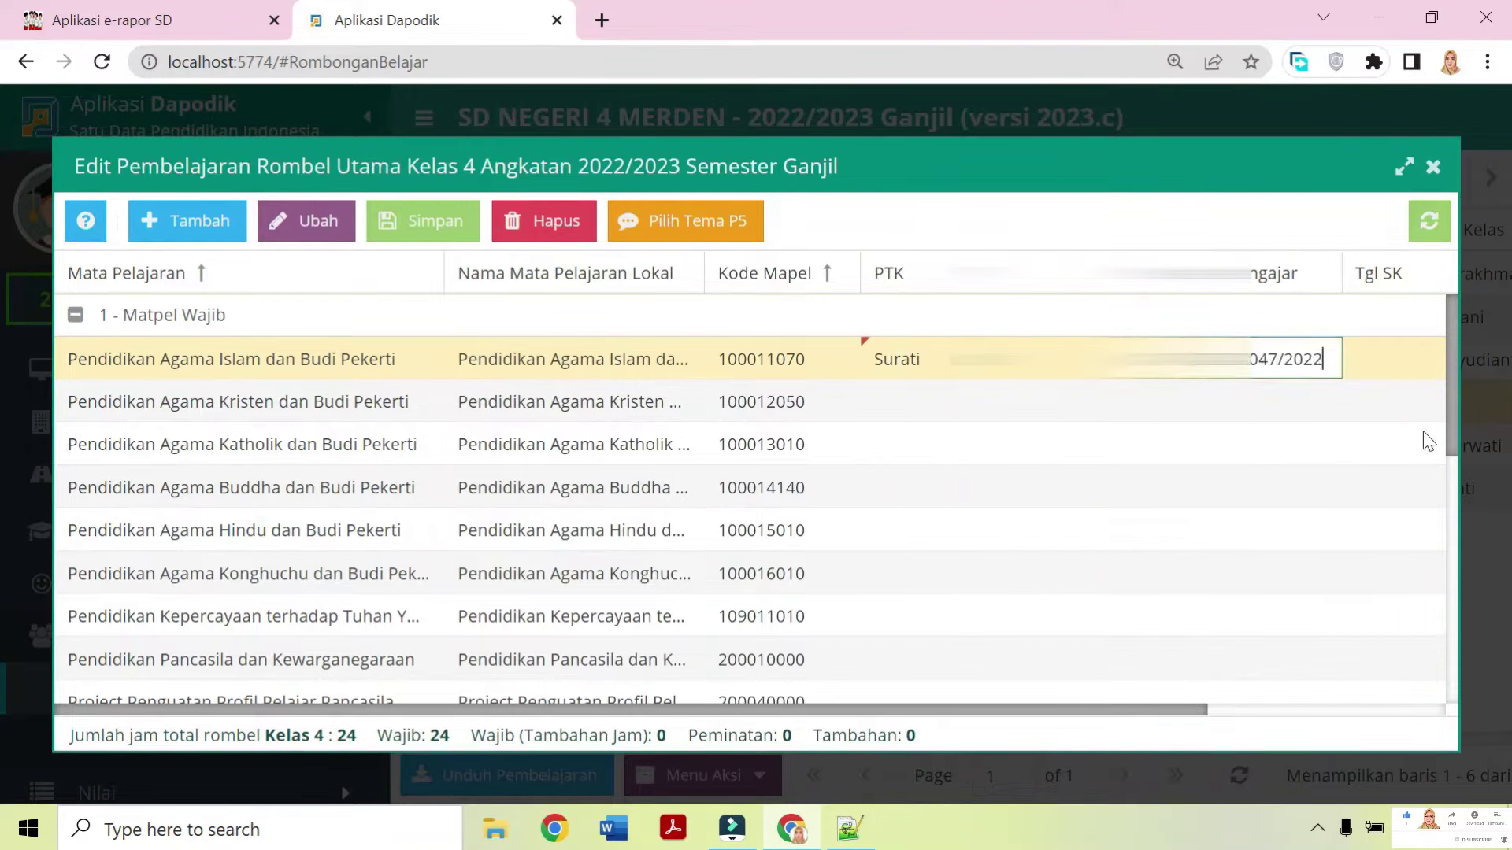
left_click_drag(1165, 710, 1318, 708)
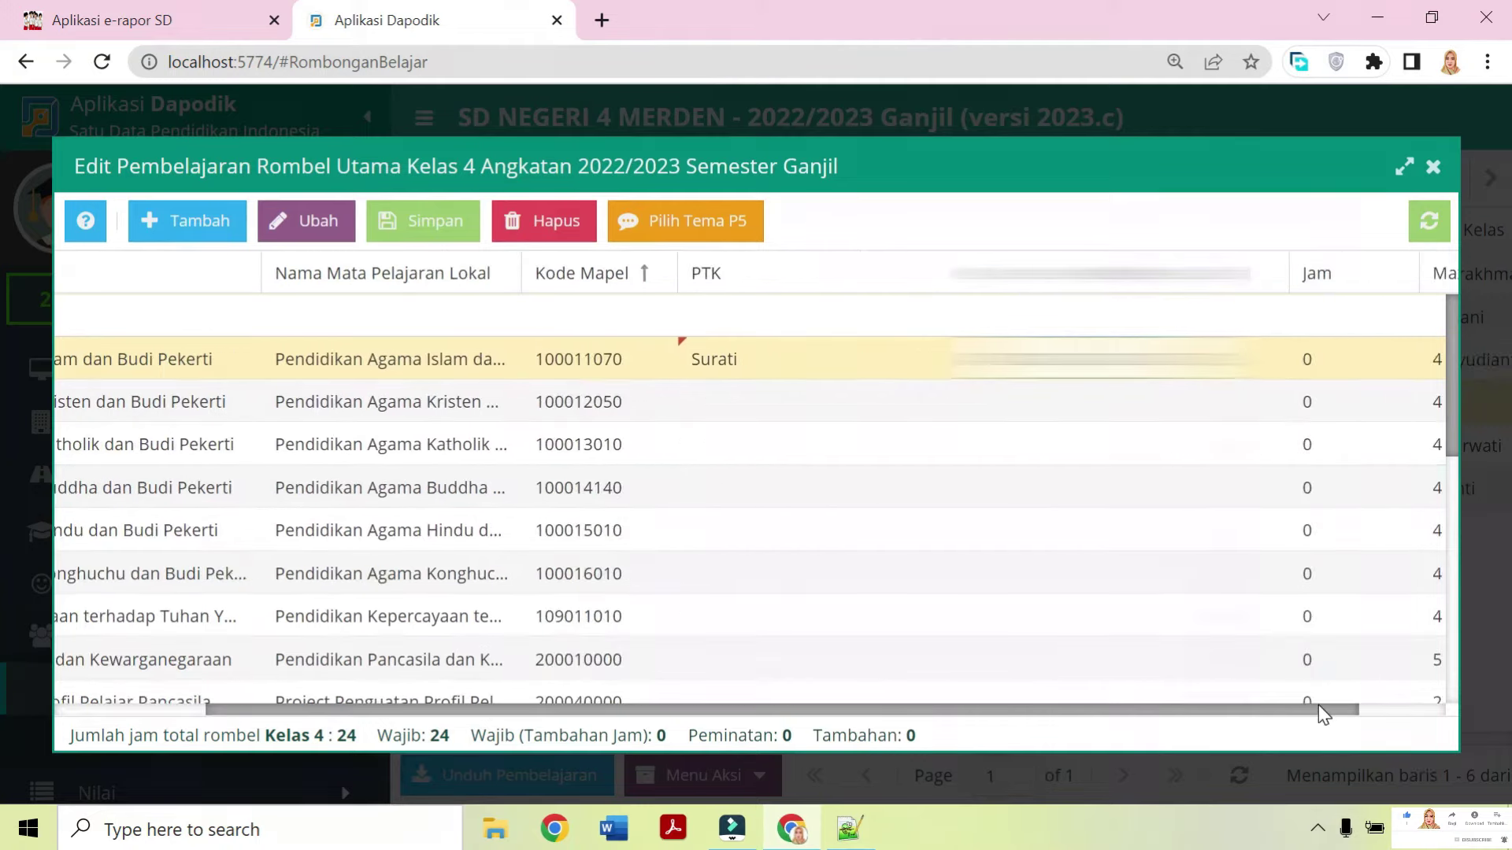
scroll(787, 591, "down", 3)
scroll(756, 496, "up", 2)
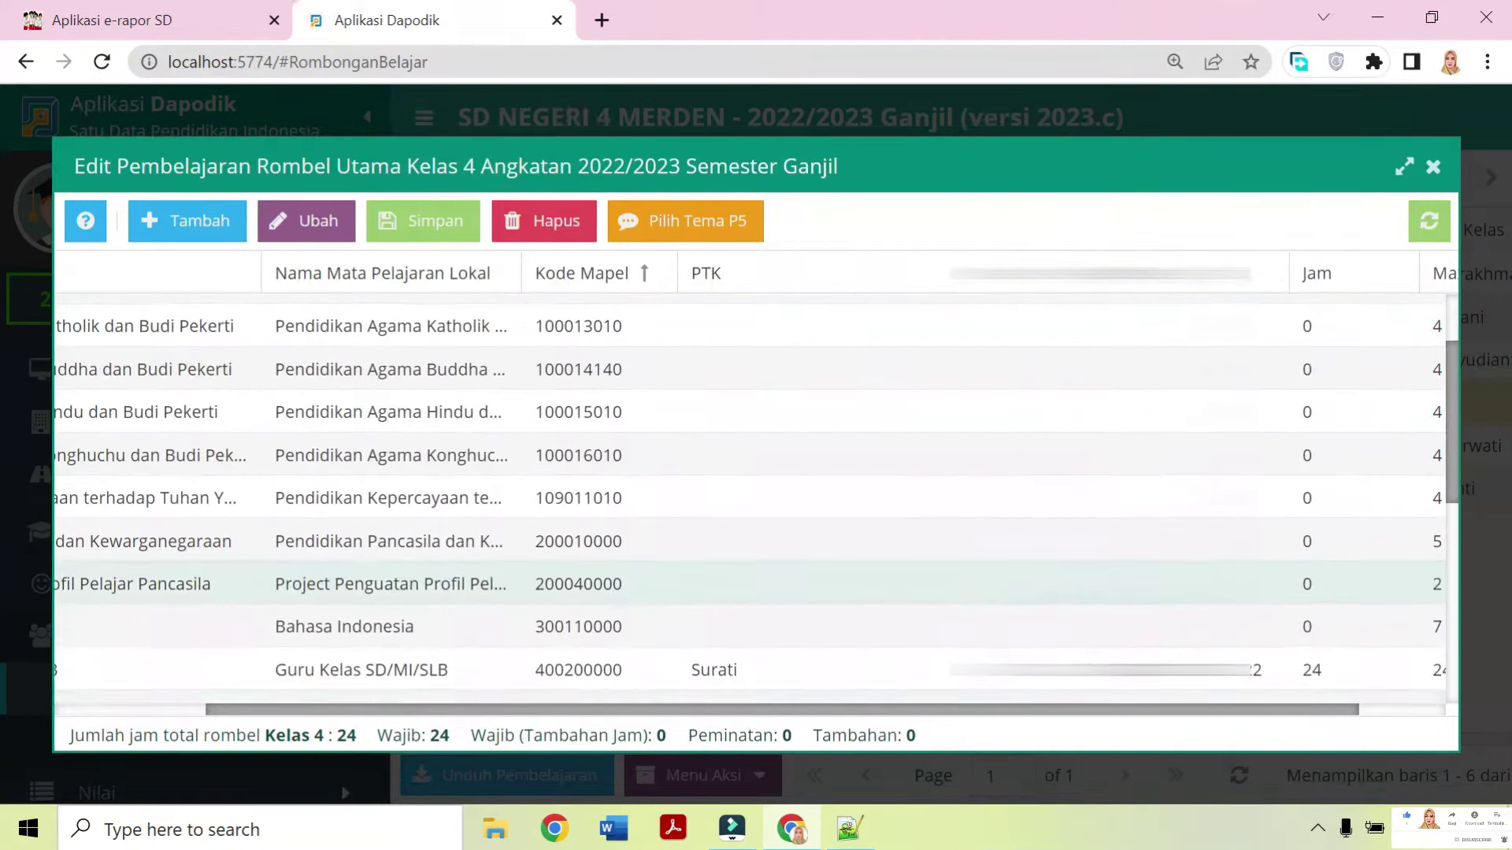
left_click(1269, 683)
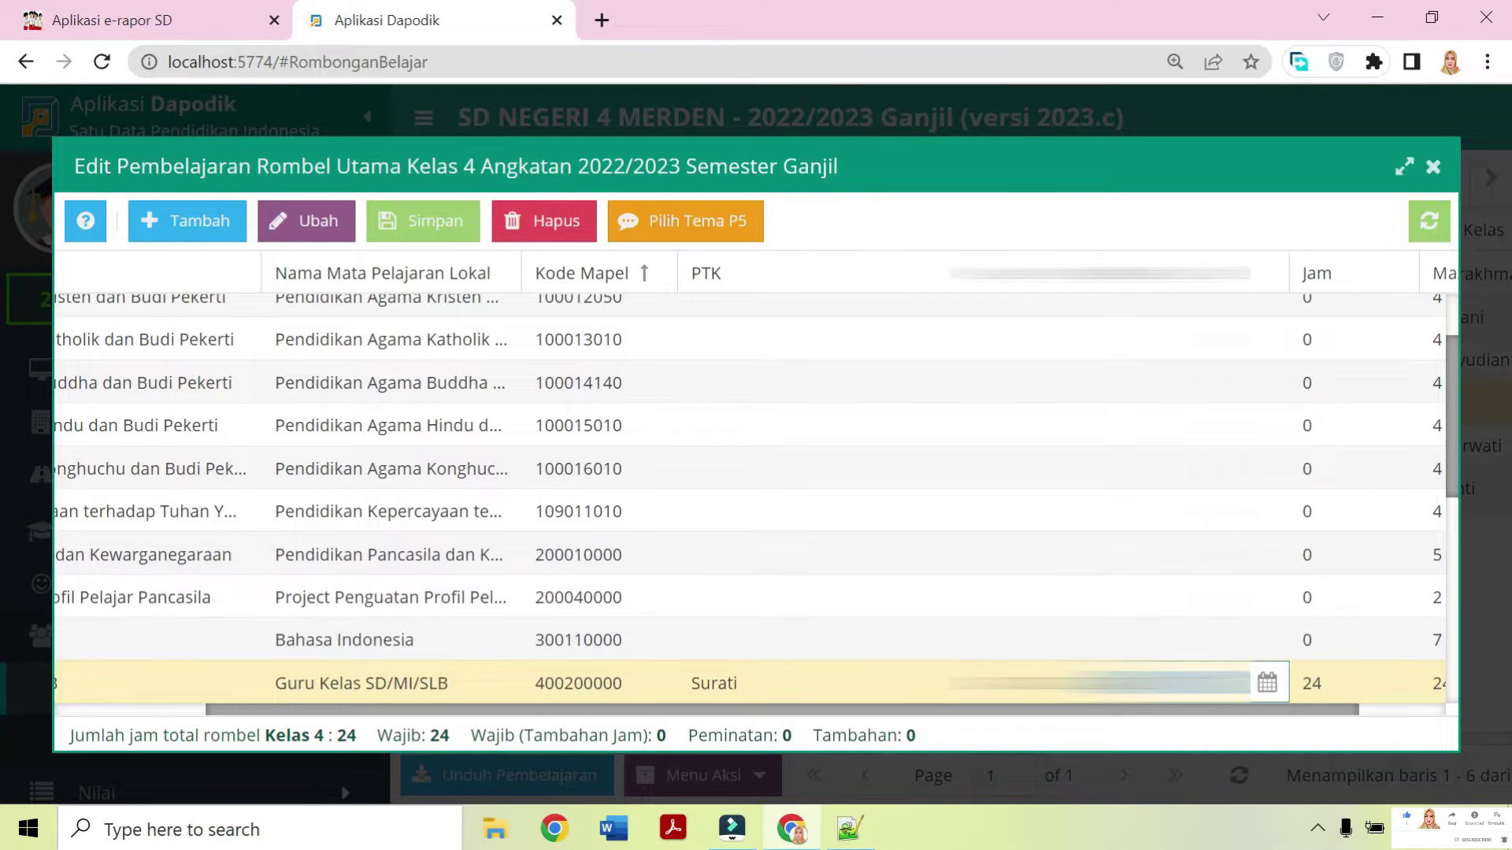
left_click(1270, 394)
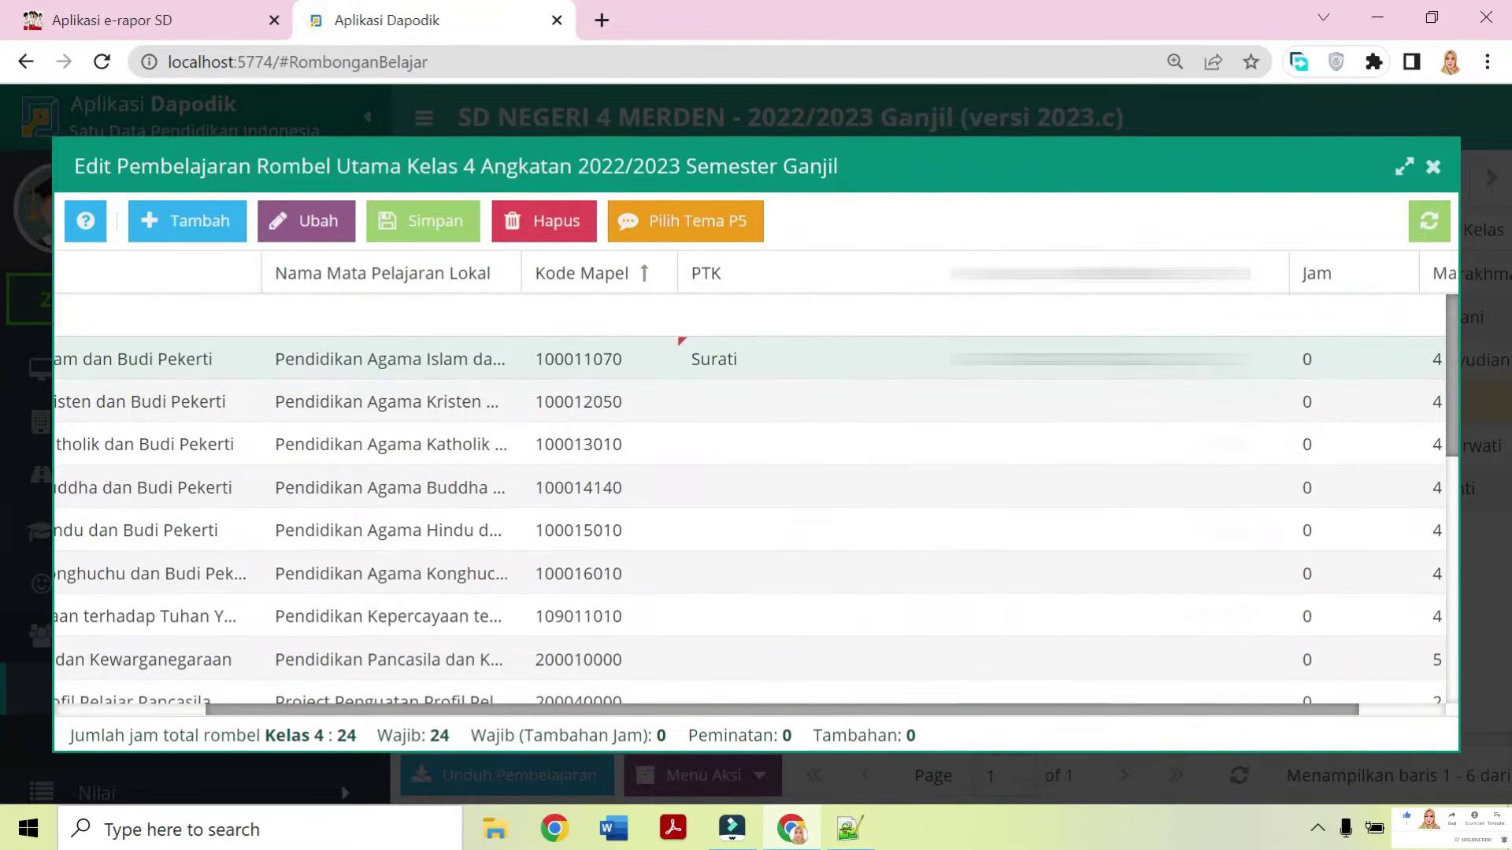
left_click(1181, 317)
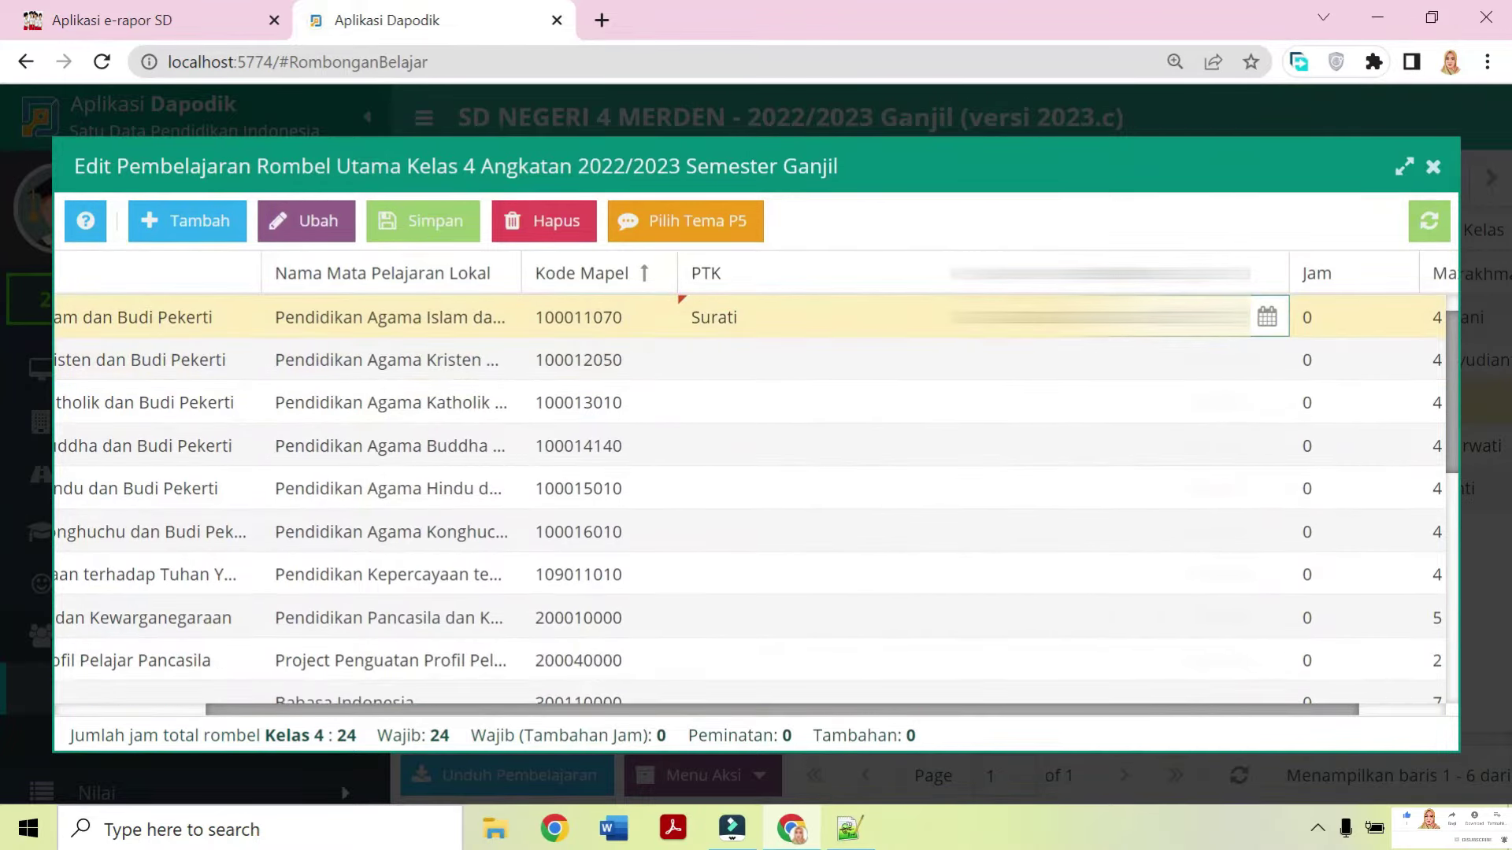
key("Return")
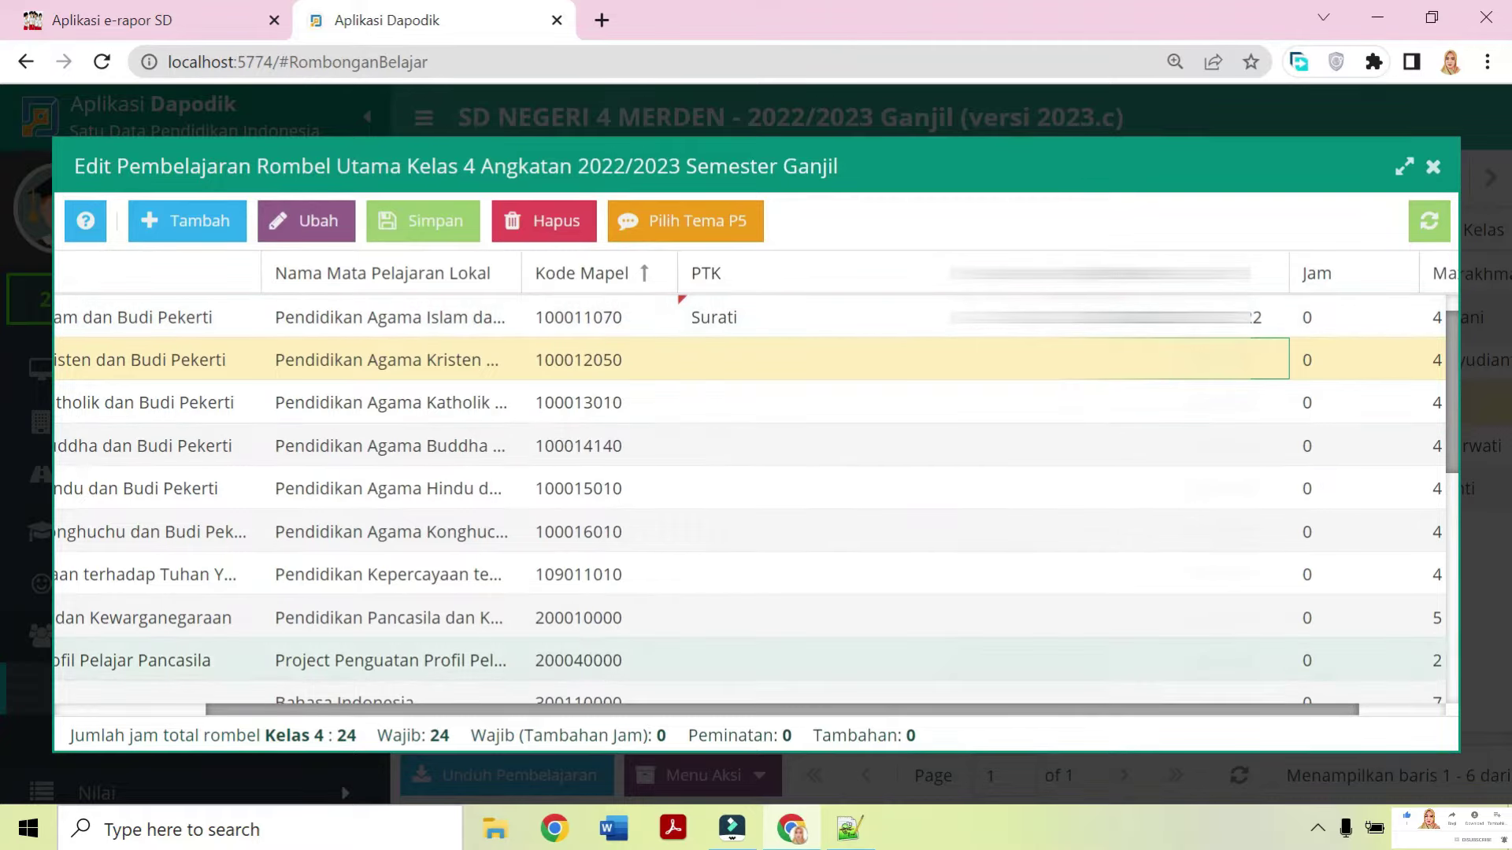
Assign the Guru Kelas SD/MI/SLB teacher as PTK for Pendidikan Pancasila dan Kewarganegaraan.
left_click_drag(986, 711, 898, 712)
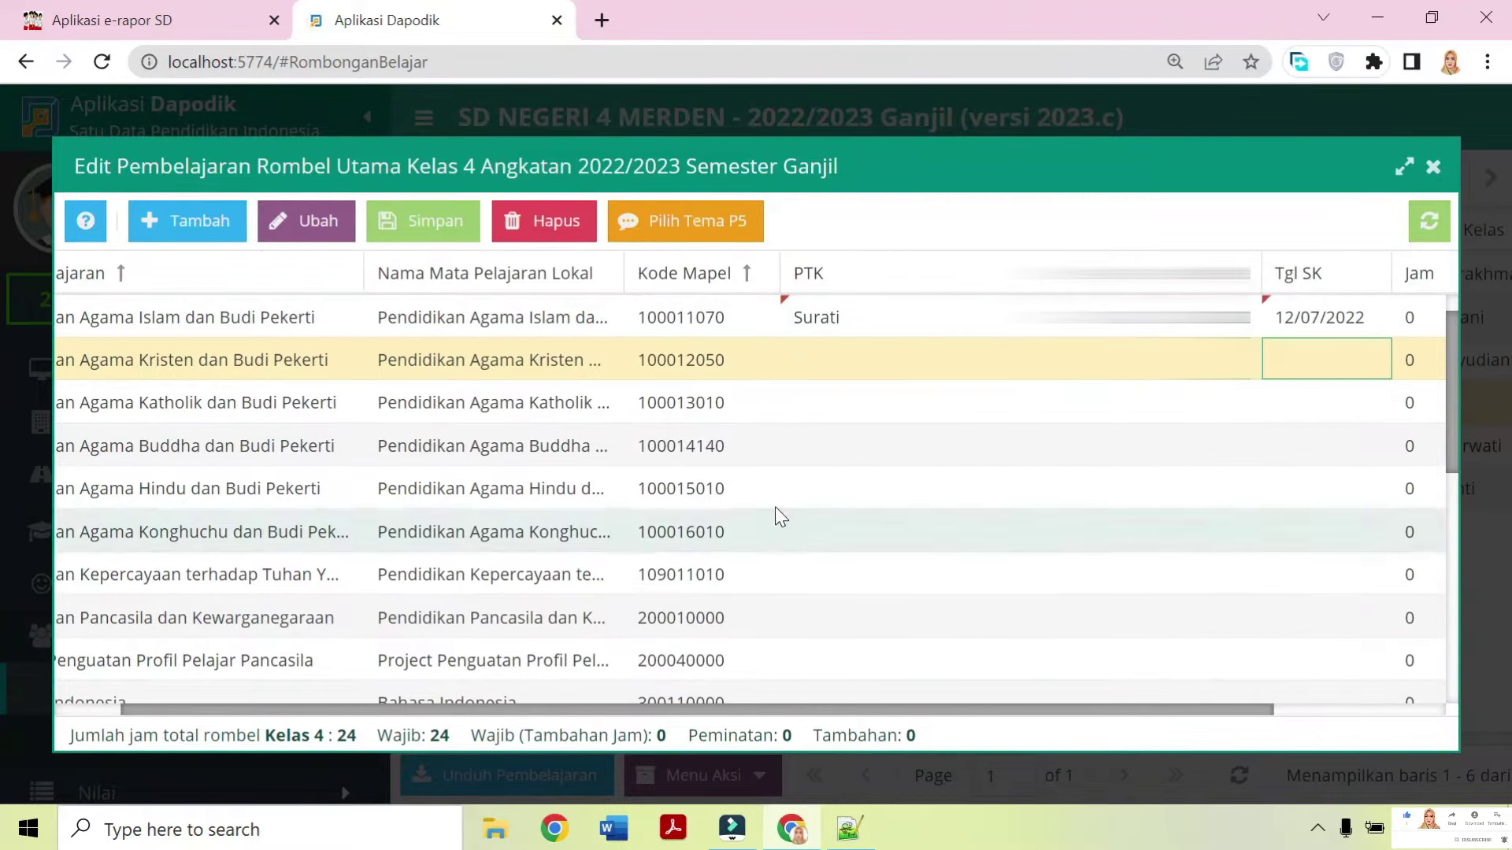
scroll(815, 355, "down", 3)
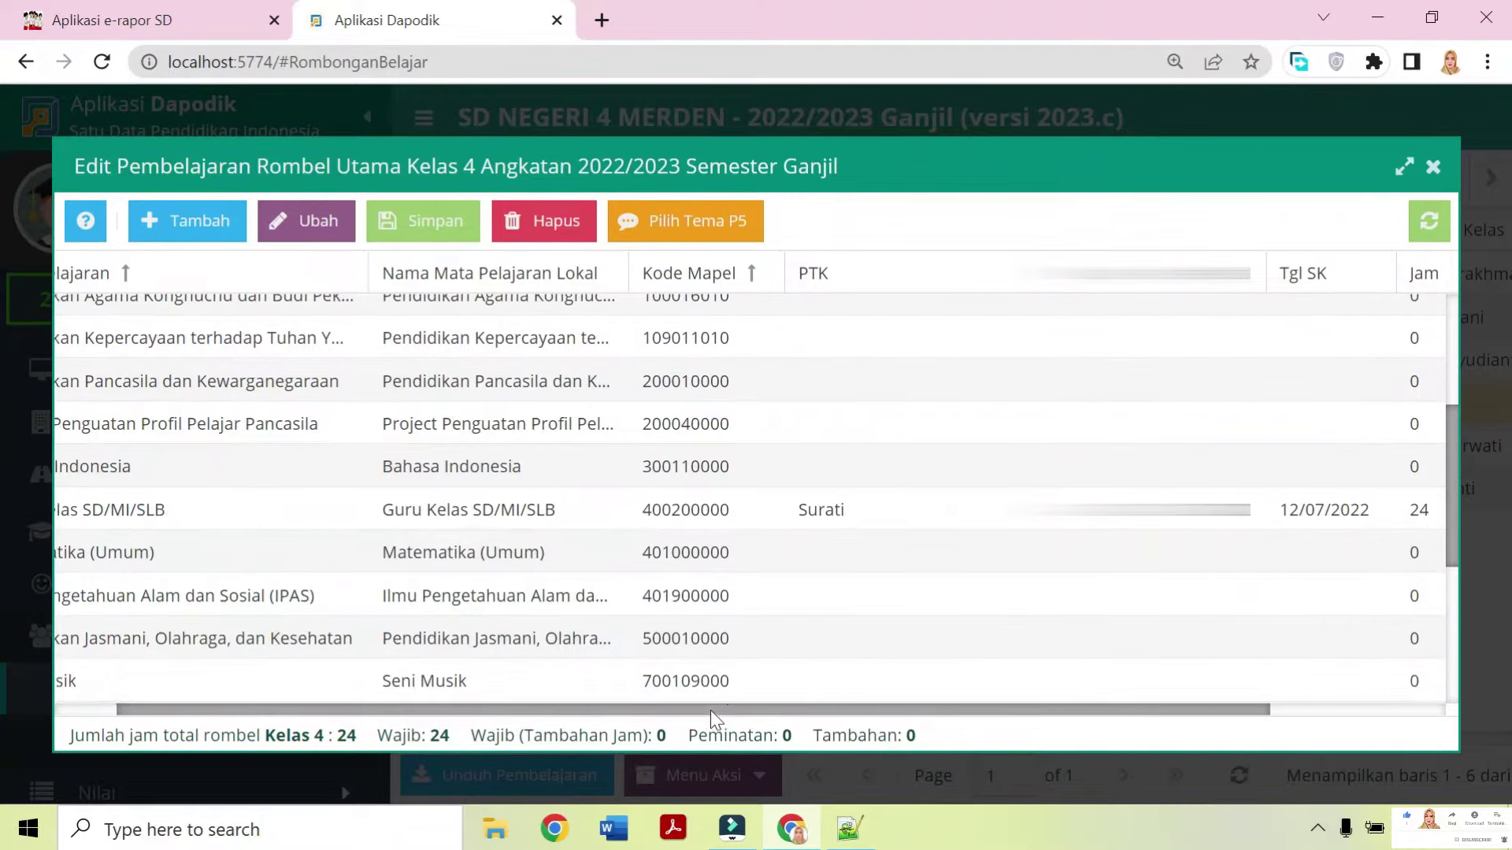
left_click_drag(710, 710, 635, 712)
left_click(301, 382)
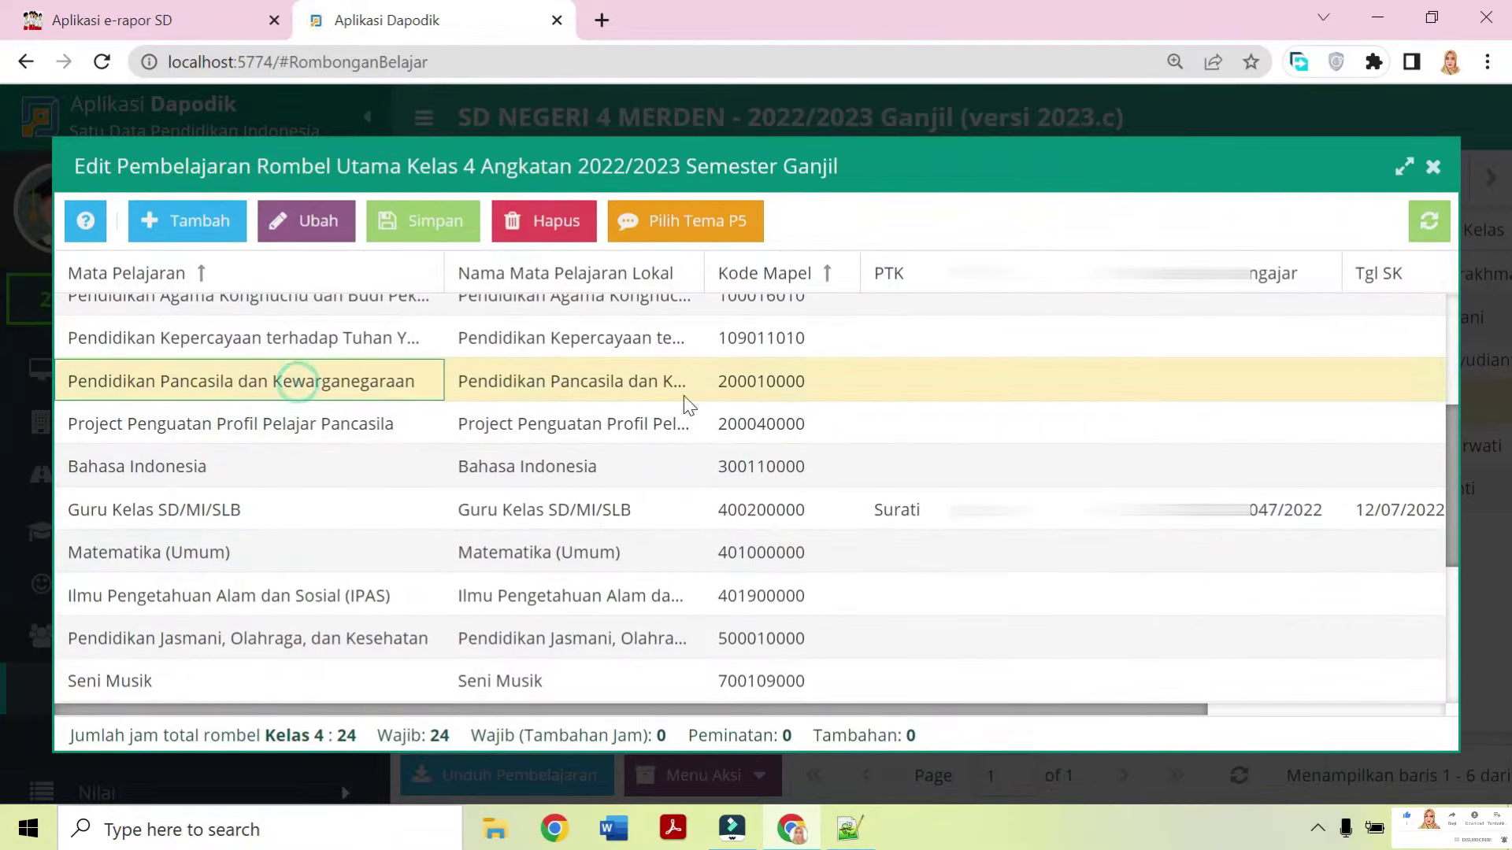
left_click(942, 395)
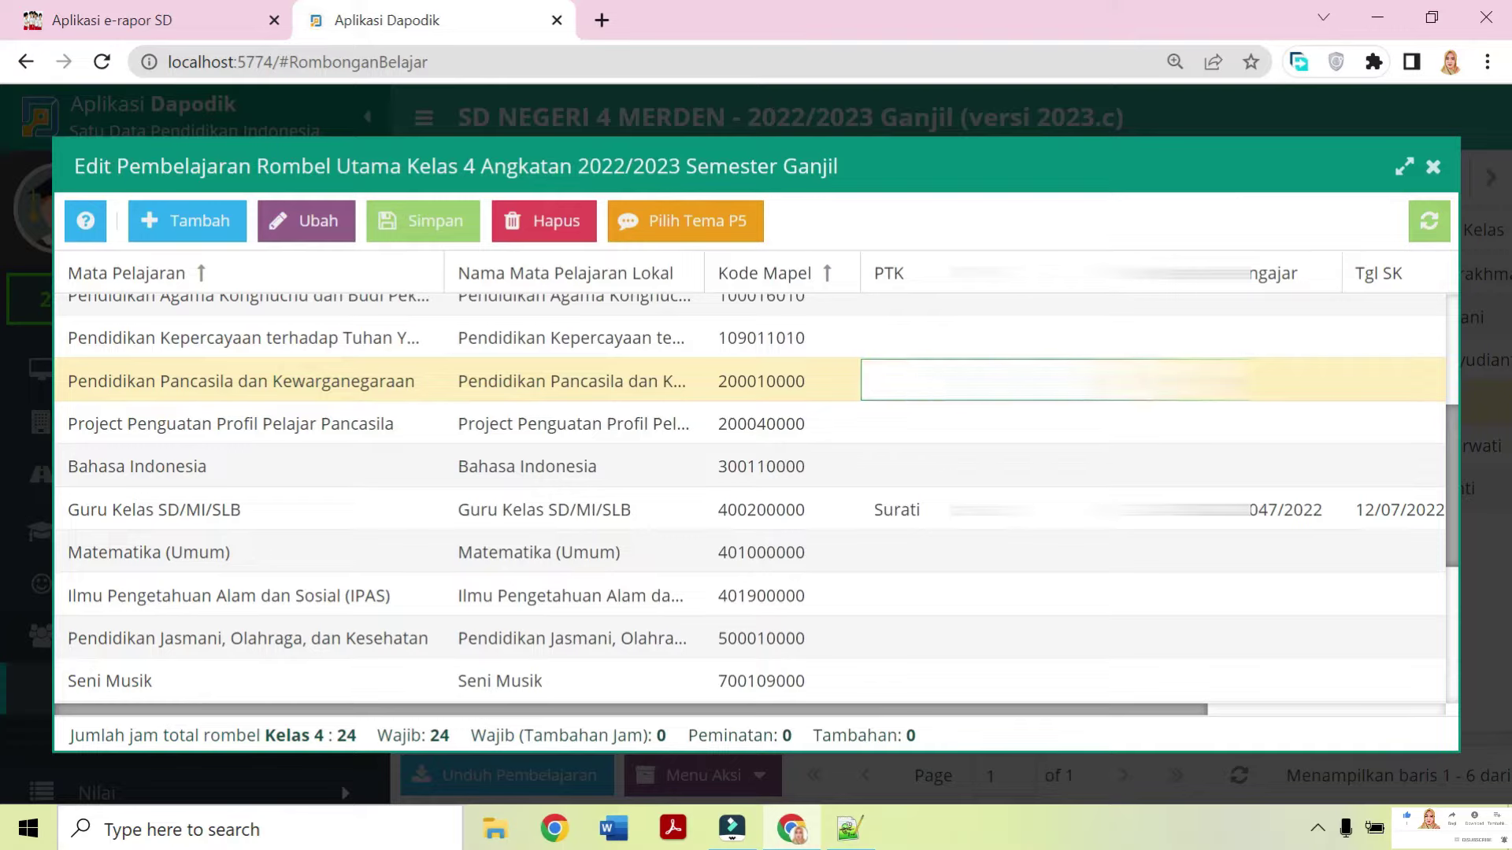
scroll(1055, 551, "down", 5)
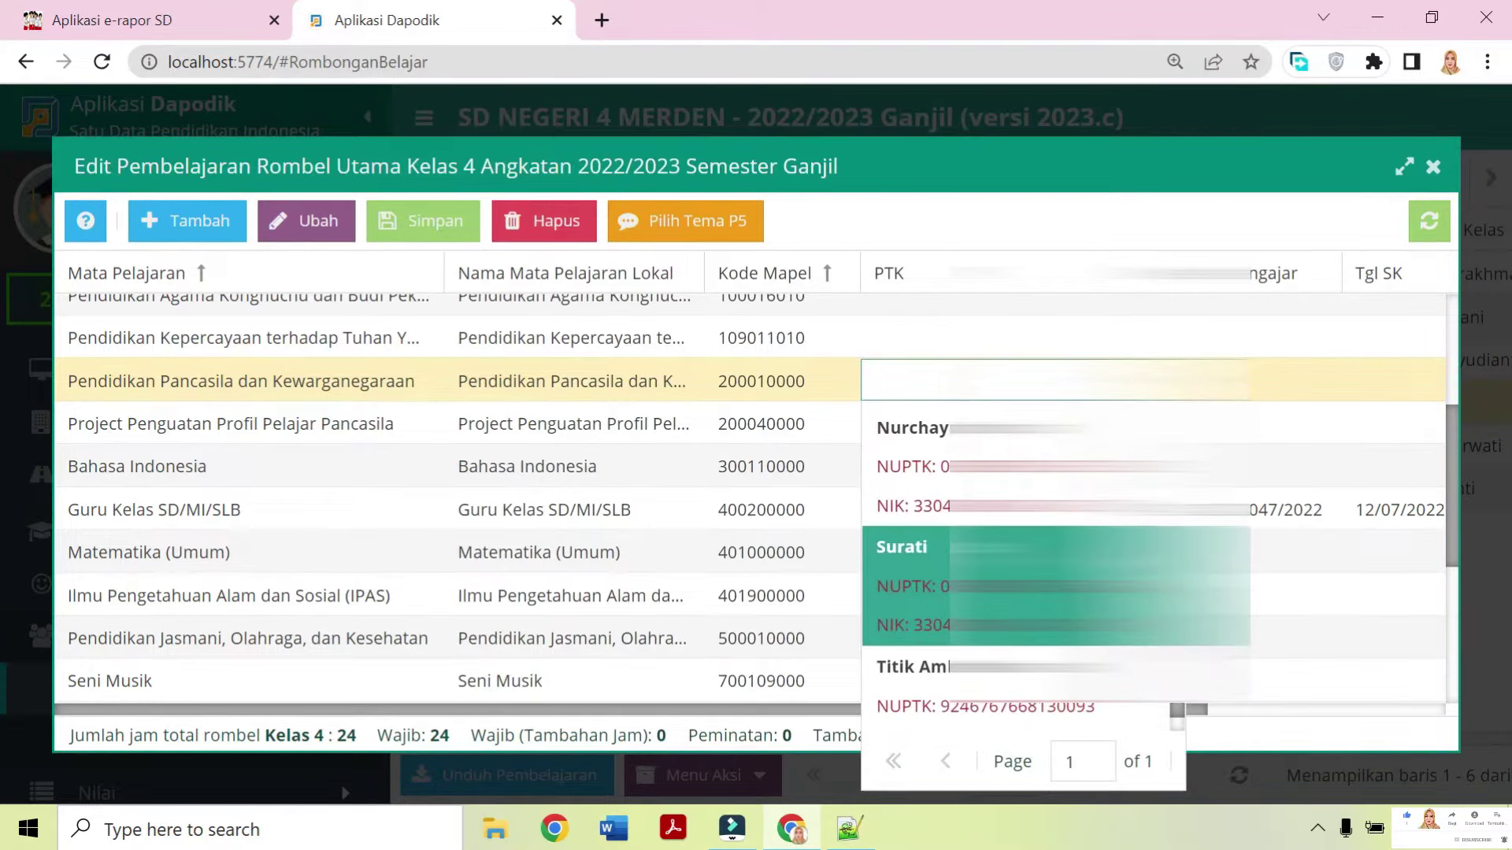
left_click(1055, 587)
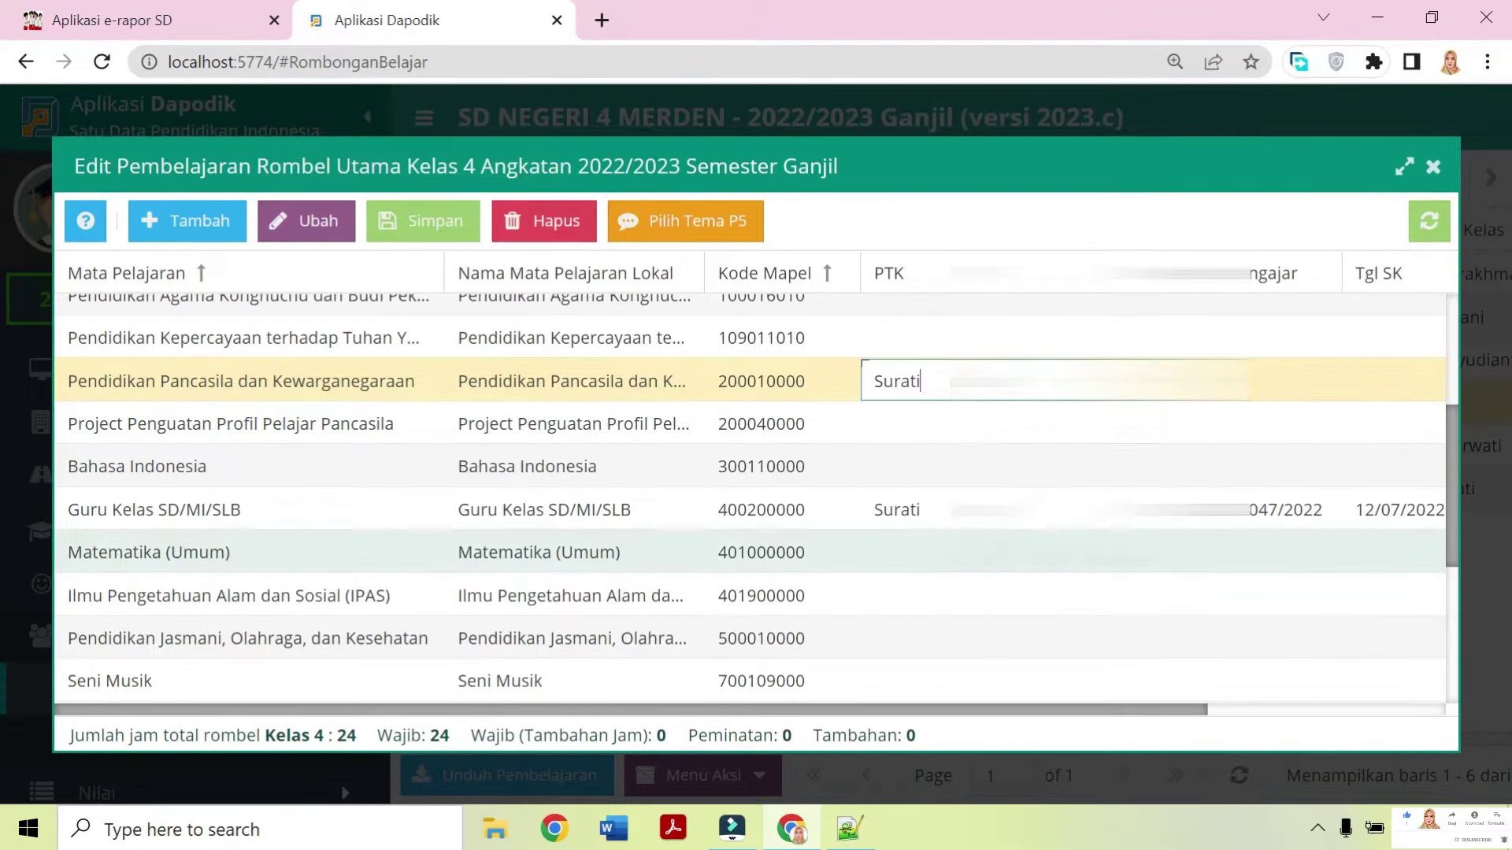
Copy the SK Mengajar number and Tgl SK 12/07/2022 from Guru Kelas SD/MI/SLB to Pendidikan Pancasila dan Kewarganegaraan.
left_click(1255, 505)
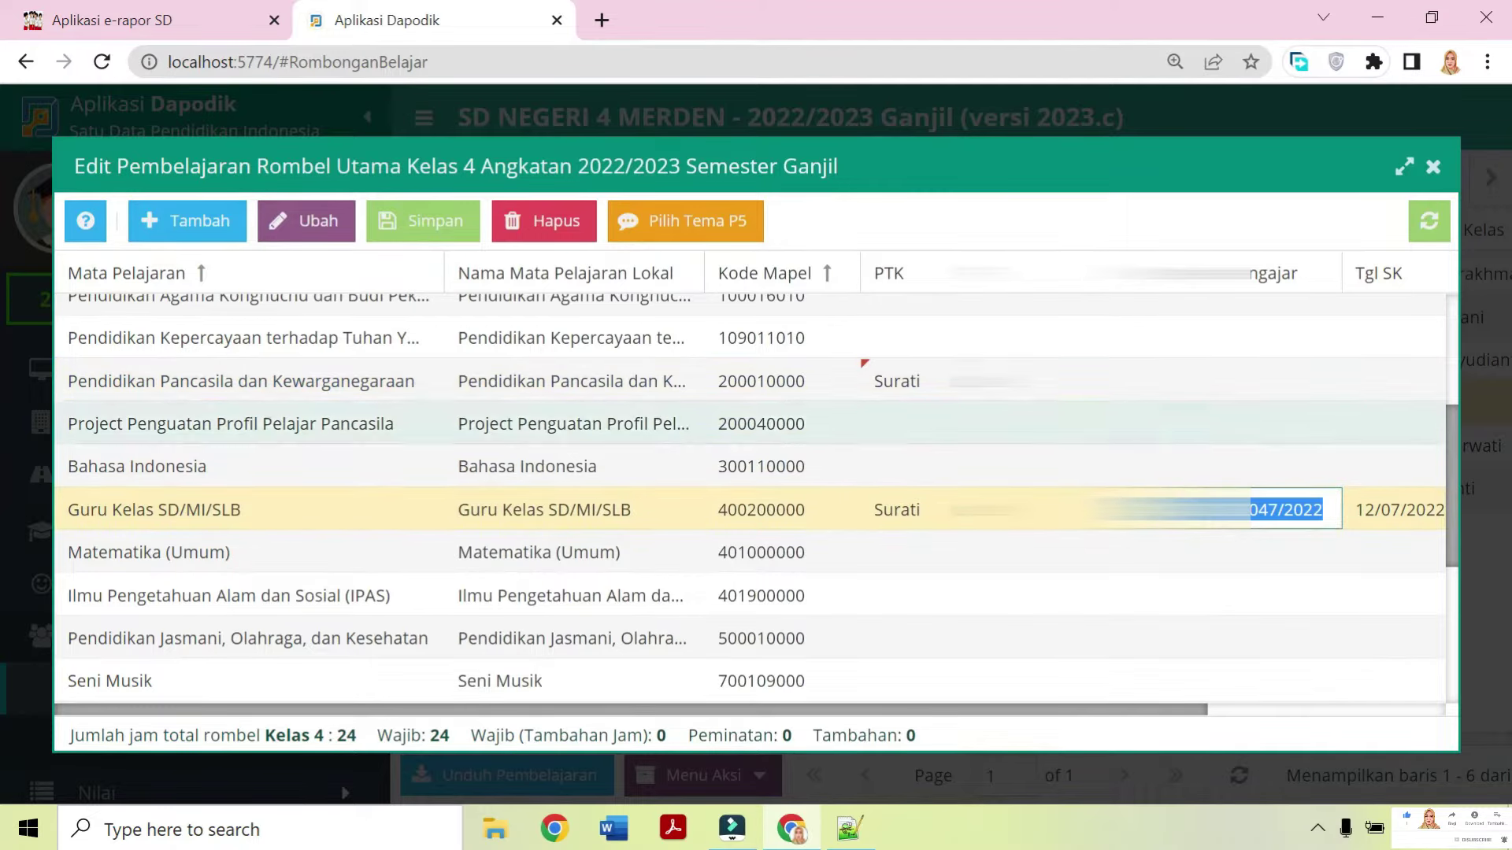
left_click(1255, 381)
key("ctrl+v")
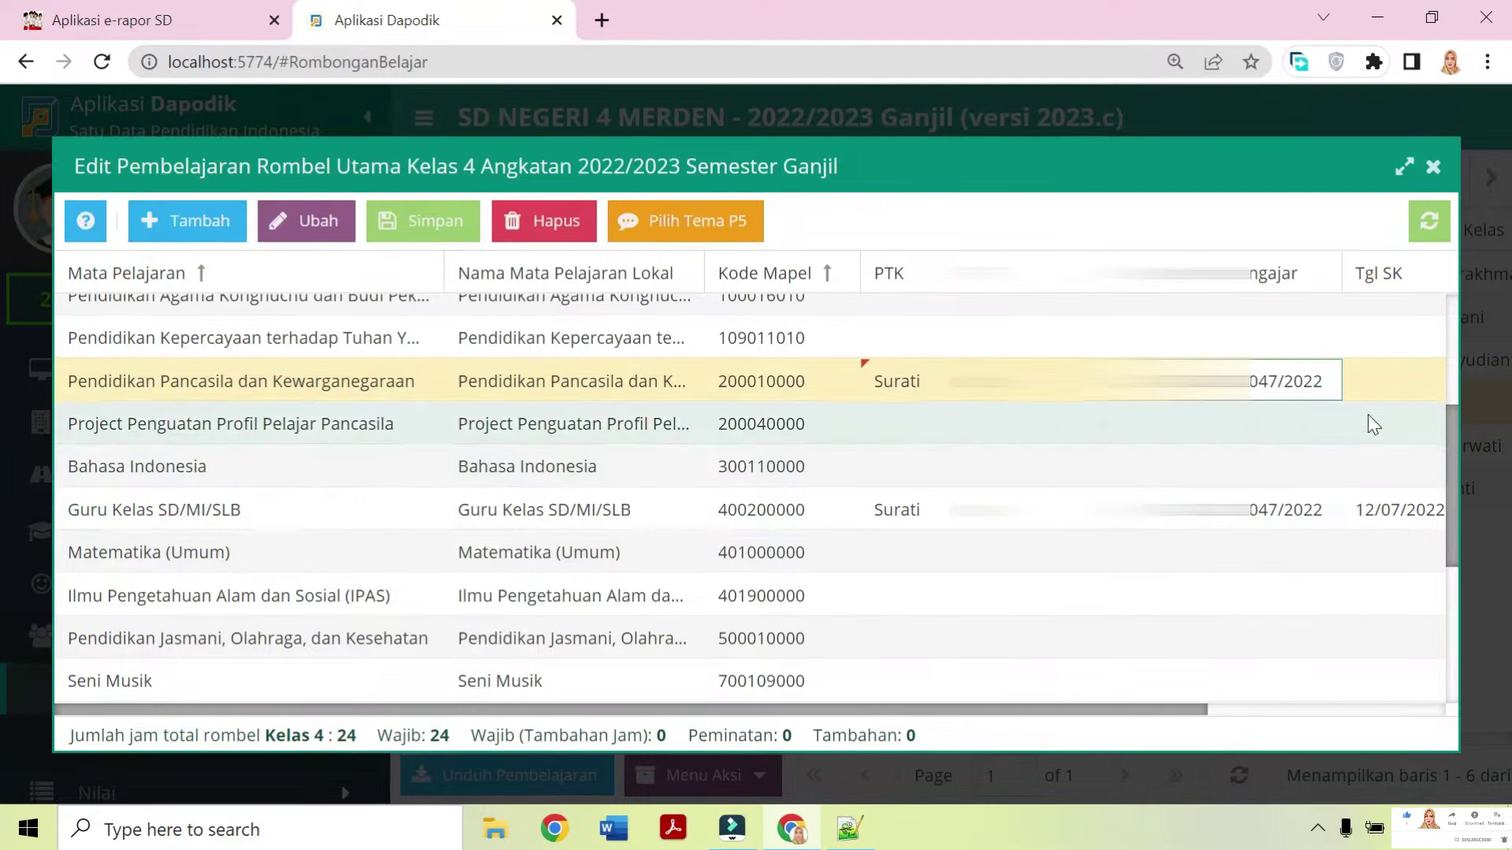
left_click(1386, 507)
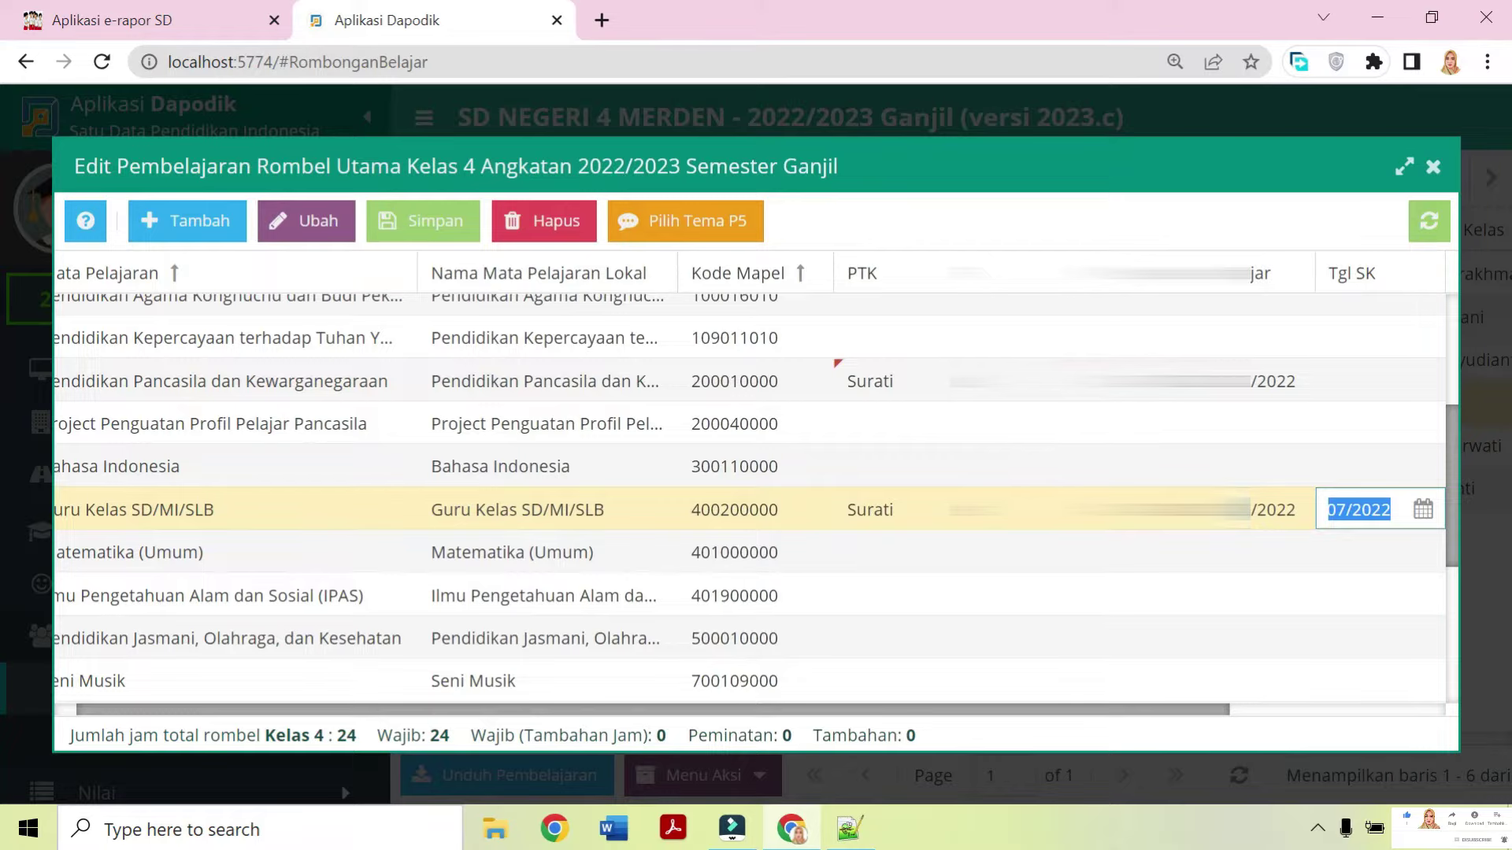
left_click(1343, 378)
key("ctrl+v")
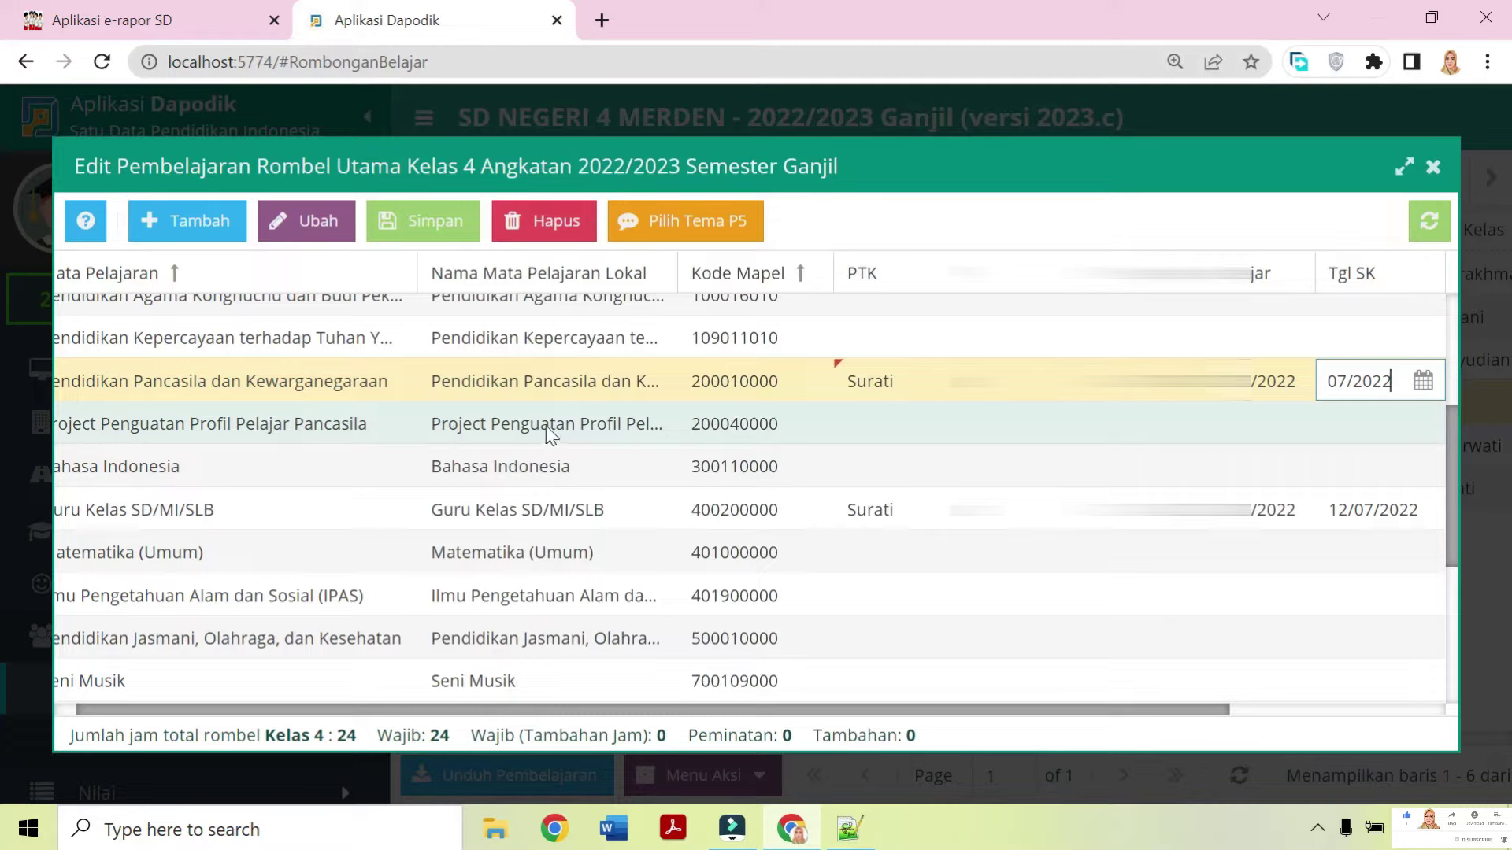
Copy the PTK name from Guru Kelas SD/MI/SLB and assign that teacher to Project Penguatan Profil Pelajar Pancasila.
left_click(860, 515)
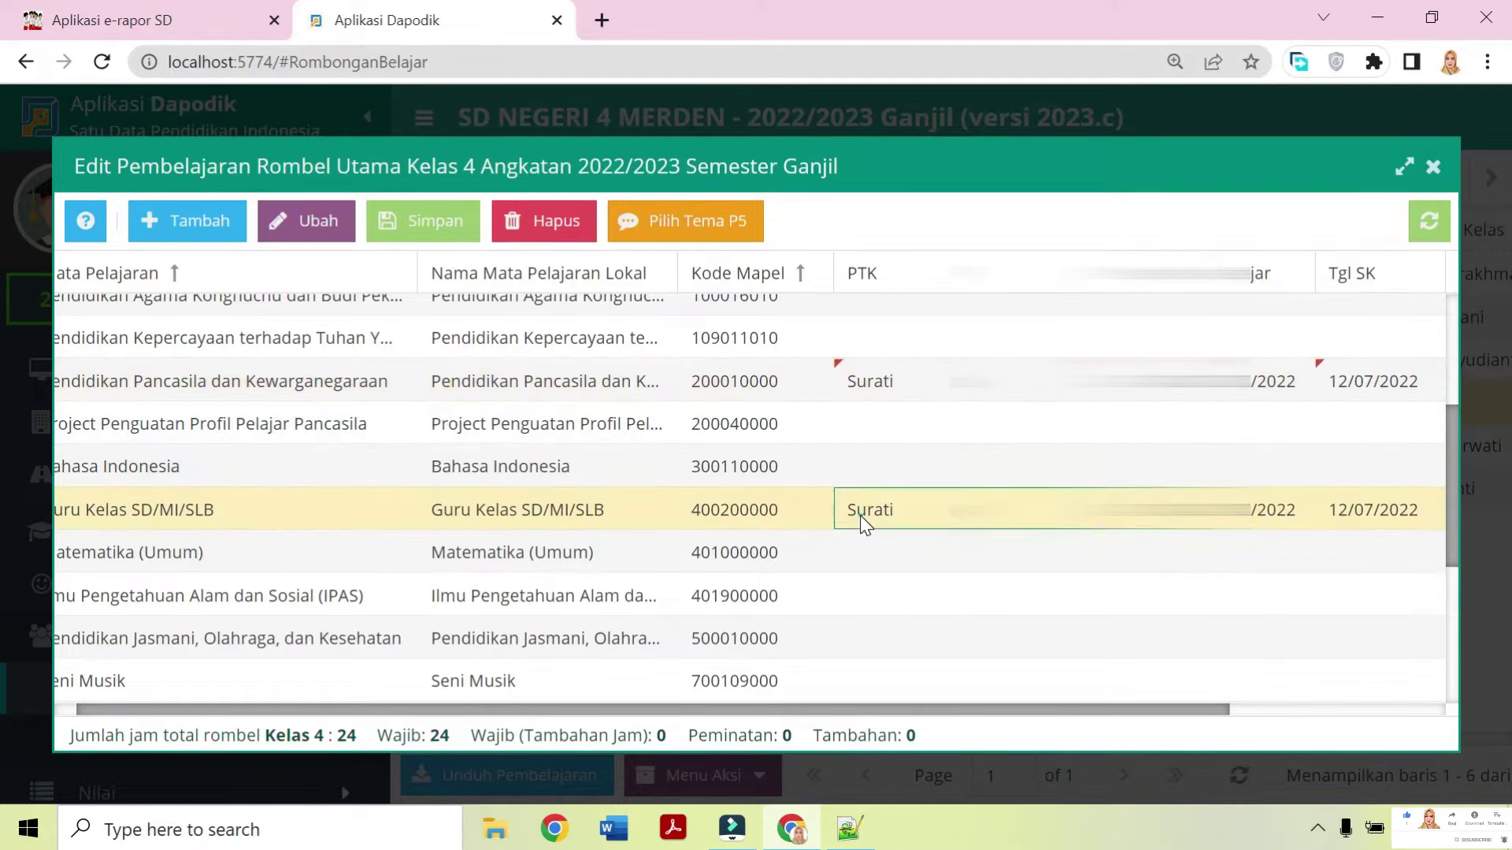
double_click(860, 515)
key("ctrl+c")
double_click(889, 421)
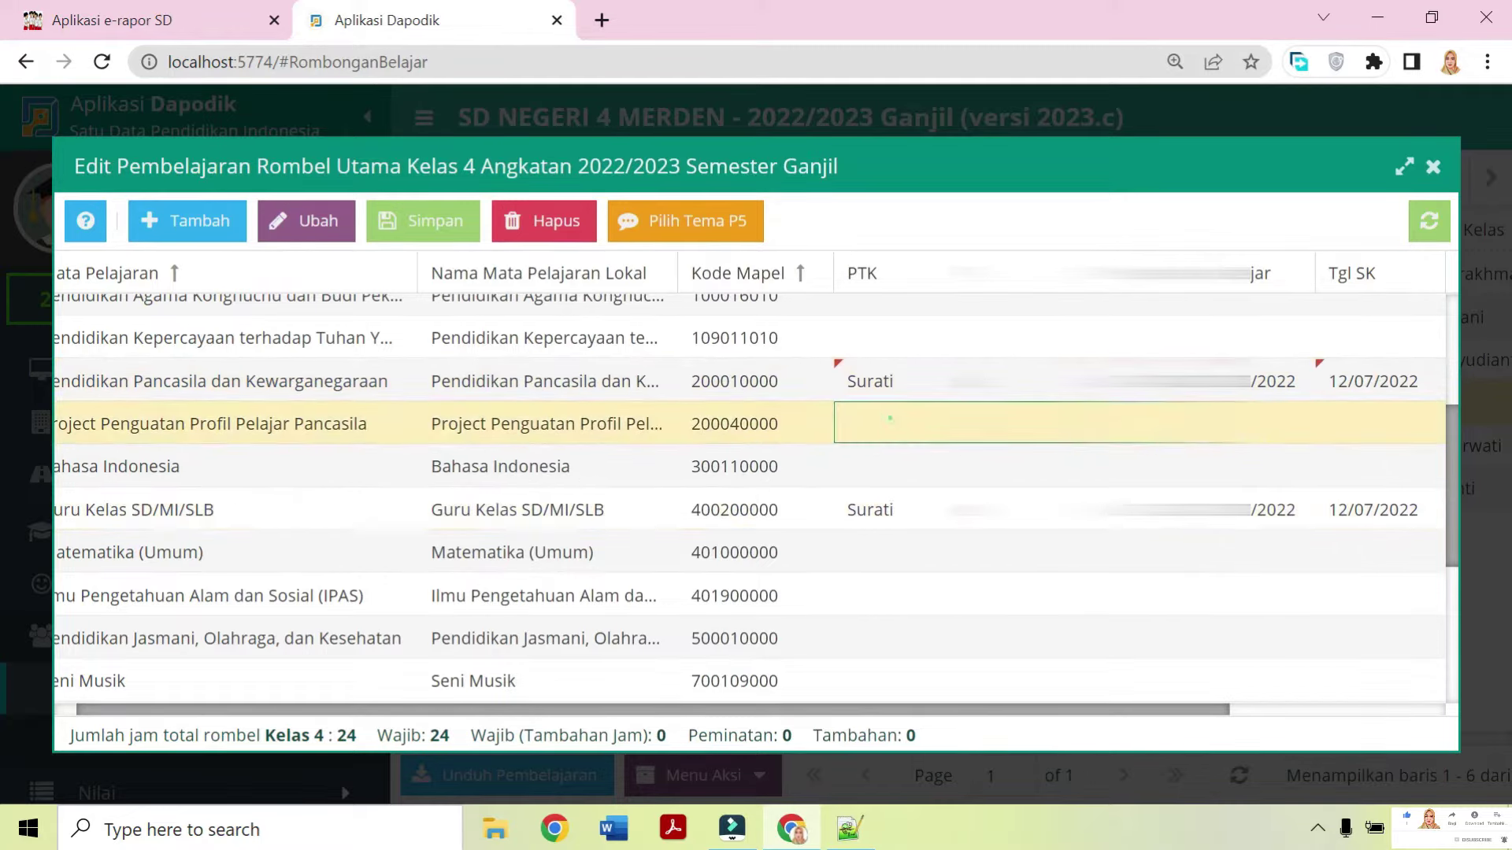
key("ctrl+v")
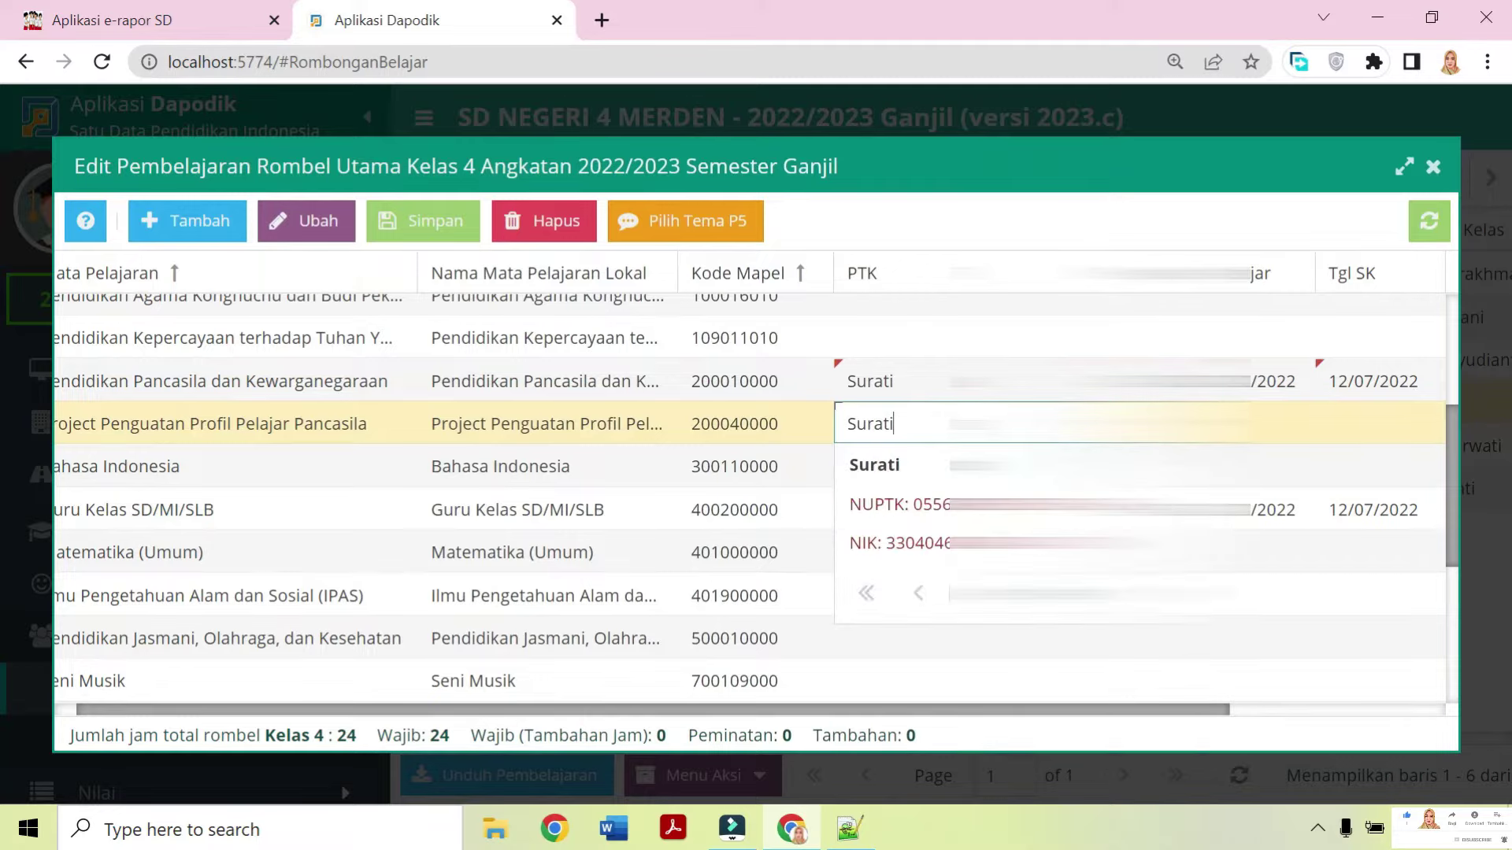
left_click(1023, 505)
Copy the SK Mengajar number and Tgl SK 12/07/2022 from Guru Kelas SD/MI/SLB to Project Penguatan Profil Pelajar Pancasila.
double_click(1181, 510)
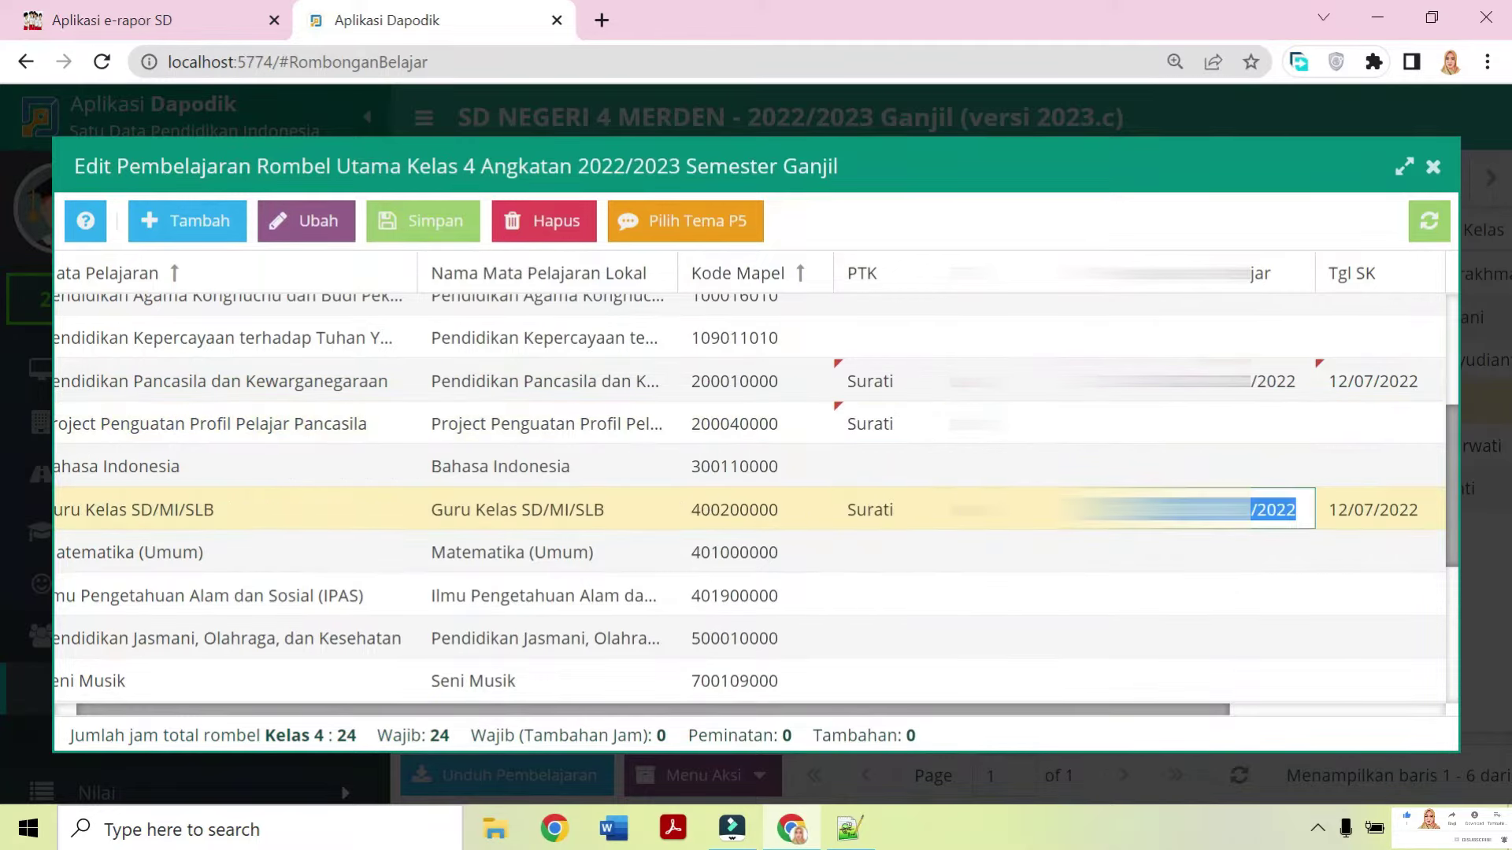
double_click(1181, 424)
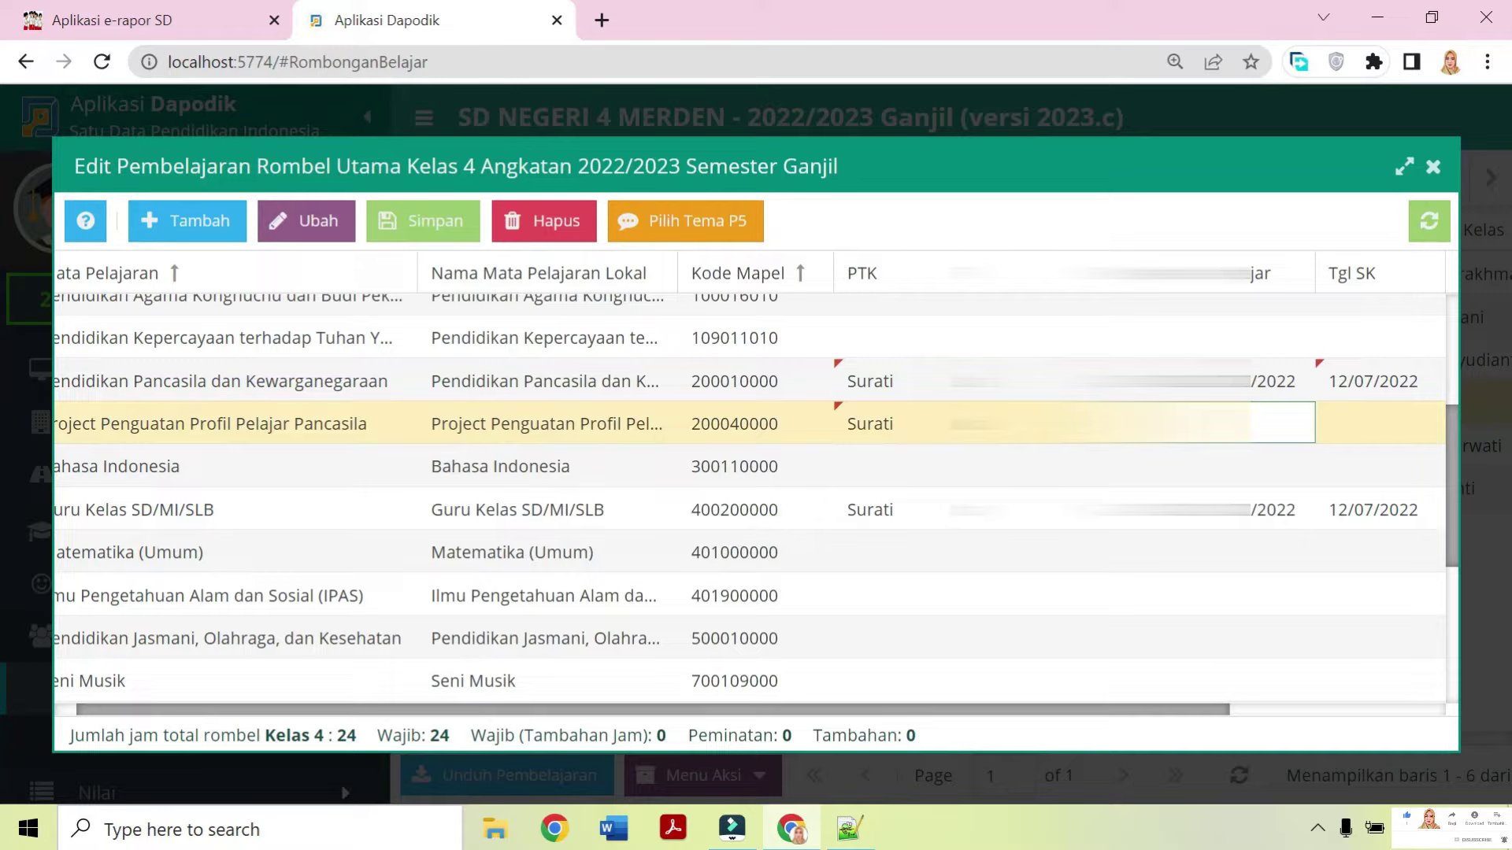
key("ctrl+v")
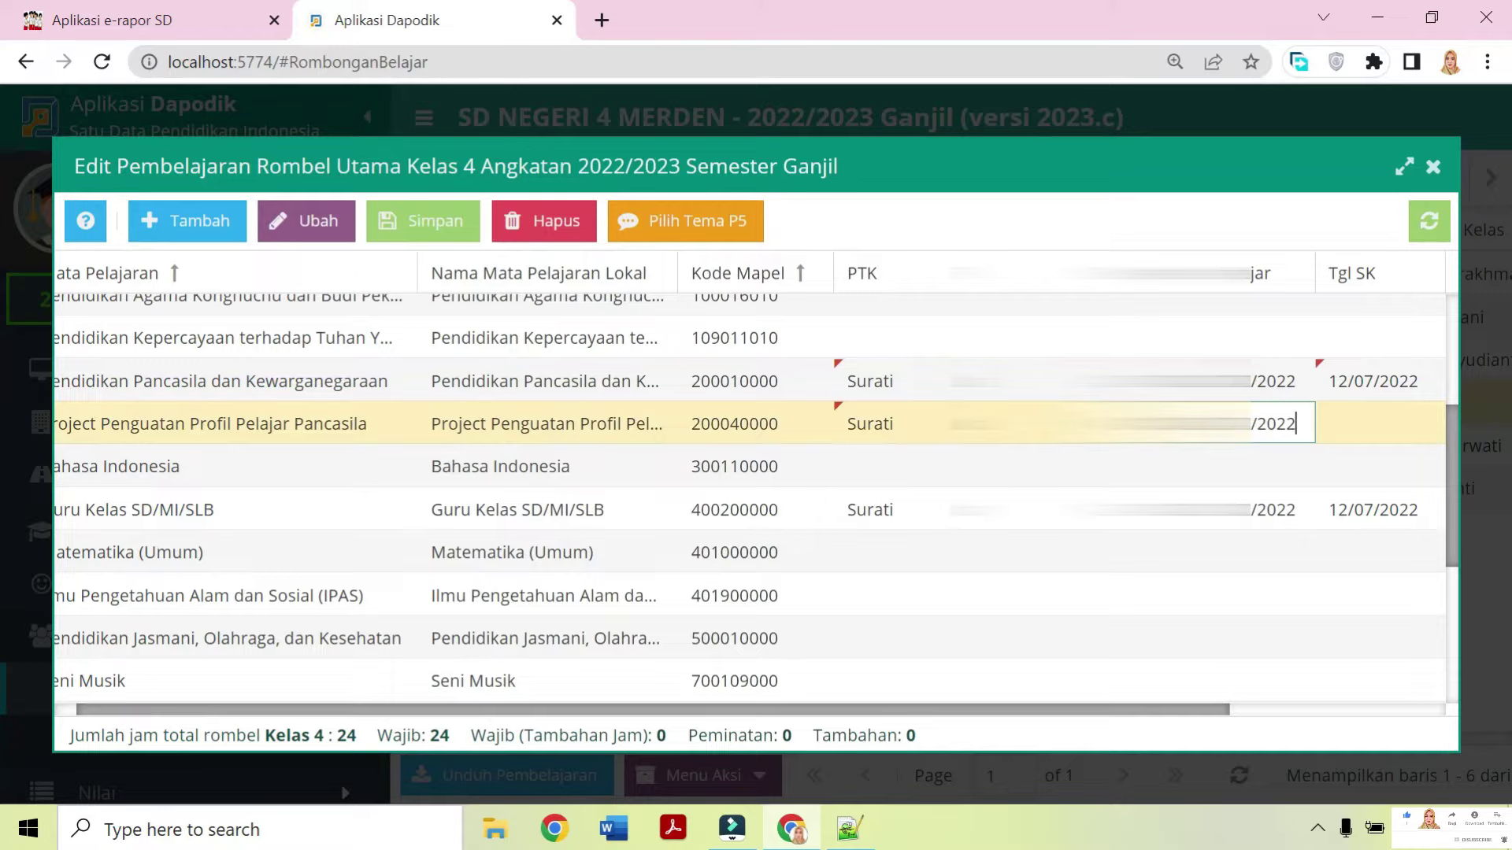
double_click(1351, 507)
key("ctrl+a")
key("ctrl+c")
double_click(1340, 427)
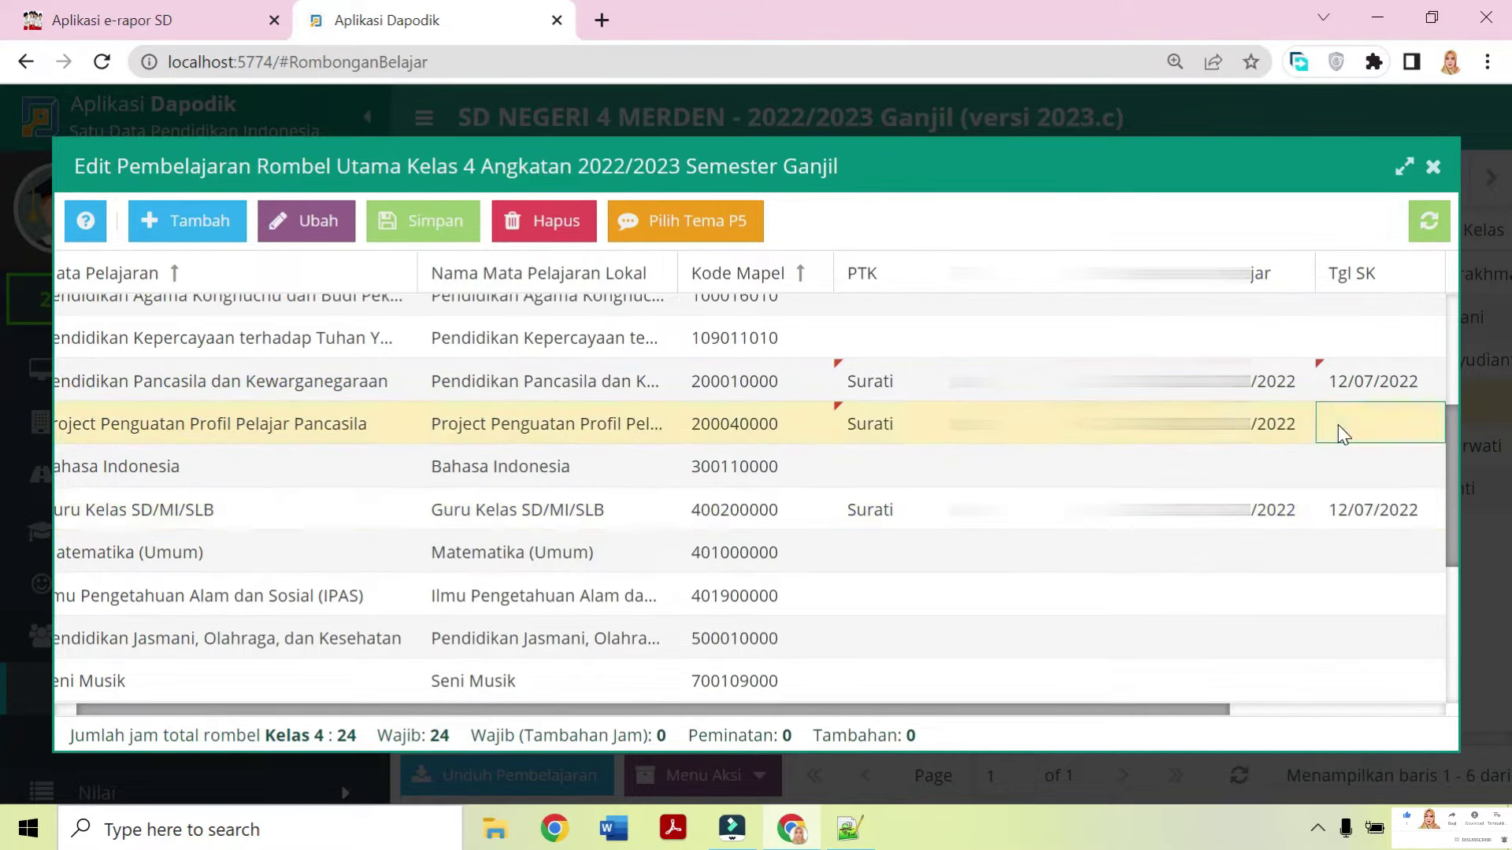
key("ctrl+v")
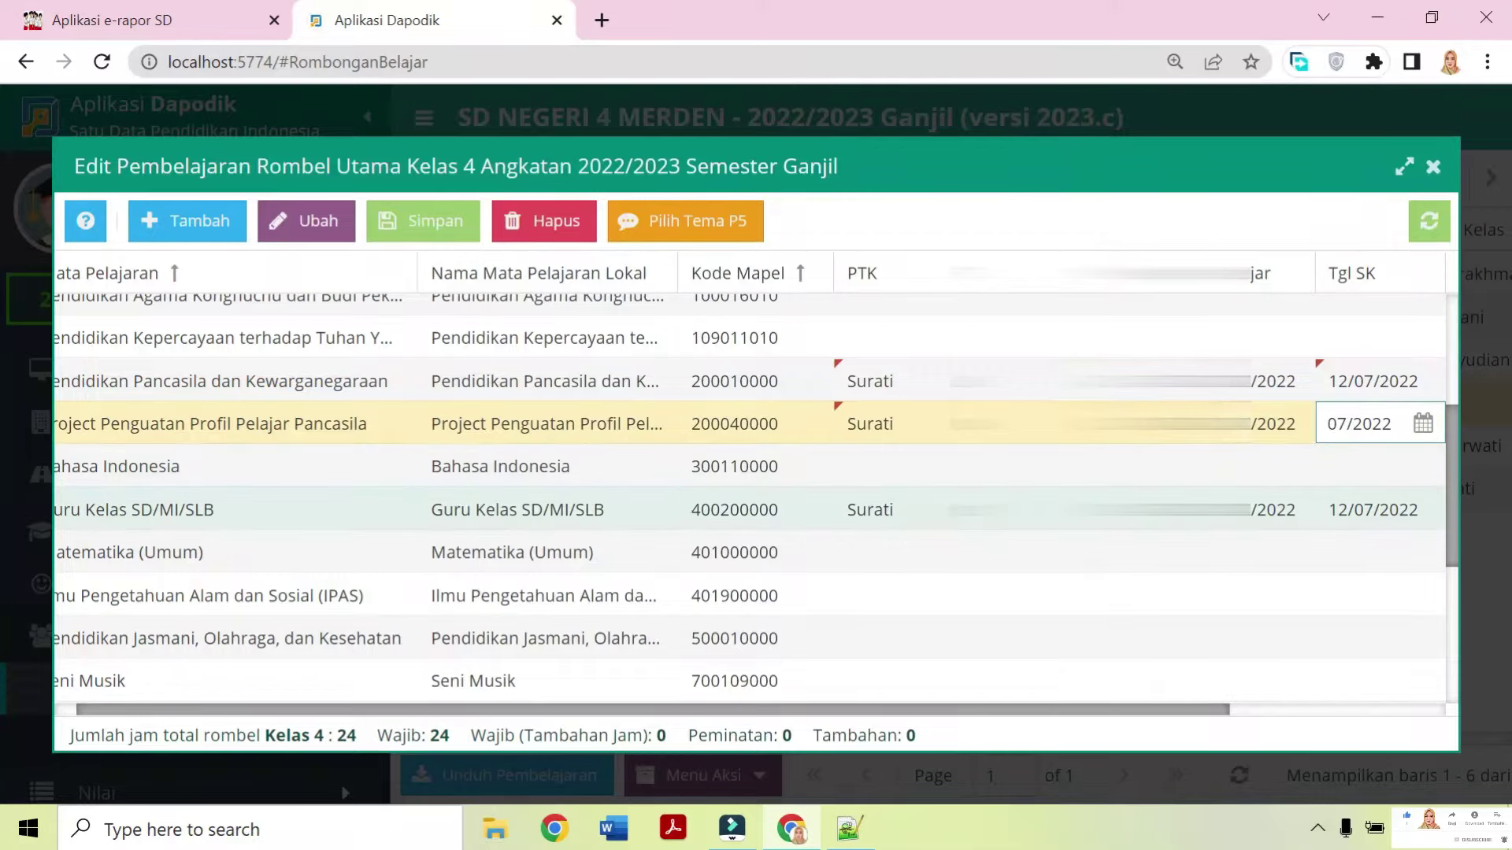
Assign the Guru Kelas SD/MI/SLB teacher as PTK for Bahasa Indonesia.
double_click(895, 469)
scroll(898, 409, "down", 5)
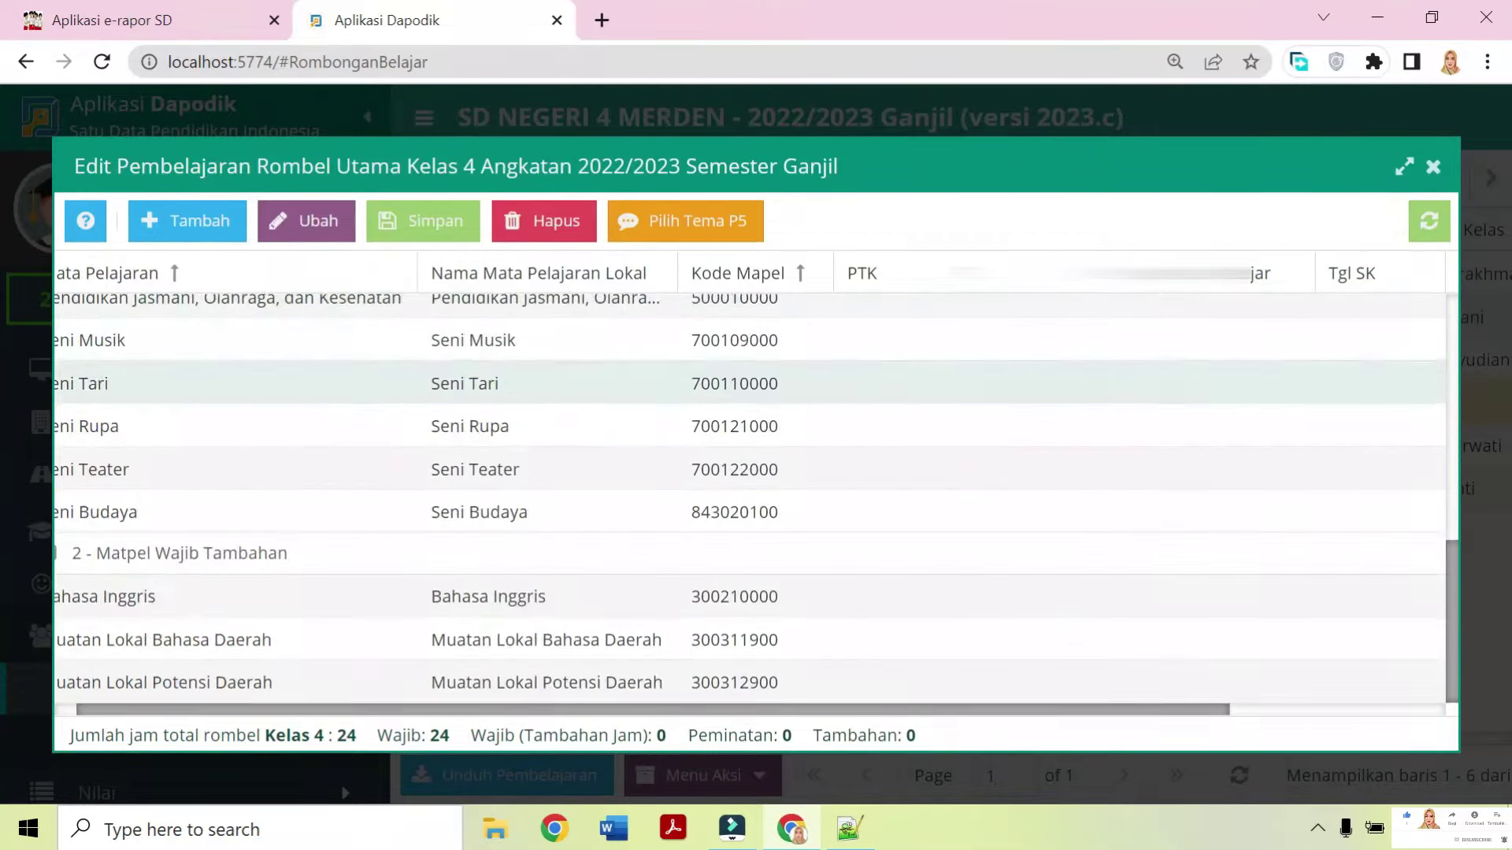
scroll(1055, 384, "up", 4)
left_click(1134, 599)
scroll(1055, 473, "down", 5)
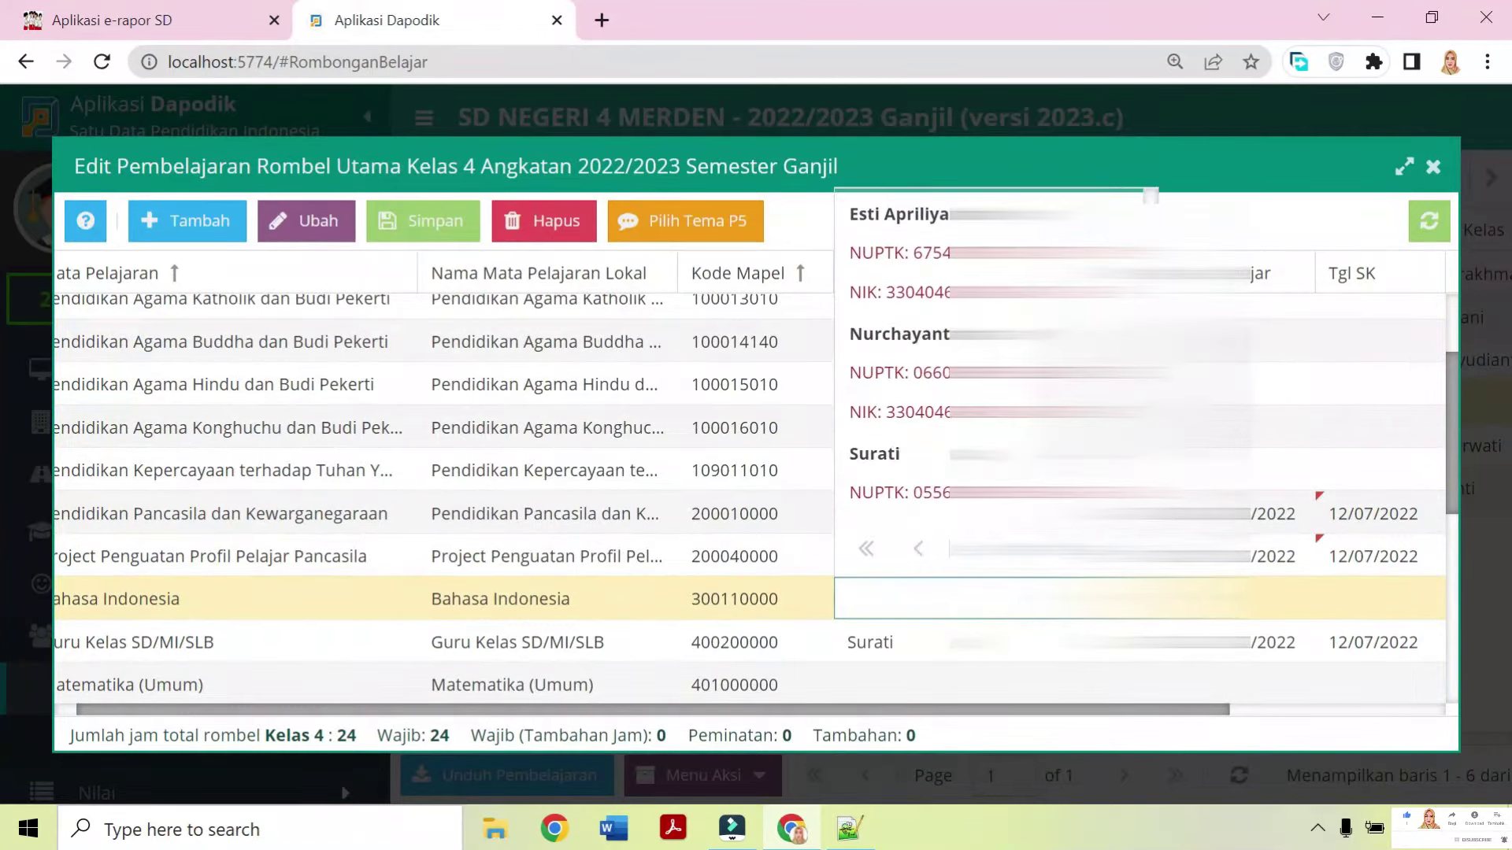
left_click(1102, 463)
Copy the SK Mengajar number and Tgl SK 12/07/2022 from Guru Kelas SD/MI/SLB to Bahasa Indonesia.
scroll(1279, 535, "down", 3)
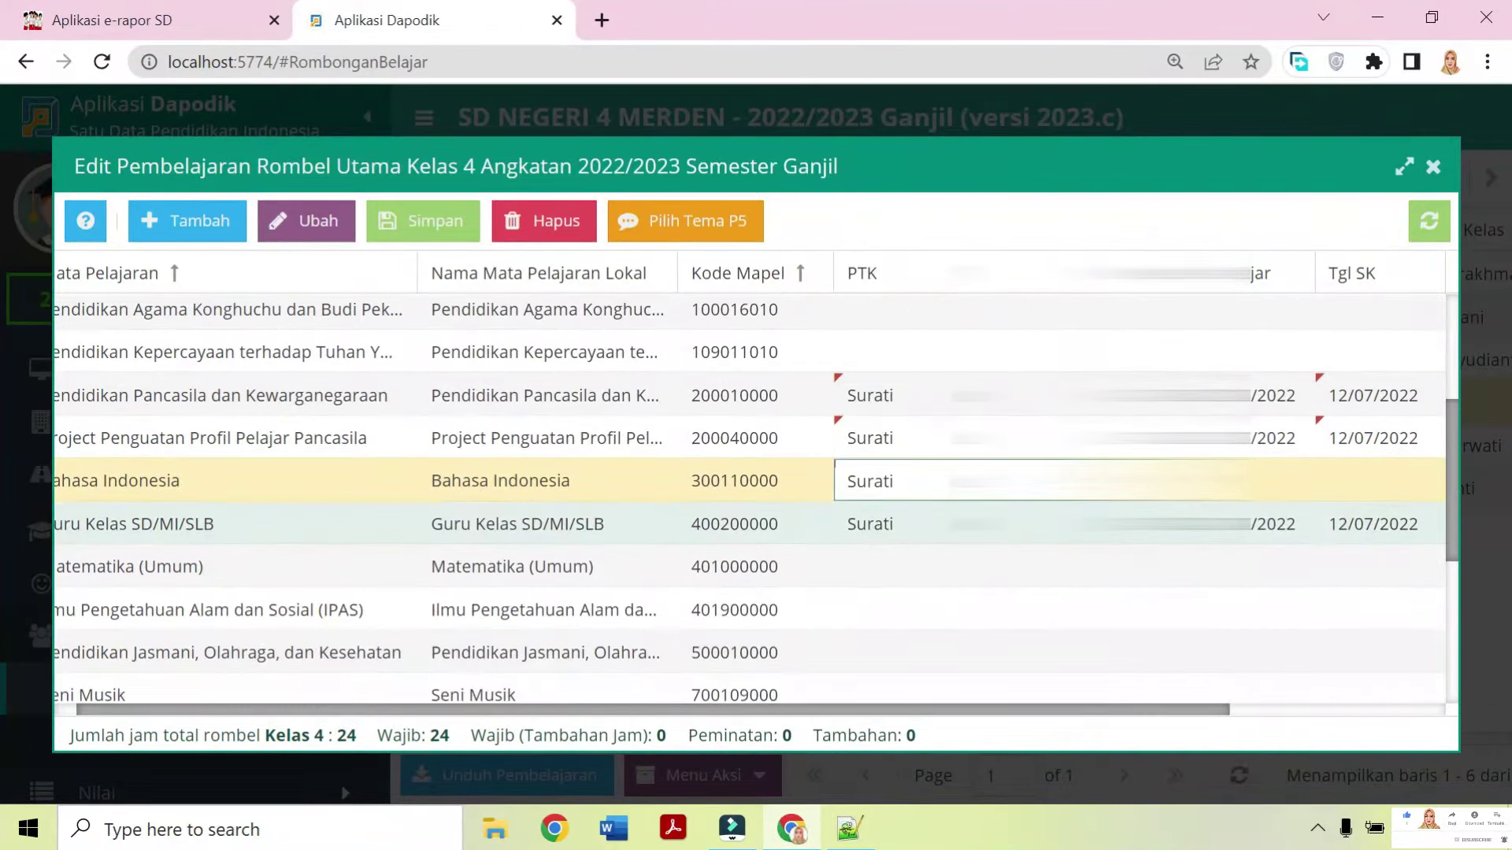
double_click(1278, 534)
left_click(1213, 482)
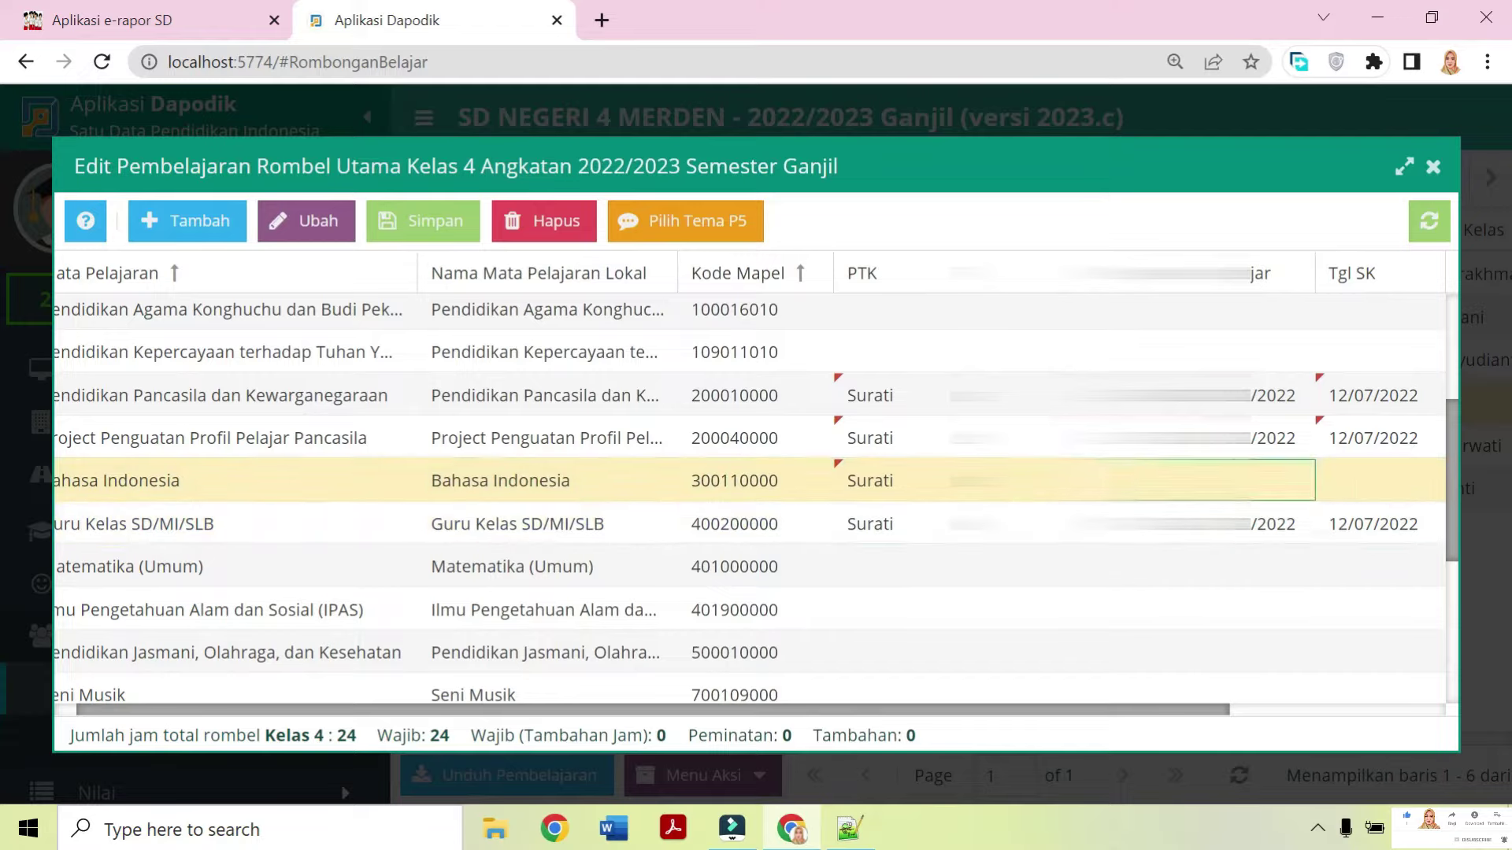
left_click(1358, 526)
left_click(1357, 526)
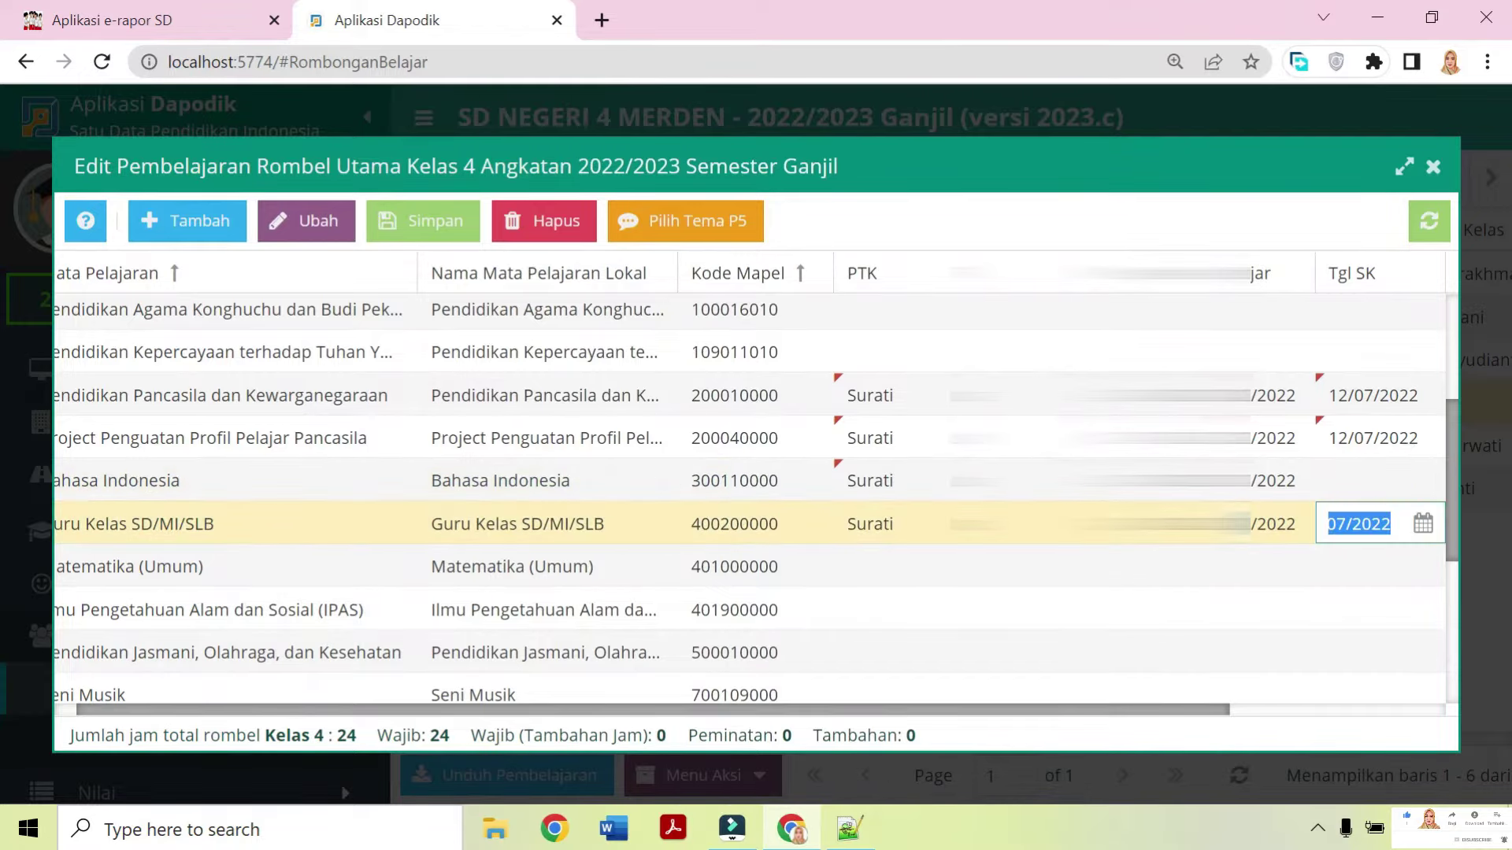
left_click(1343, 493)
left_click(1343, 493)
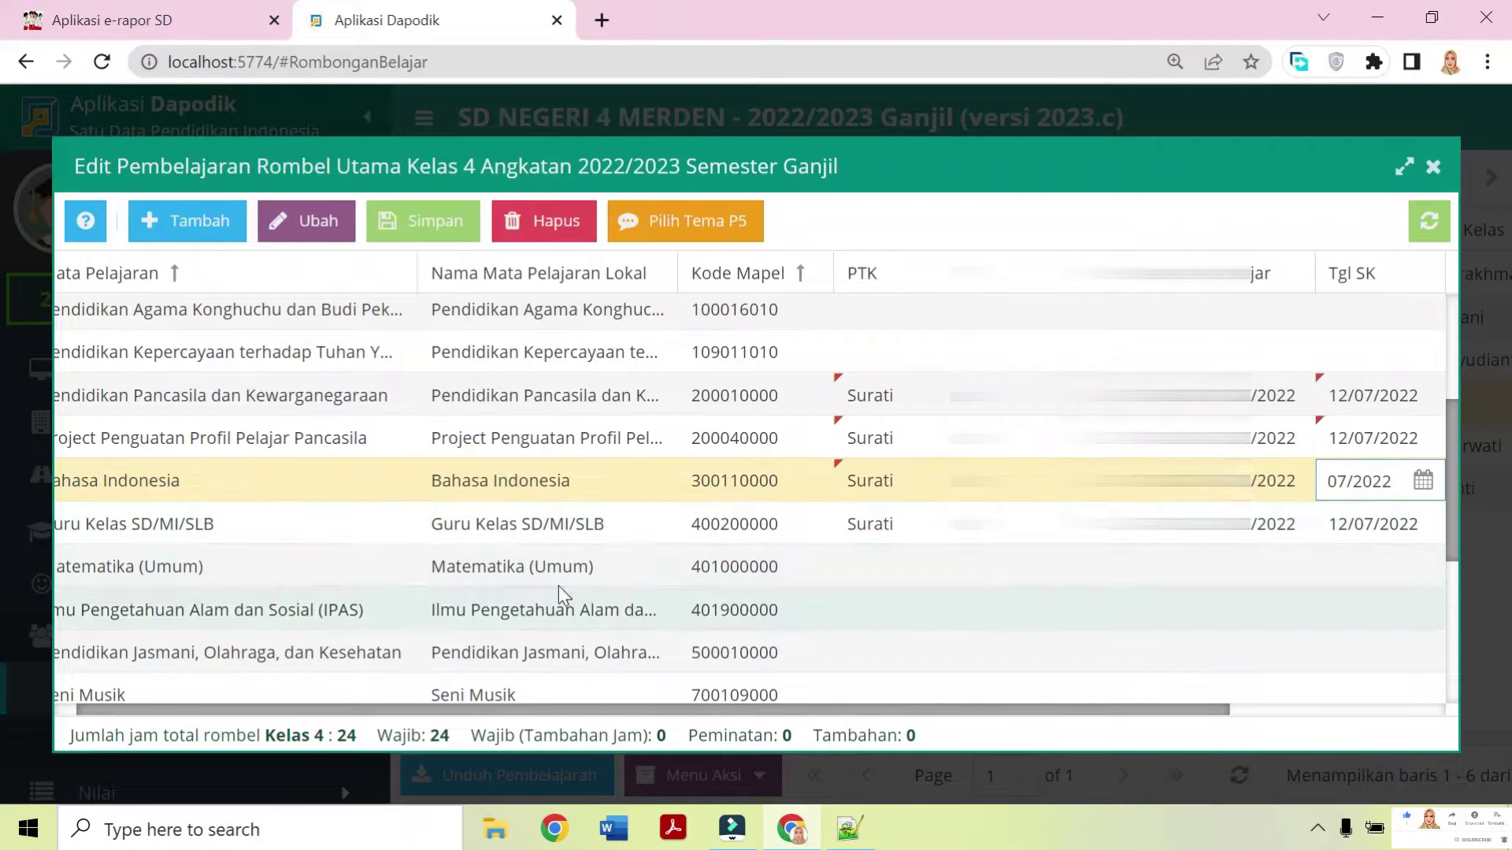
Assign the Guru Kelas SD/MI/SLB teacher as PTK for Matematika (Umum).
left_click(861, 559)
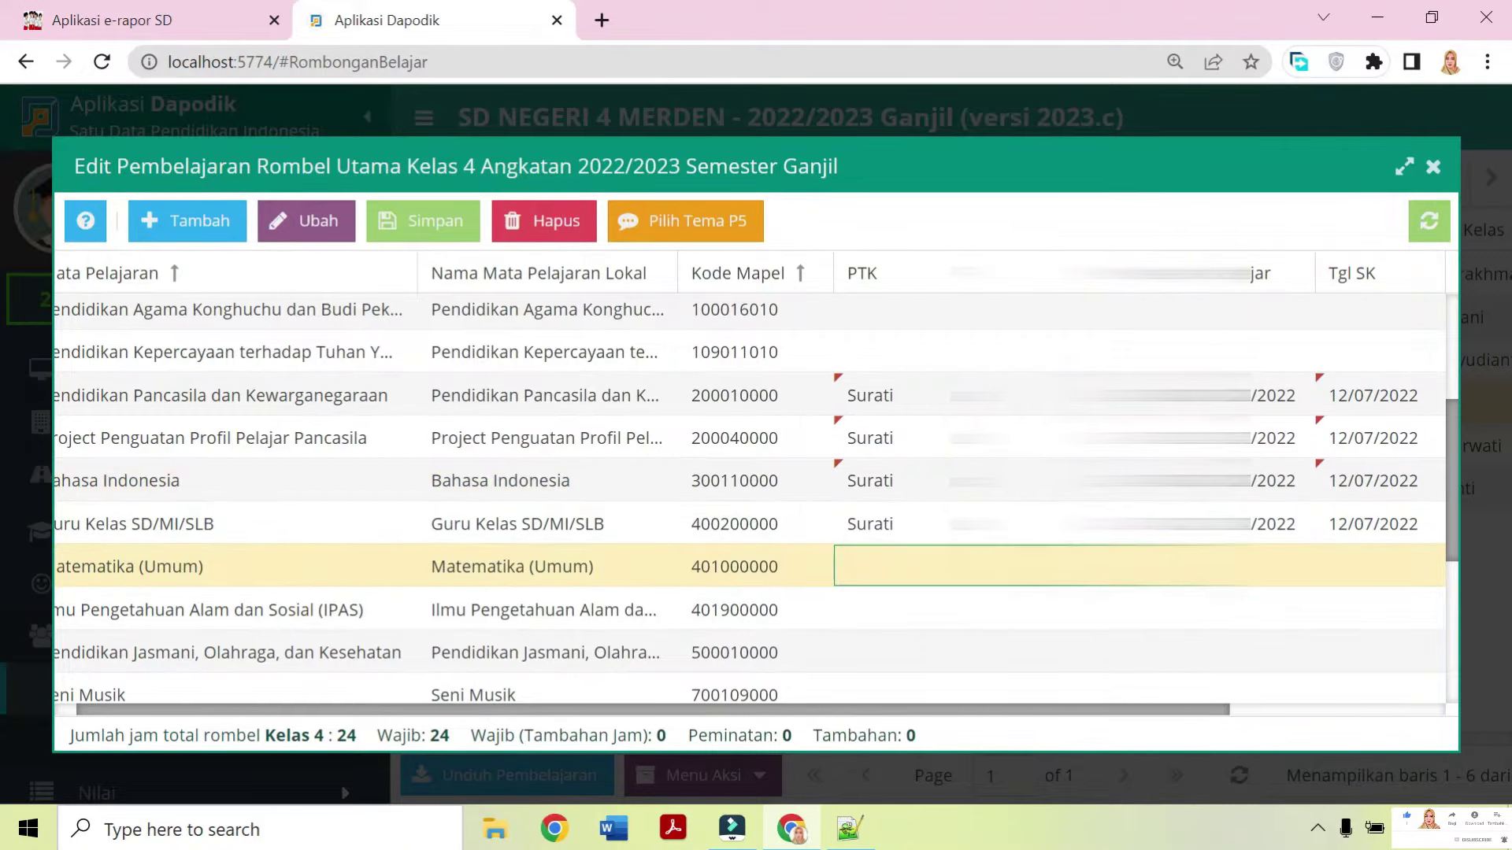
key("Down")
key("Down")
key("Down")
key("Down")
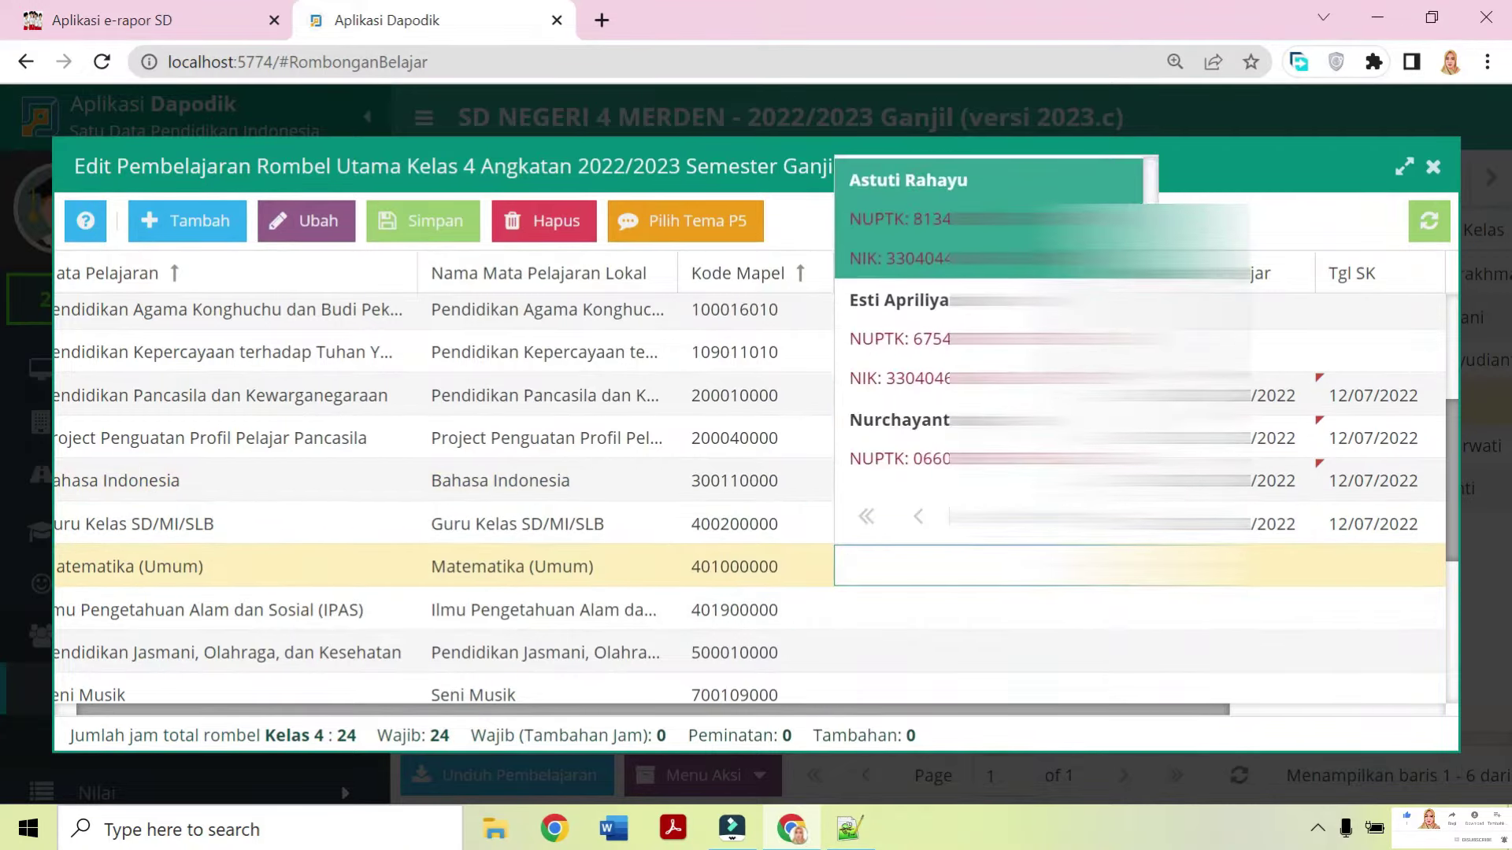
key("Down")
key("Return")
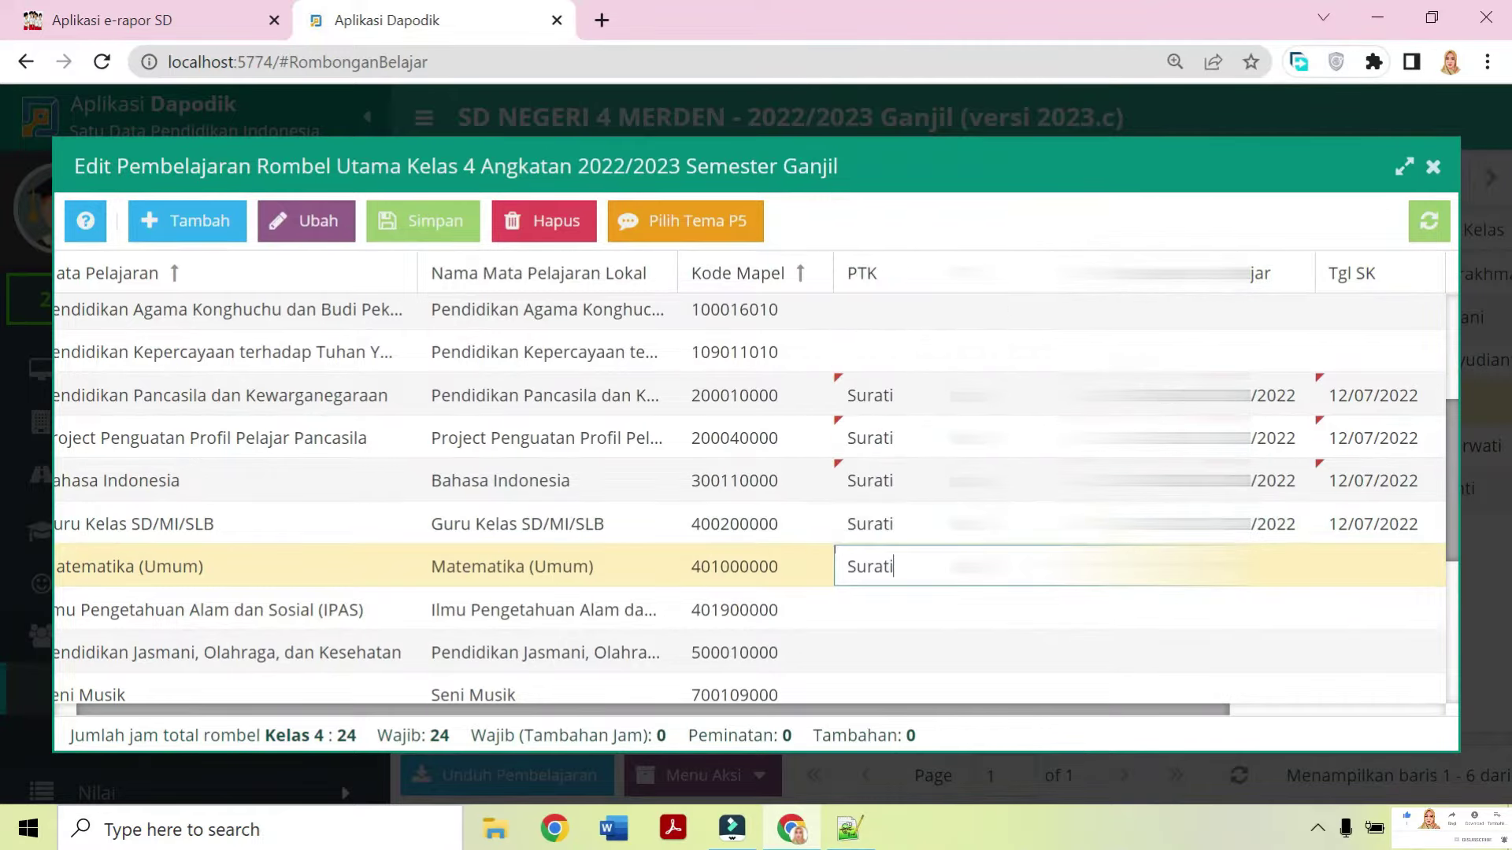
Copy the SK Mengajar number and Tgl SK 12/07/2022 from Guru Kelas SD/MI/SLB to Matematika (Umum).
left_click(1181, 524)
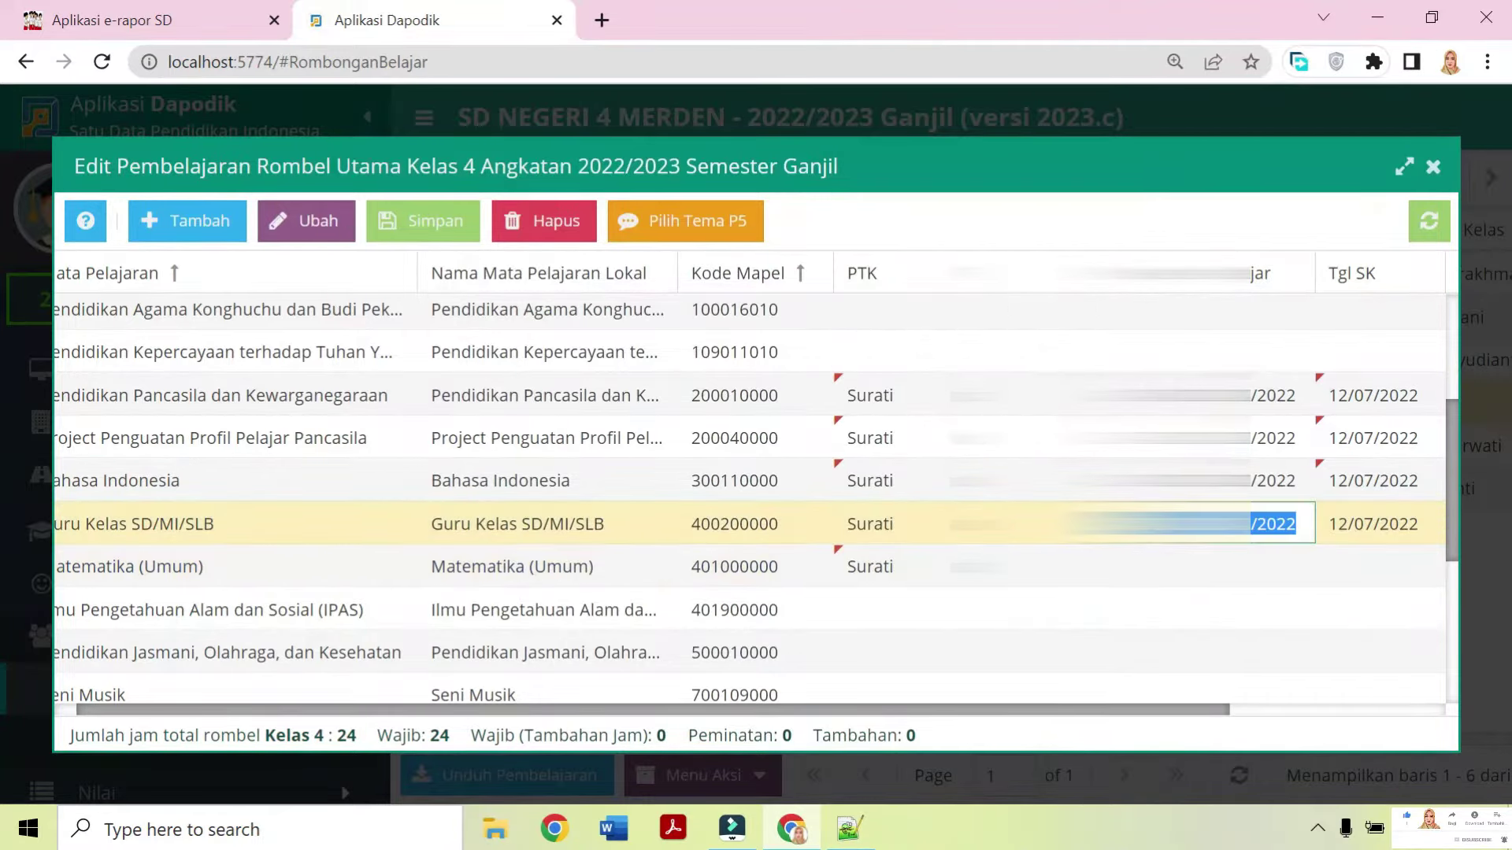
left_click(1181, 566)
key("ctrl+v")
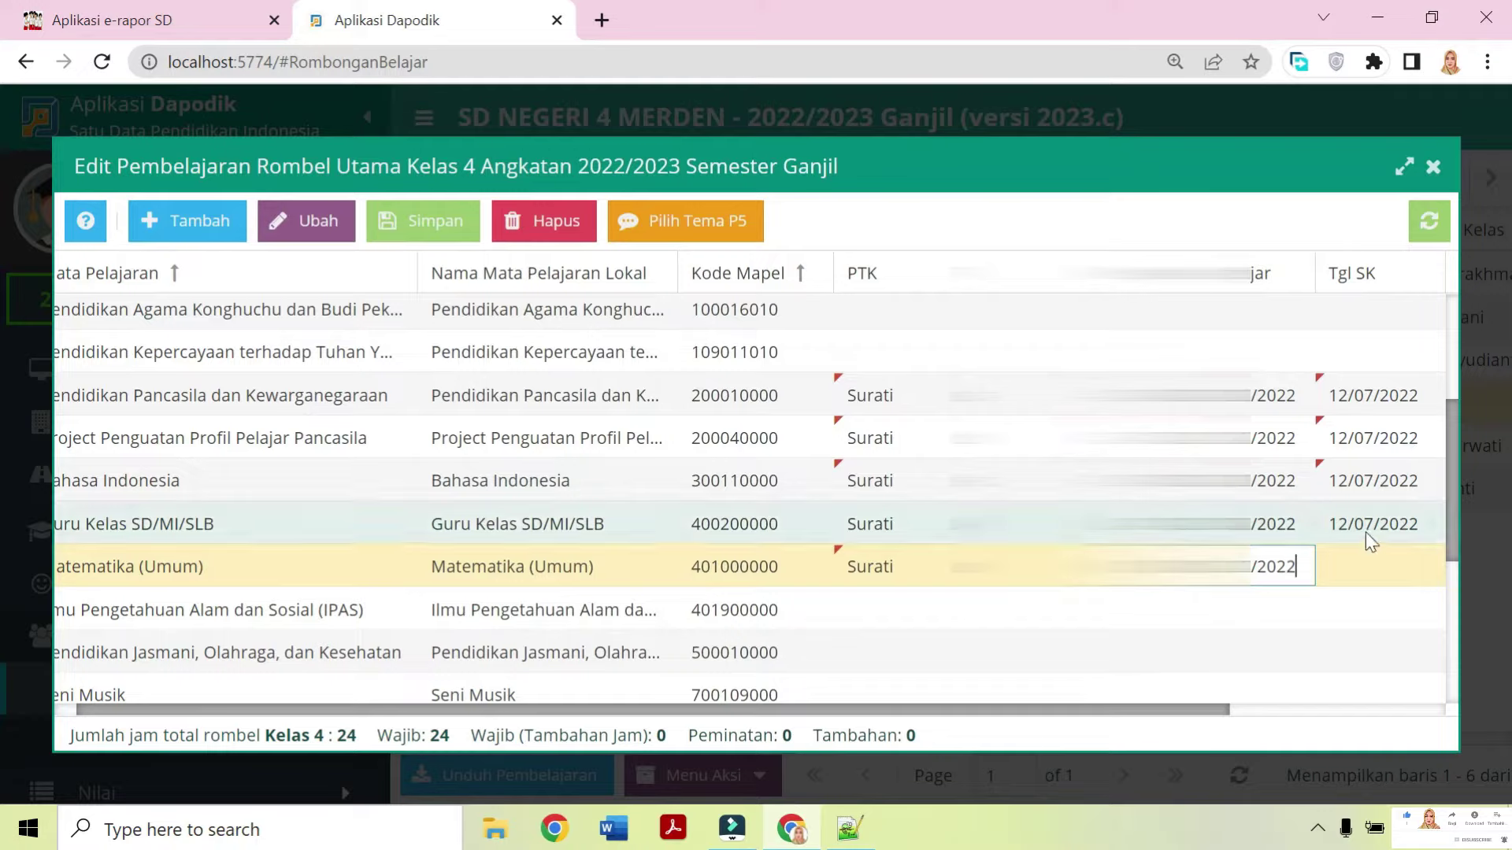
left_click(1365, 532)
key("ctrl+a")
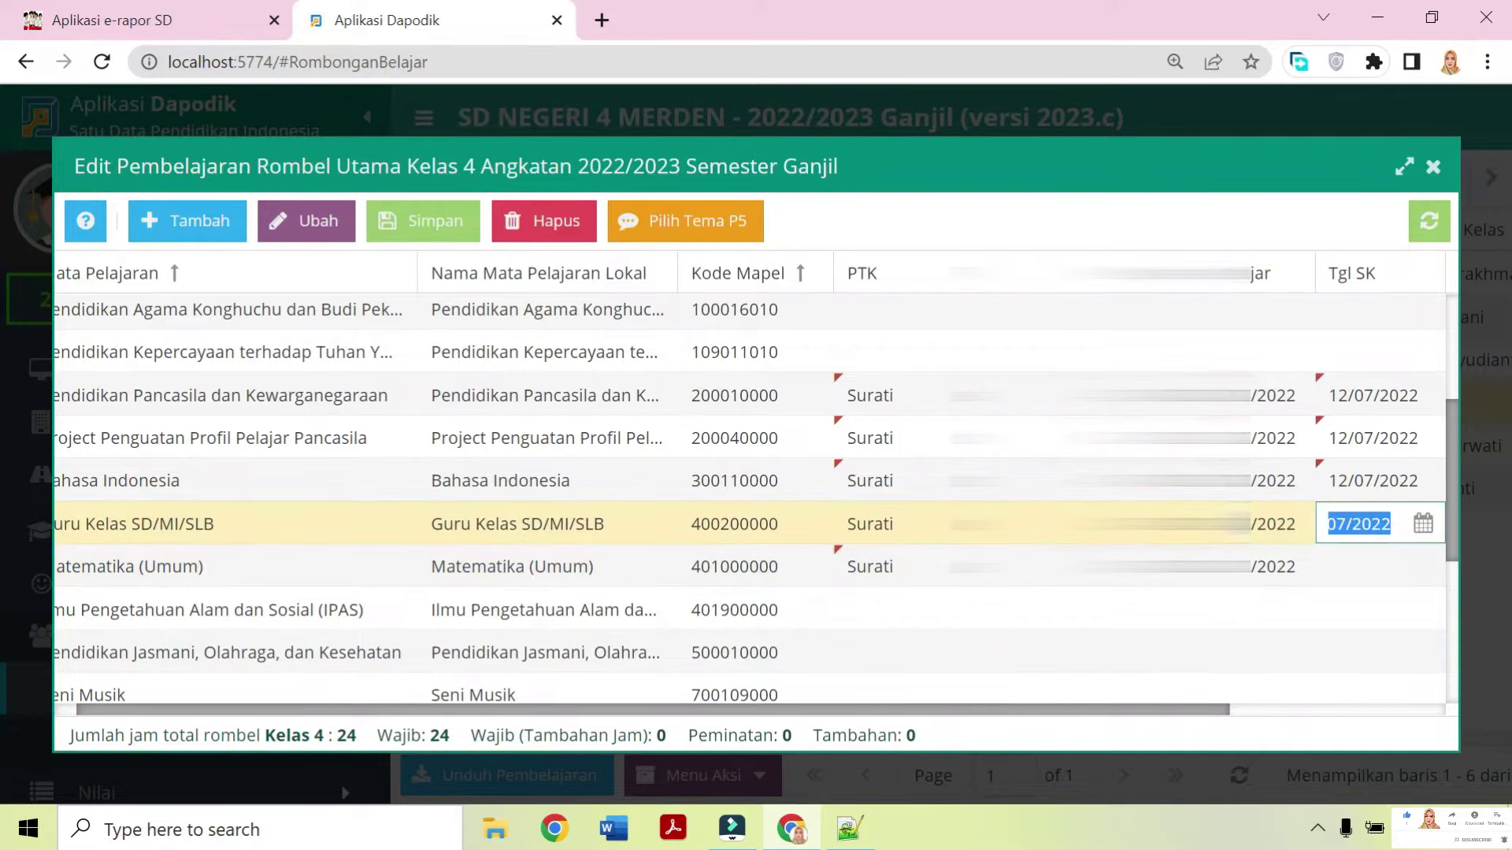
left_click(1343, 565)
key("ctrl+v")
Assign the Guru Kelas SD/MI/SLB teacher as PTK for Muatan Lokal Bahasa Daerah under Matpel Wajib Tambahan.
scroll(1343, 564, "down", 1)
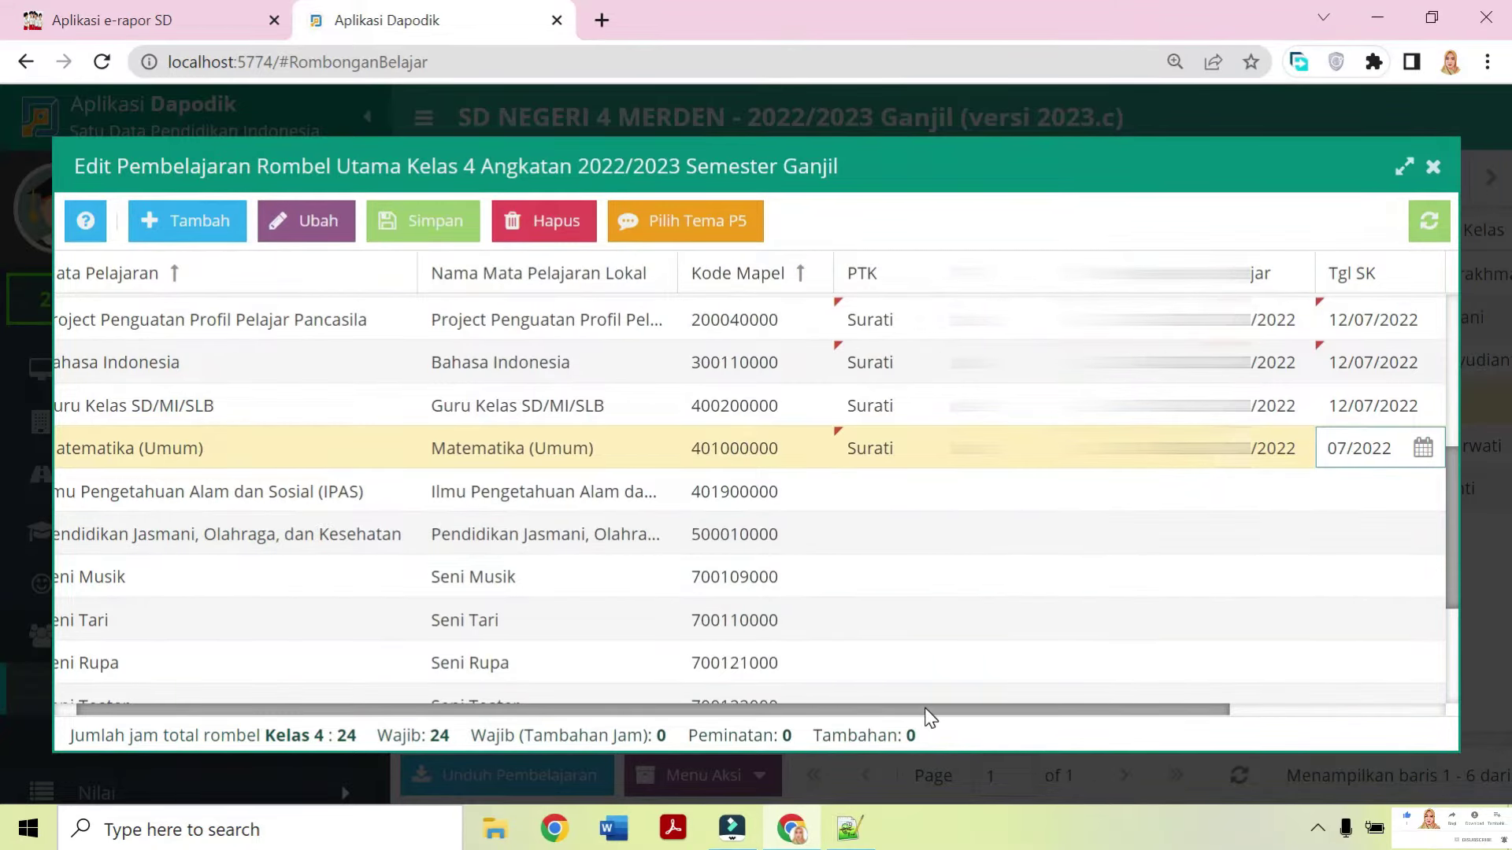
left_click_drag(926, 711, 869, 696)
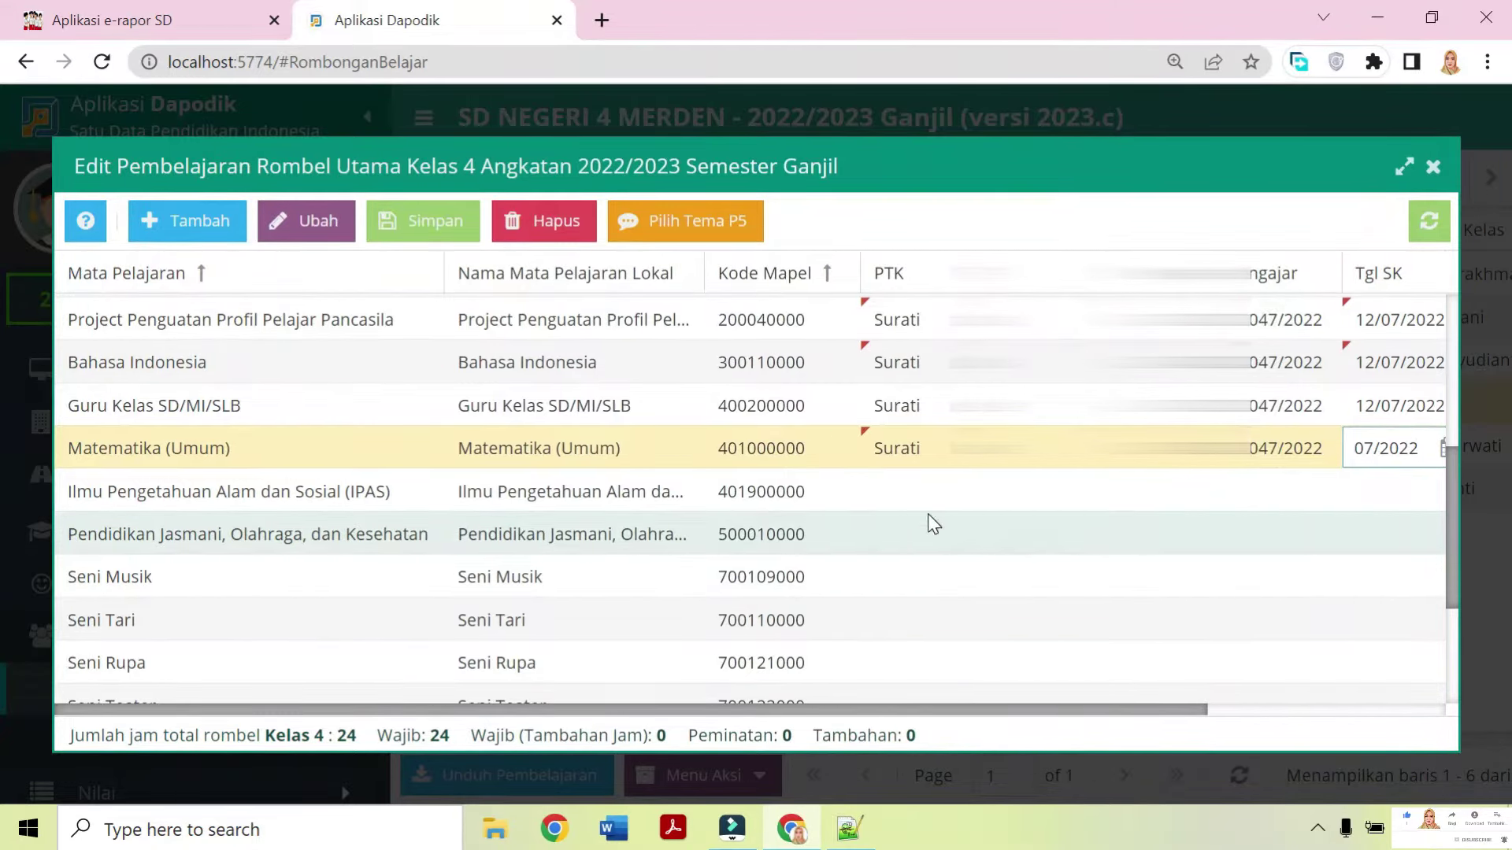
scroll(1260, 555, "down", 5)
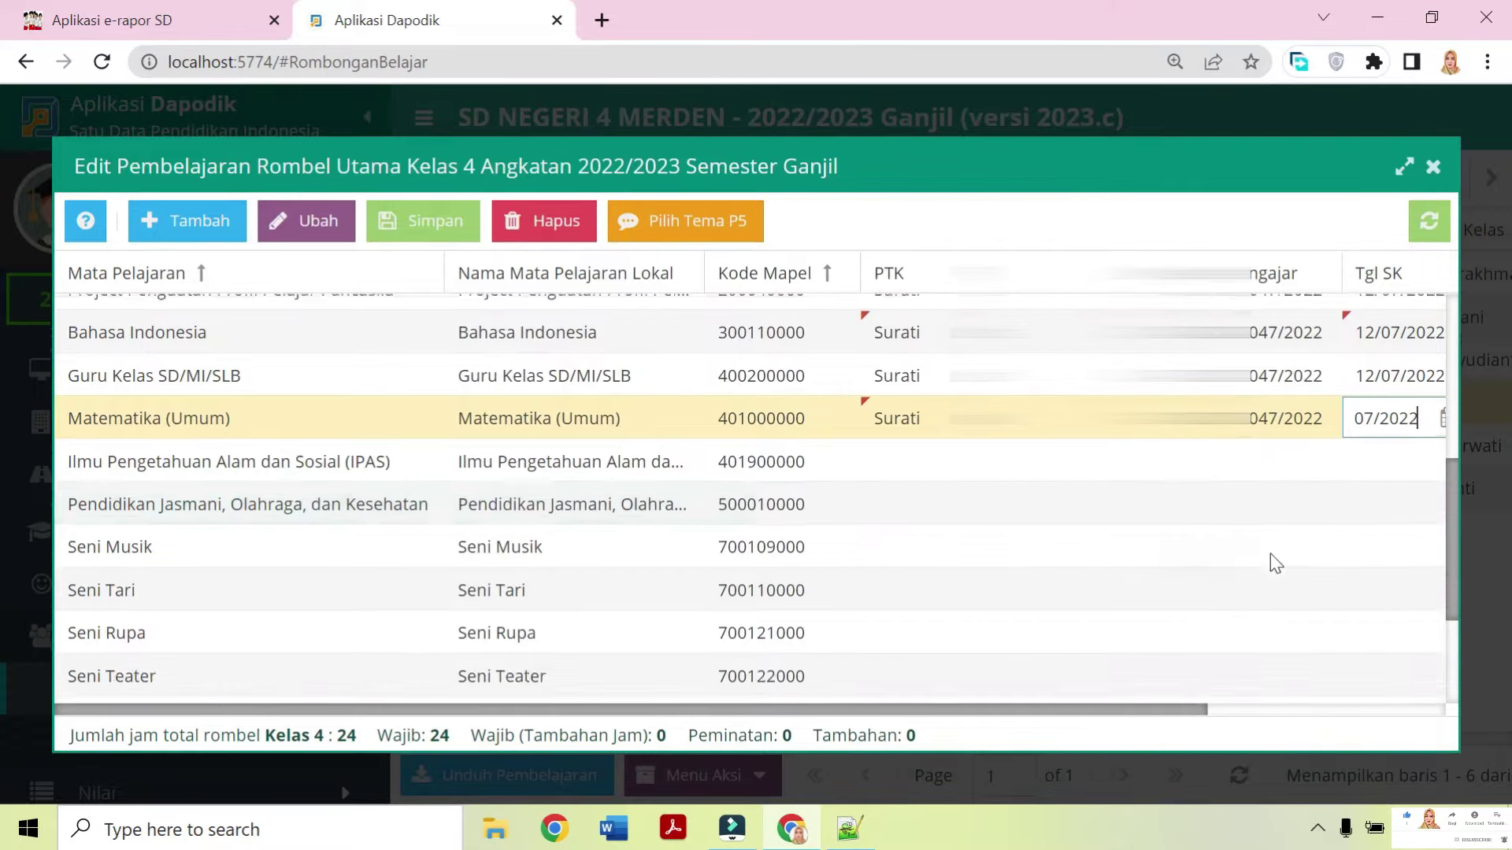
scroll(756, 501, "up", 5)
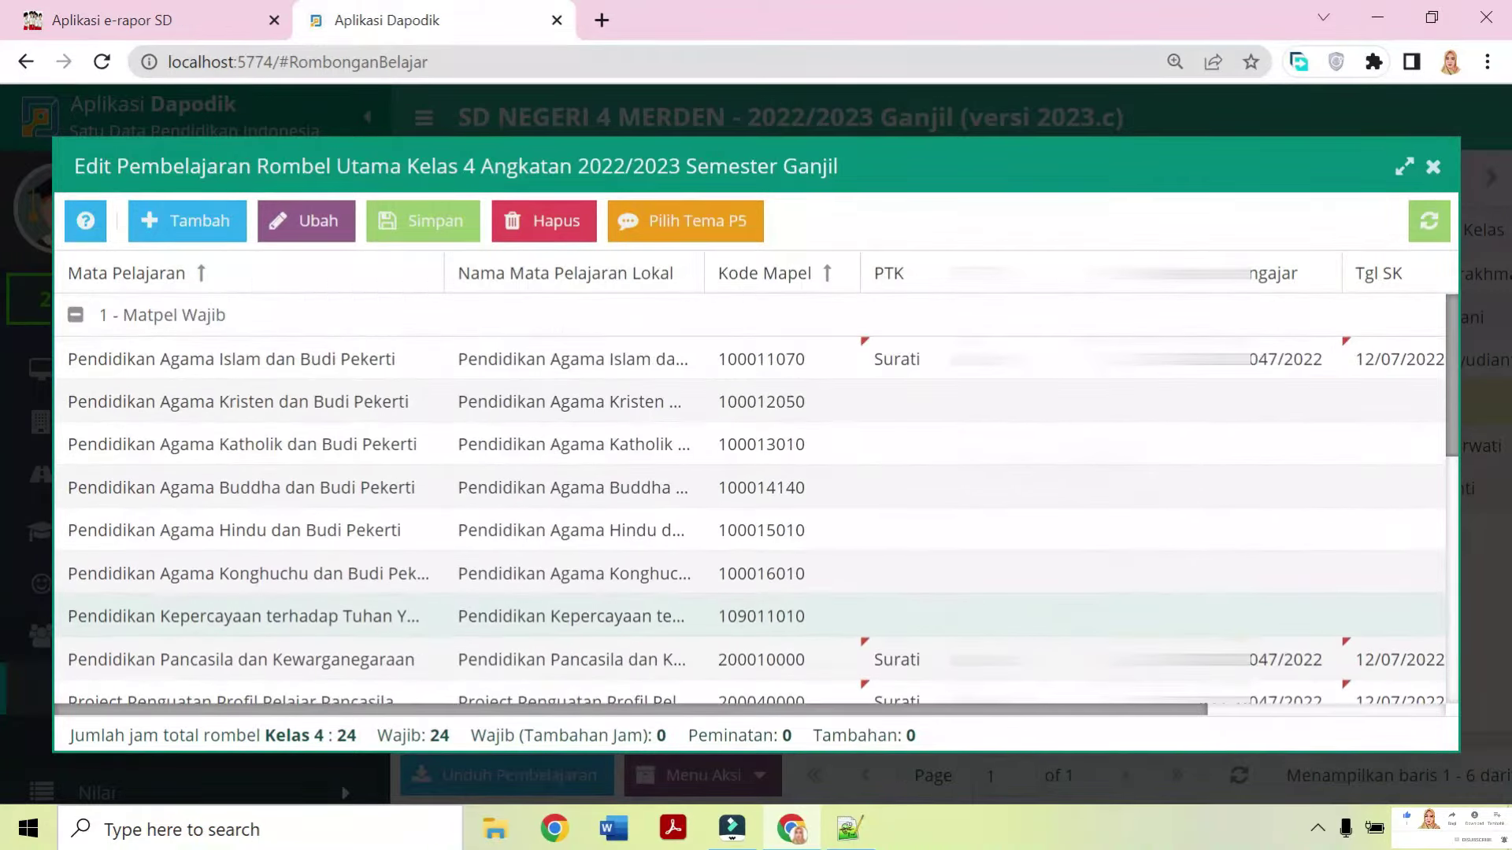
scroll(756, 501, "down", 7)
scroll(398, 574, "down", 1)
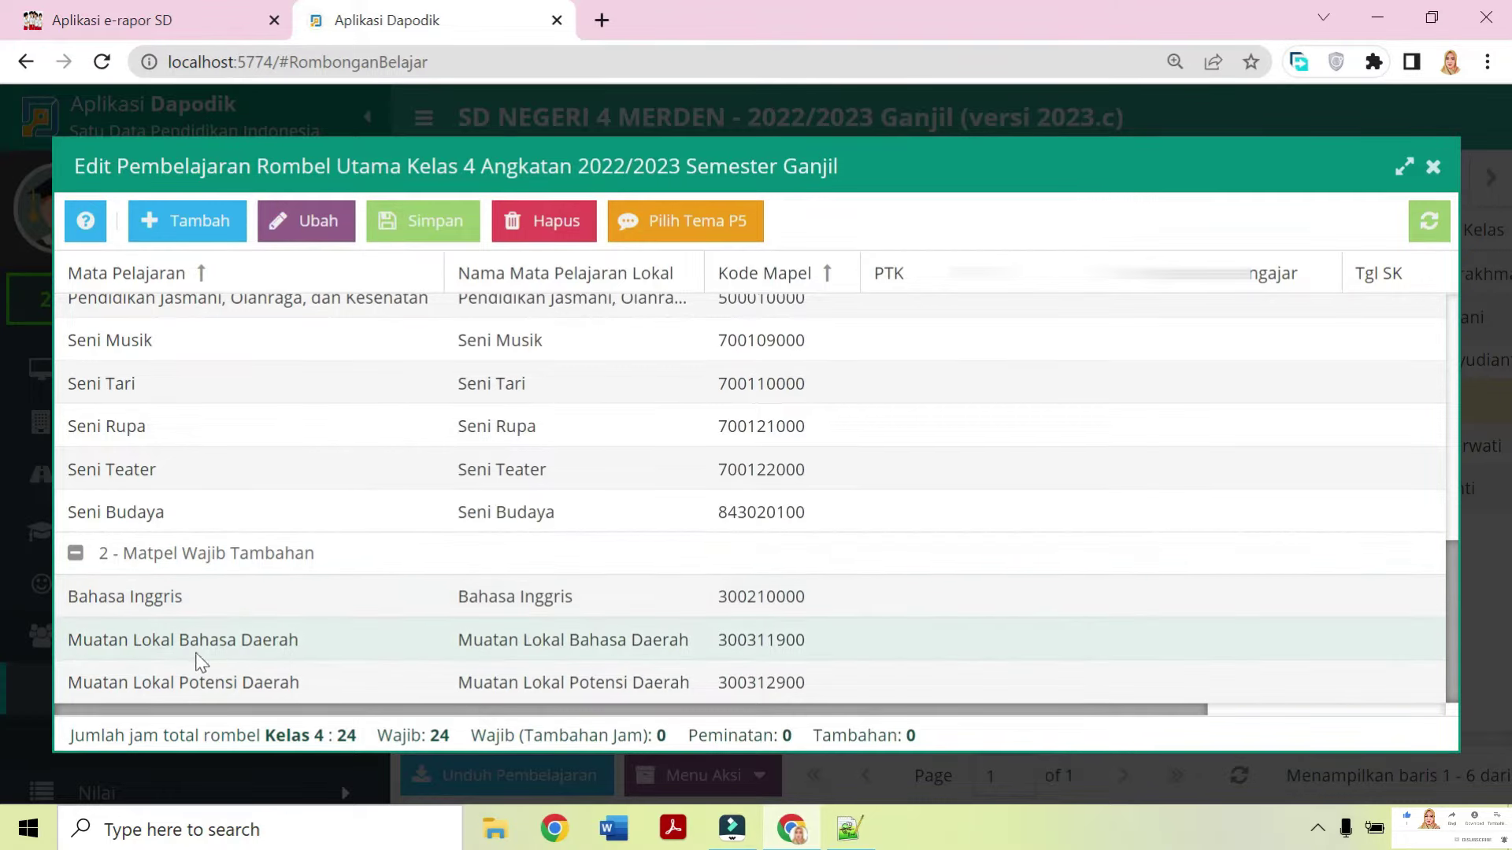
left_click(893, 630)
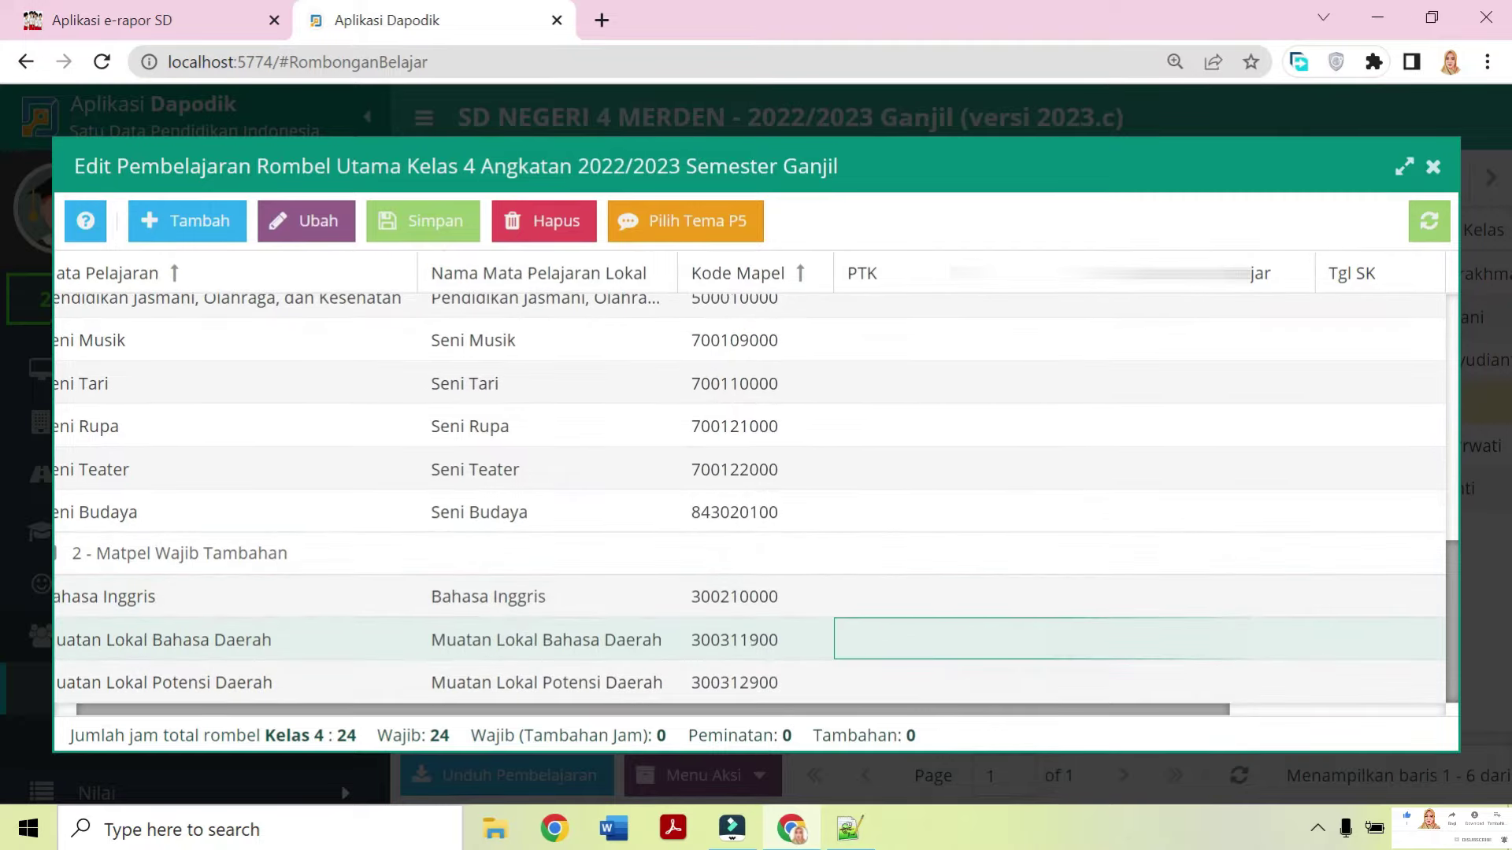
key("Down")
key("Down")
key("Down")
key("Down")
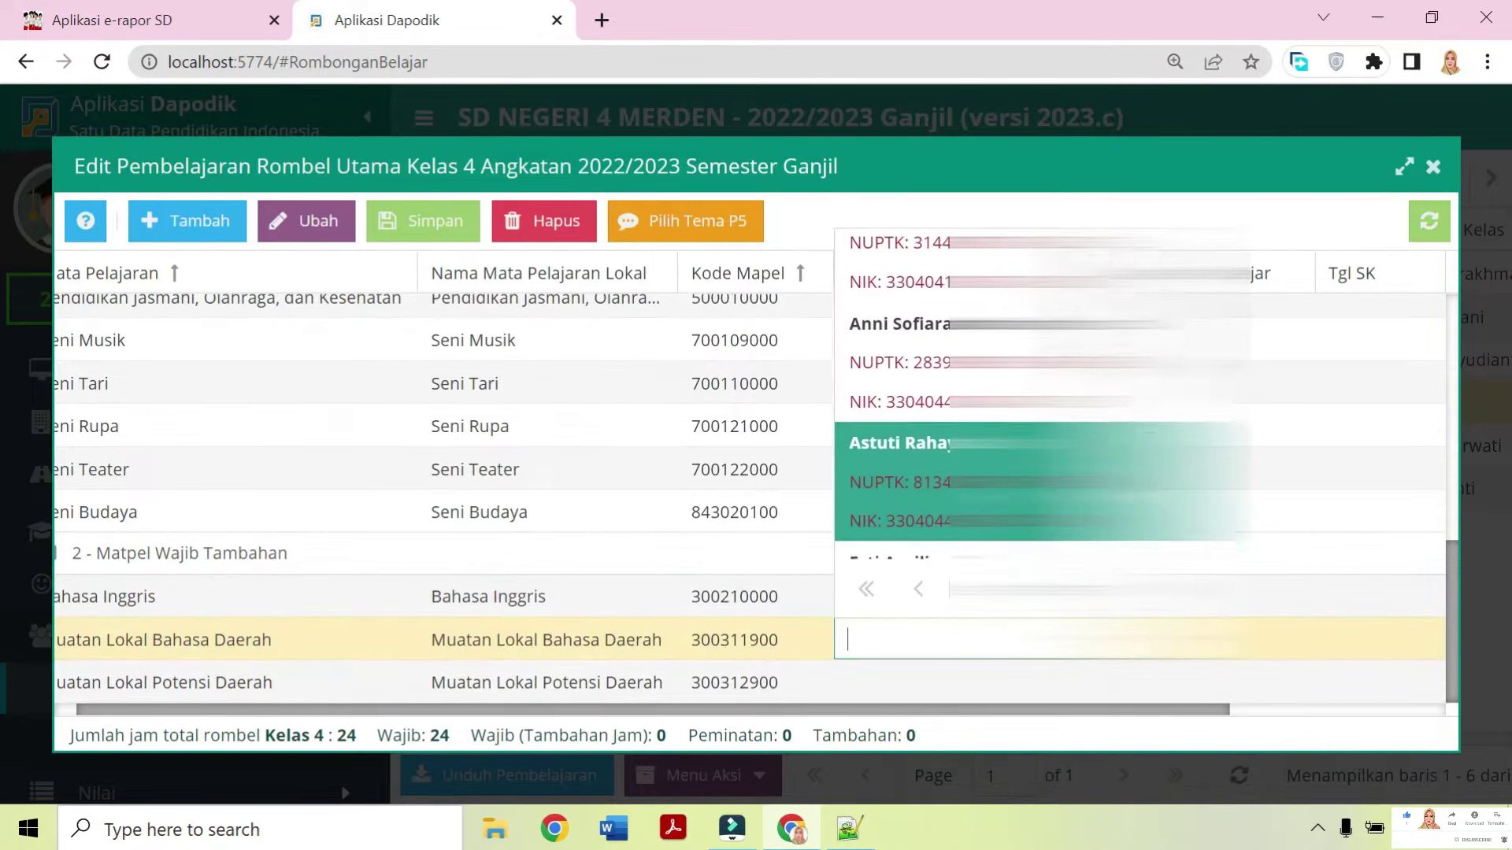
key("Down")
key("Down")
key("Return")
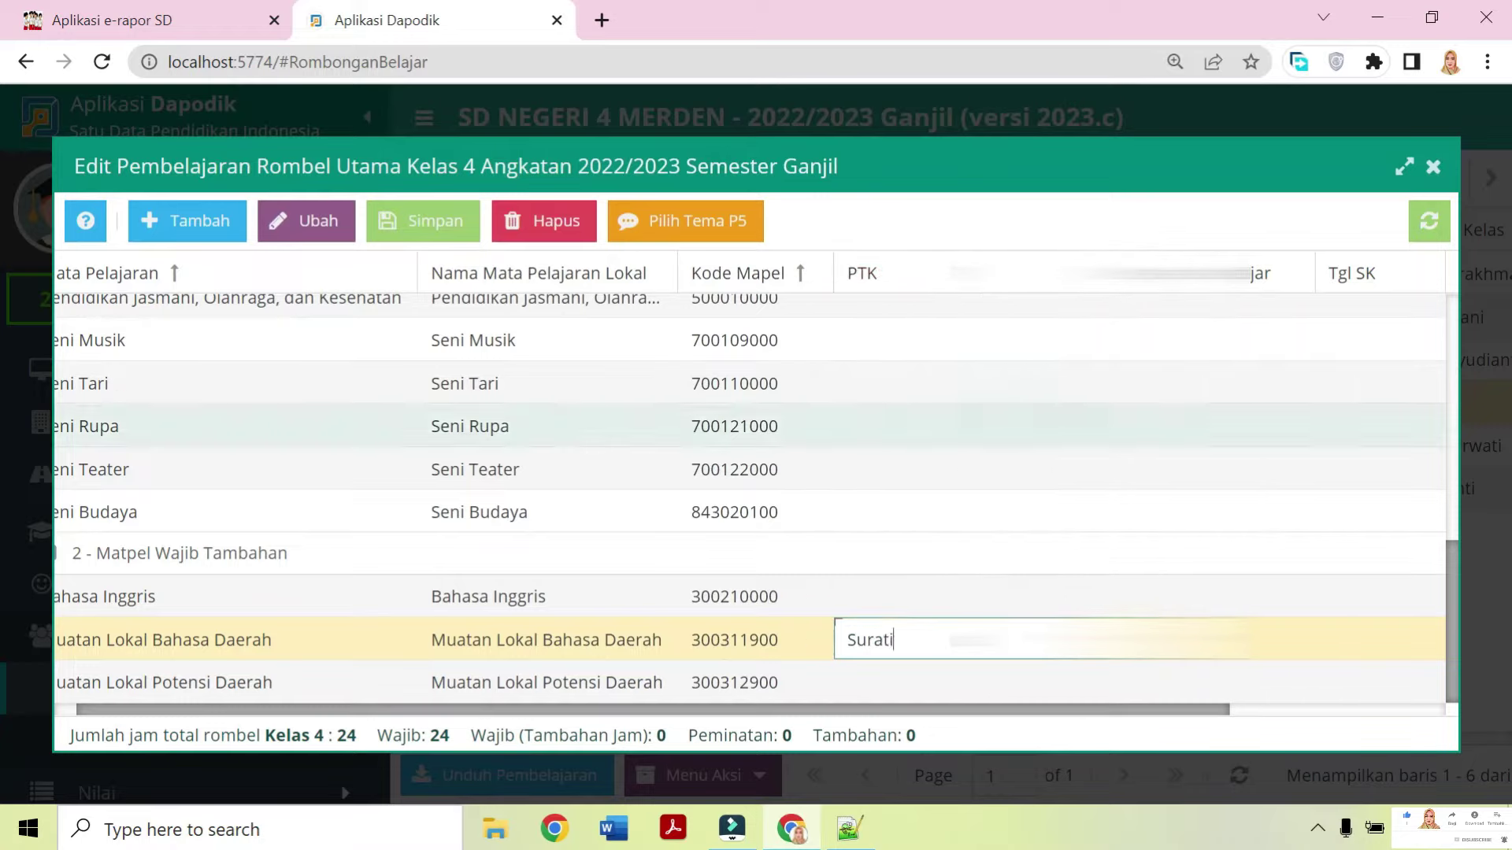
Copy the SK Mengajar number from Matematika (Umum) to Muatan Lokal Bahasa Daerah.
left_click_drag(1175, 713, 1244, 713)
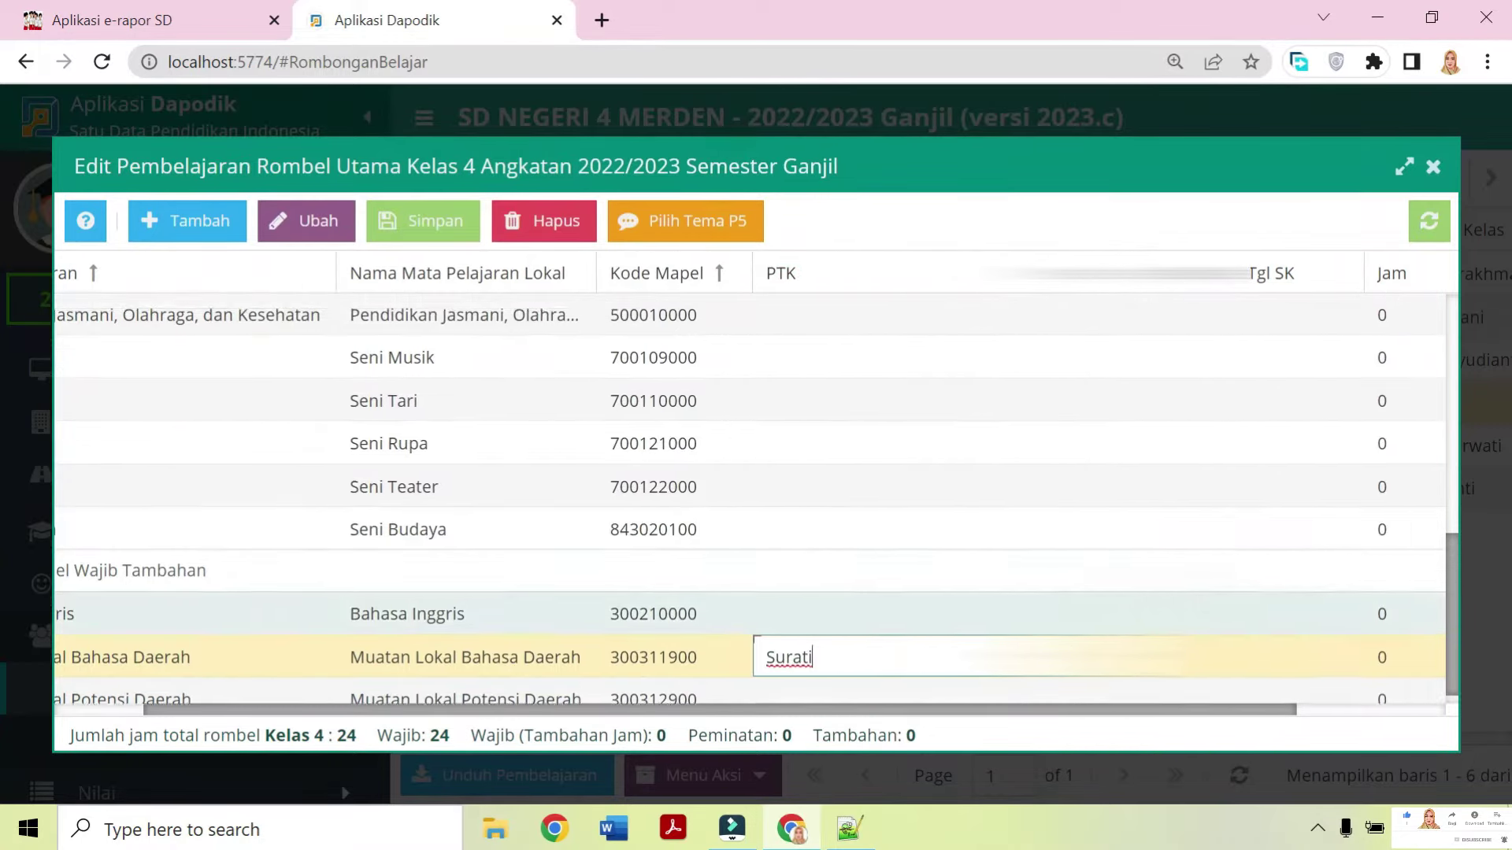
scroll(748, 496, "up", 3)
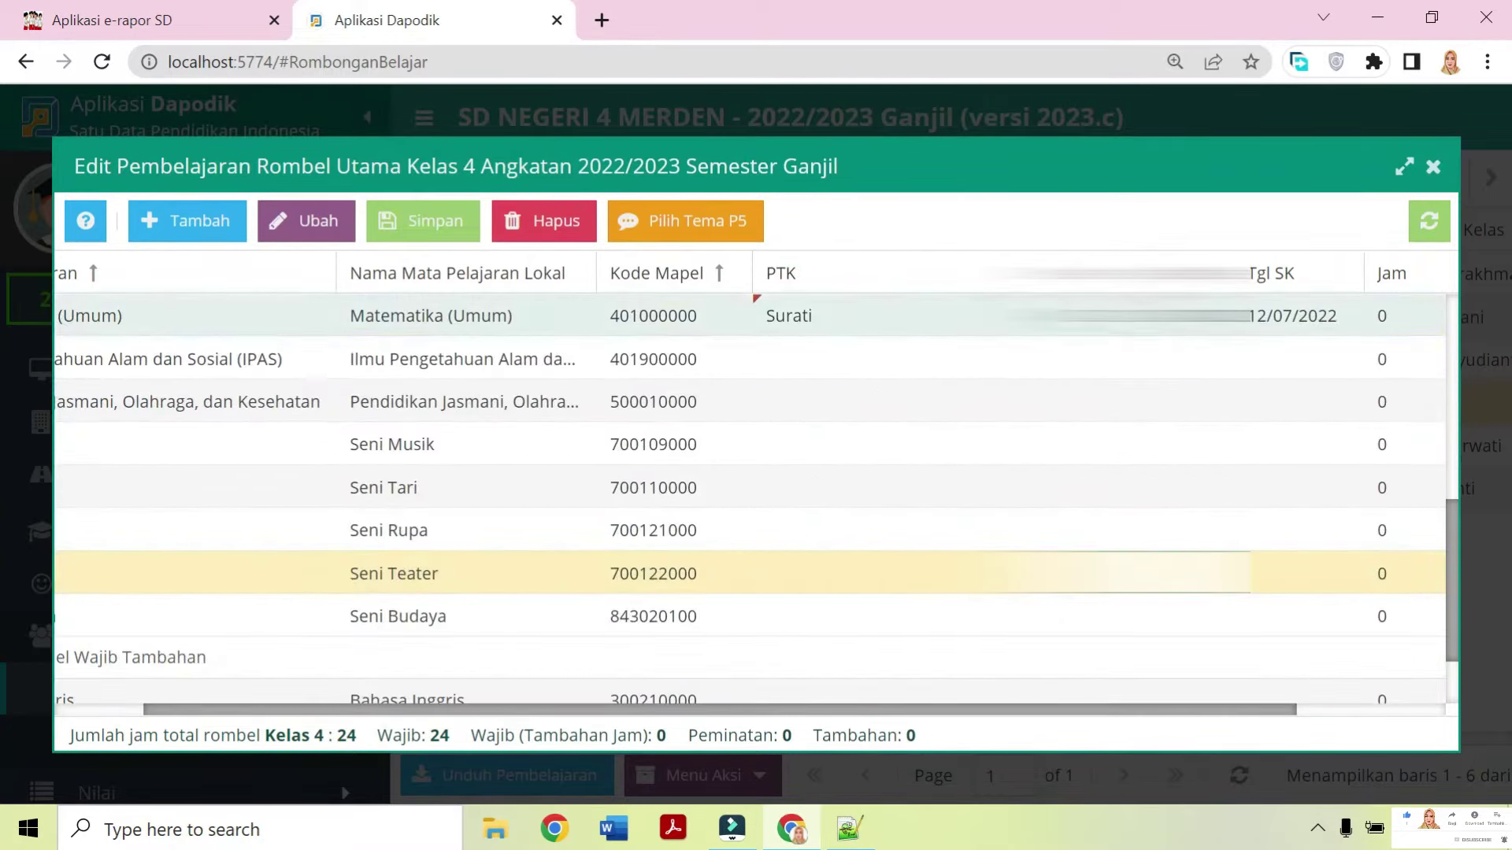
left_click(472, 315)
key("Down")
key("Down")
key("Down")
key("Down")
key("Down")
key("Down")
key("Down")
key("Down")
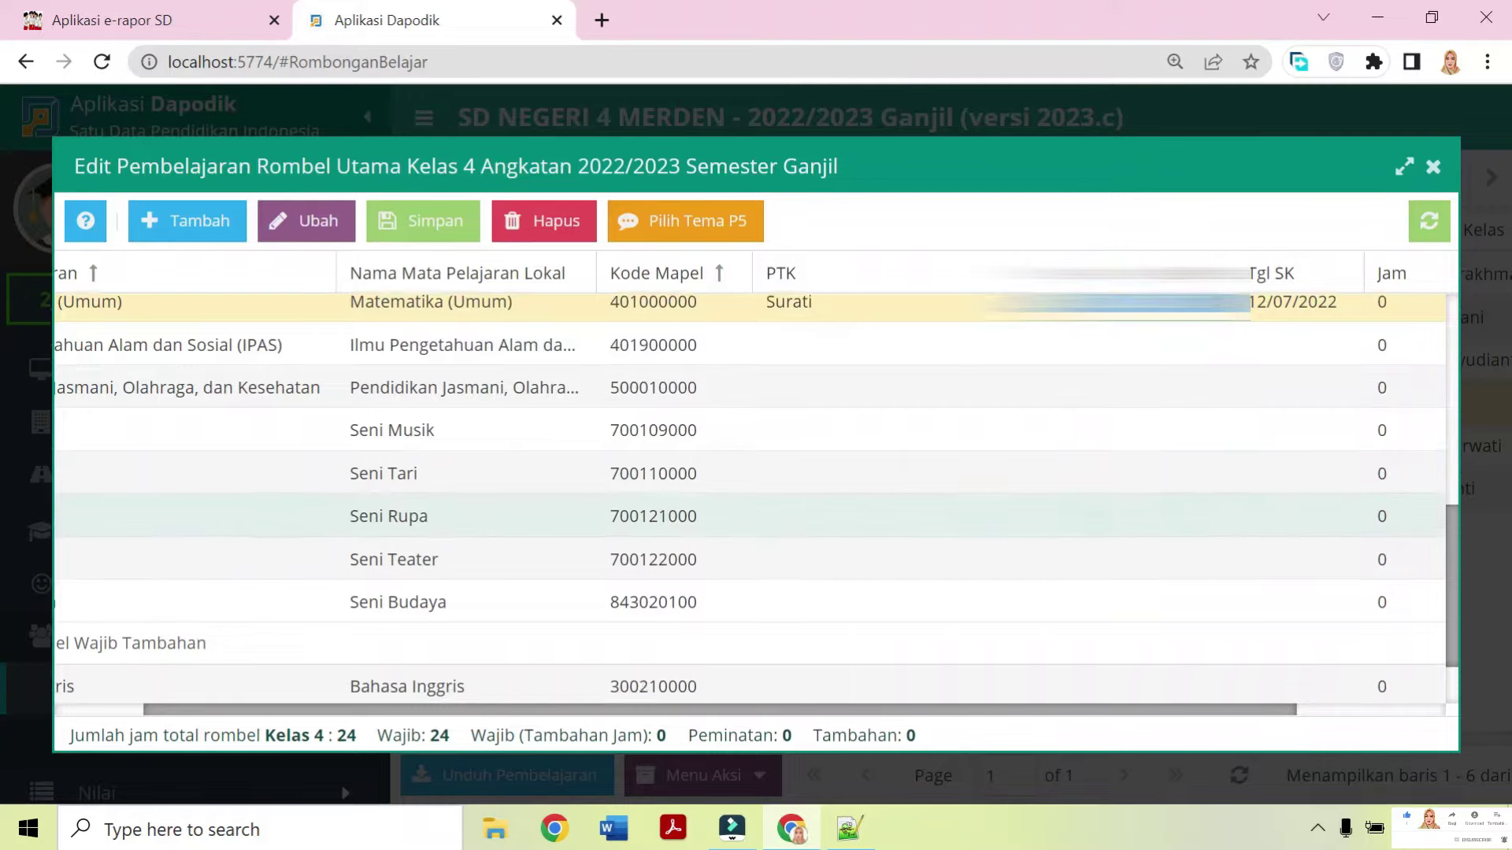
key("Down")
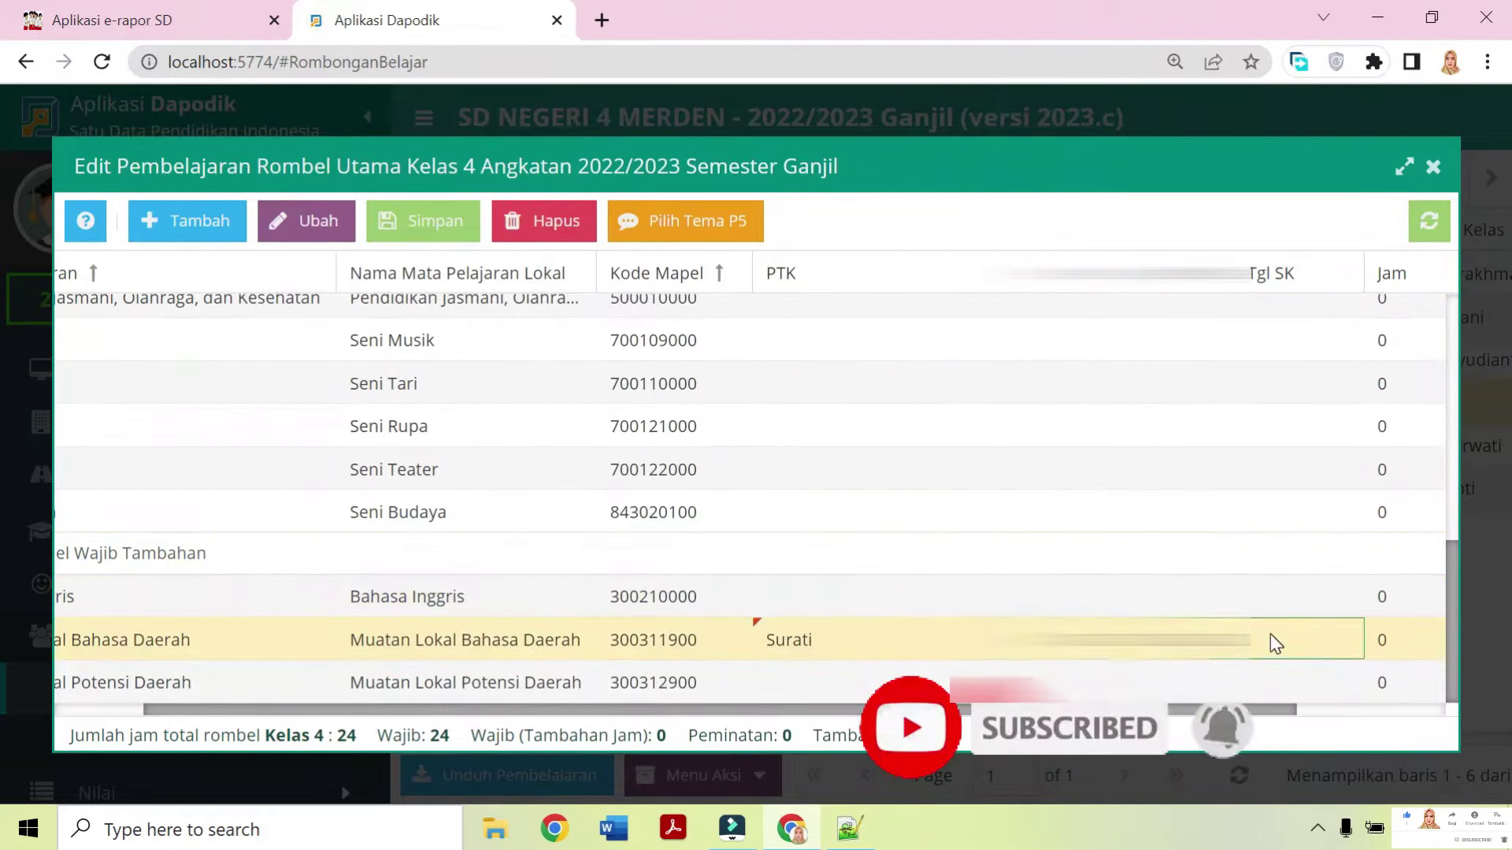
Copy the Tgl SK 12/07/2022 from Matematika (Umum) to Muatan Lokal Bahasa Daerah.
scroll(1269, 635, "up", 3)
double_click(1281, 451)
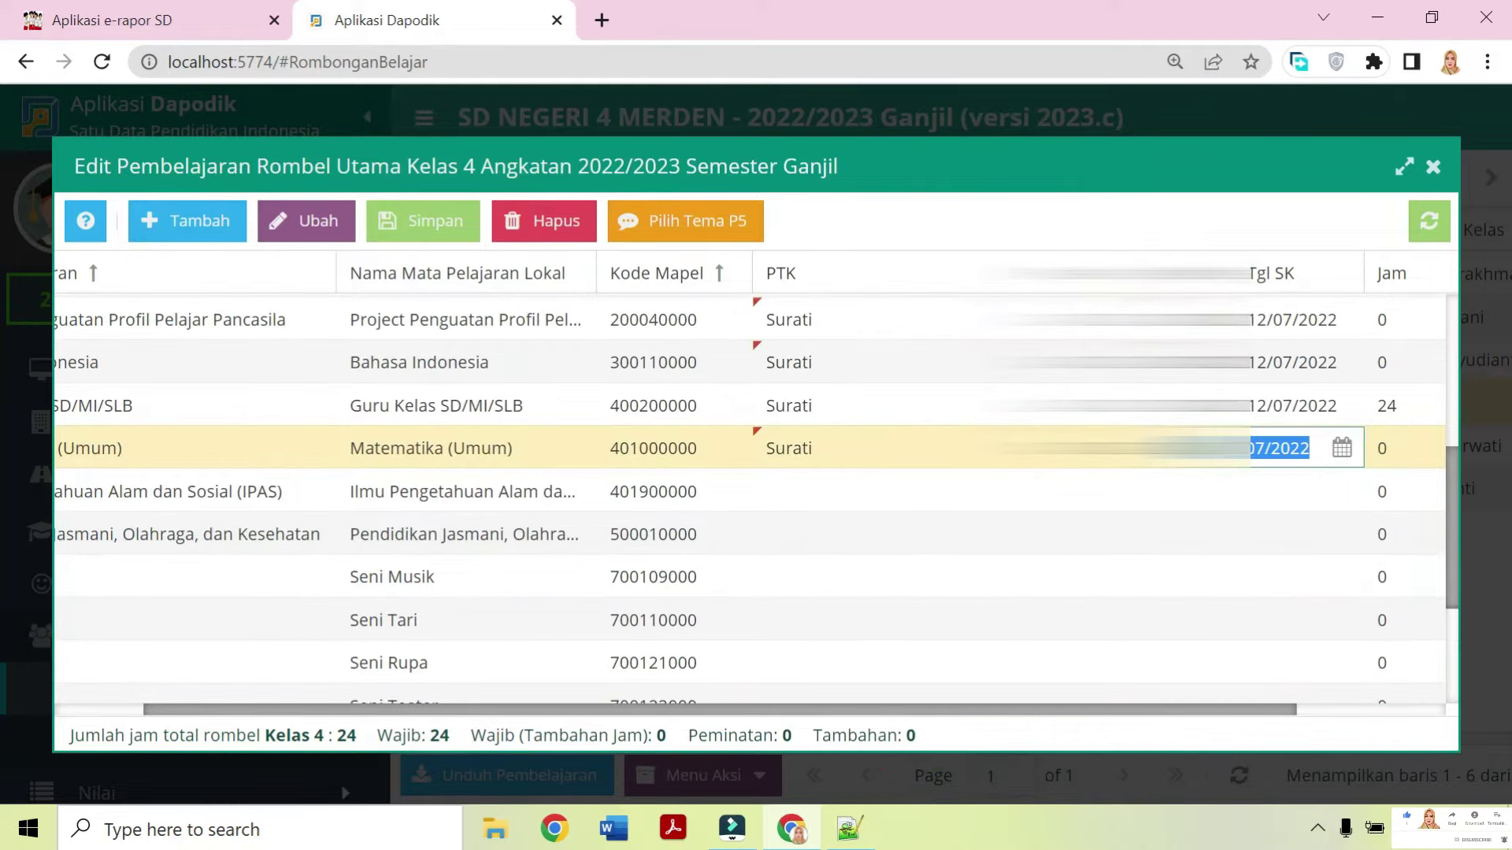
scroll(1262, 517, "down", 3)
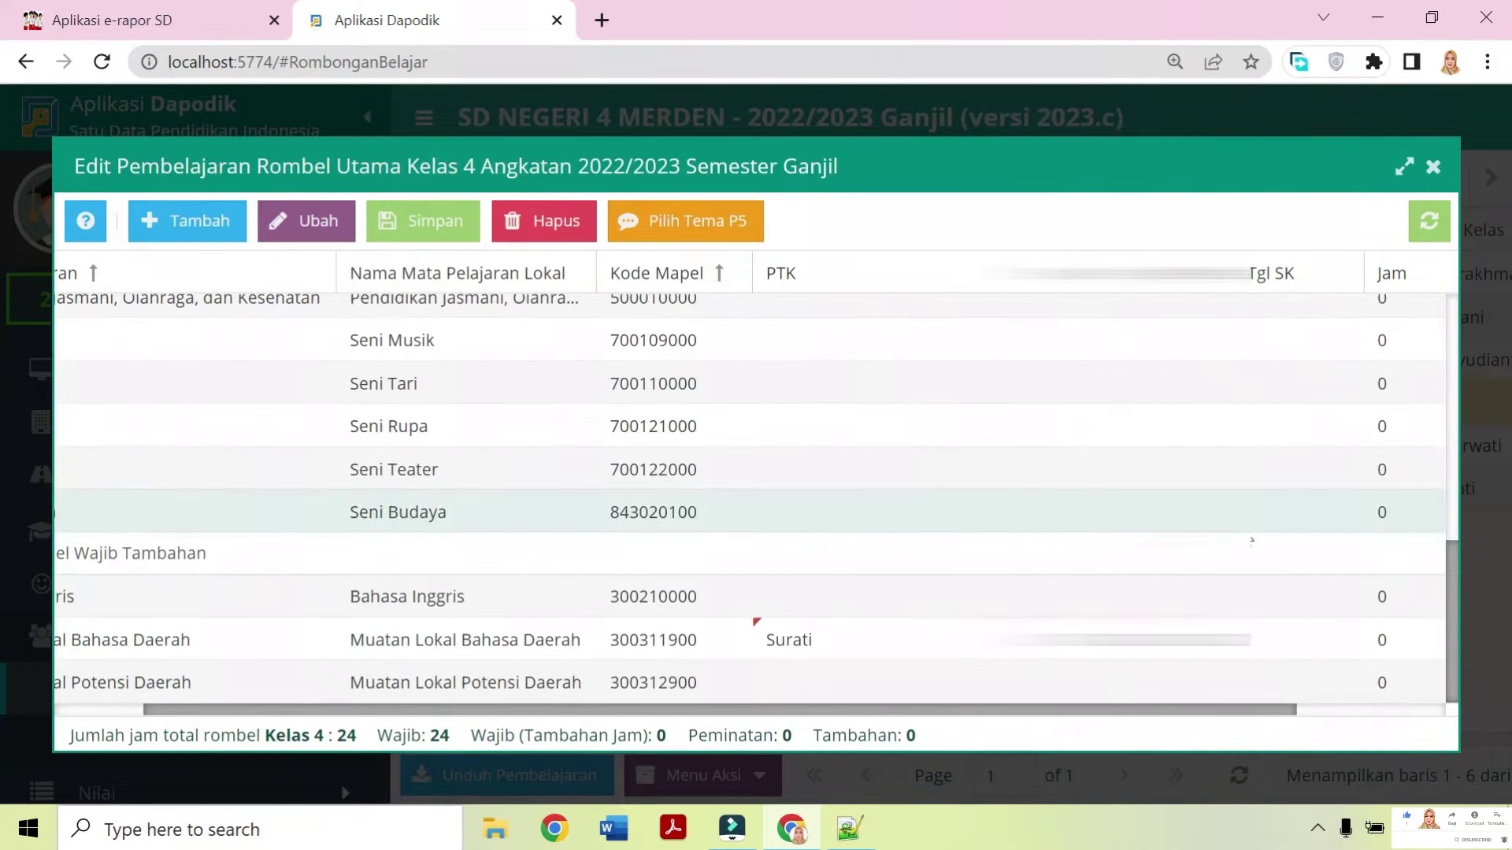
double_click(1279, 637)
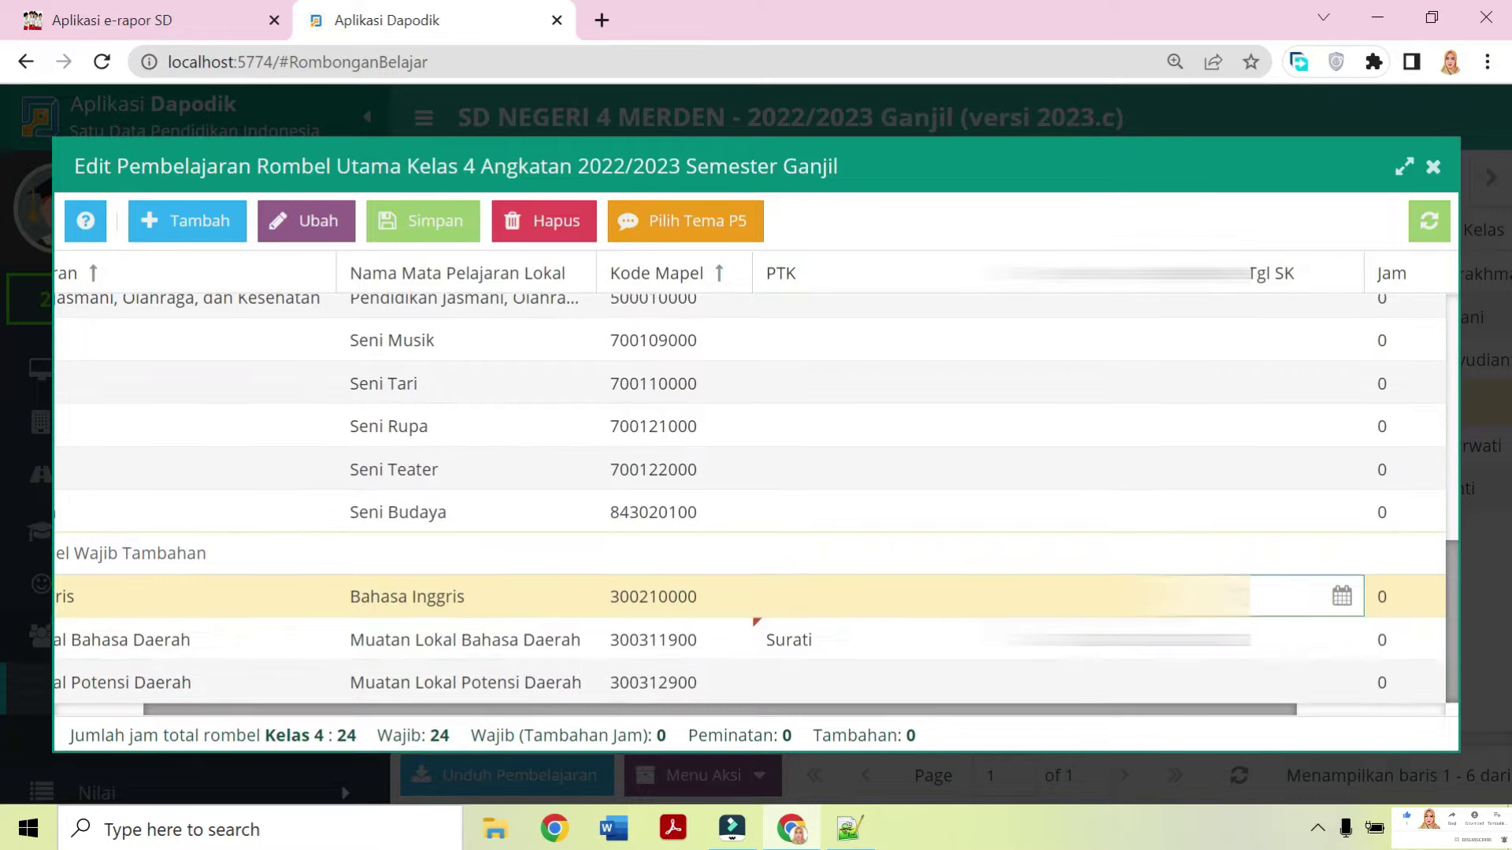
left_click(1281, 639)
double_click(1280, 635)
key("ctrl+v")
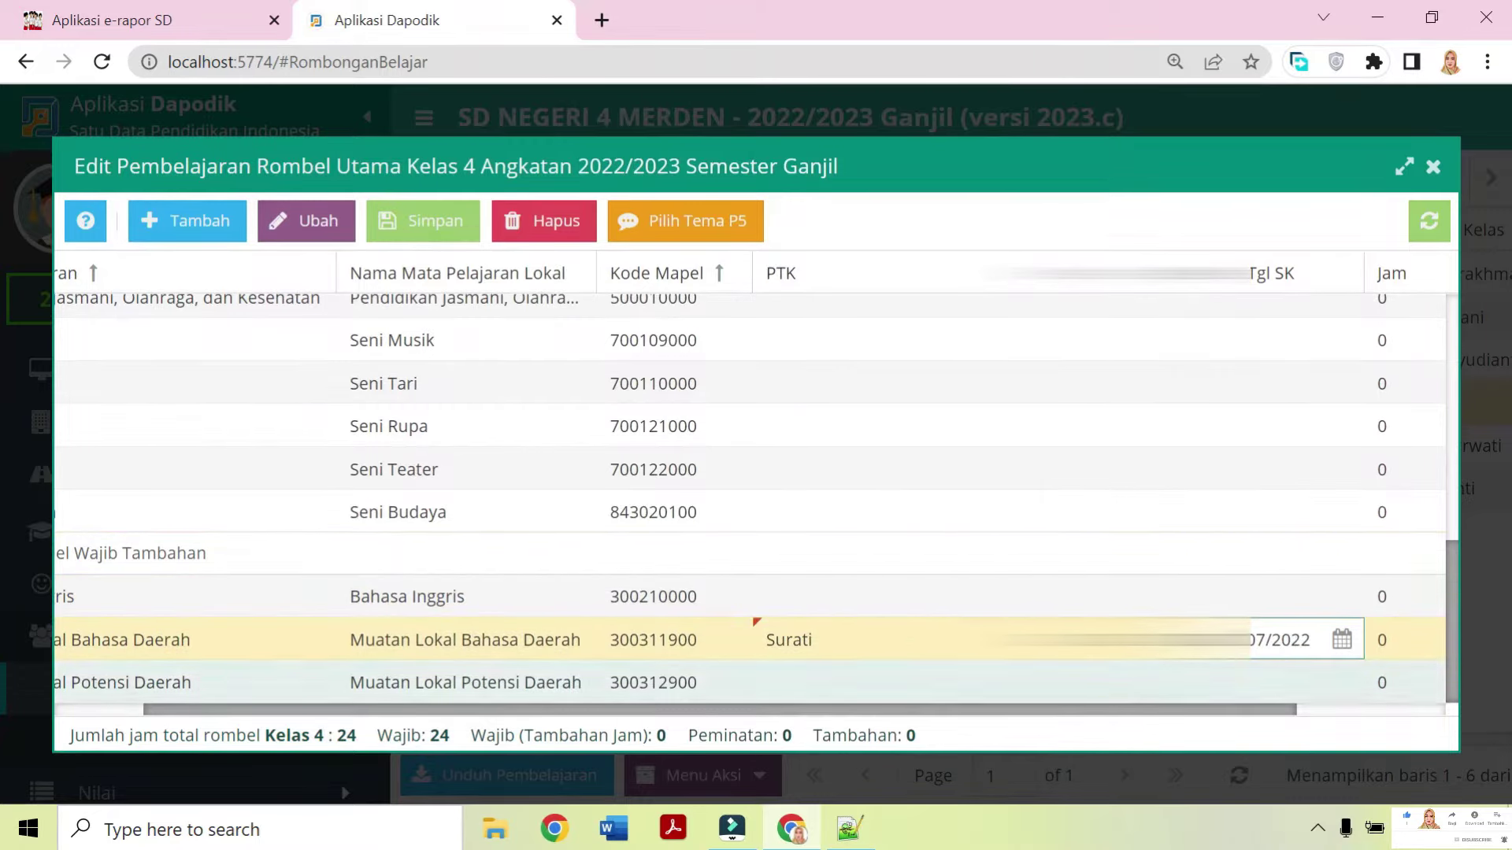
Copy the PTK name from Muatan Lokal Bahasa Daerah to Muatan Lokal Potensi Daerah.
left_click(925, 686)
left_click_drag(857, 708, 299, 671)
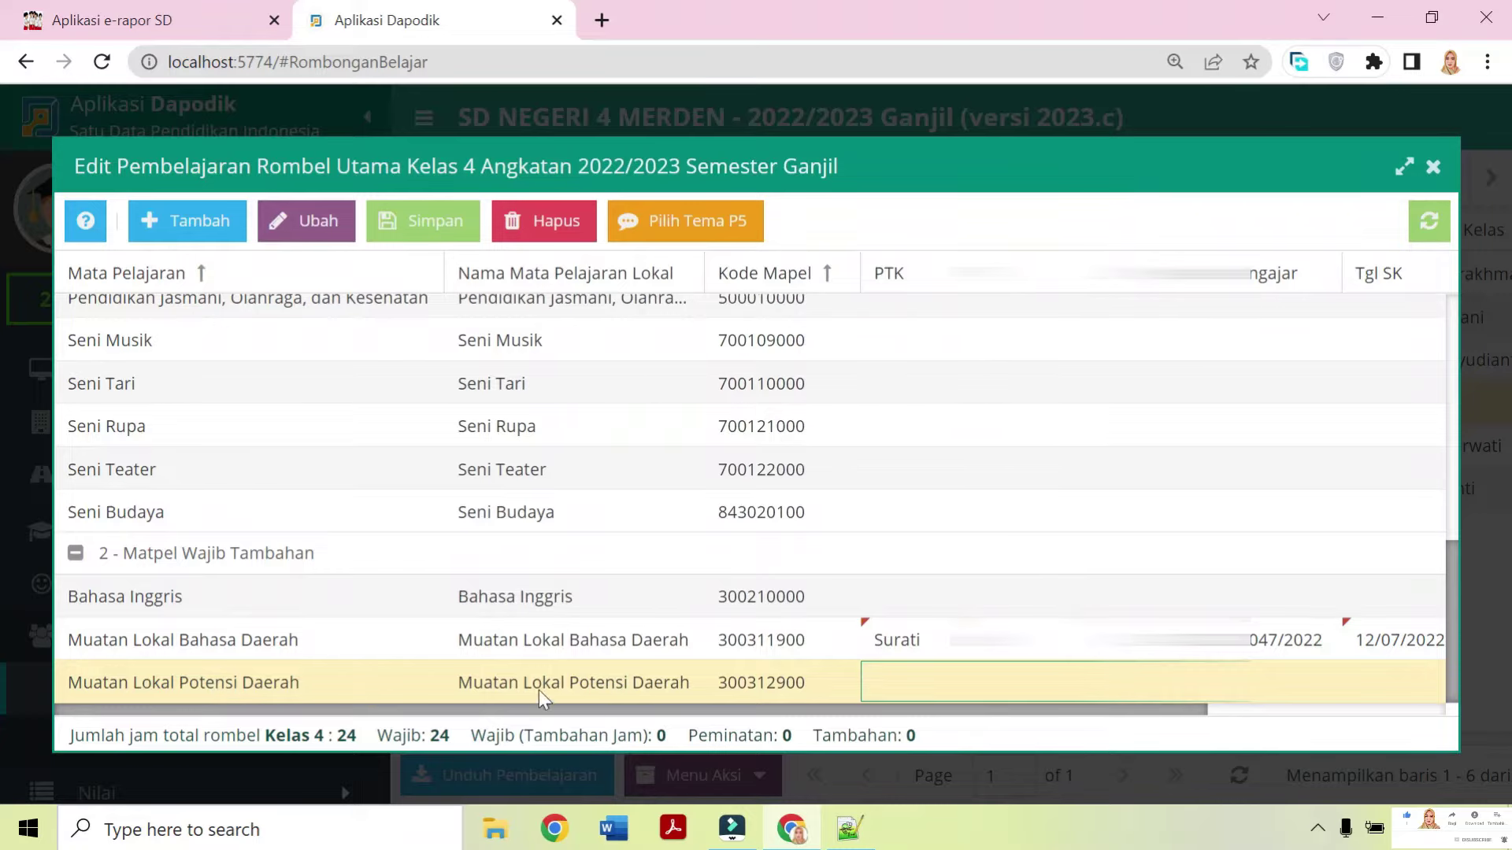
left_click(939, 647)
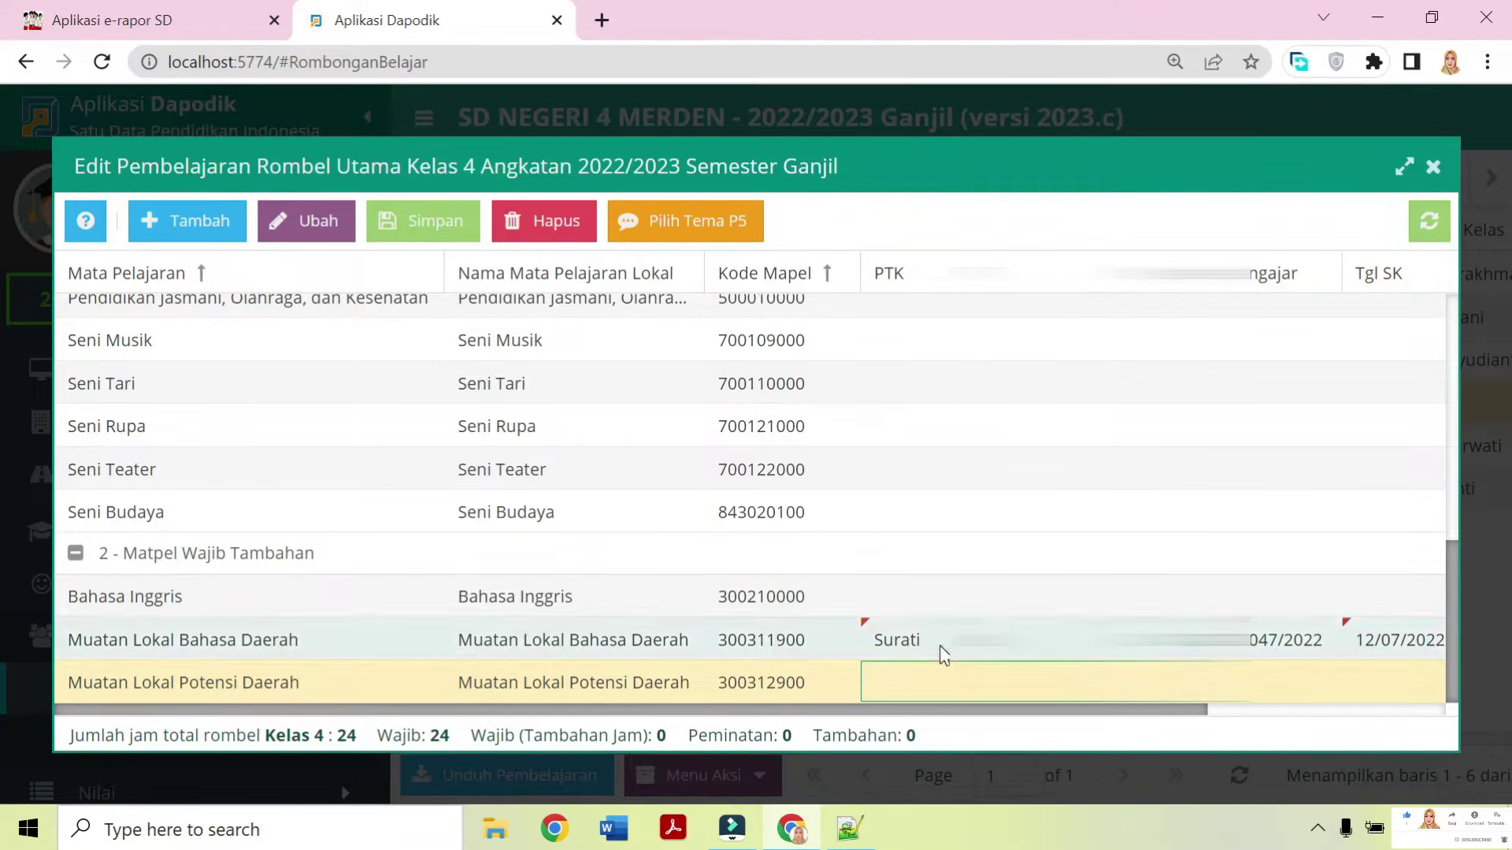
left_click(944, 653)
key("ctrl+c")
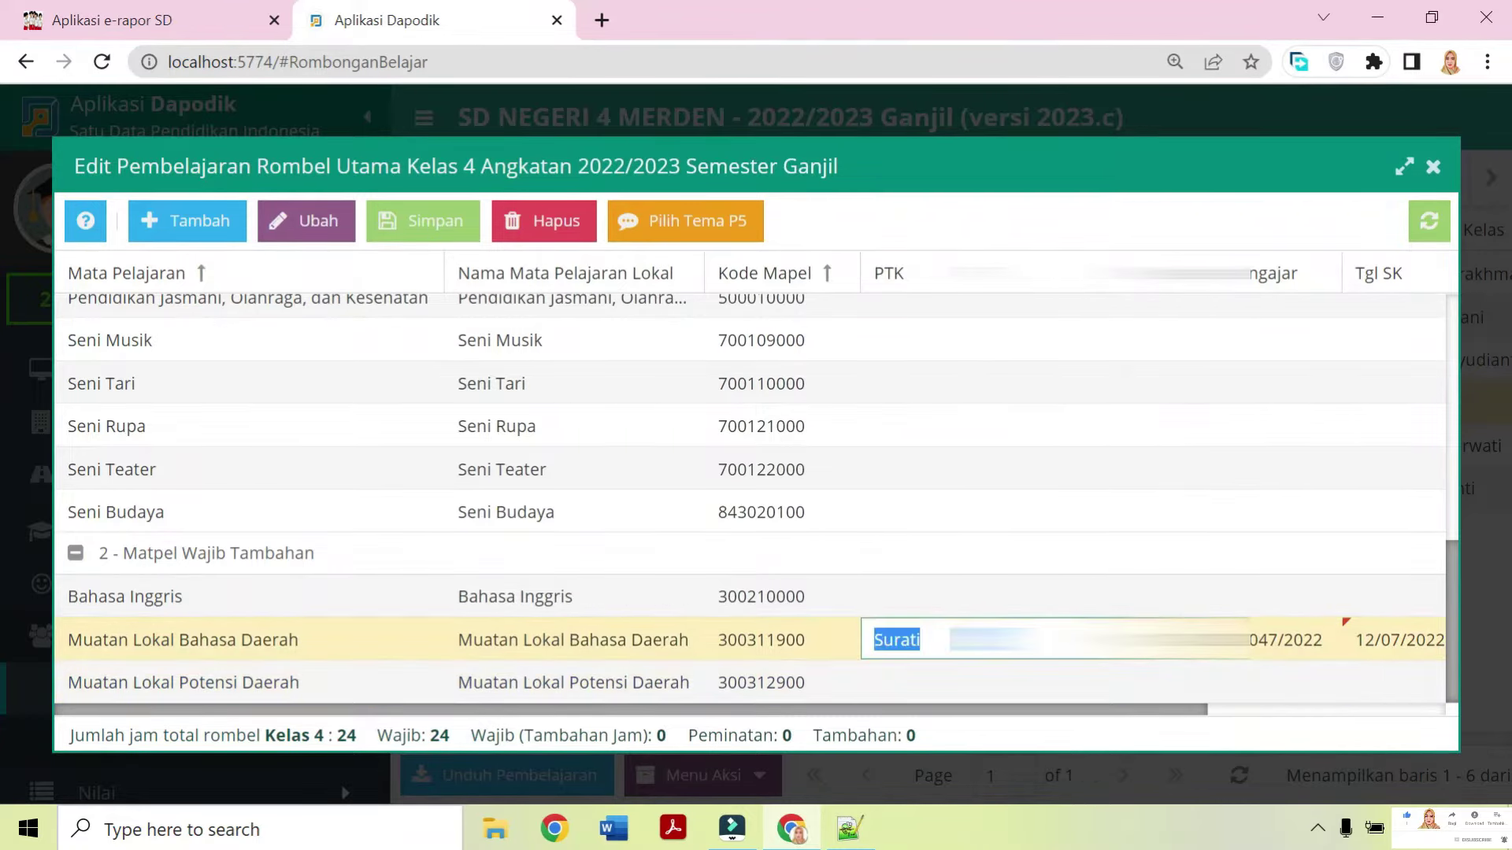
left_click(931, 677)
left_click(931, 678)
key("ctrl+v")
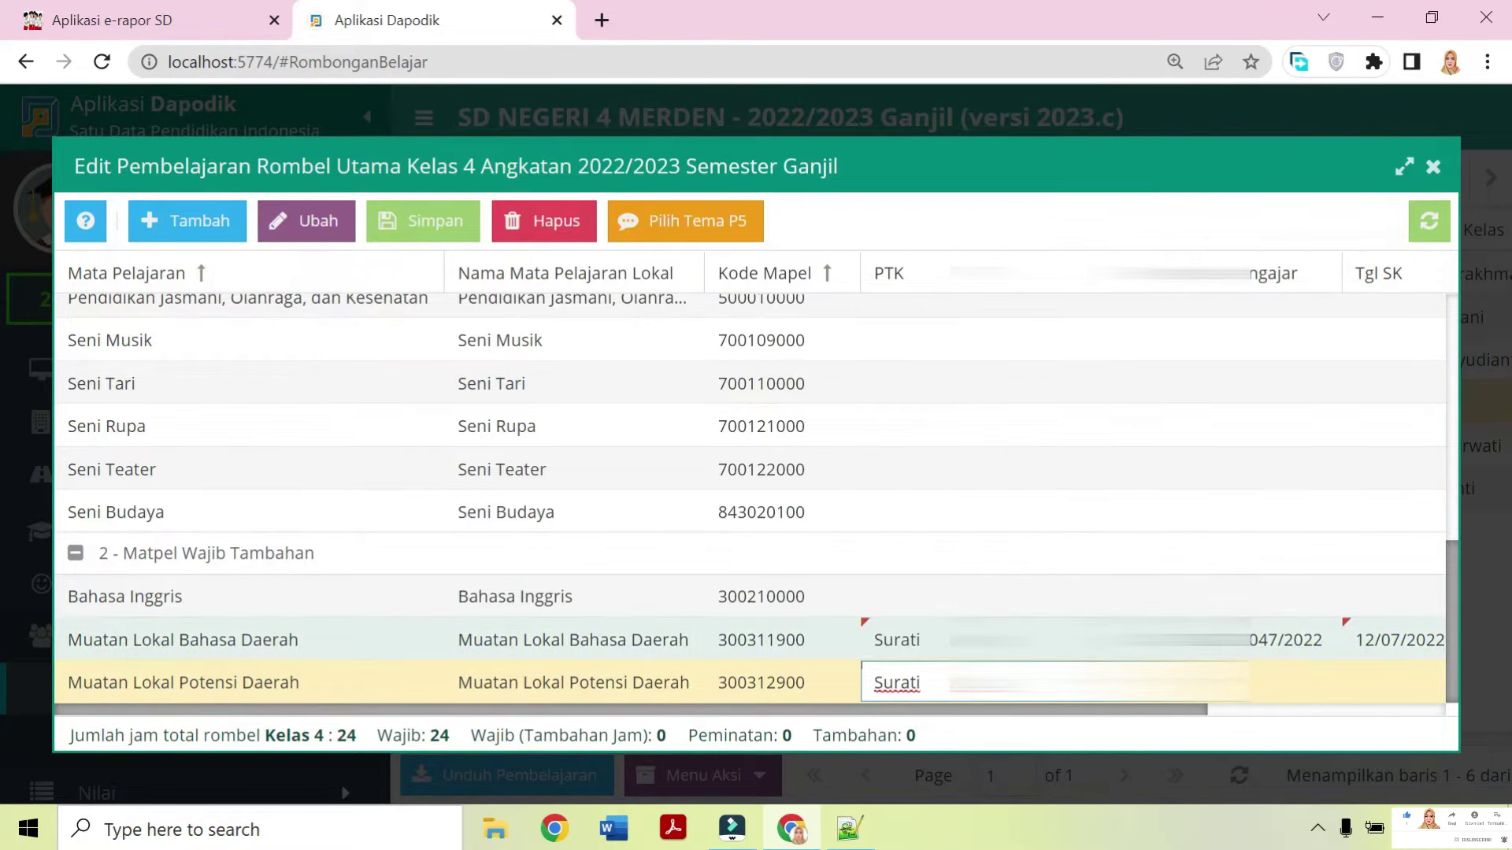
Copy the SK Mengajar number and Tgl SK 12/07/2022 from Muatan Lokal Bahasa Daerah to Muatan Lokal Potensi Daerah.
left_click(1286, 639)
left_click(1295, 682)
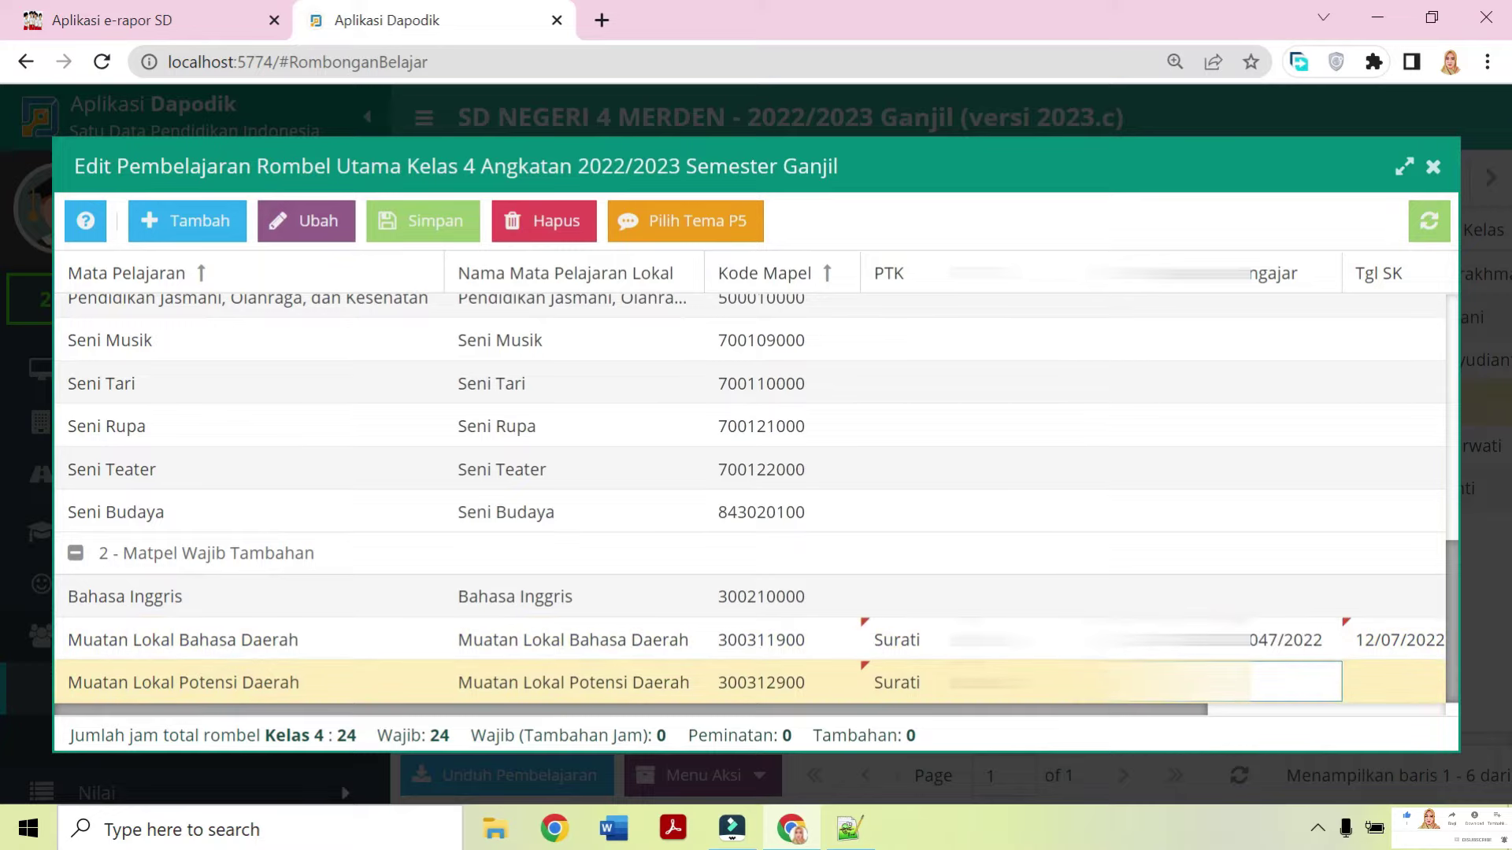
left_click_drag(1188, 719, 1282, 715)
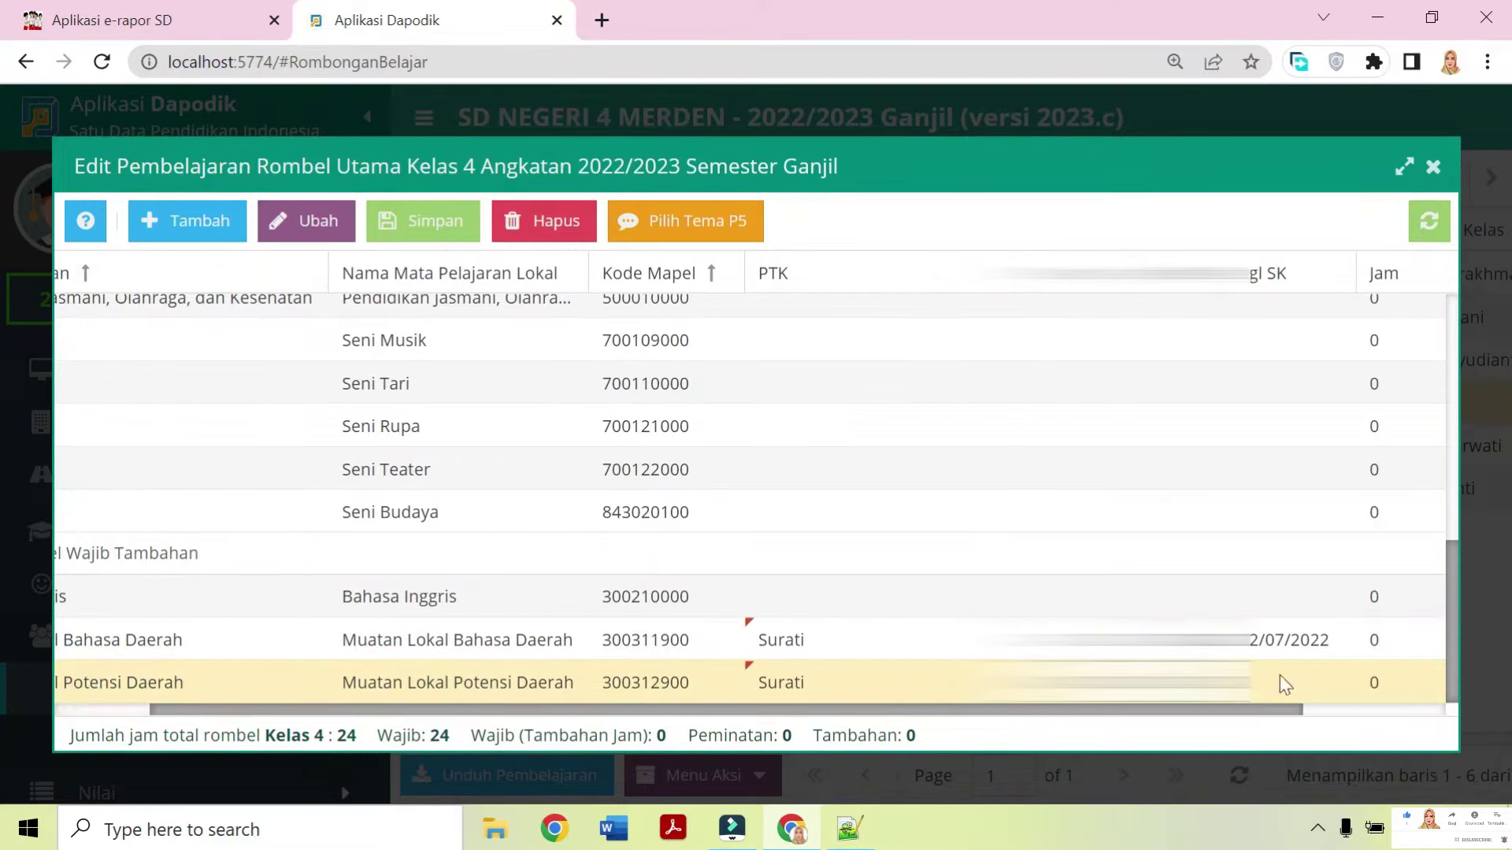
left_click(1285, 651)
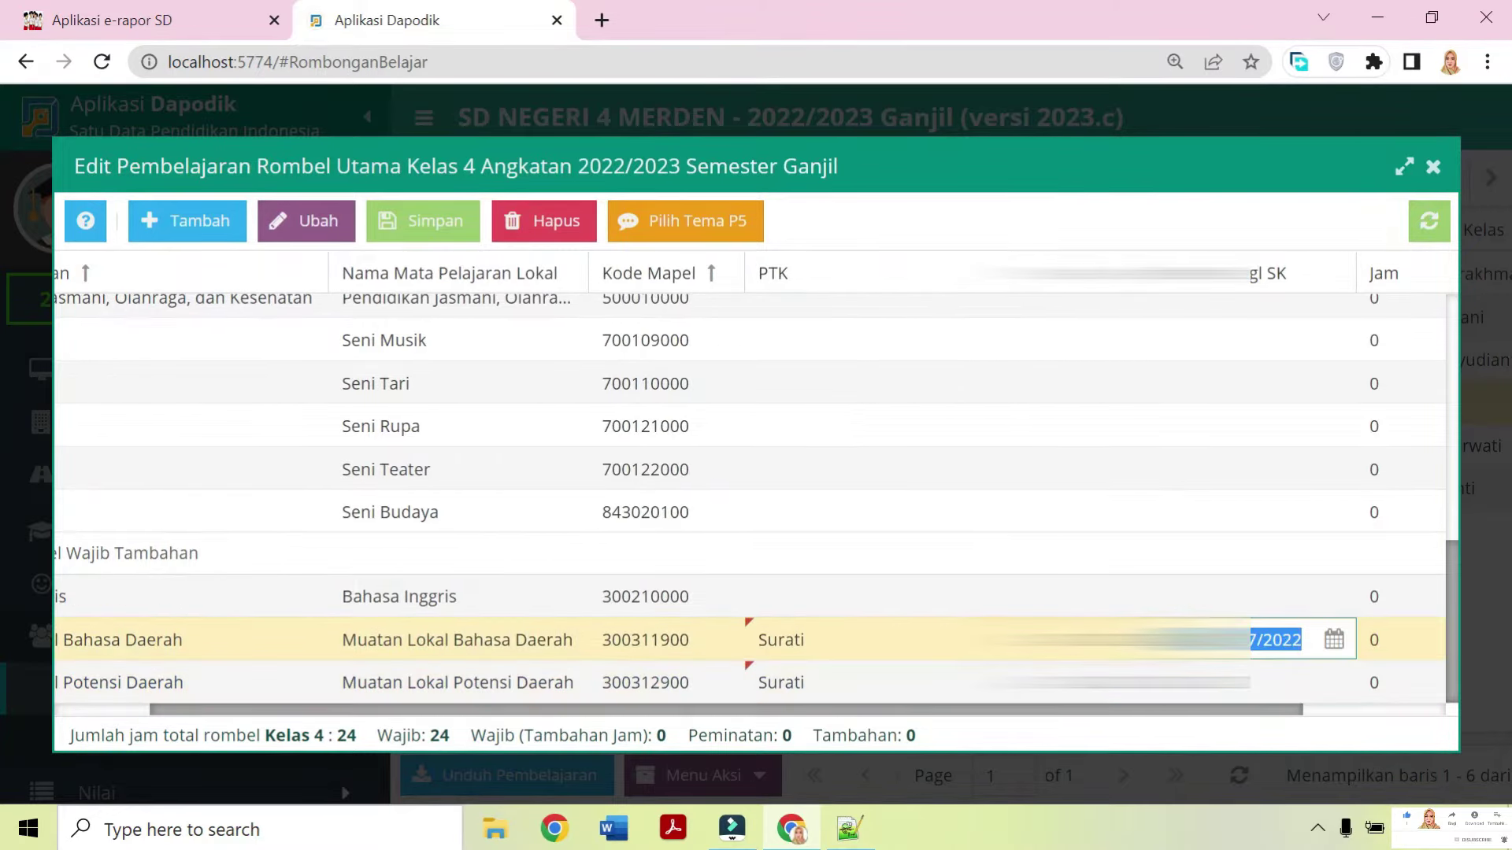
left_click(1265, 680)
type("2/07/2022")
left_click(1265, 596)
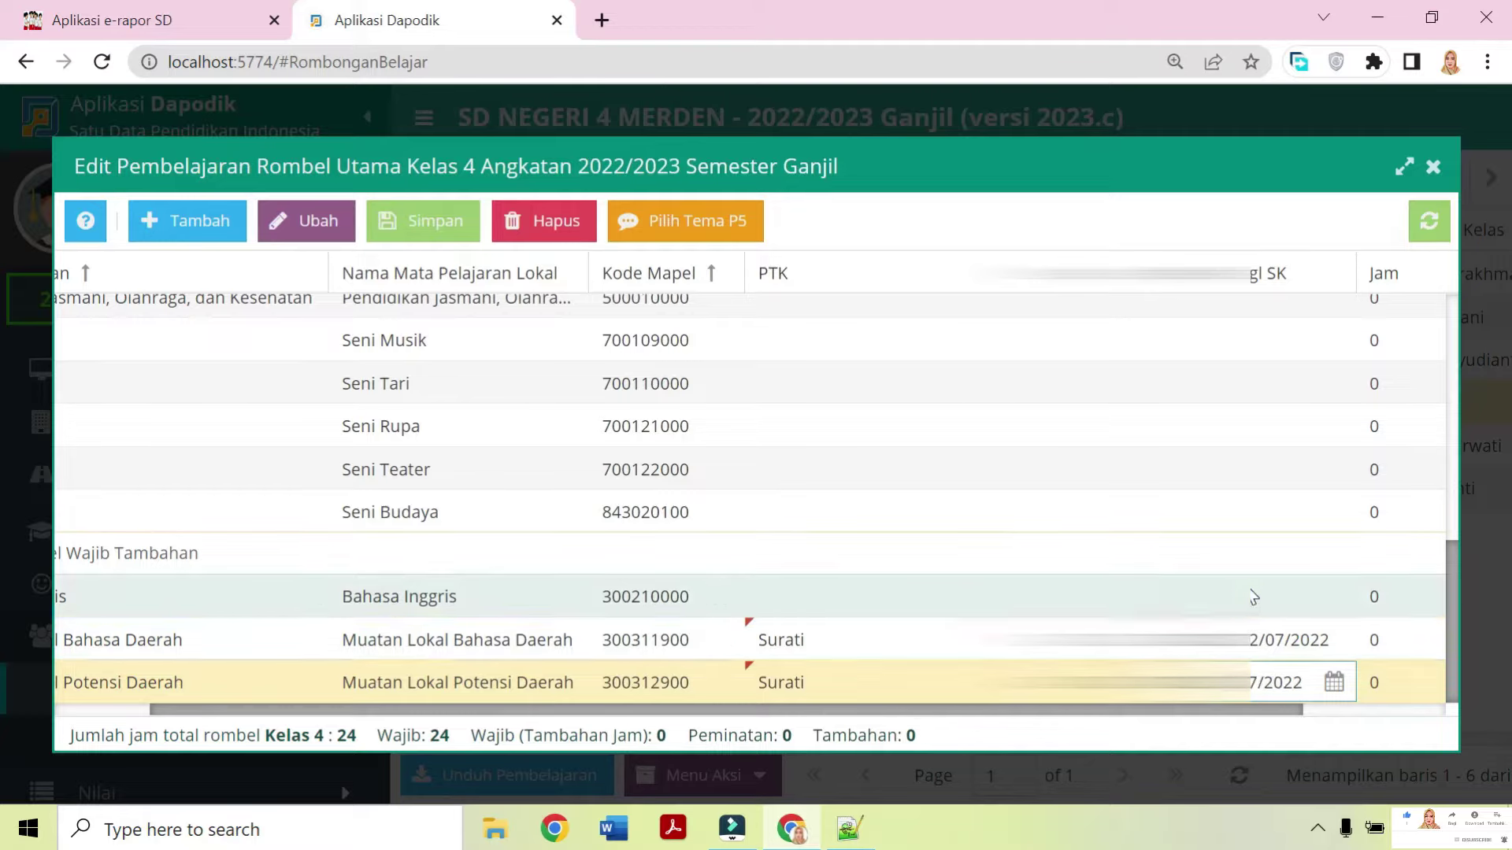
Review the PTK, SK Mengajar and Tgl SK entries across all Matpel Wajib and Matpel Wajib Tambahan subjects.
scroll(899, 659, "up", 10)
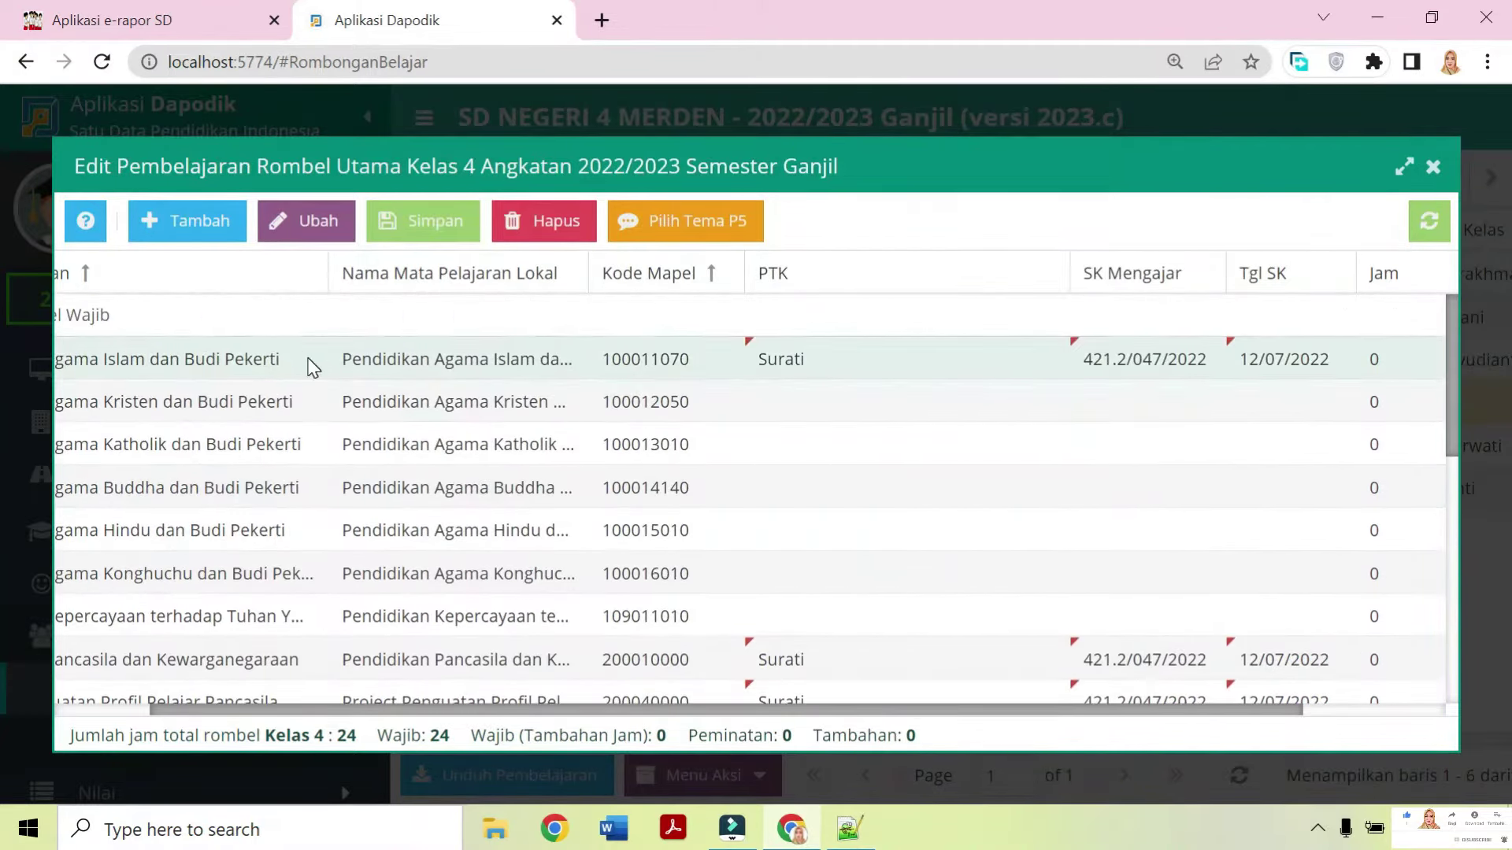
scroll(313, 367, "down", 2)
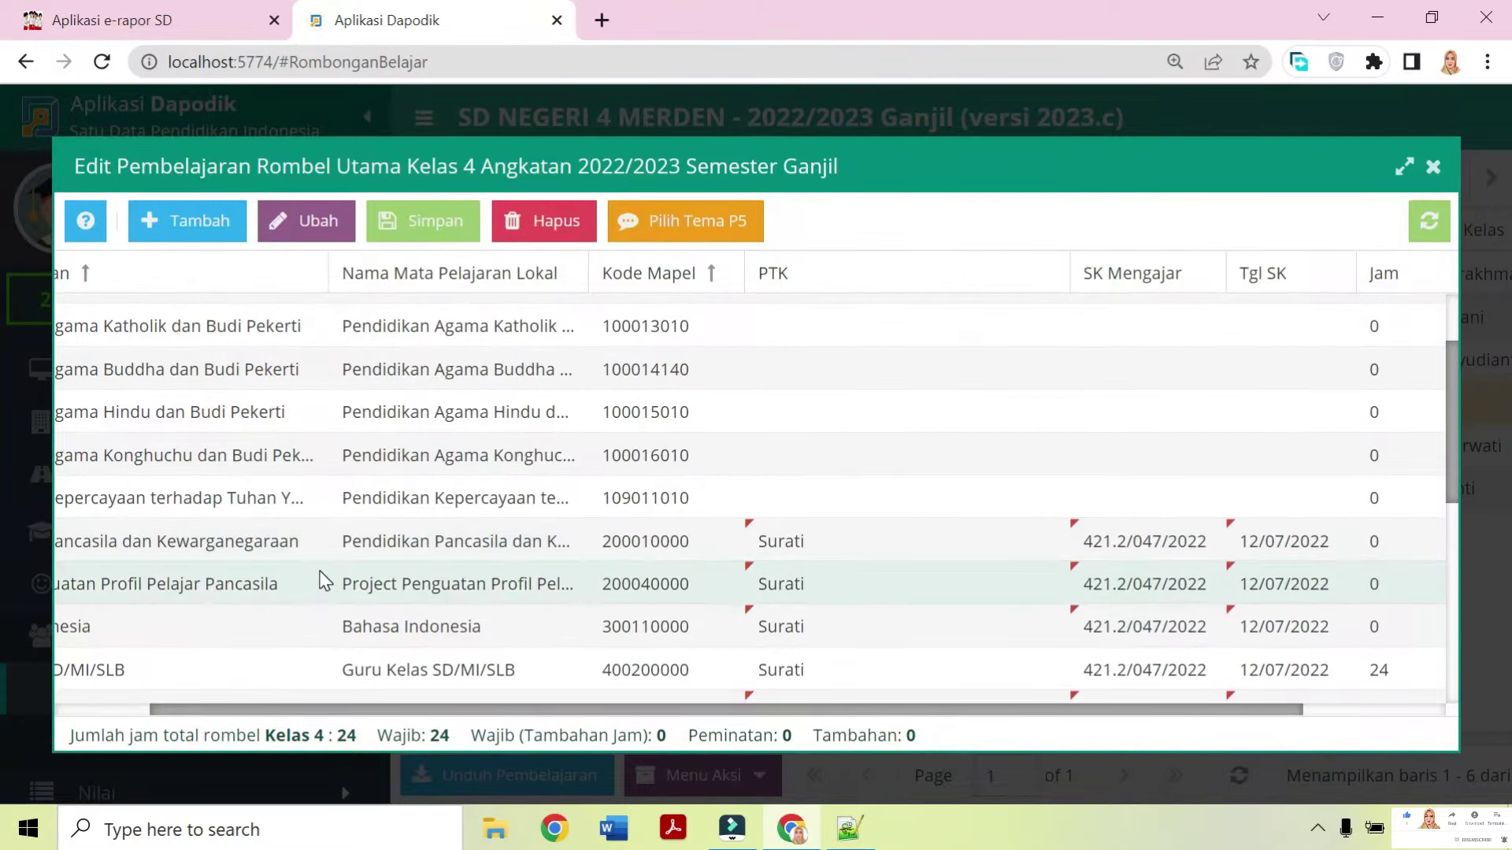
scroll(323, 583, "down", 2)
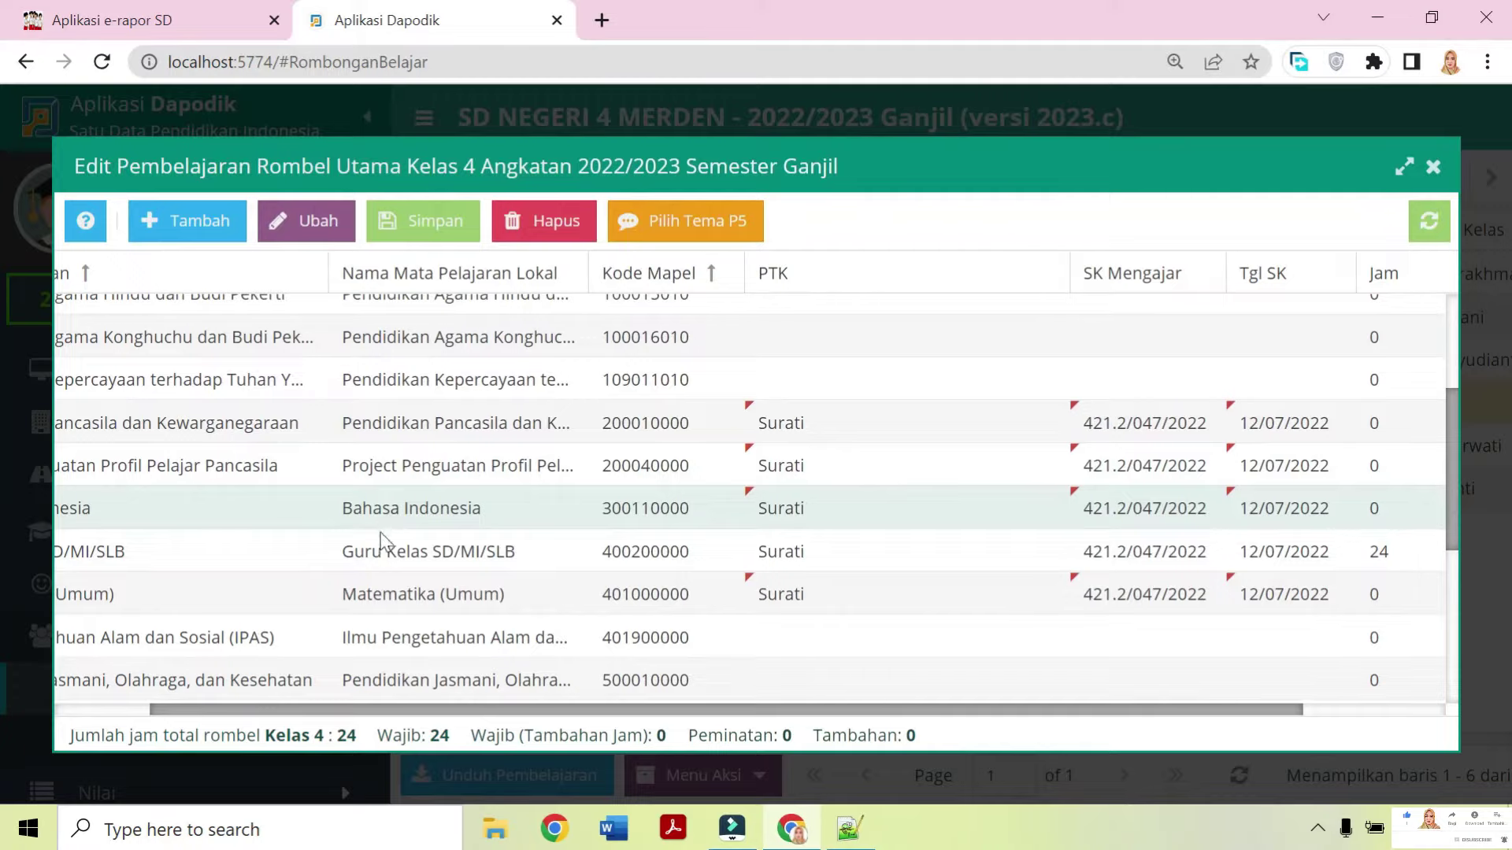
scroll(739, 614, "down", 6)
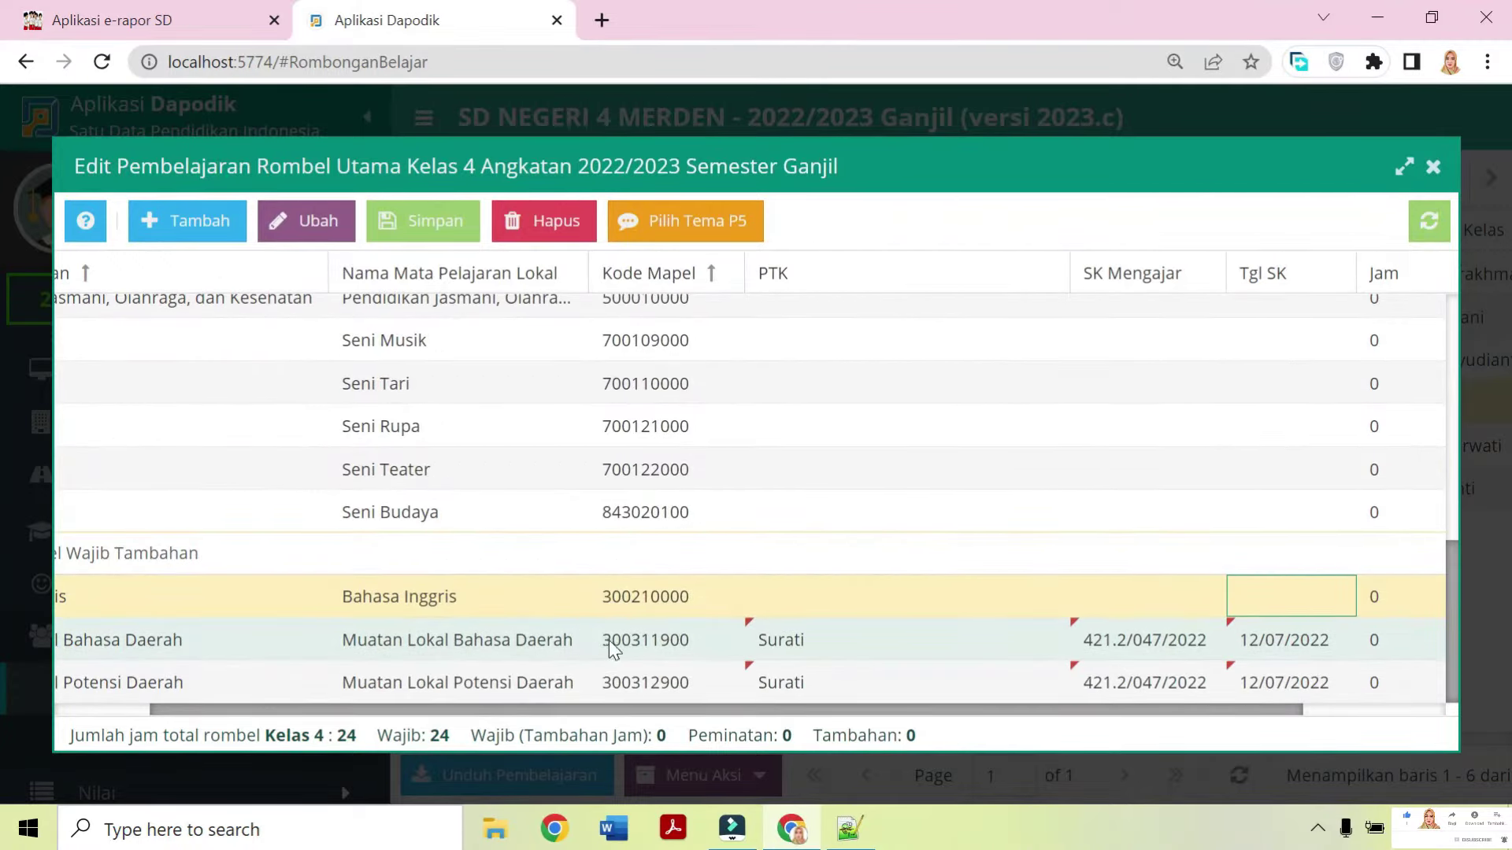
scroll(787, 653, "up", 4)
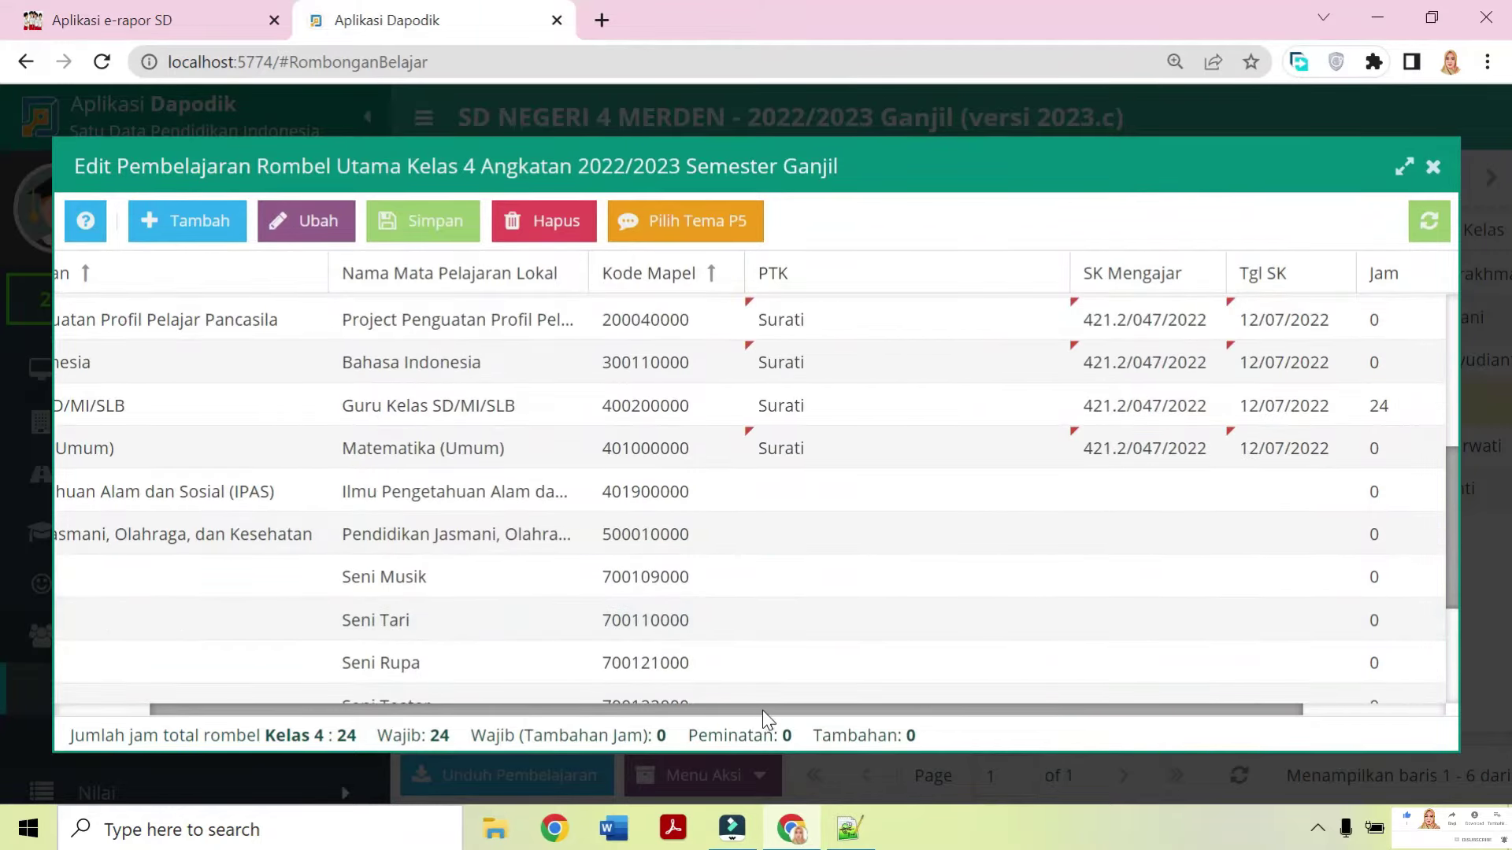
left_click_drag(762, 710, 673, 611)
scroll(890, 547, "up", 3)
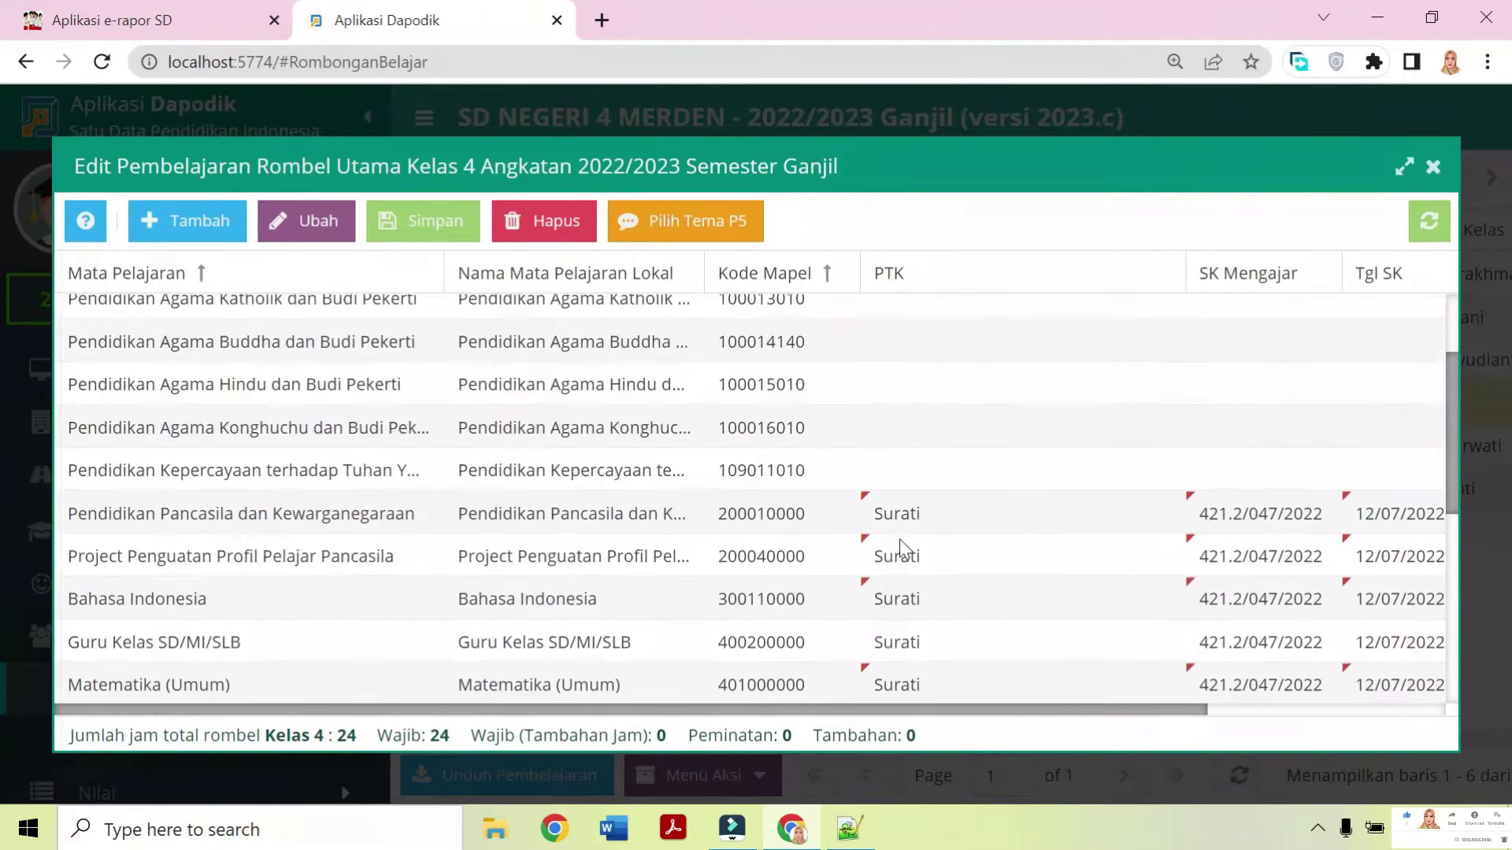
scroll(921, 513, "down", 3)
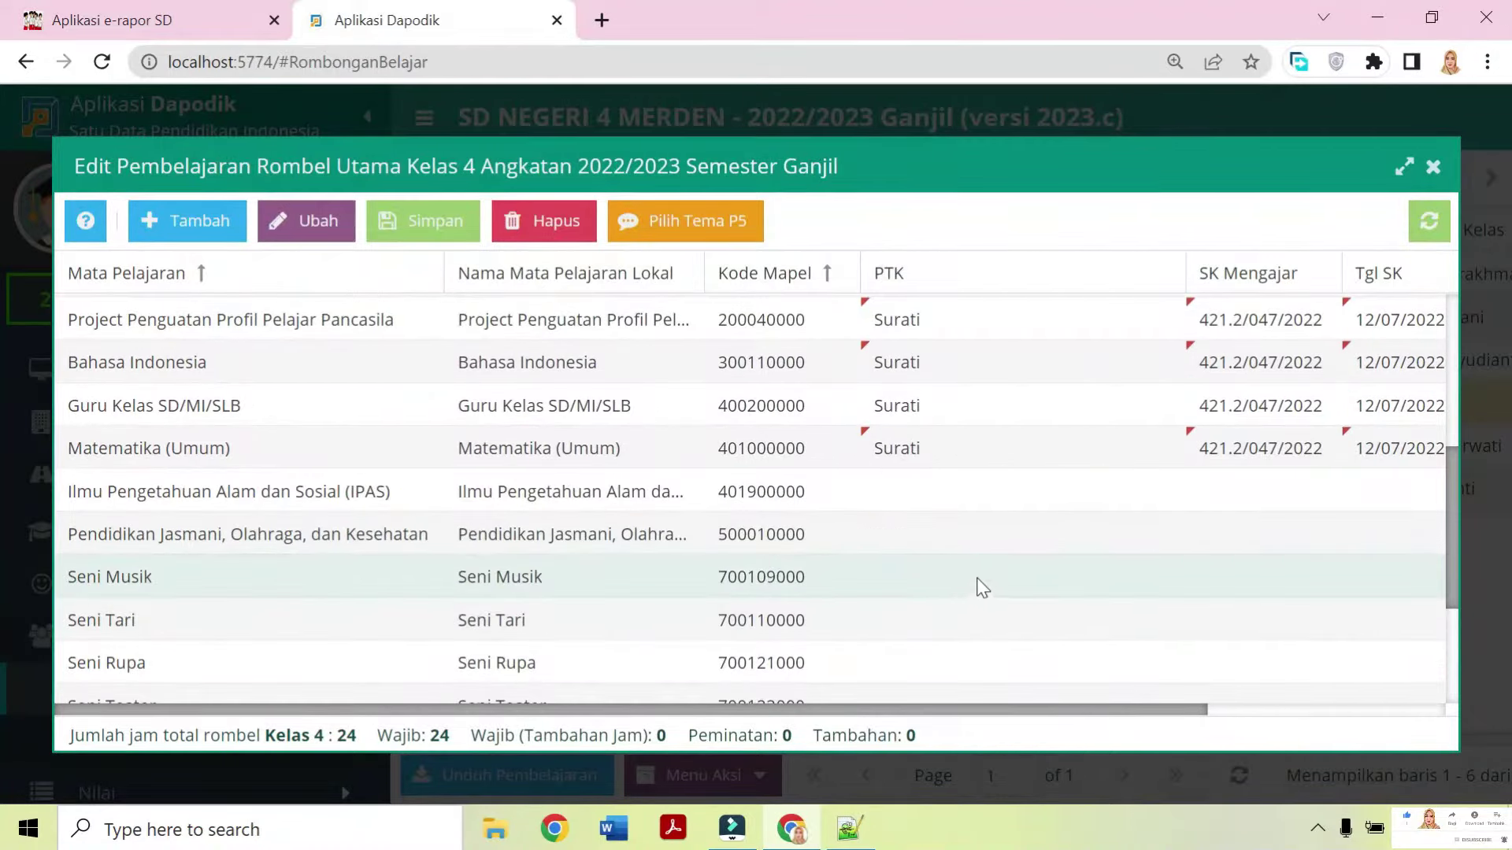
scroll(979, 587, "down", 4)
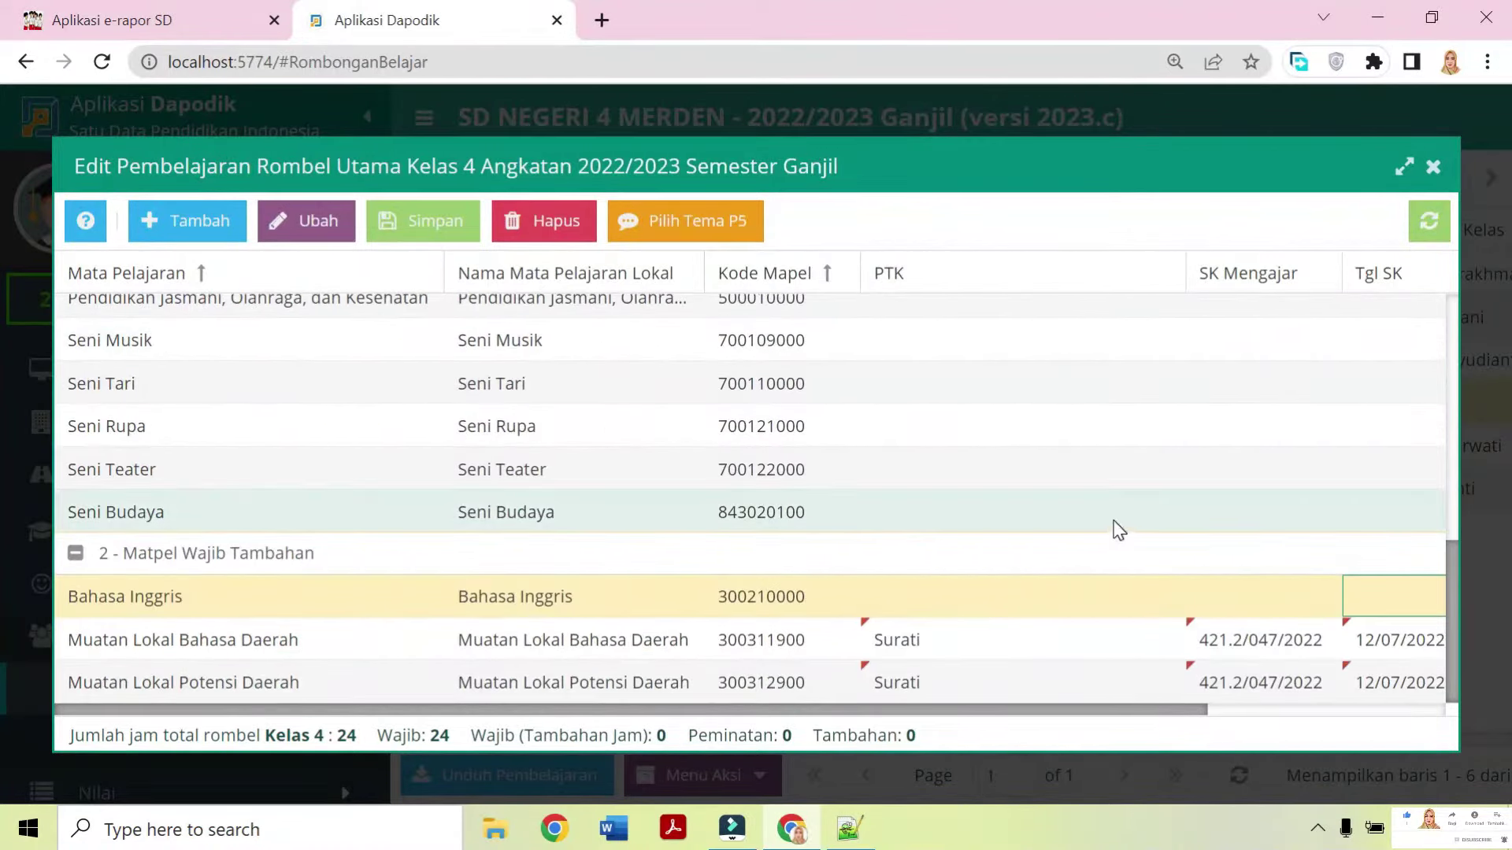
Save the Kelas 4 PTK, SK Mengajar and Tgl SK entries.
left_click(415, 236)
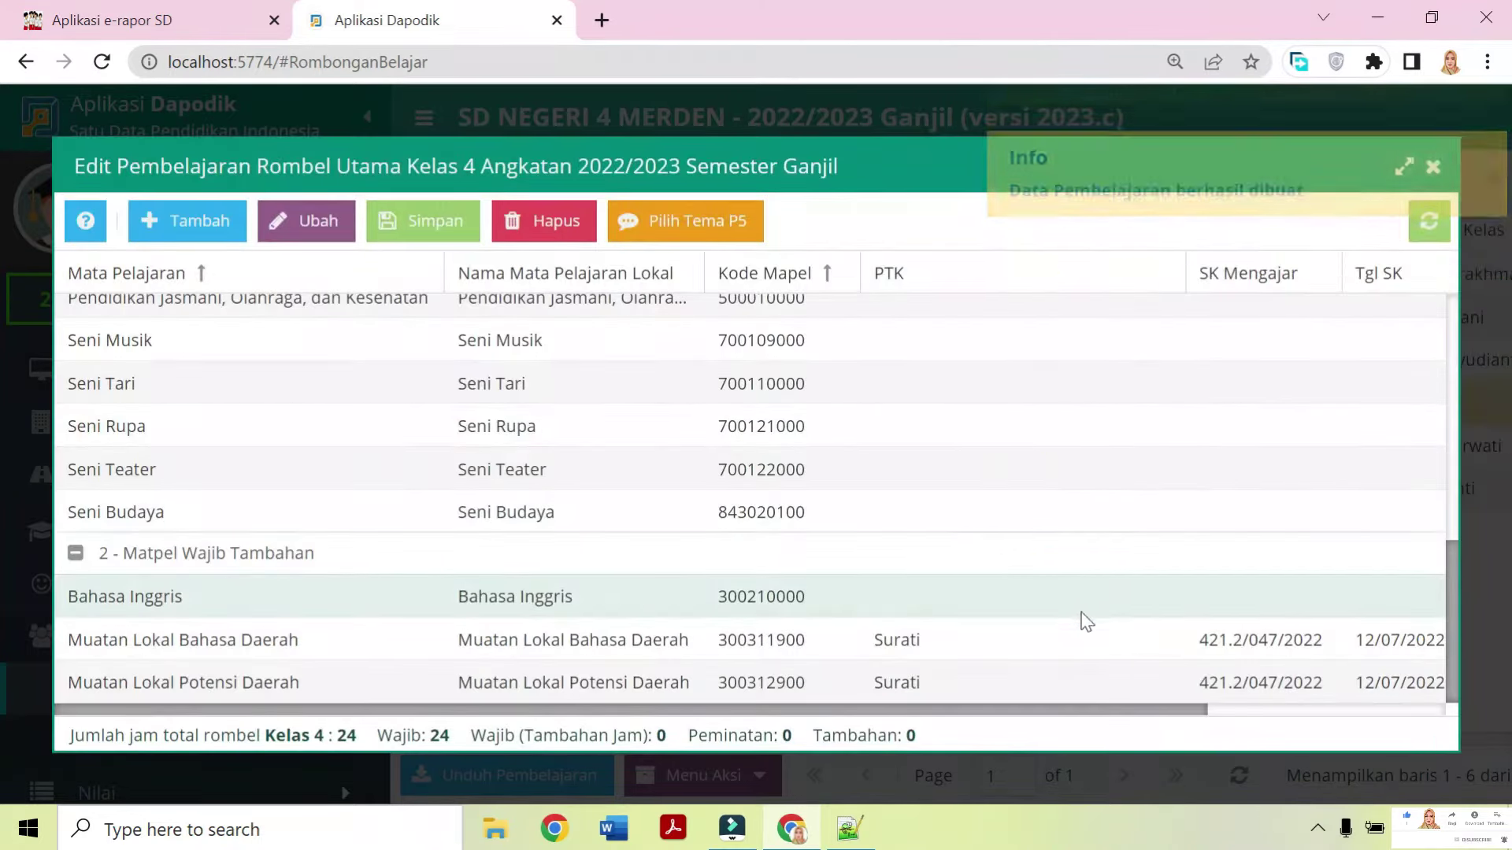
Review the Jam values of the Kelas 4 subjects, including Guru Kelas SD/MI/SLB, against the subject list in e-Rapor SD.
left_click_drag(1073, 710, 1373, 673)
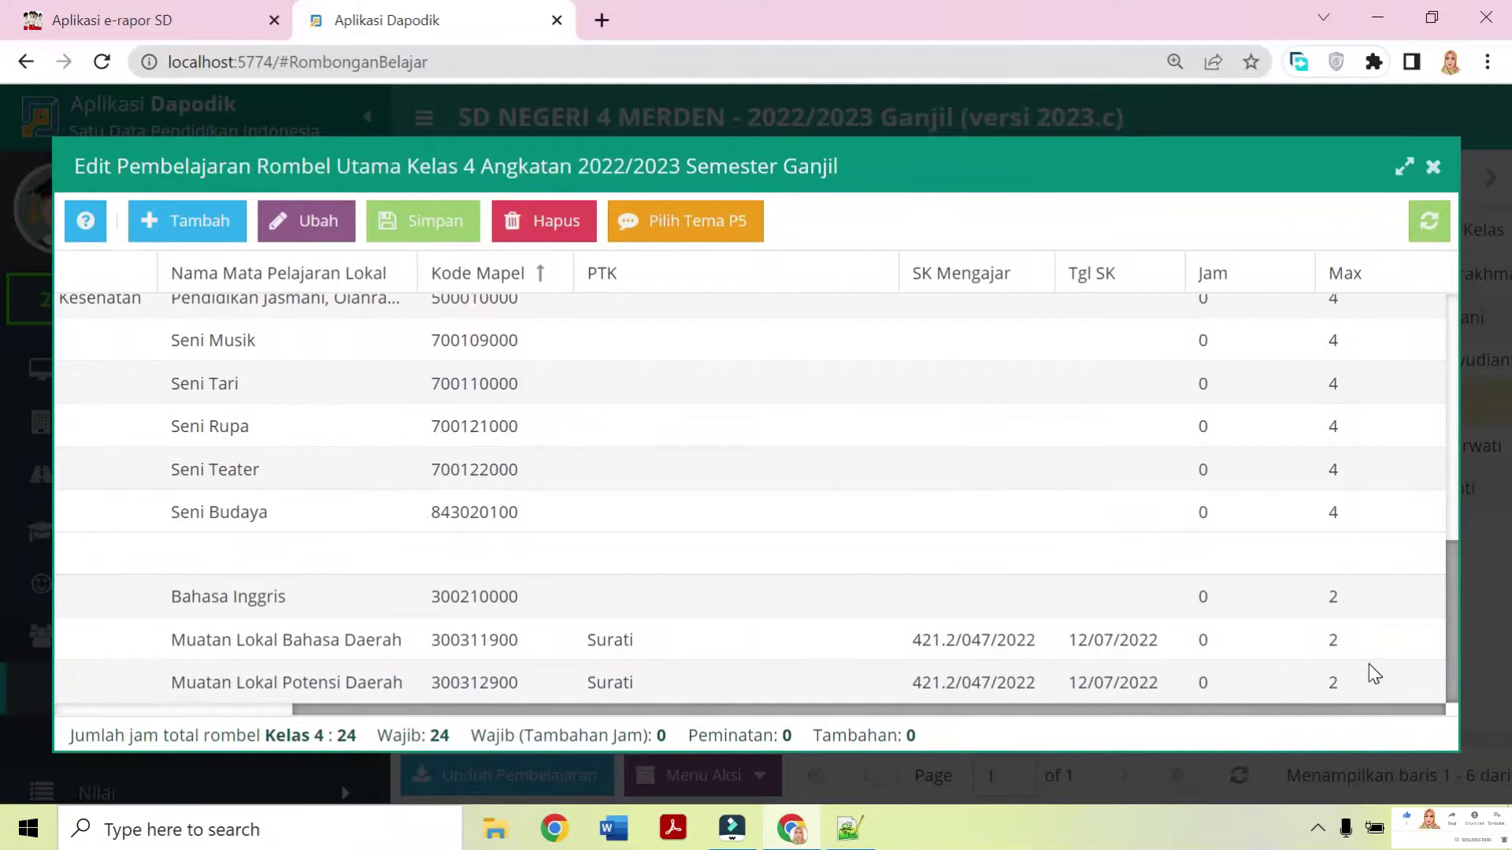
scroll(1349, 591, "up", 10)
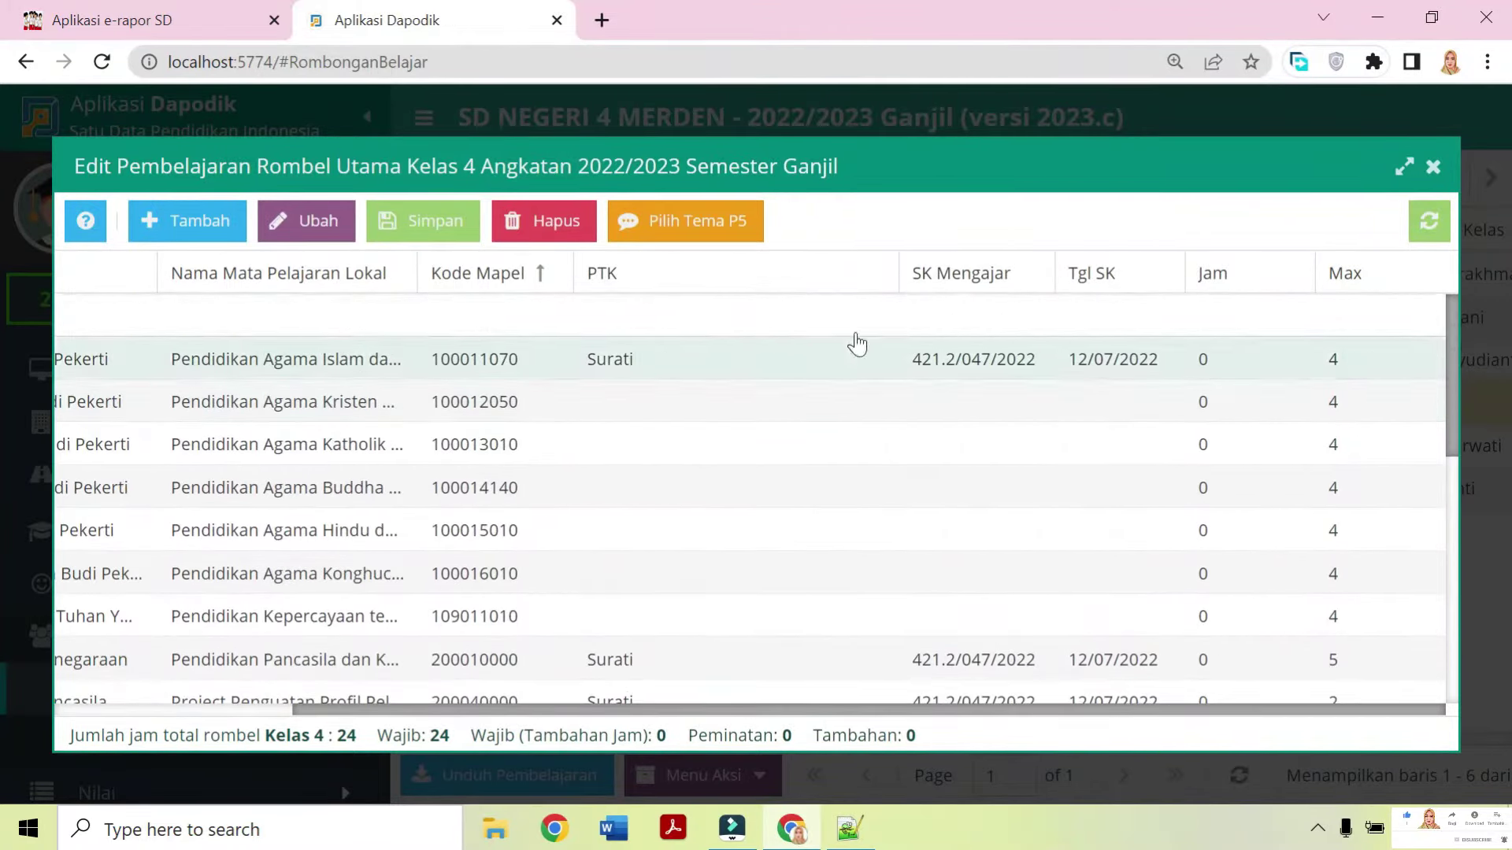
scroll(1023, 402, "down", 3)
scroll(1173, 421, "up", 3)
left_click(1219, 367)
left_click(1221, 399)
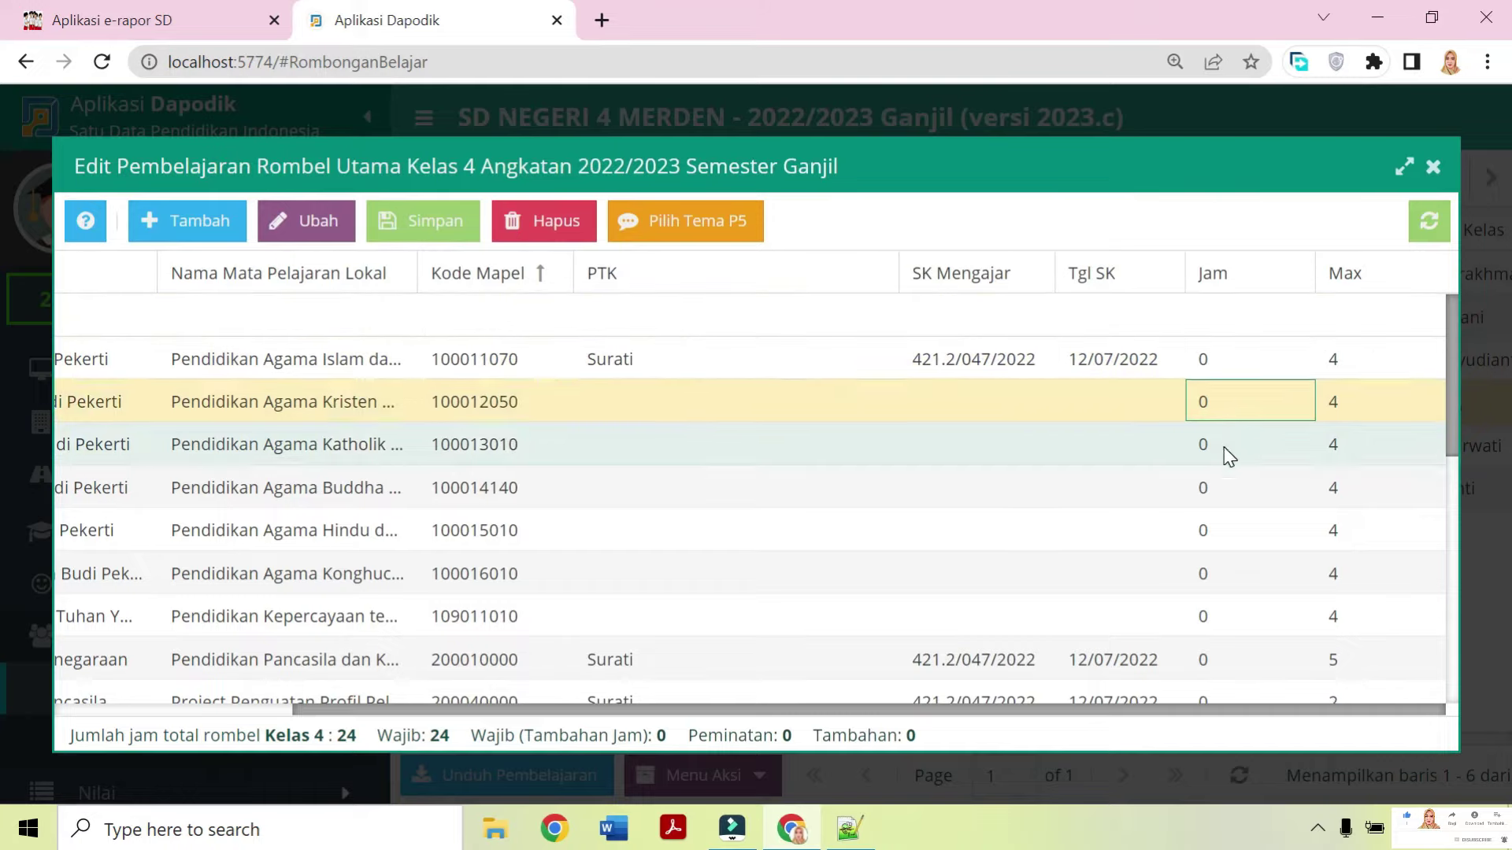
left_click(1230, 446)
left_click(1245, 662)
scroll(1241, 551, "down", 5)
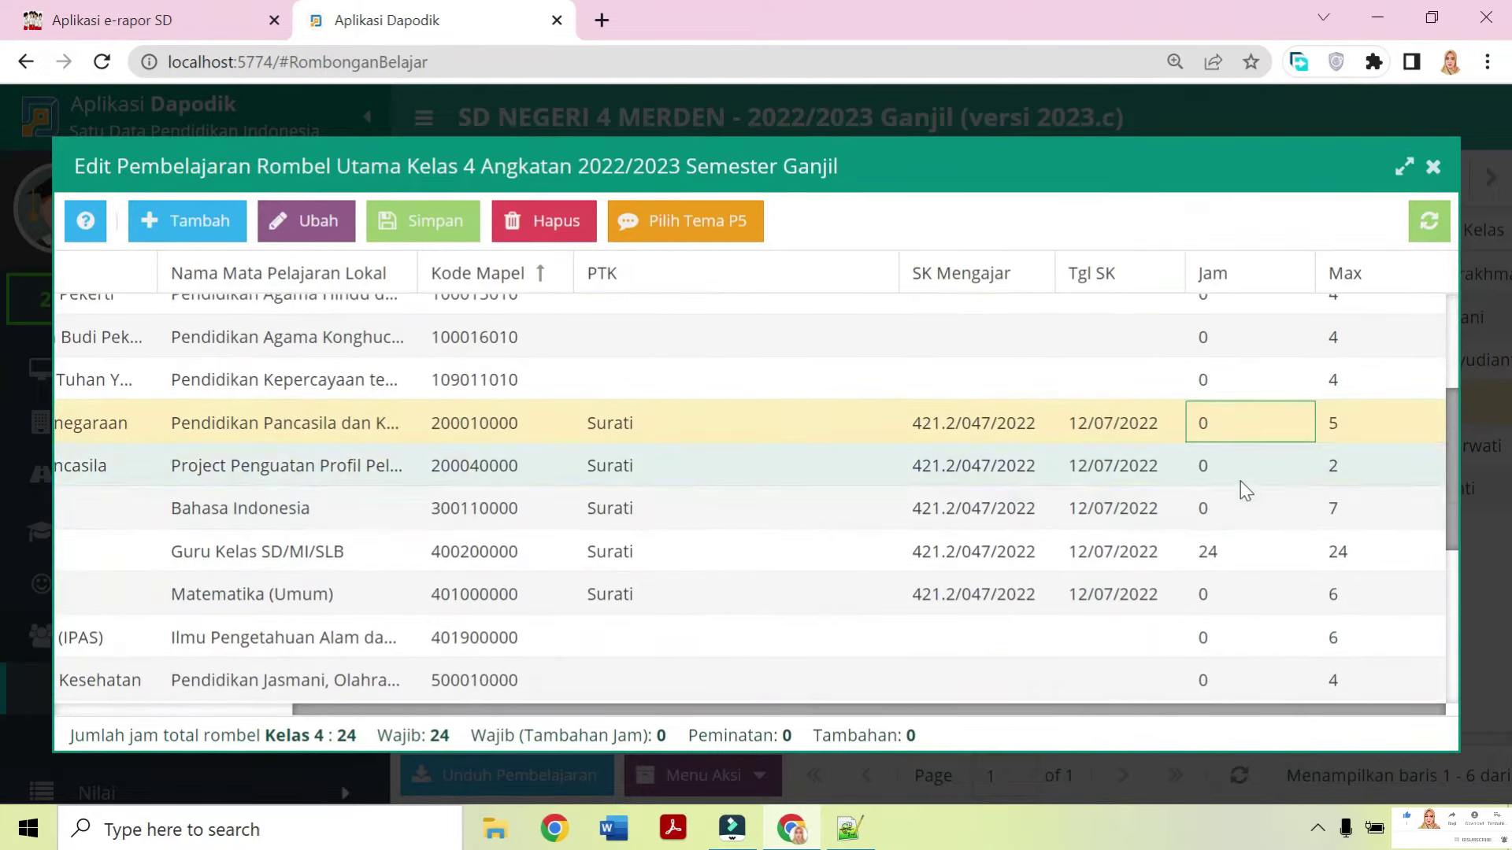
left_click(1240, 478)
left_click(1235, 505)
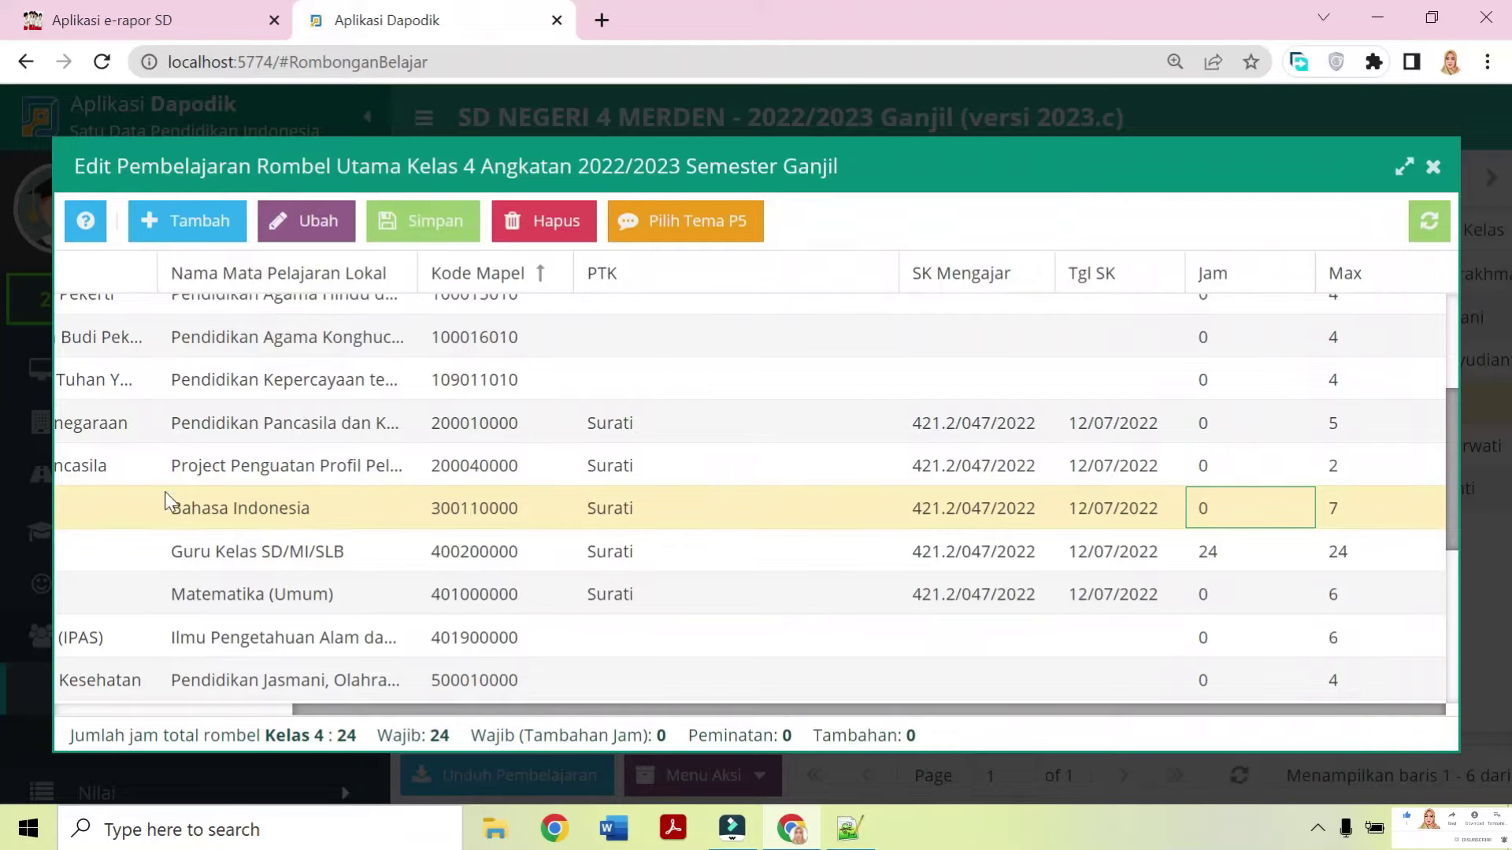
left_click(118, 22)
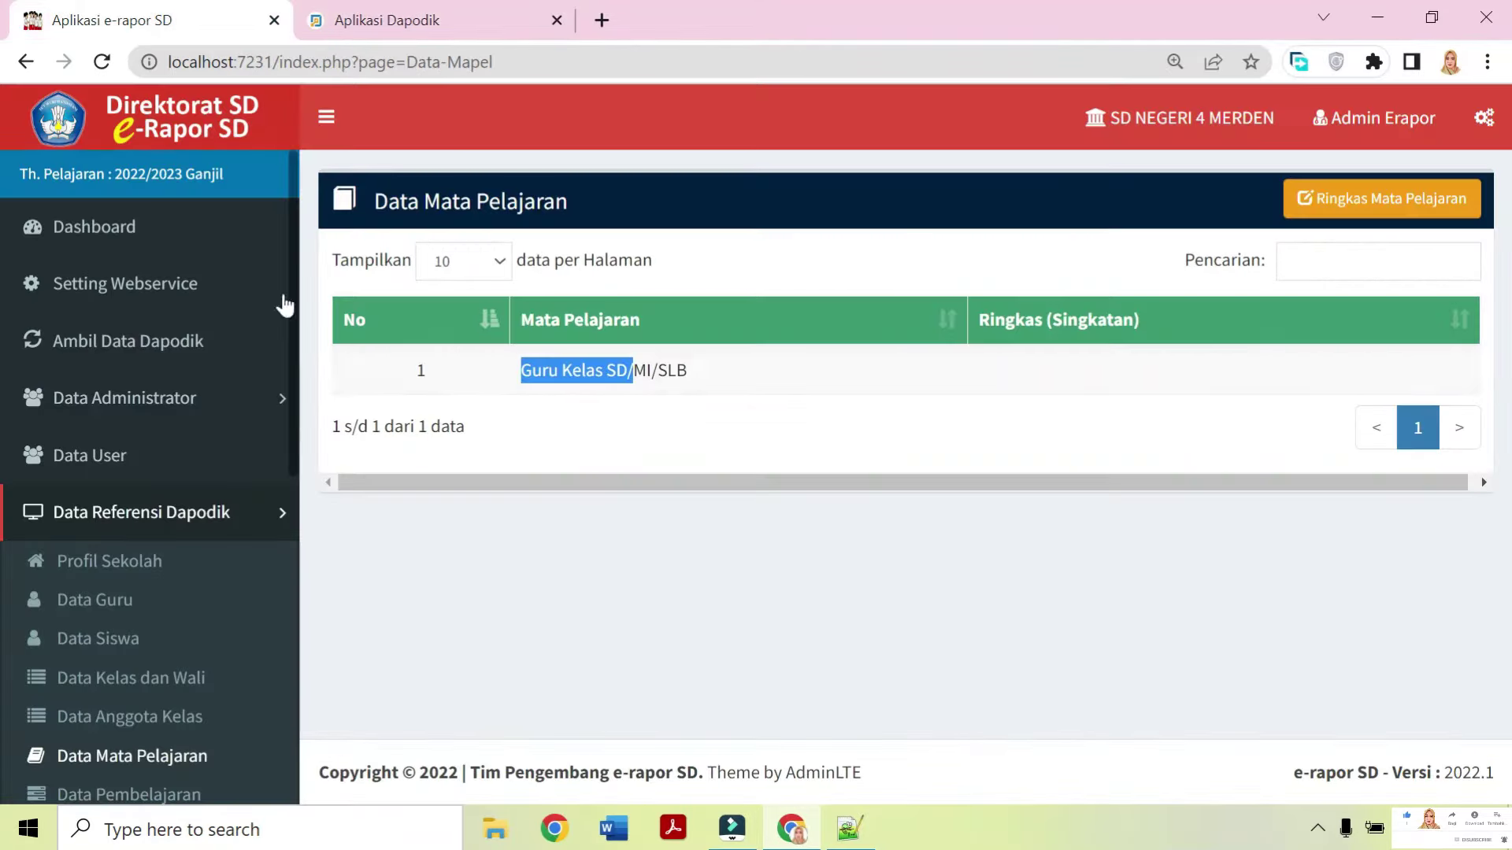
left_click(417, 19)
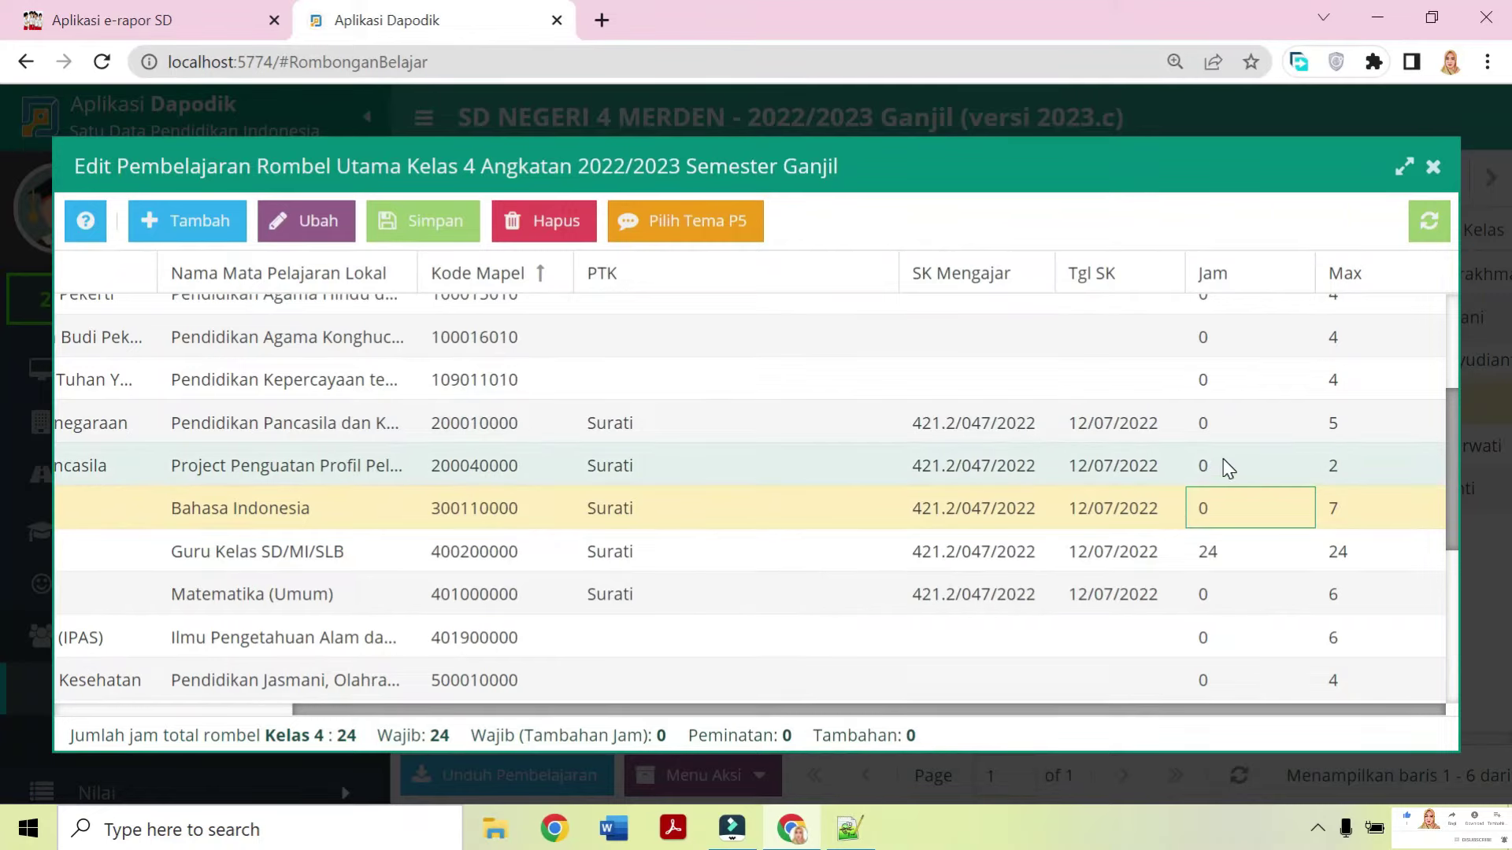
left_click(1220, 554)
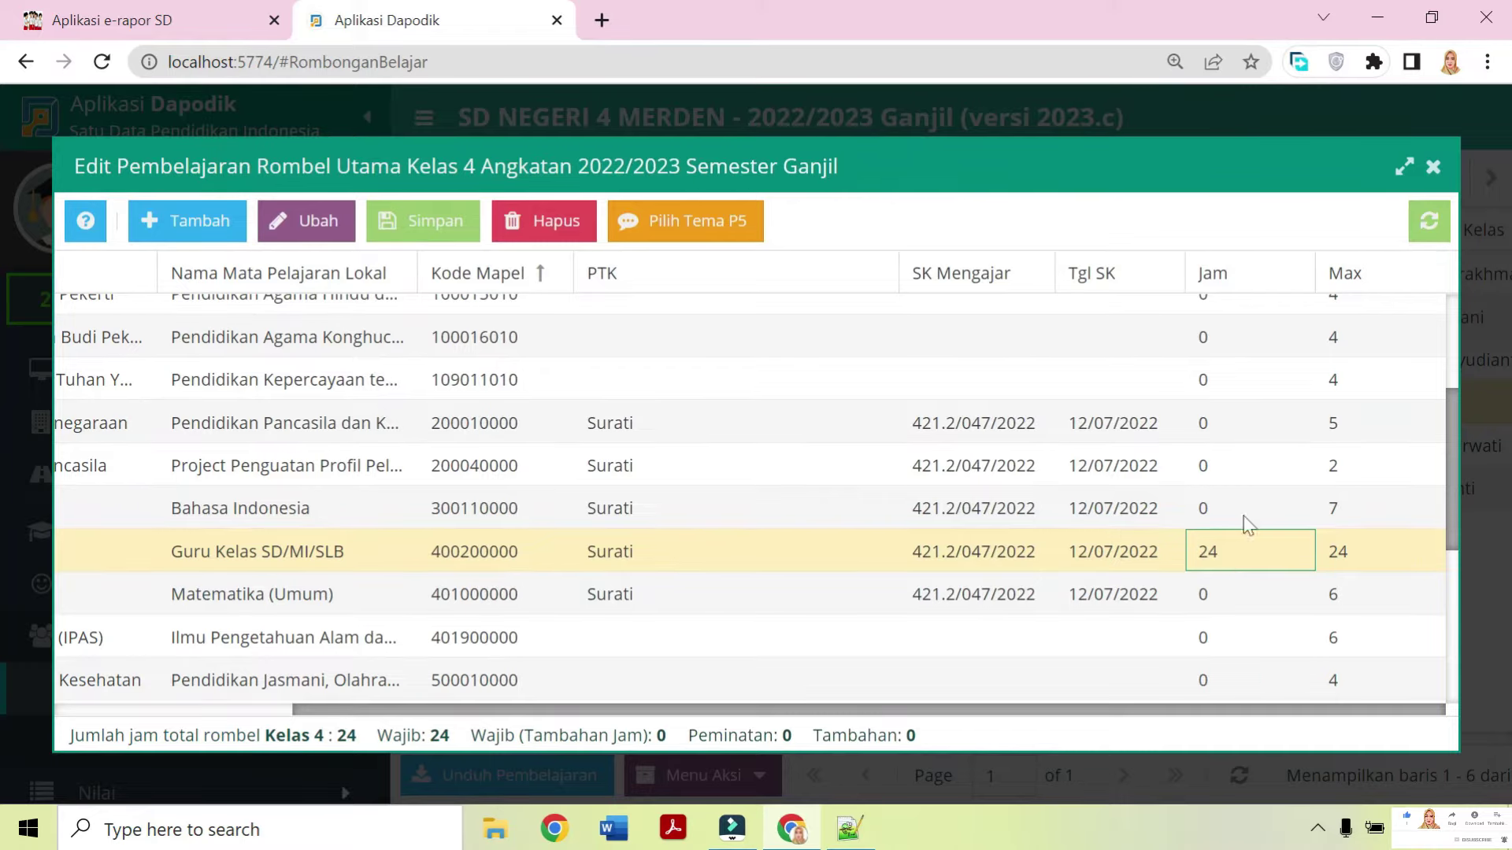
Close the Kelas 4 learning editor and check the Validasi Lokal results for Rombongan Belajar & Jadwal.
left_click(1433, 166)
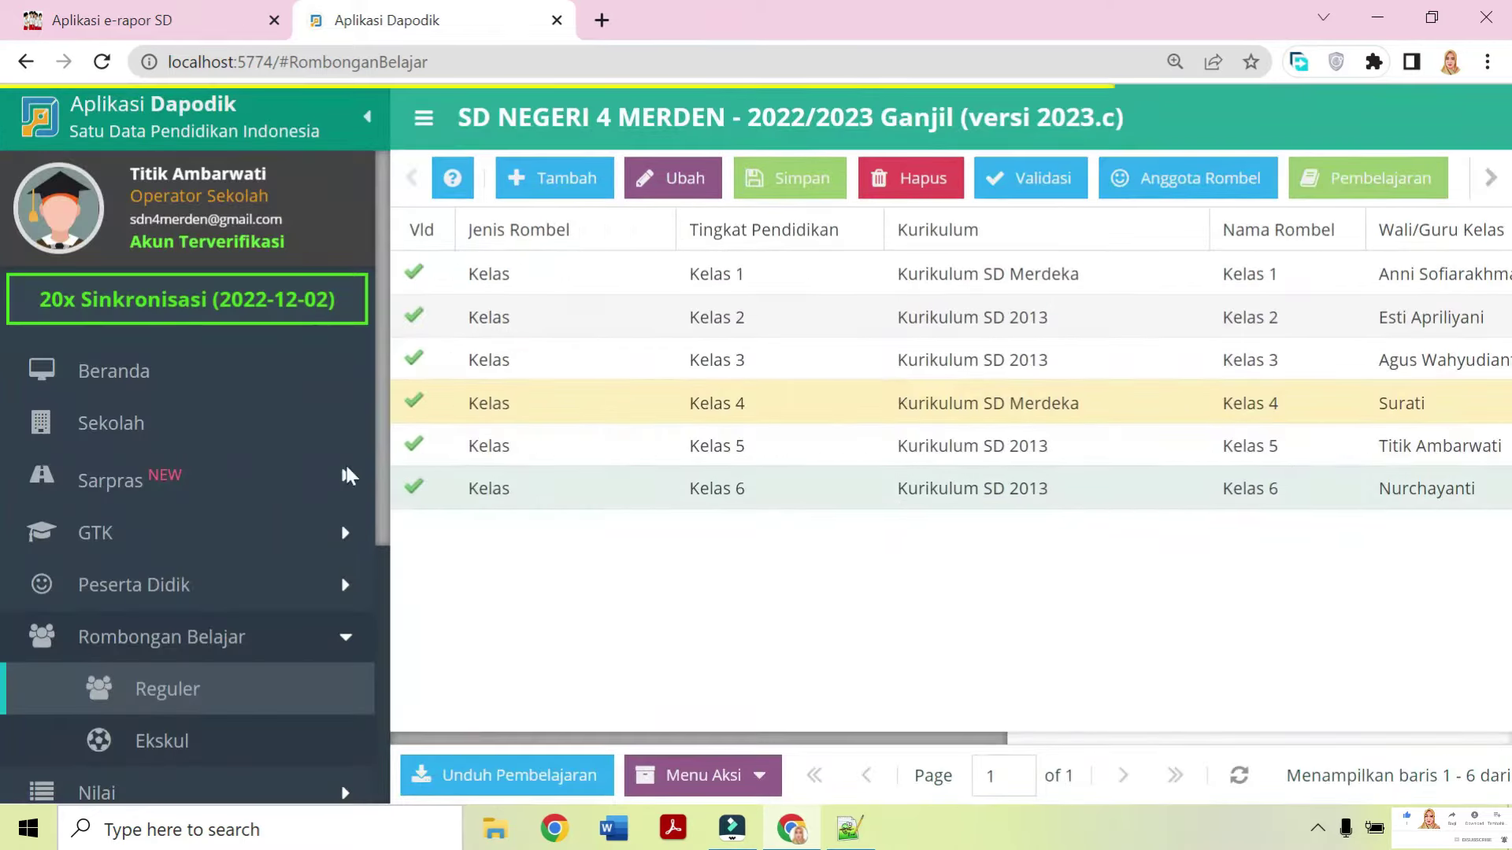
scroll(349, 476, "down", 5)
left_click(246, 540)
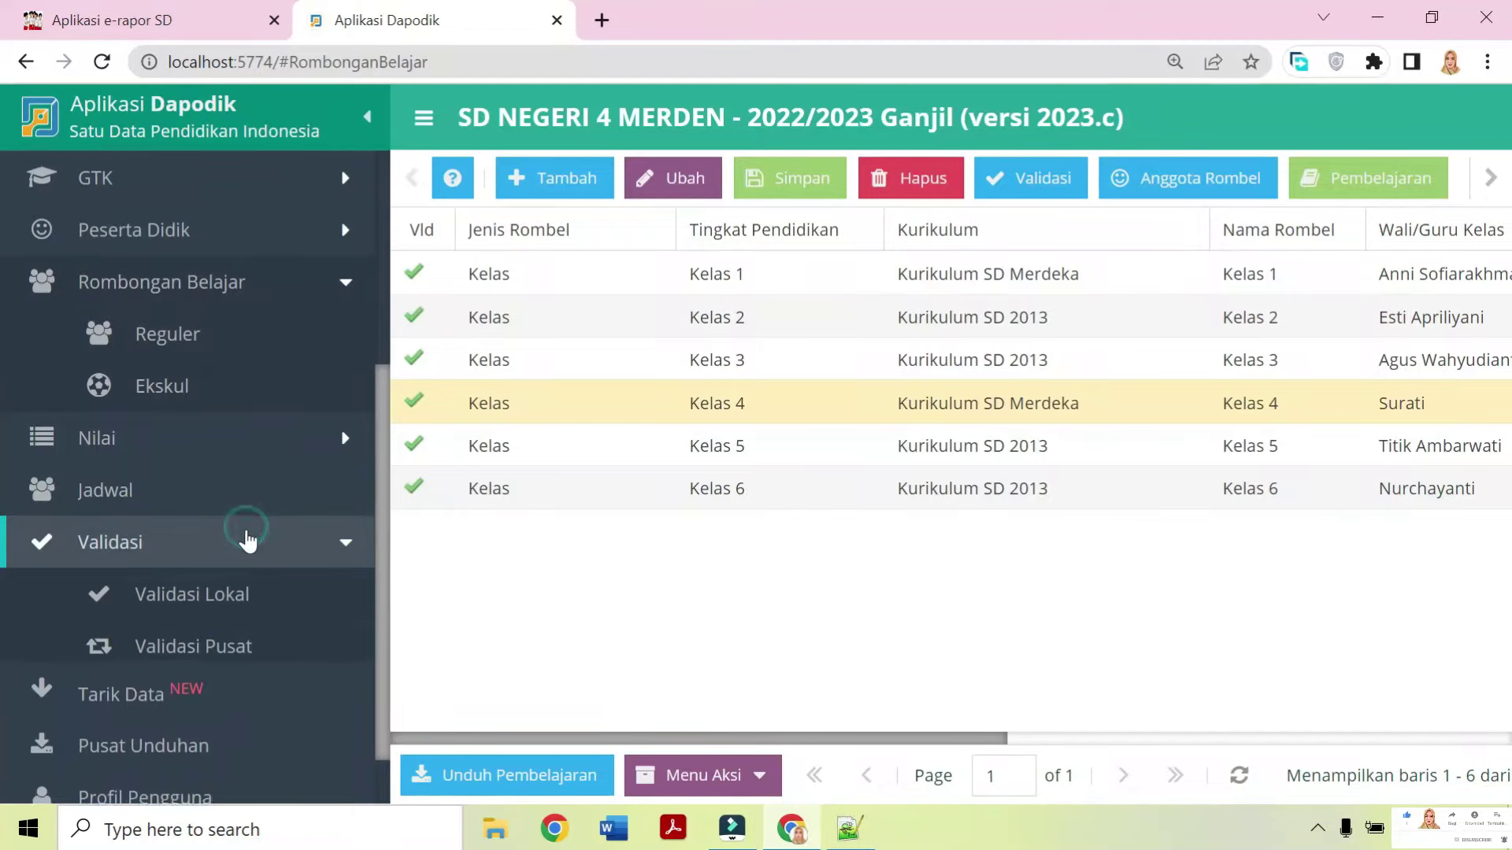
left_click(244, 583)
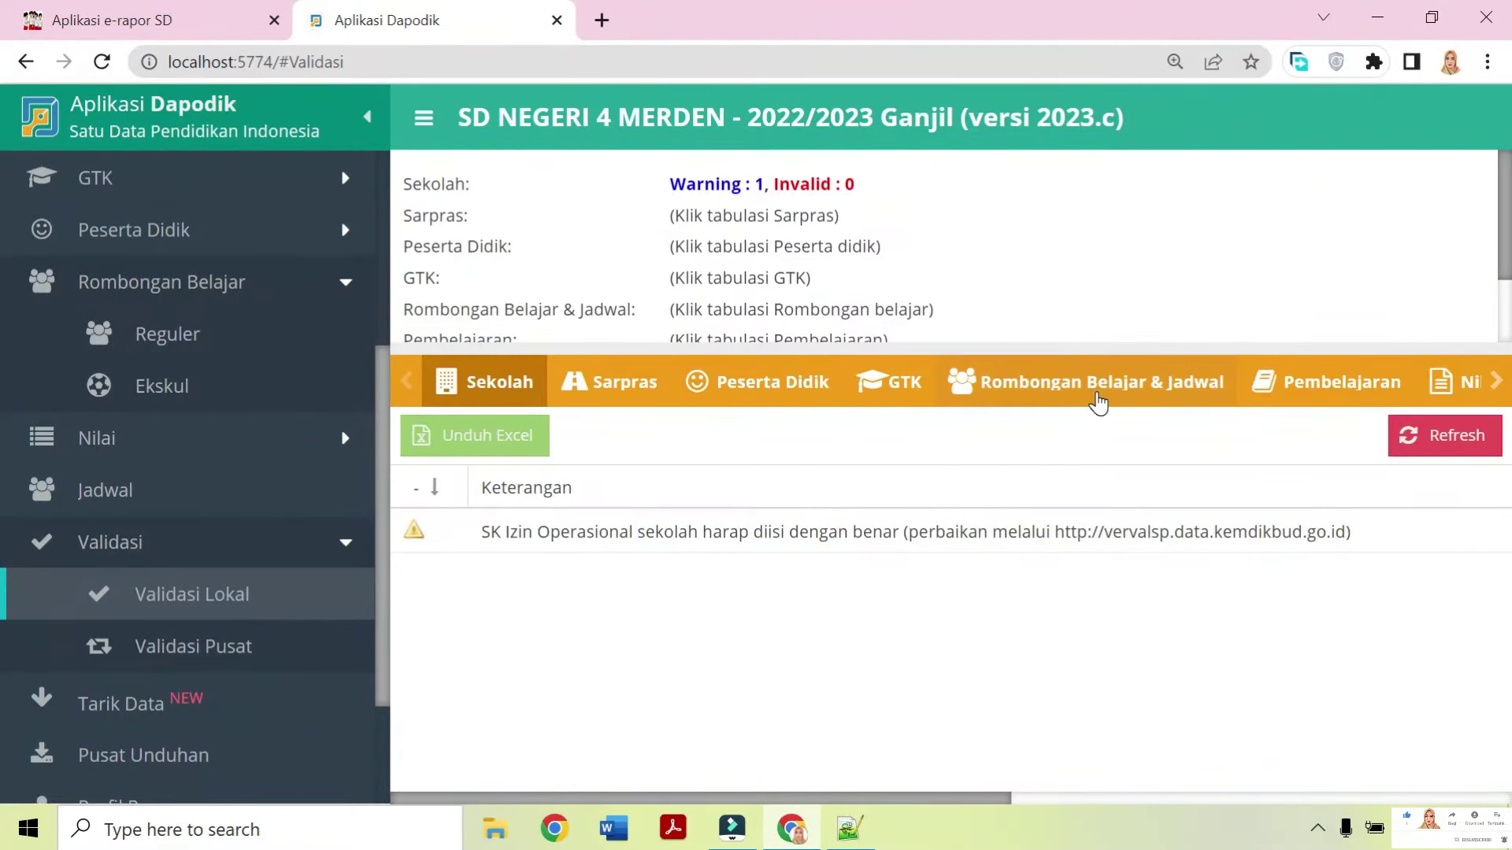
left_click(1099, 403)
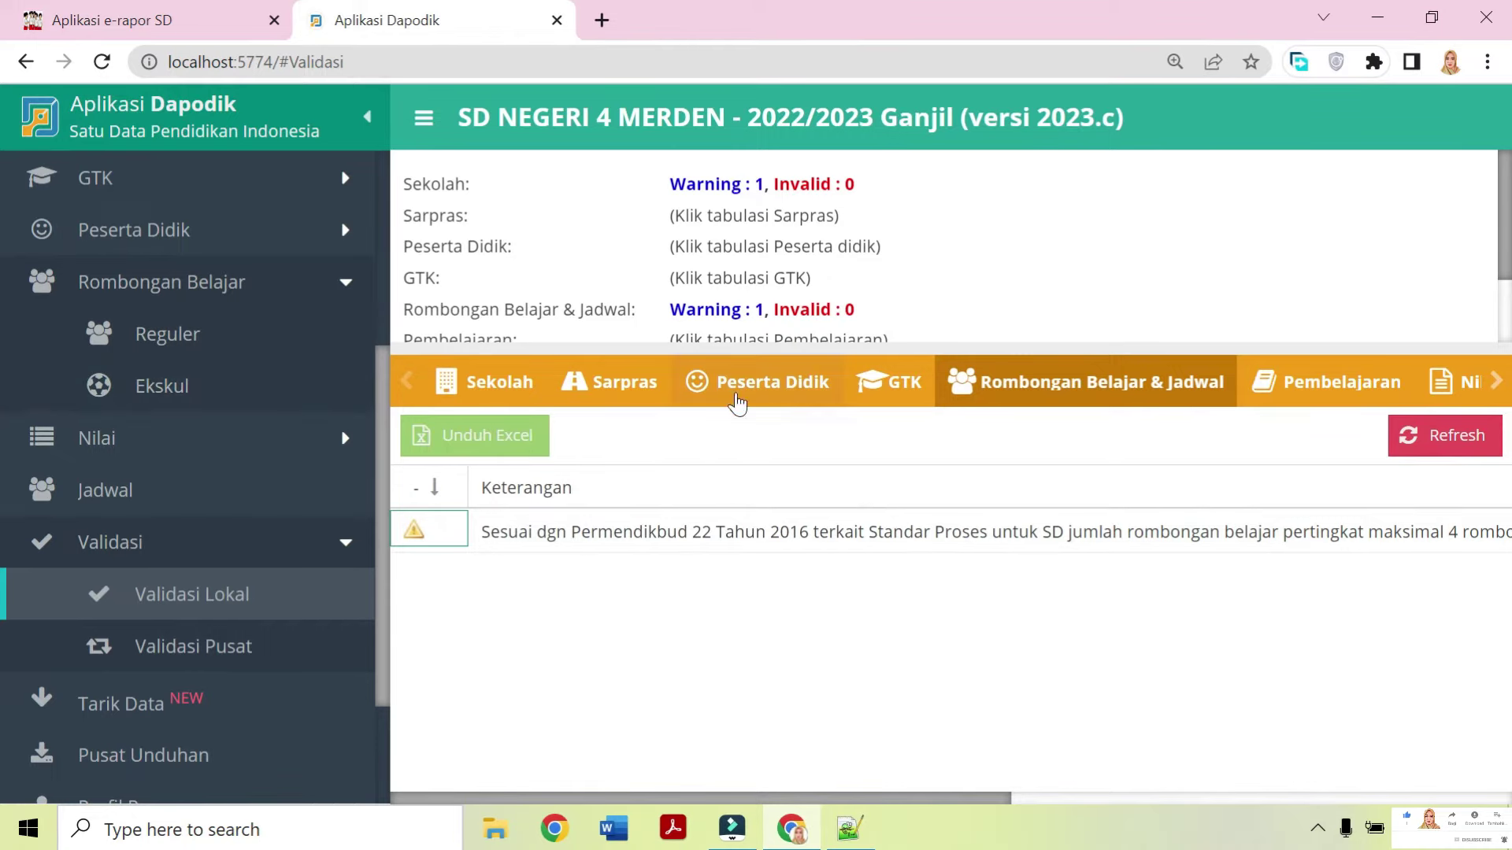
scroll(250, 350, "up", 1)
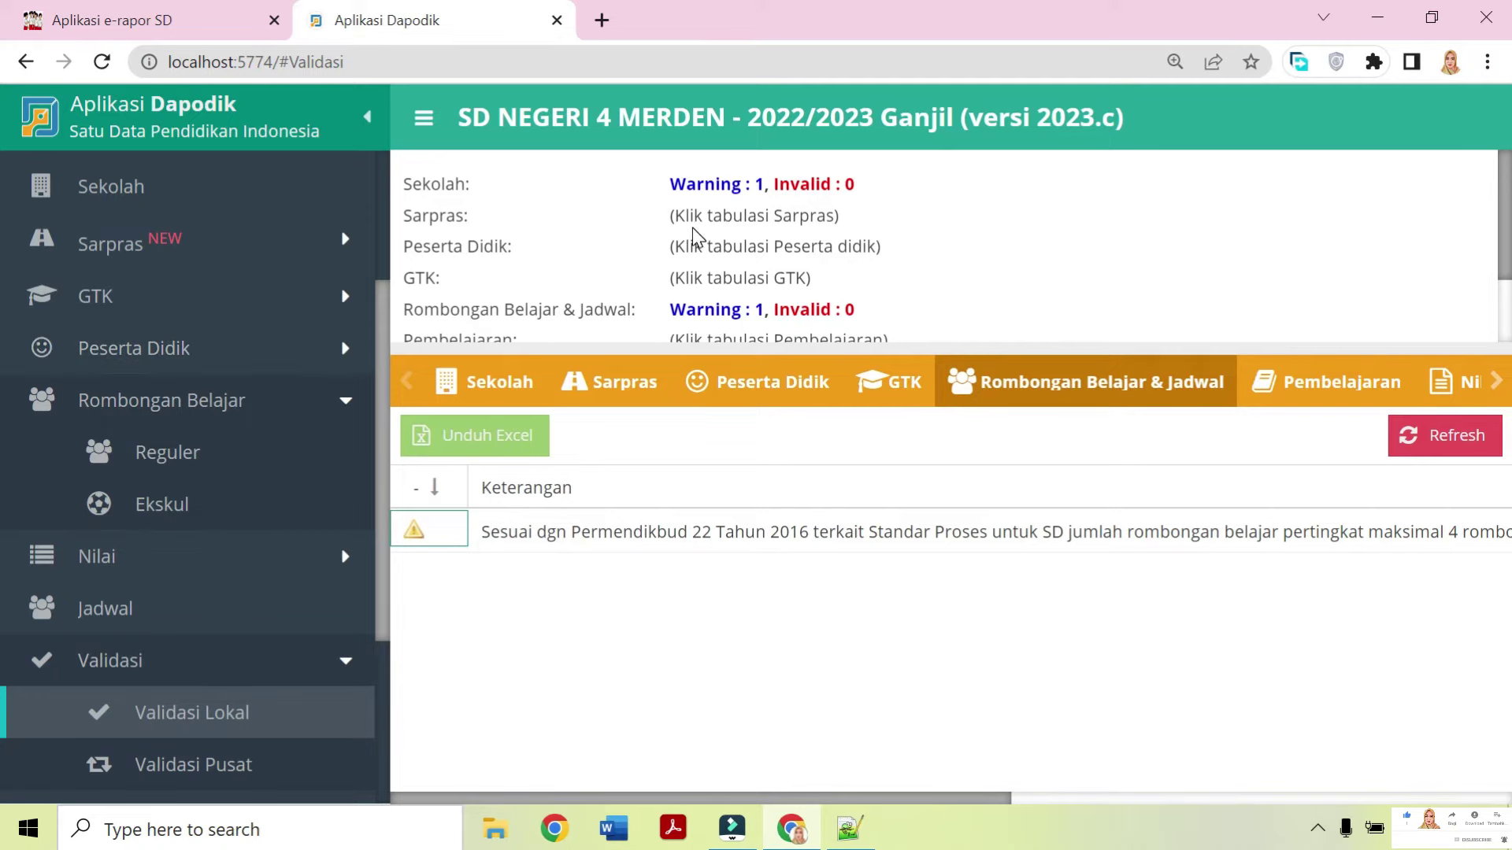
Switch to e-Rapor SD, open Ambil Data Dapodik and update Data Sekolah.
left_click(93, 12)
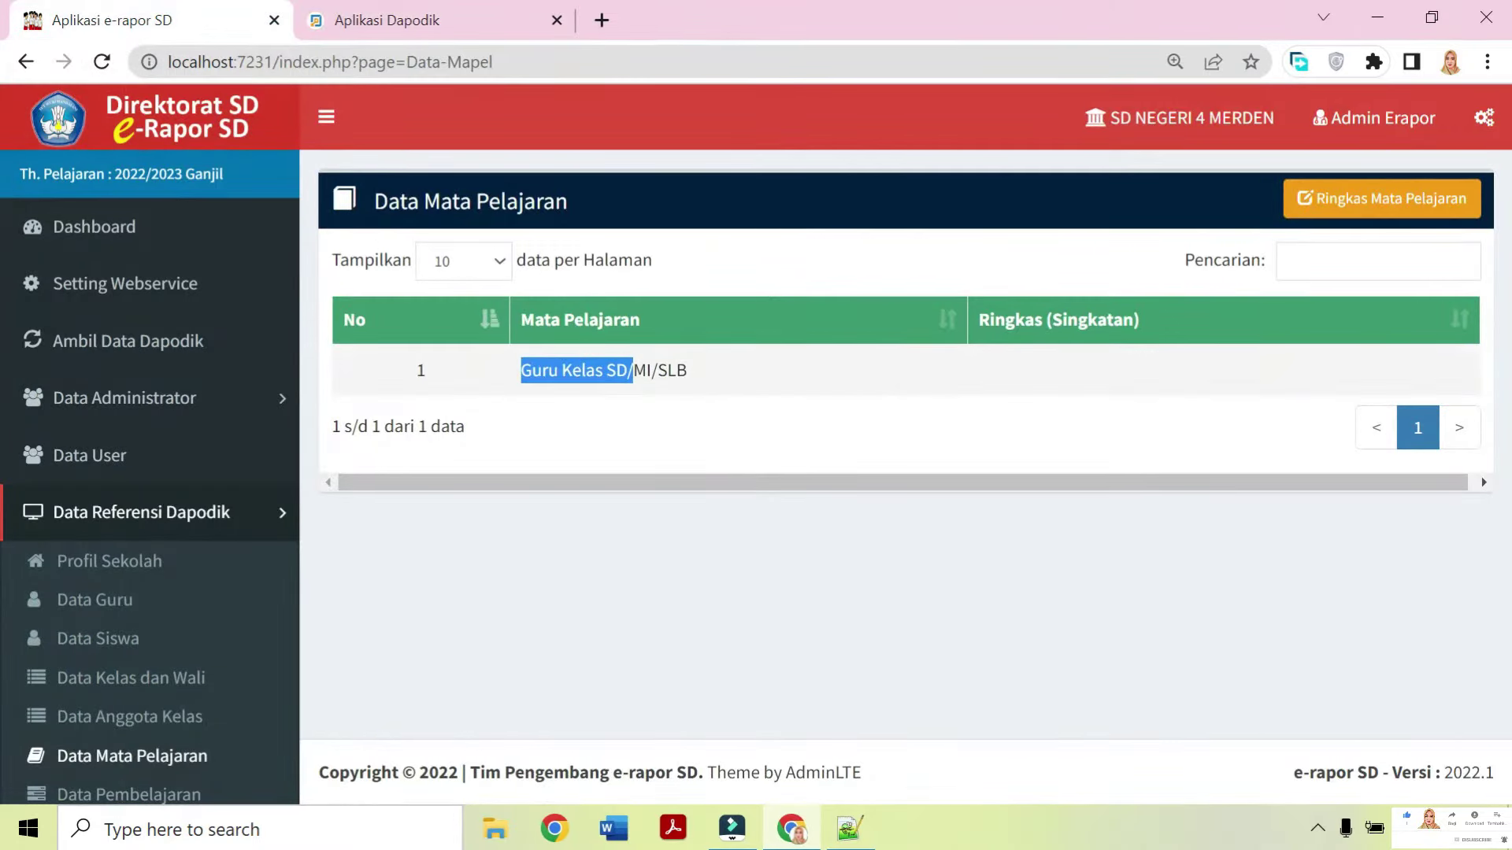
left_click(571, 375)
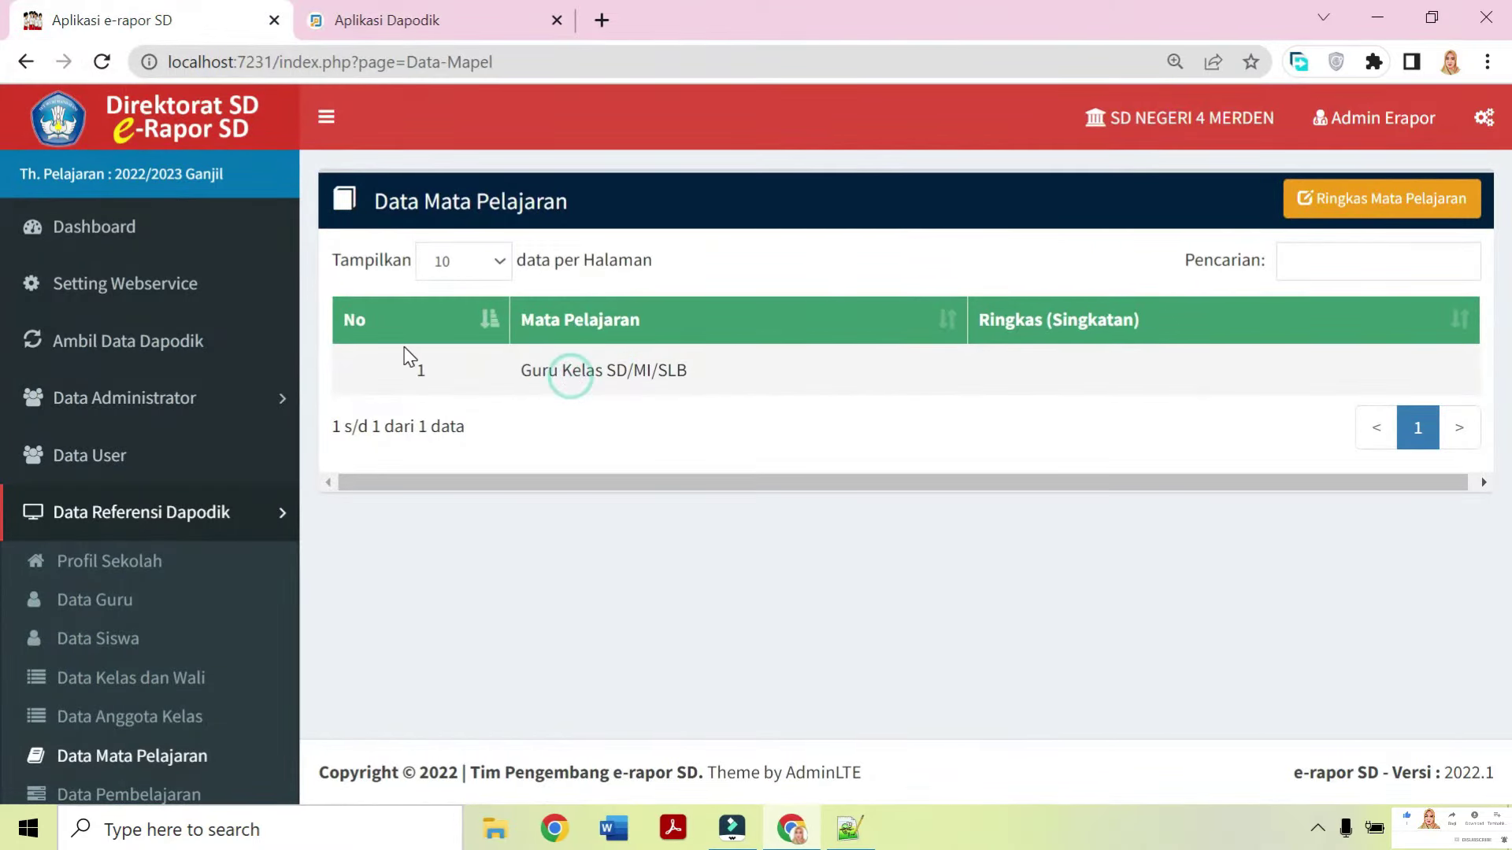
left_click(208, 344)
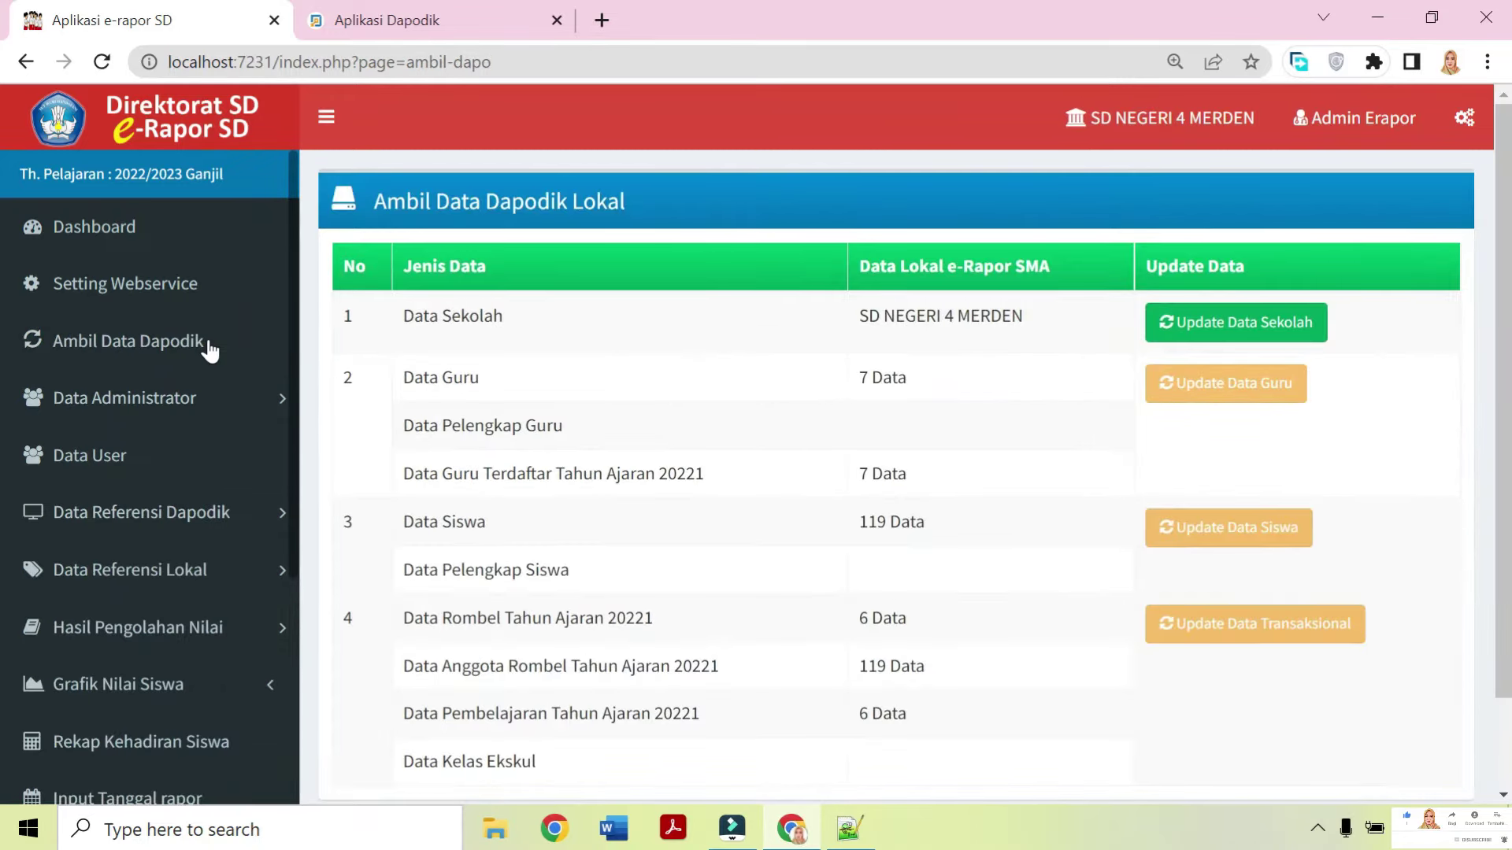
left_click(1187, 323)
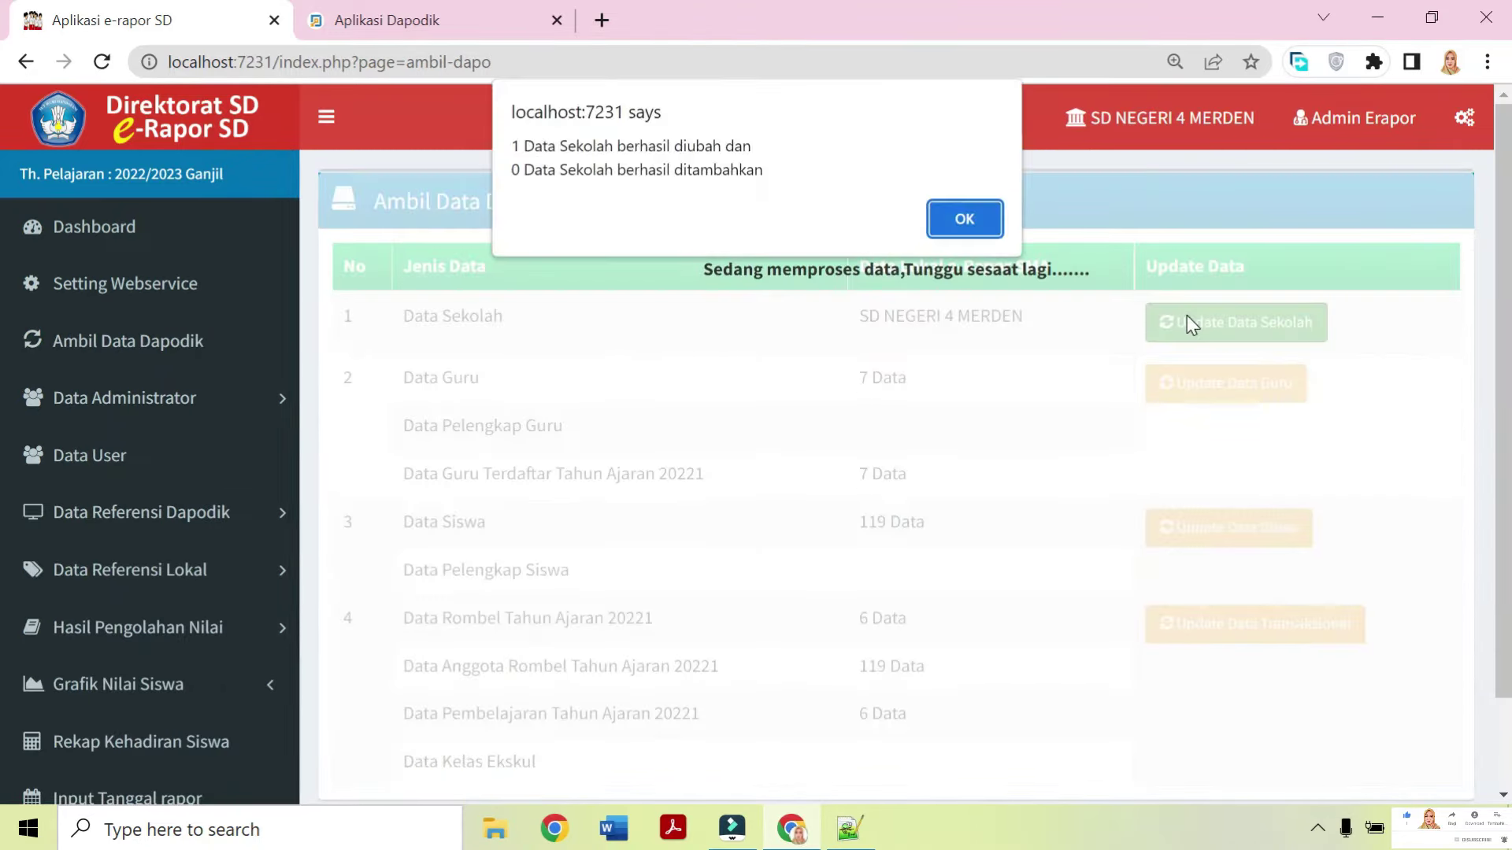
left_click(964, 220)
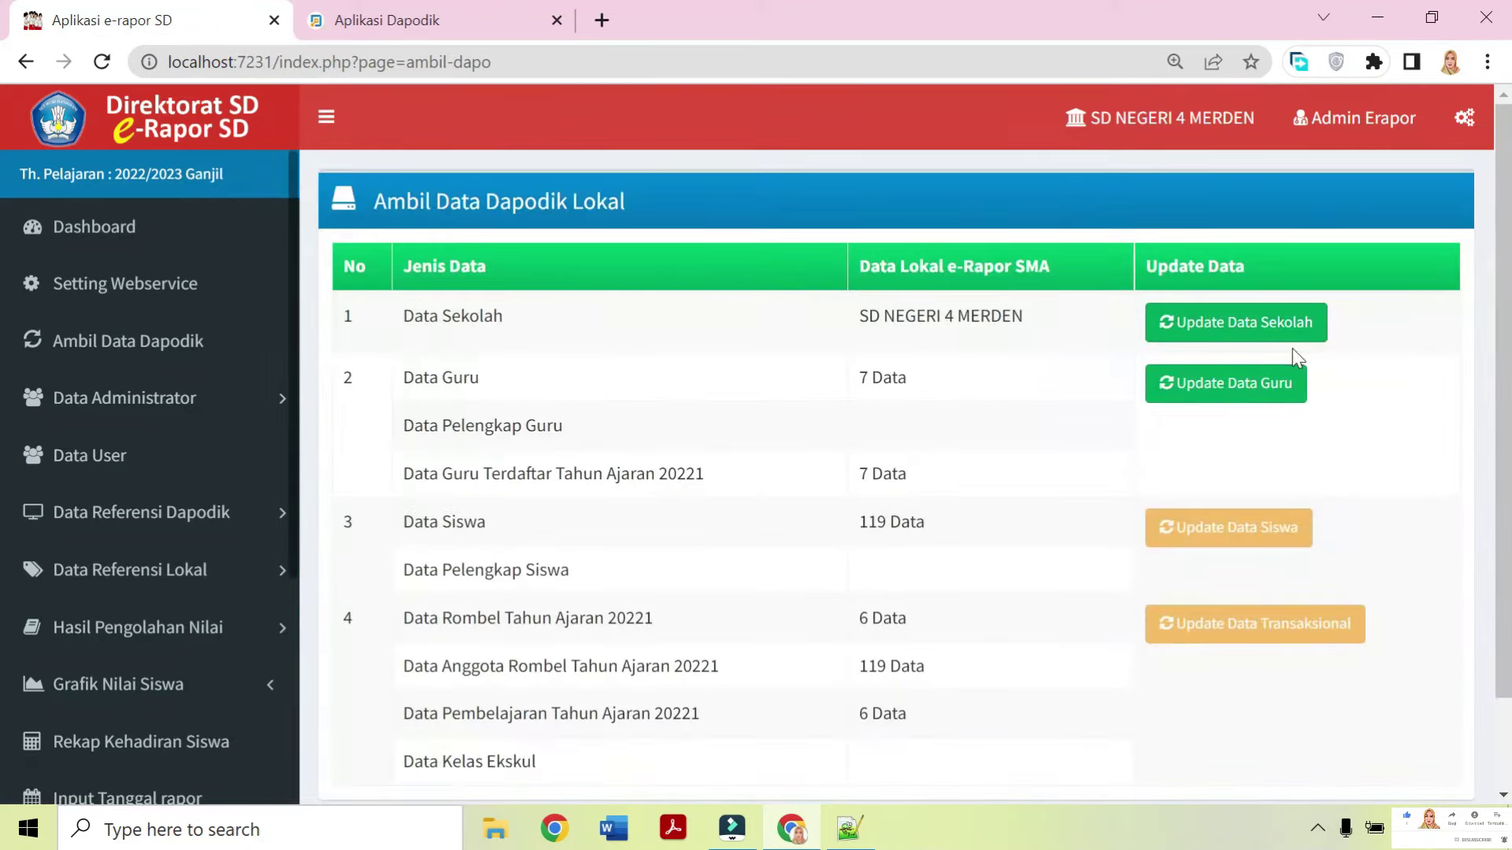
Update Data Guru and Data Siswa from Dapodik.
left_click(1265, 384)
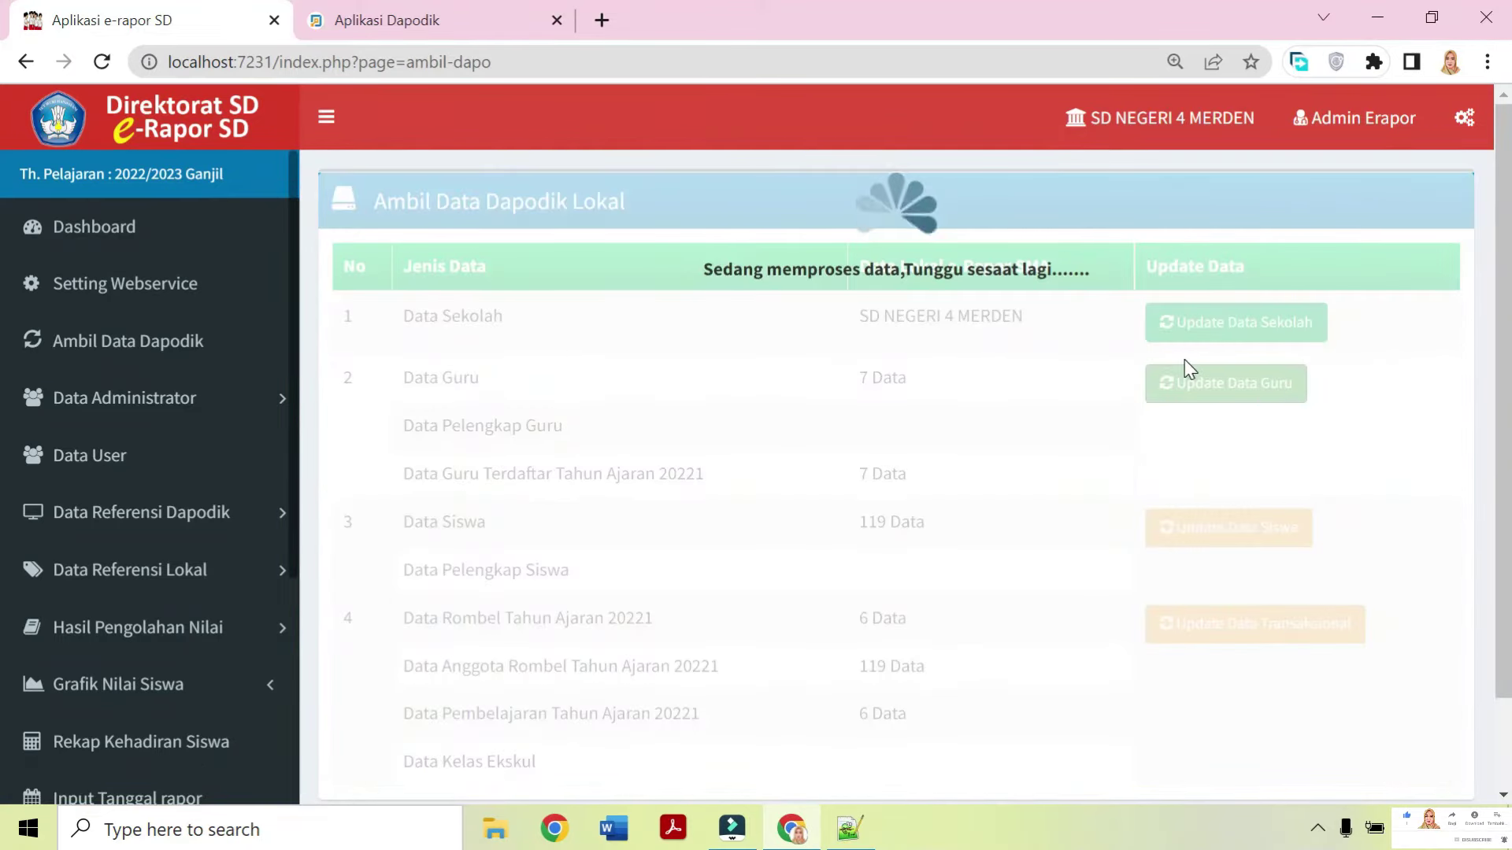
left_click(990, 291)
scroll(1197, 381, "down", 3)
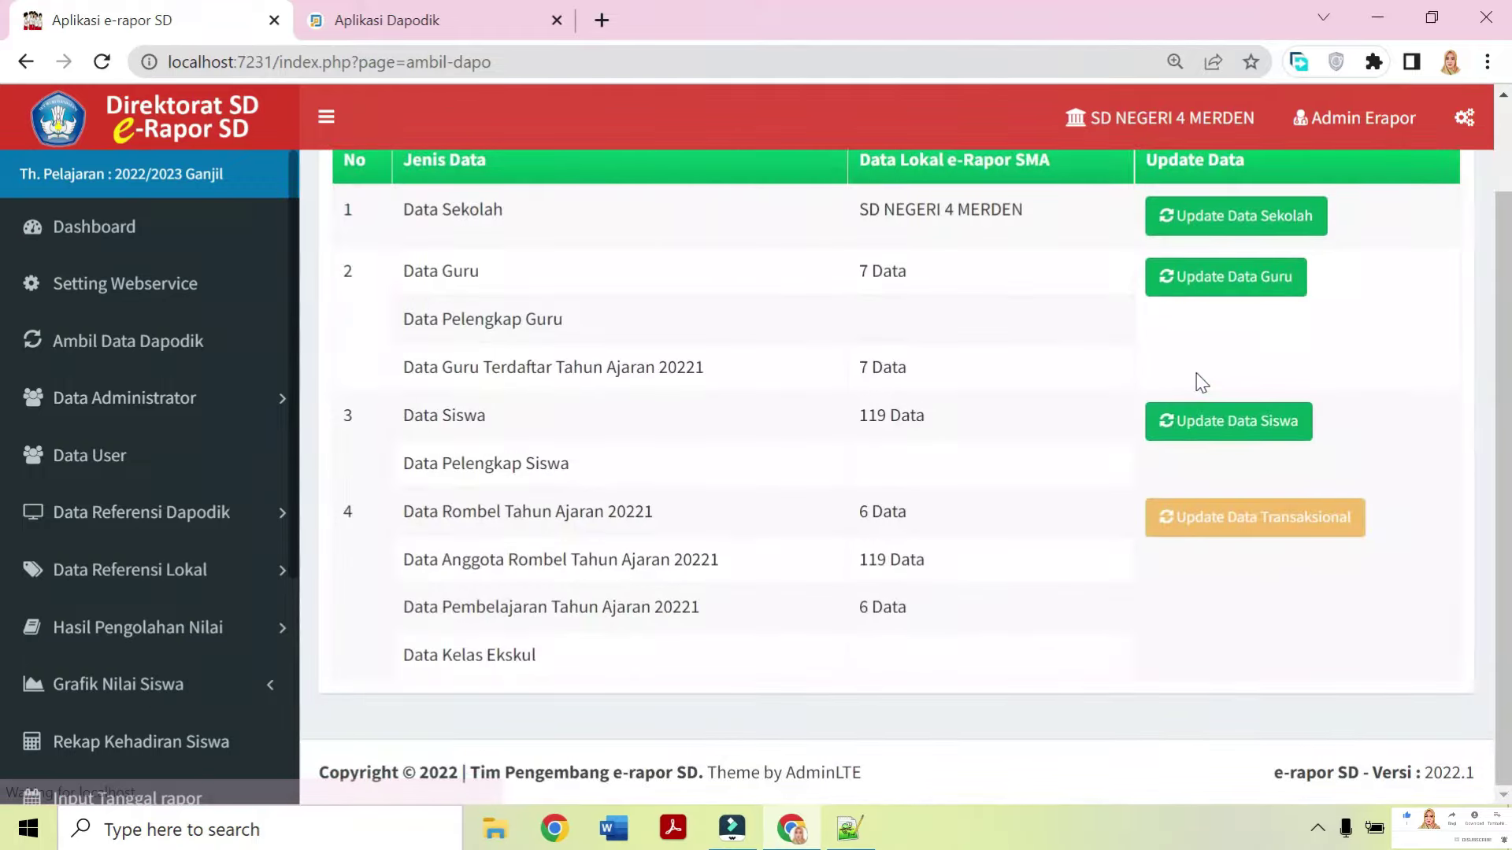
left_click(1187, 421)
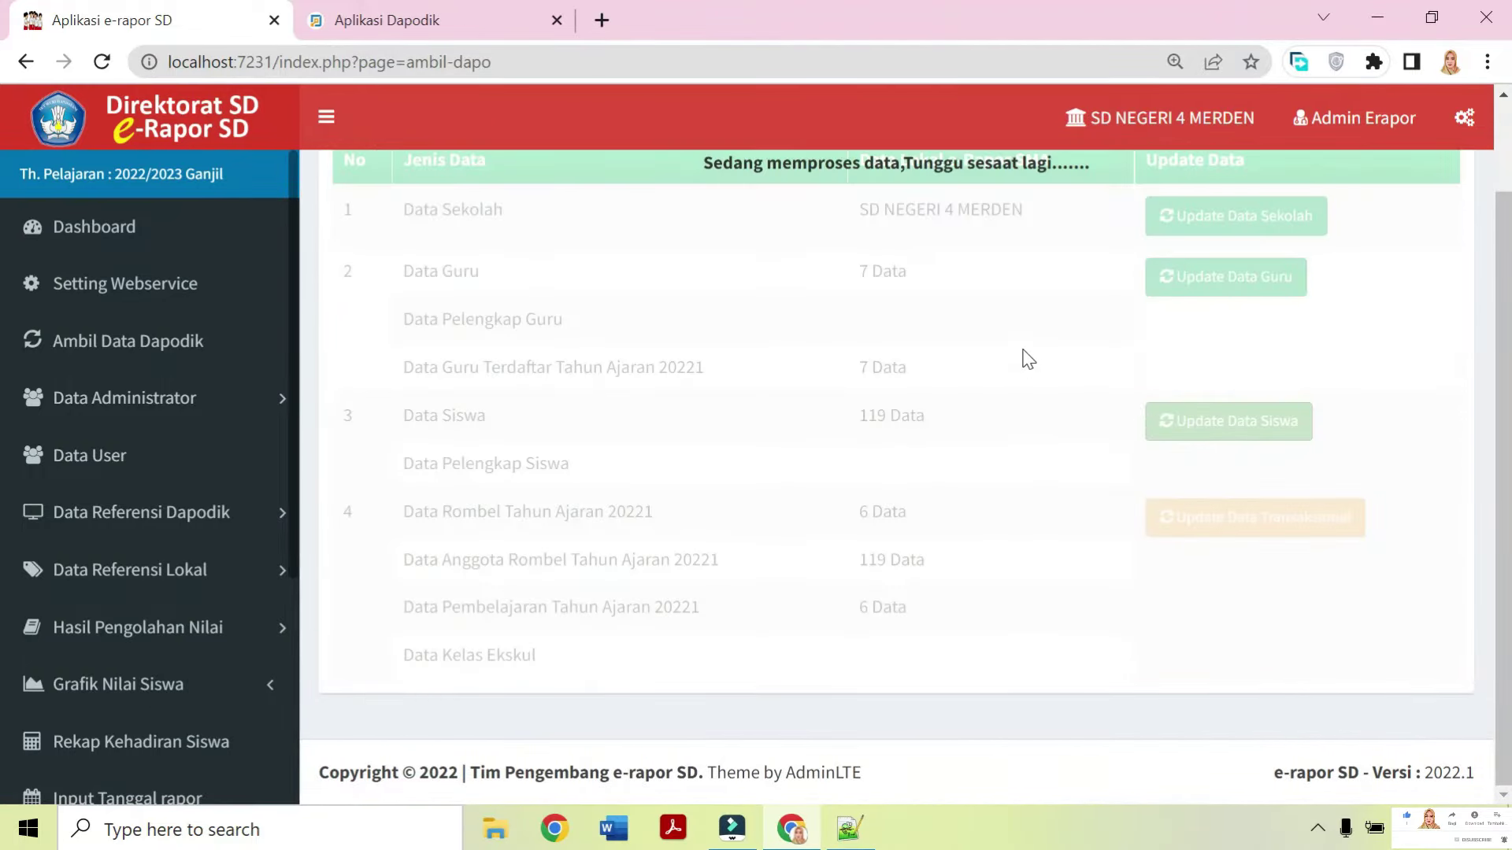
left_click(962, 261)
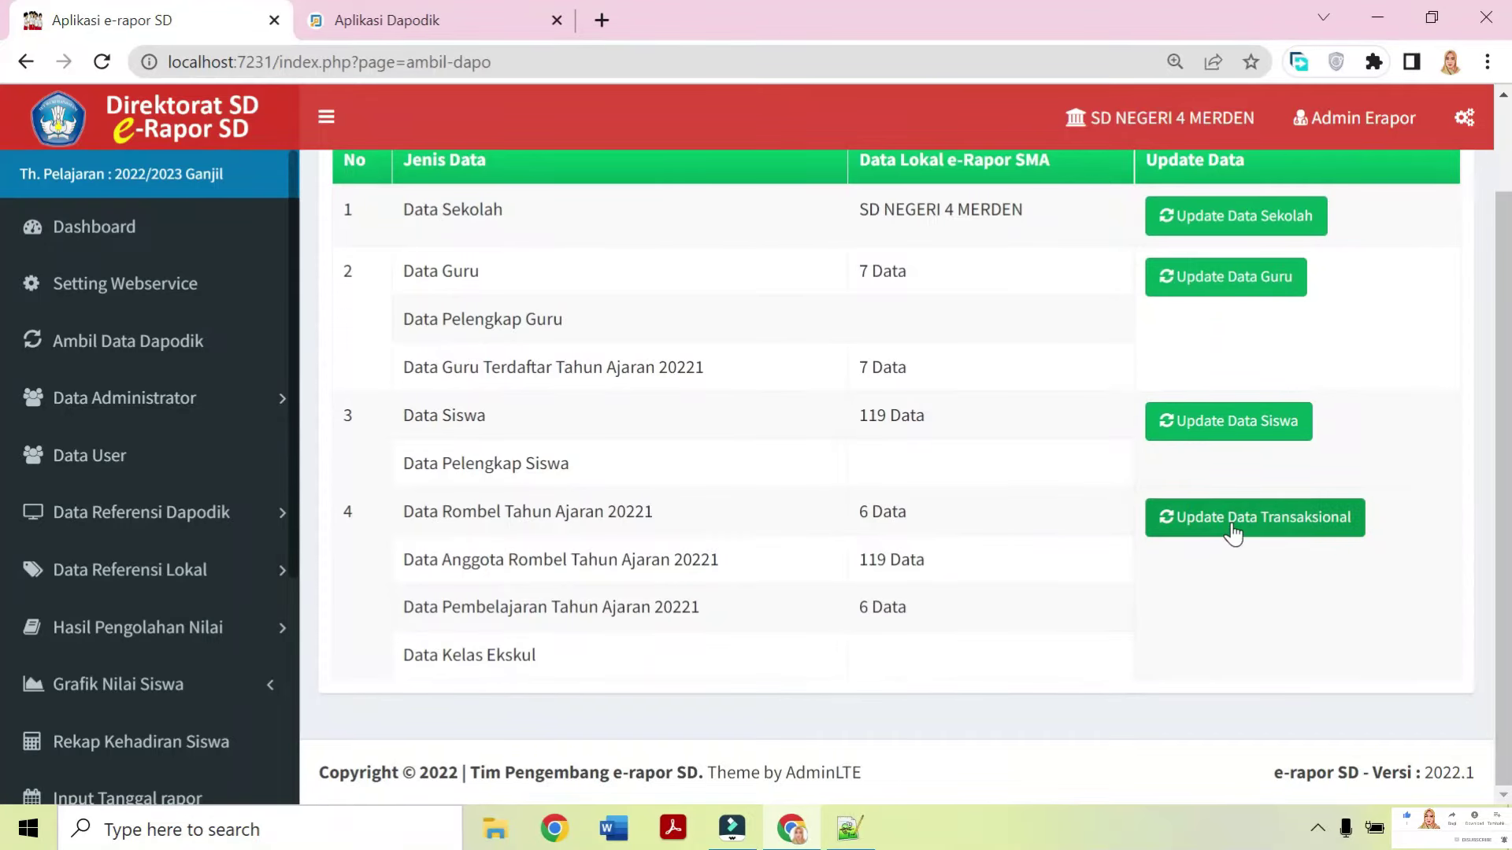
Update Data Transaksional from Dapodik and check the Data Pembelajaran count.
left_click(1233, 519)
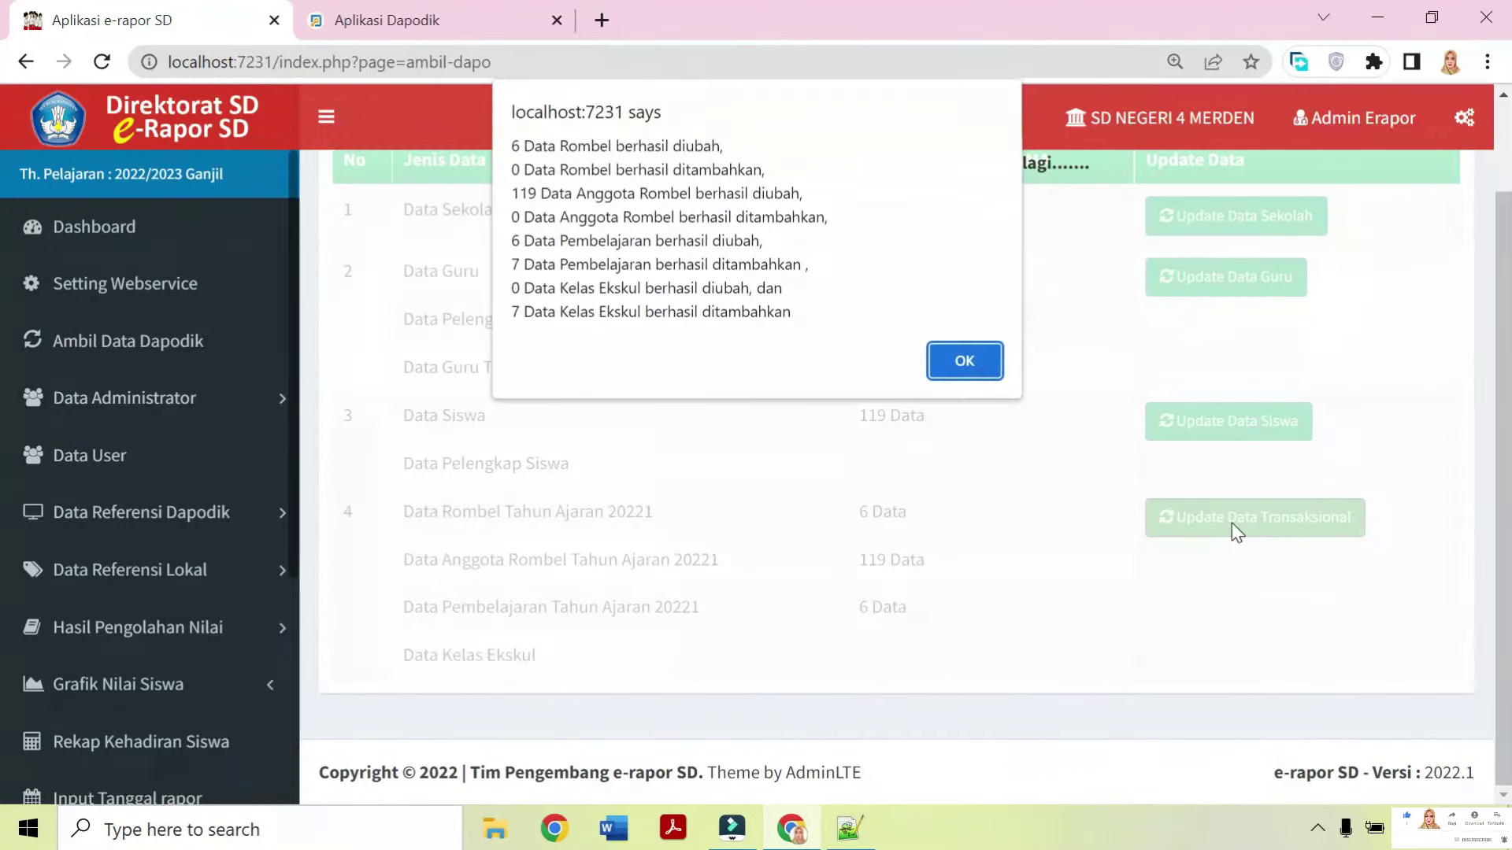
left_click(964, 364)
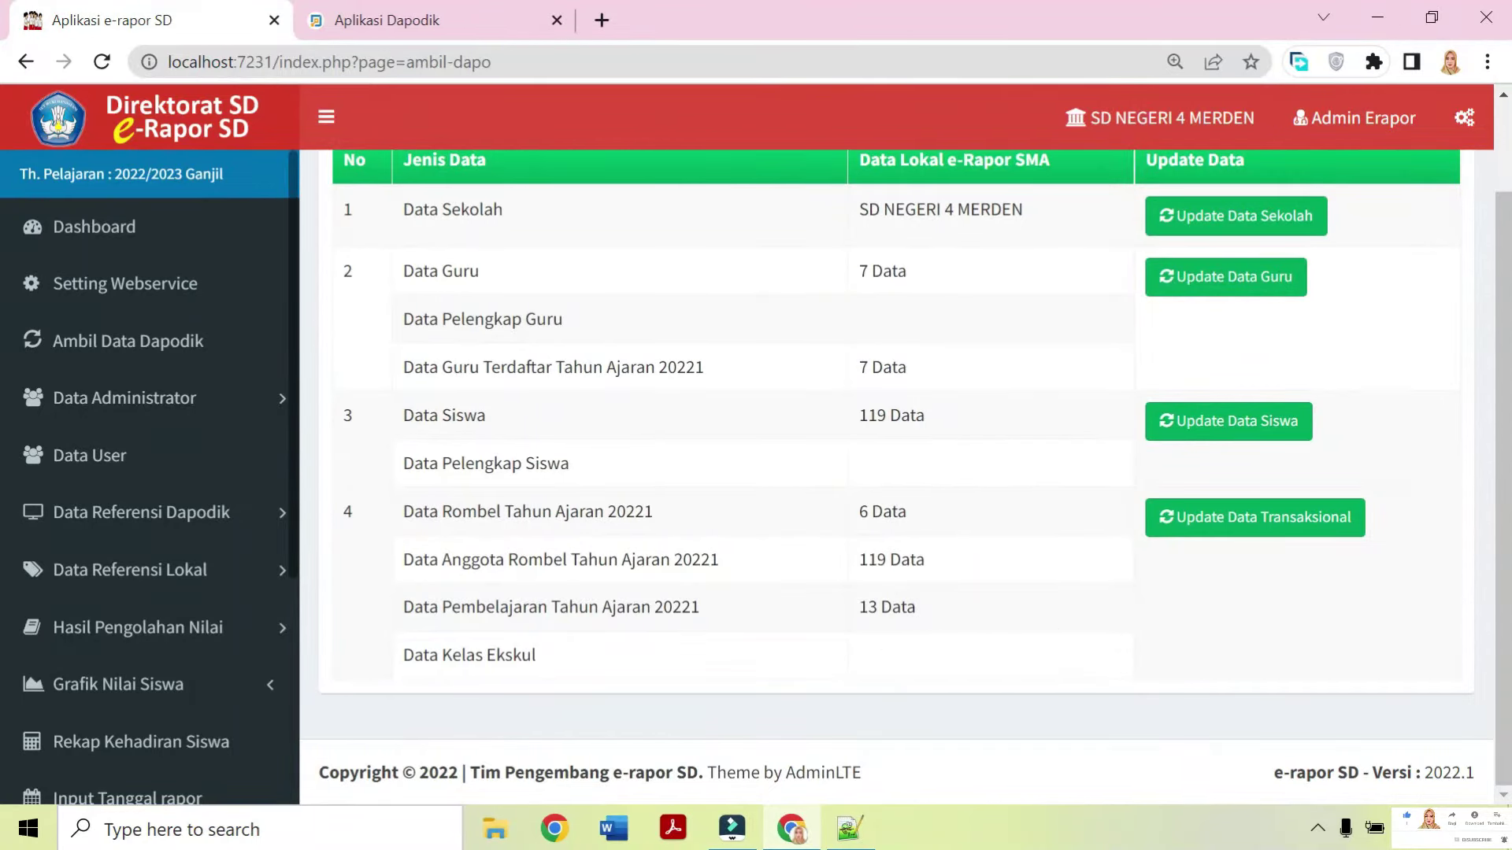
left_click_drag(402, 607, 690, 607)
left_click_drag(857, 608, 941, 617)
Open Data Mata Pelajaran from the Dapodik reference data.
scroll(154, 476, "down", 3)
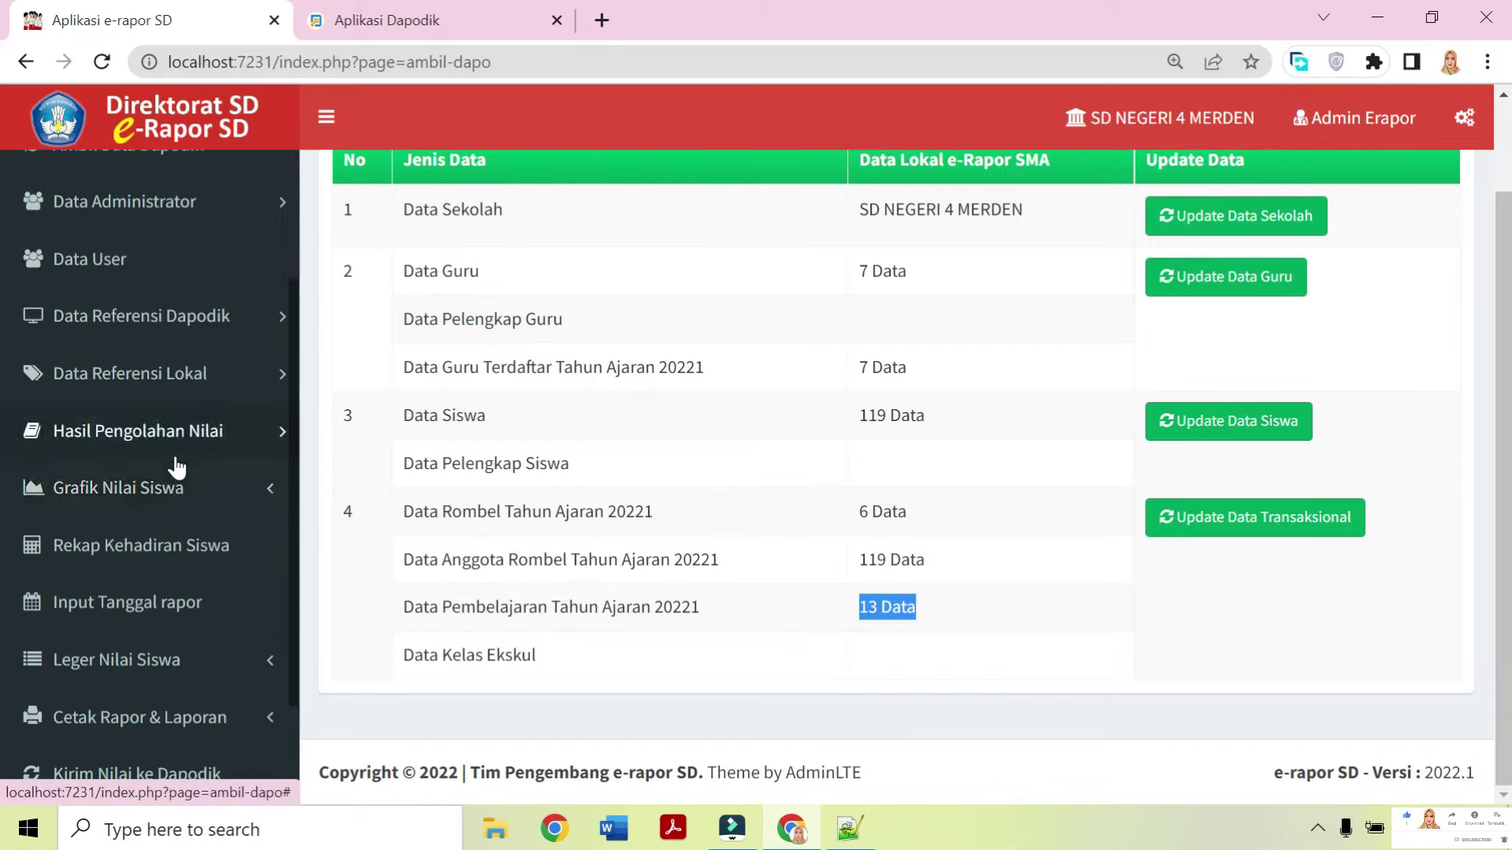
left_click(200, 389)
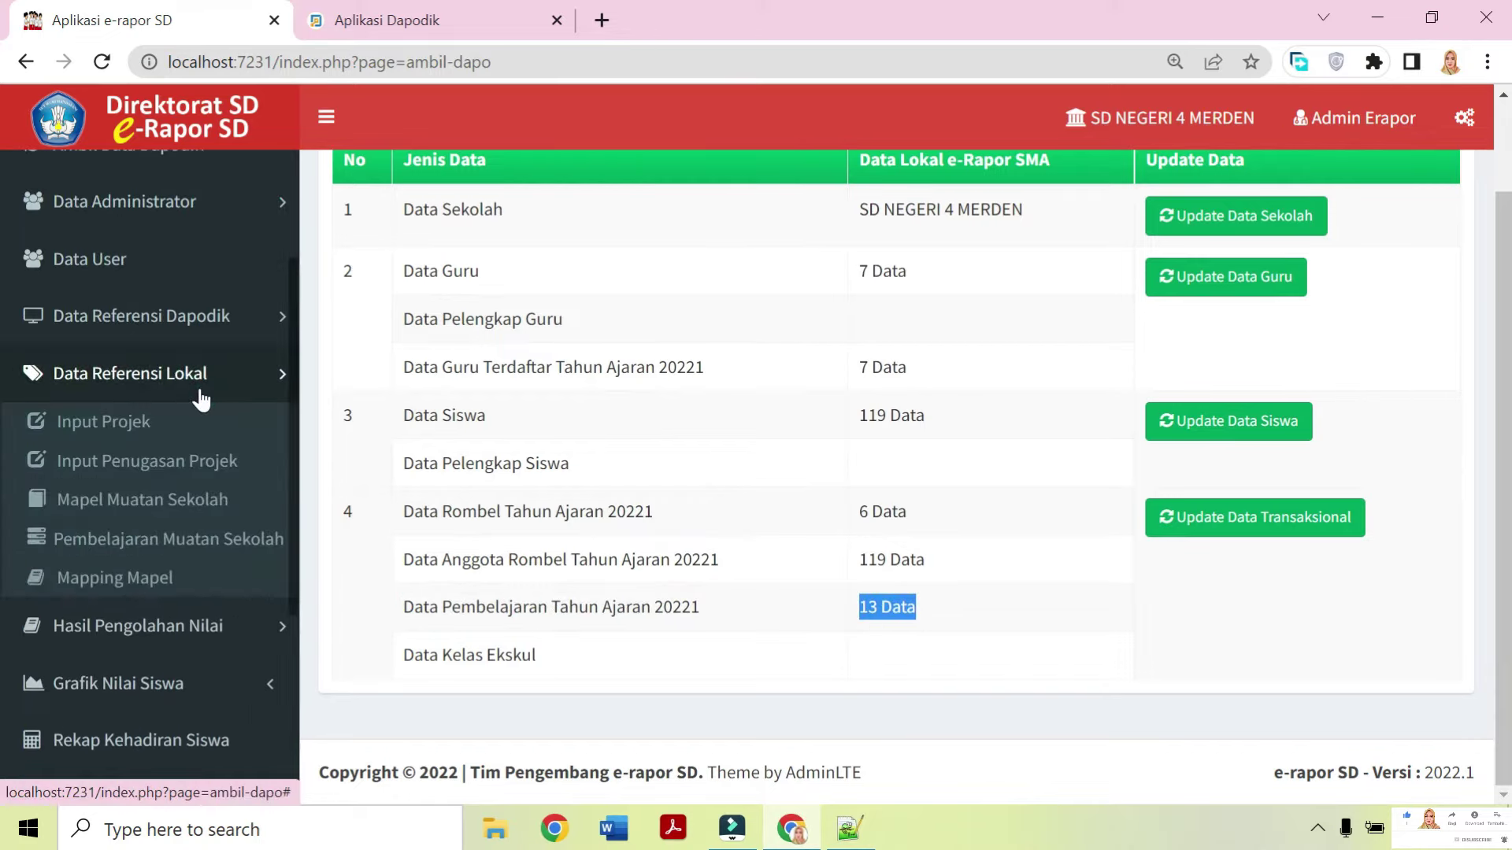
left_click(187, 324)
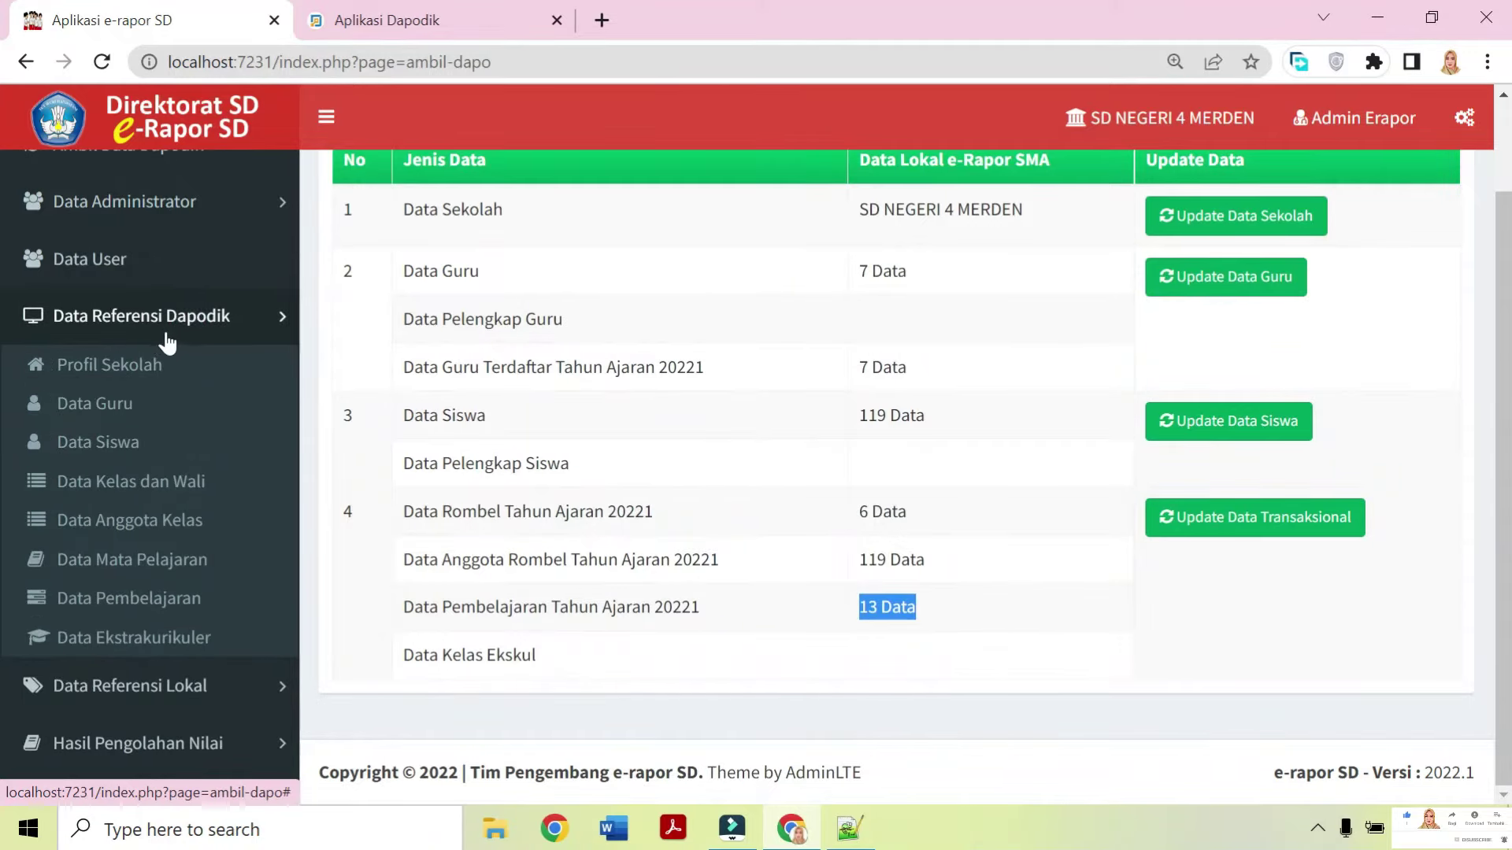
left_click(140, 564)
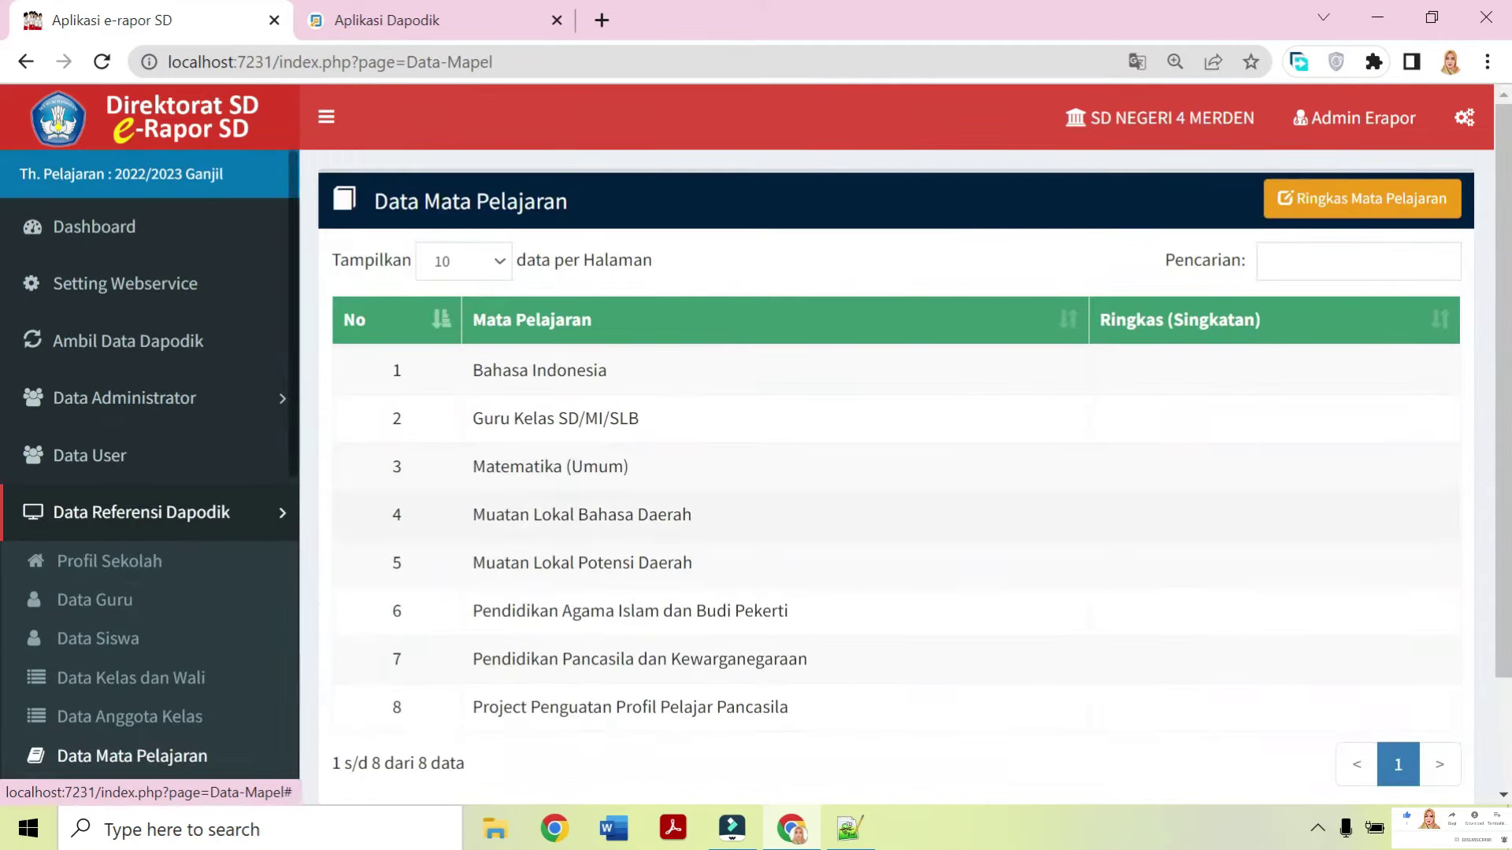
Examine each subject listed in Data Mata Pelajaran, from Bahasa Indonesia to Project Penguatan Profil Pelajar Pancasila, and return to Dapodik.
scroll(452, 489, "down", 2)
left_click_drag(484, 300, 578, 300)
left_click_drag(481, 252, 617, 252)
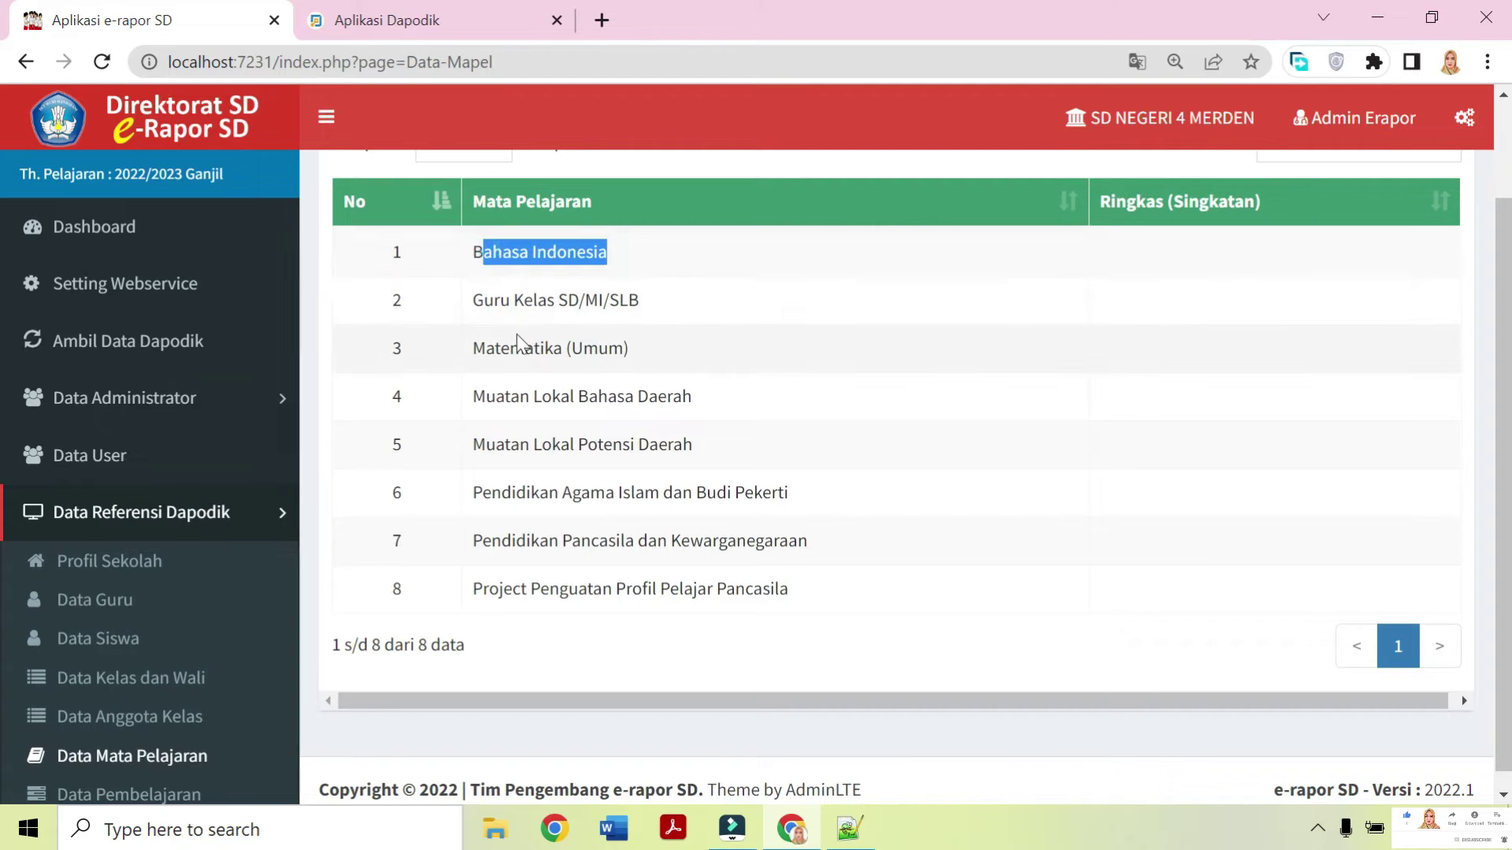
left_click_drag(494, 348, 635, 370)
left_click_drag(520, 396, 668, 396)
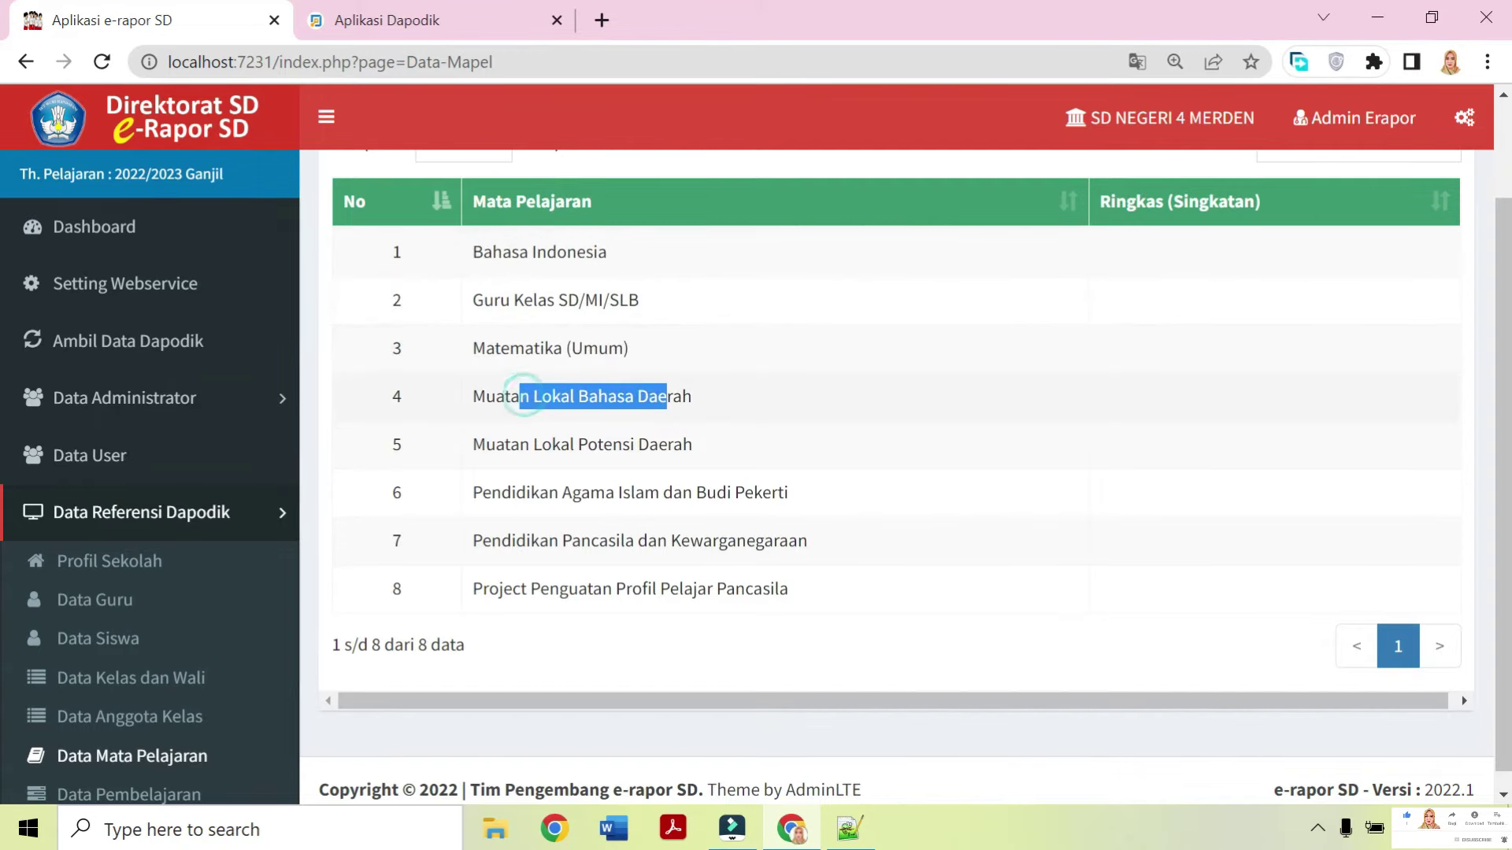
left_click_drag(553, 444, 649, 444)
left_click_drag(569, 492, 698, 492)
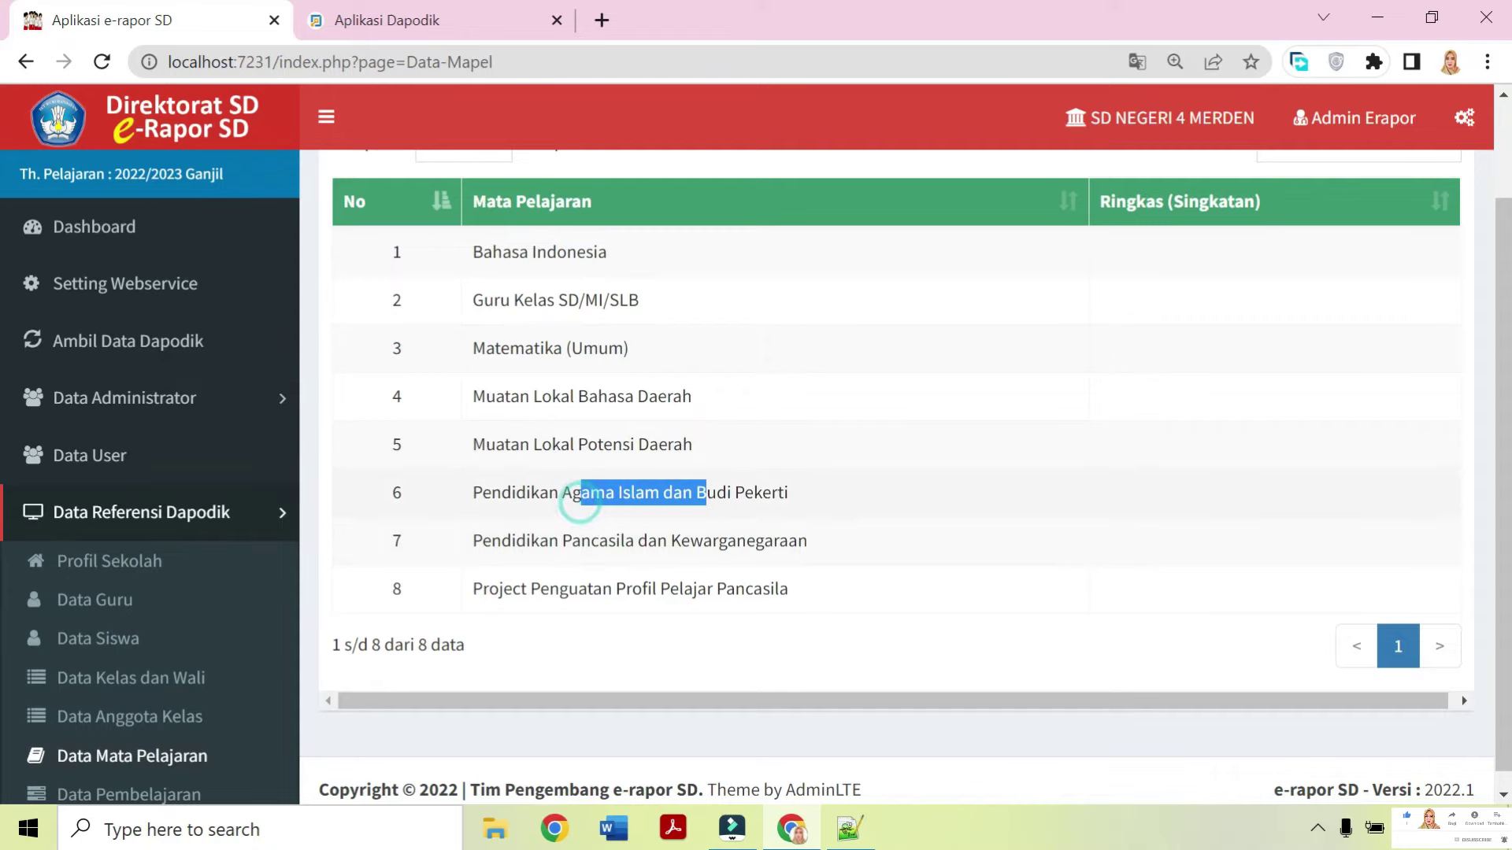
scroll(691, 518, "down", 1)
left_click(653, 516)
left_click_drag(579, 522, 756, 523)
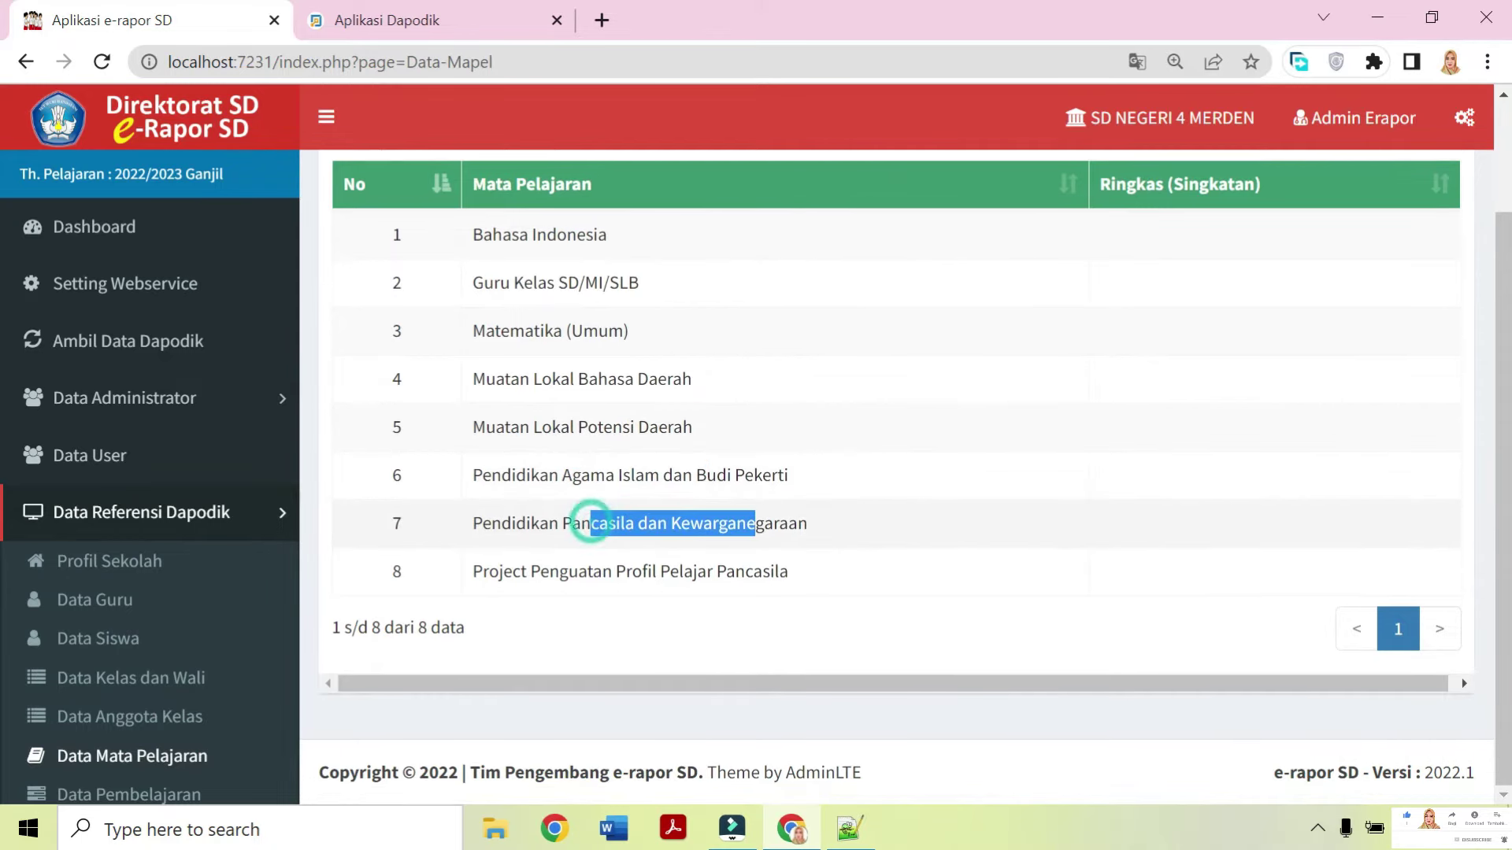
left_click_drag(602, 572, 707, 572)
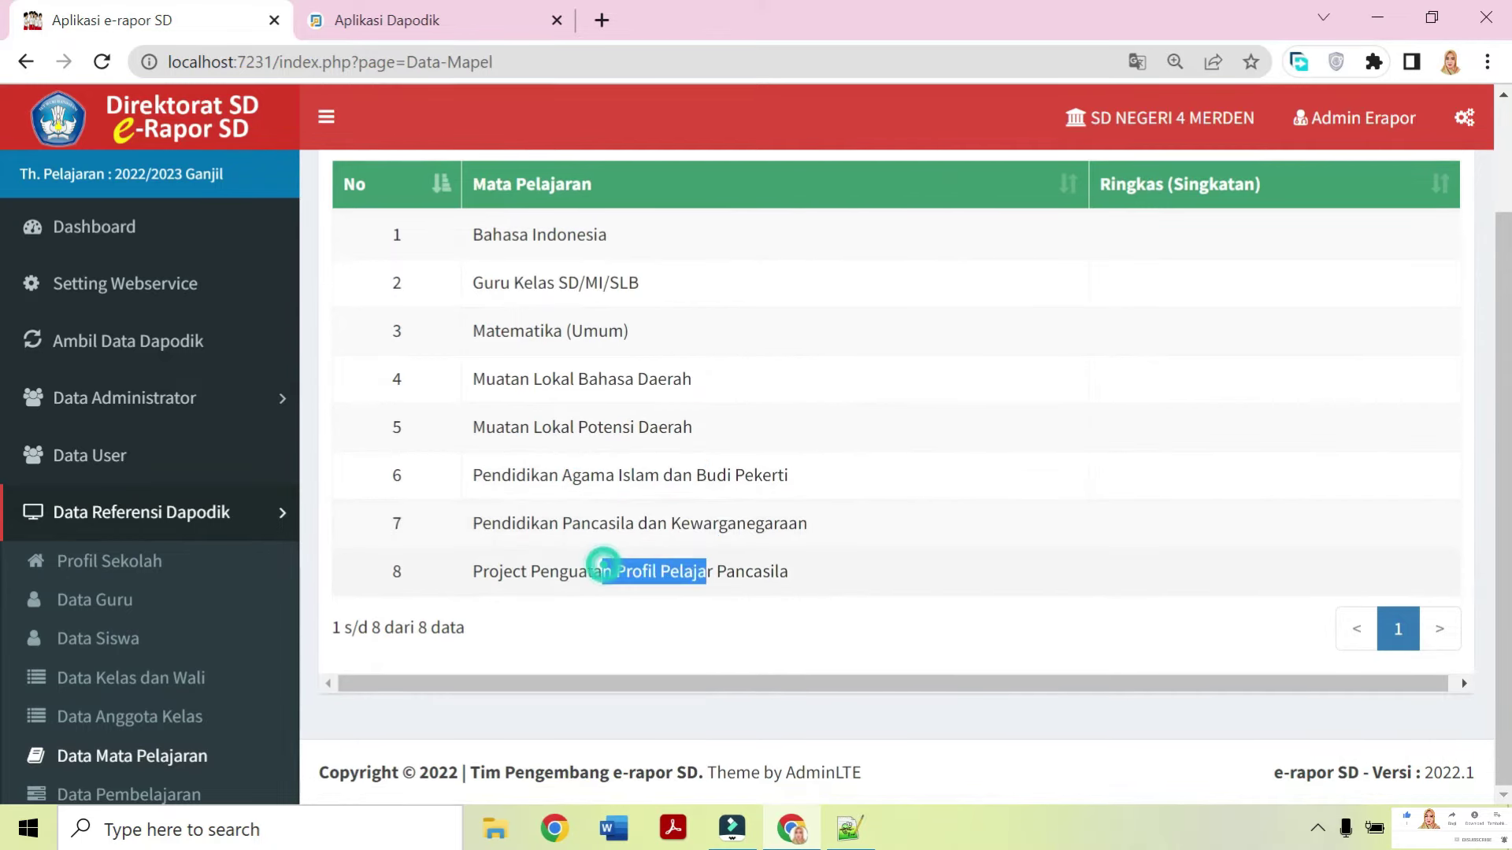
left_click(440, 20)
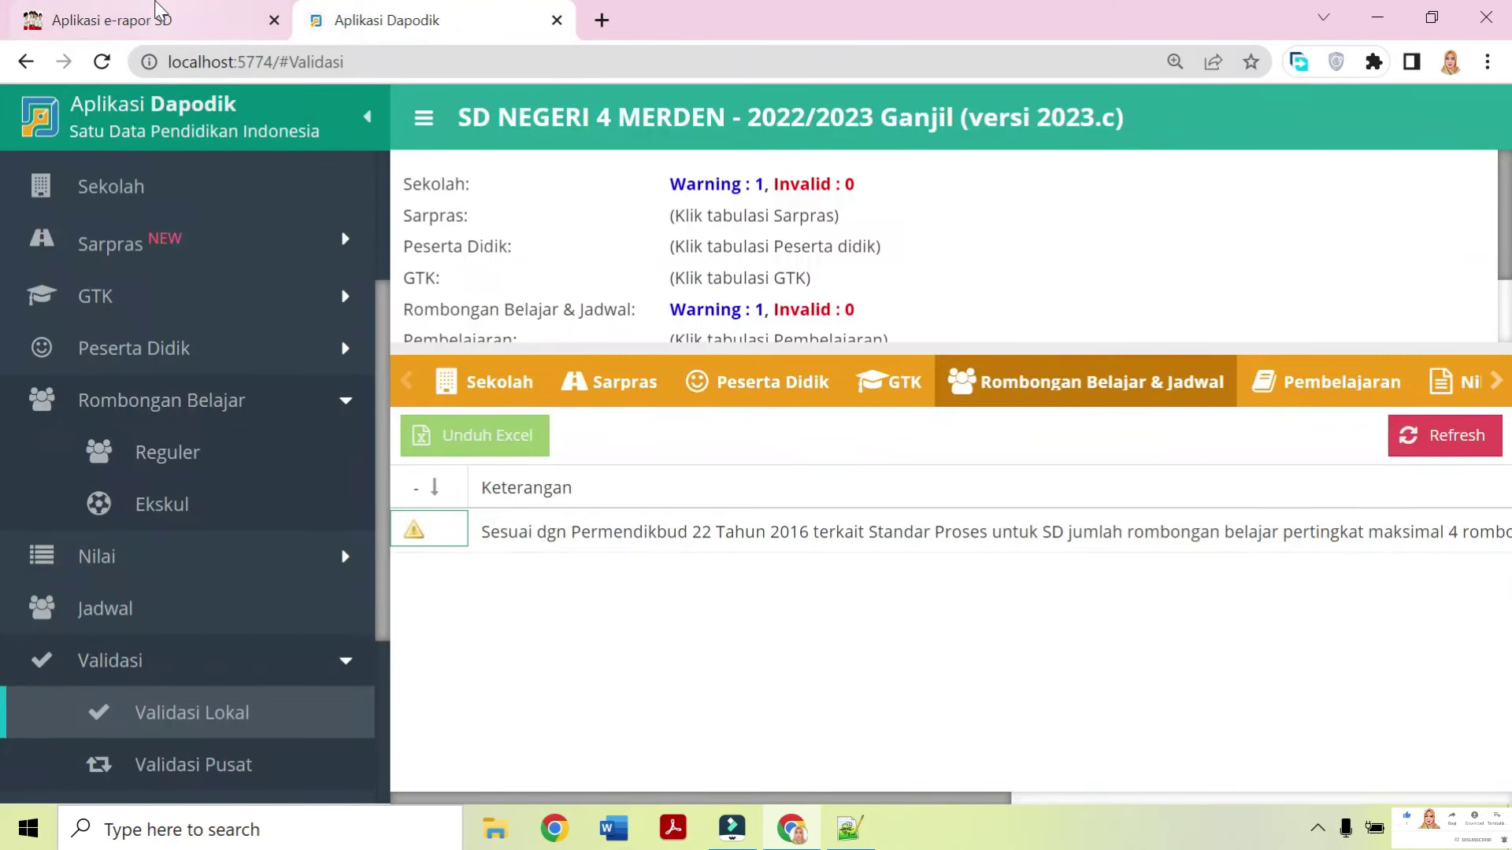
Switch to e-Rapor SD and review the full list of subjects in Data Mata Pelajaran.
left_click(158, 21)
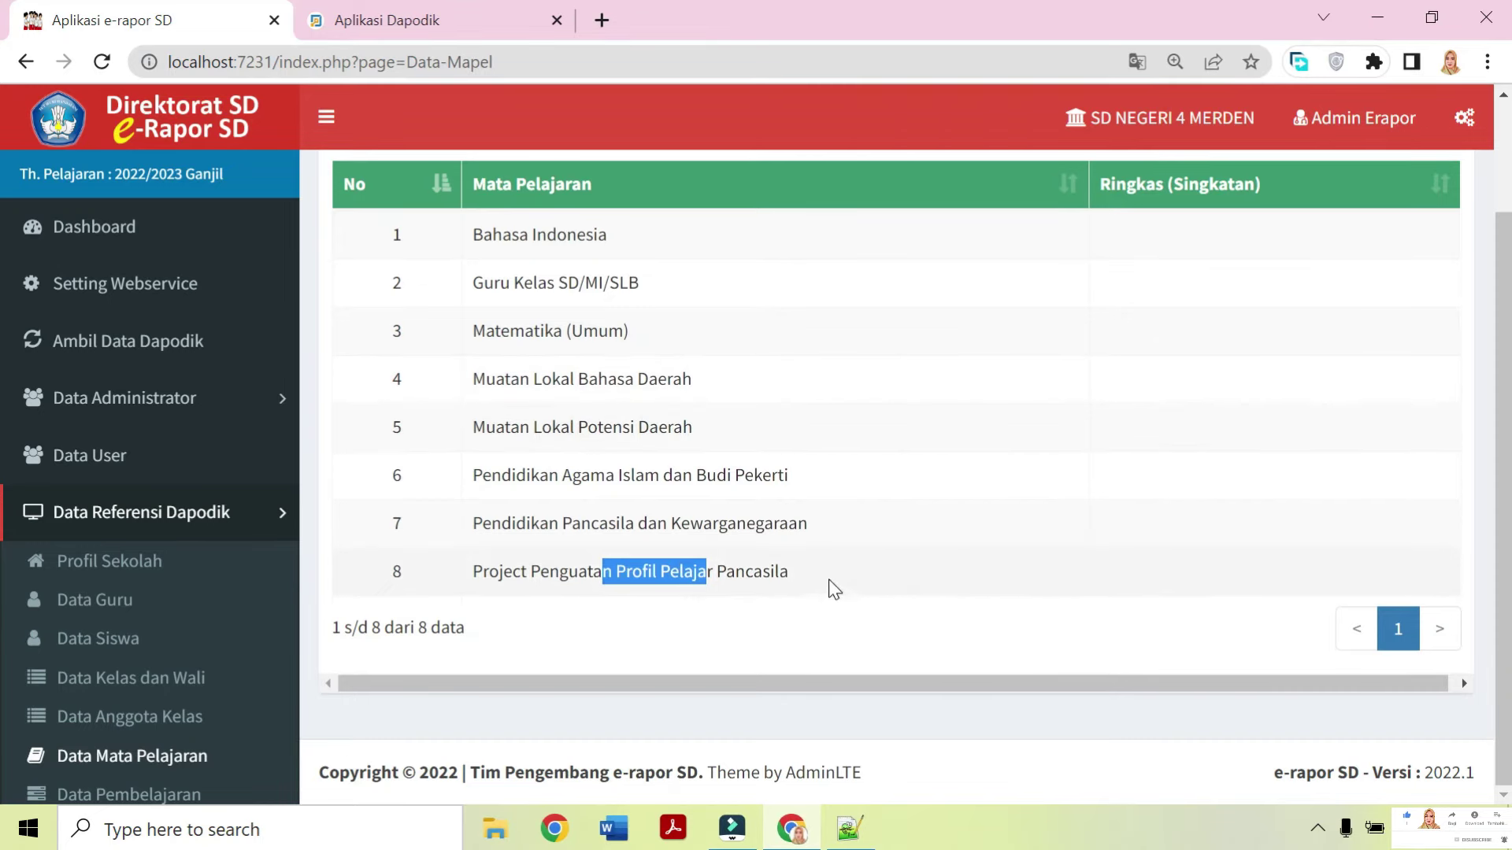
left_click_drag(830, 587, 398, 248)
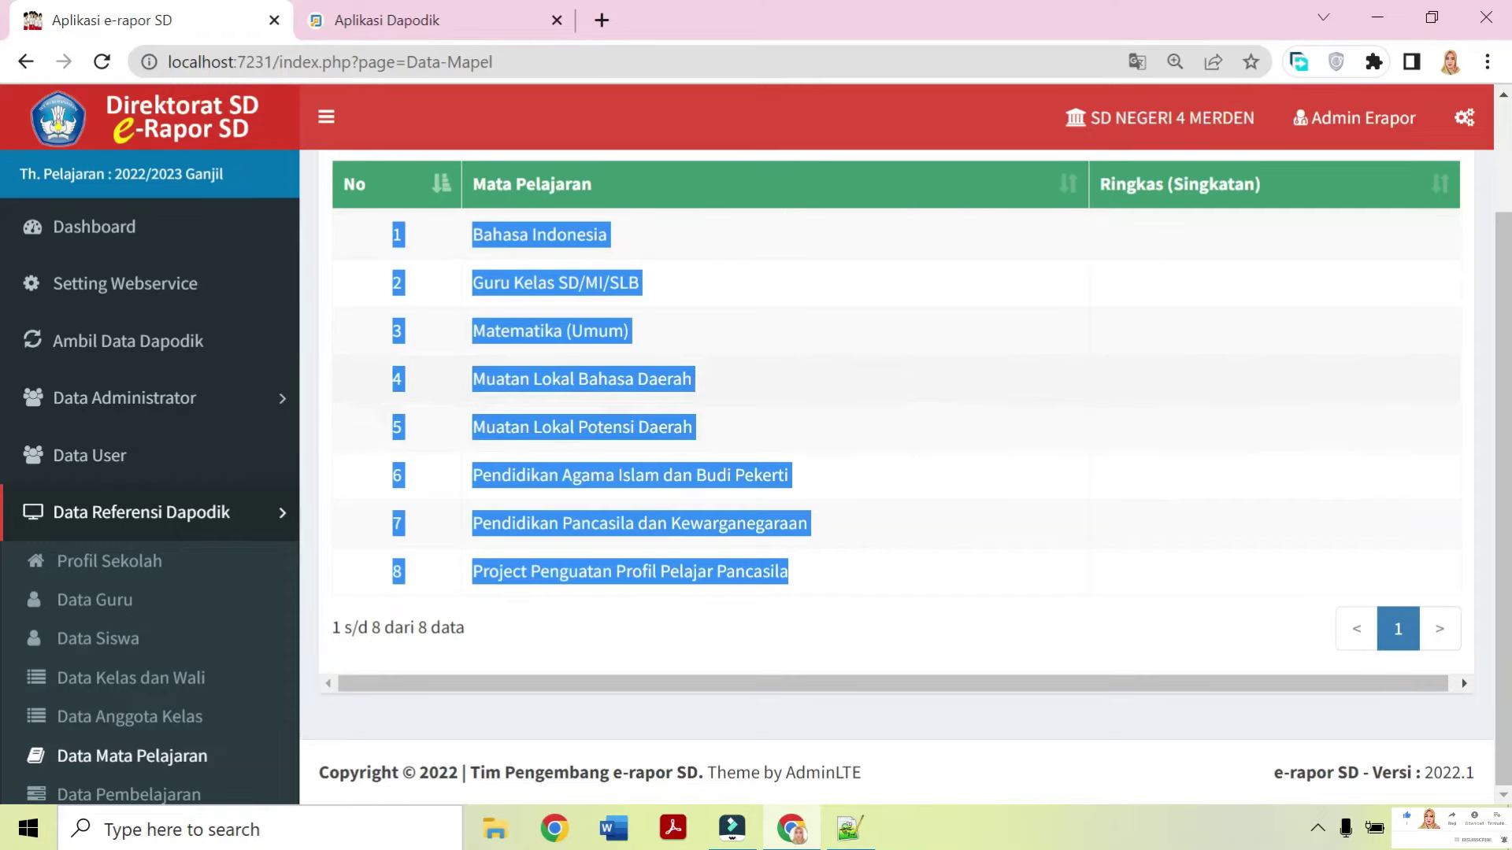
left_click(745, 400)
scroll(693, 299, "up", 2)
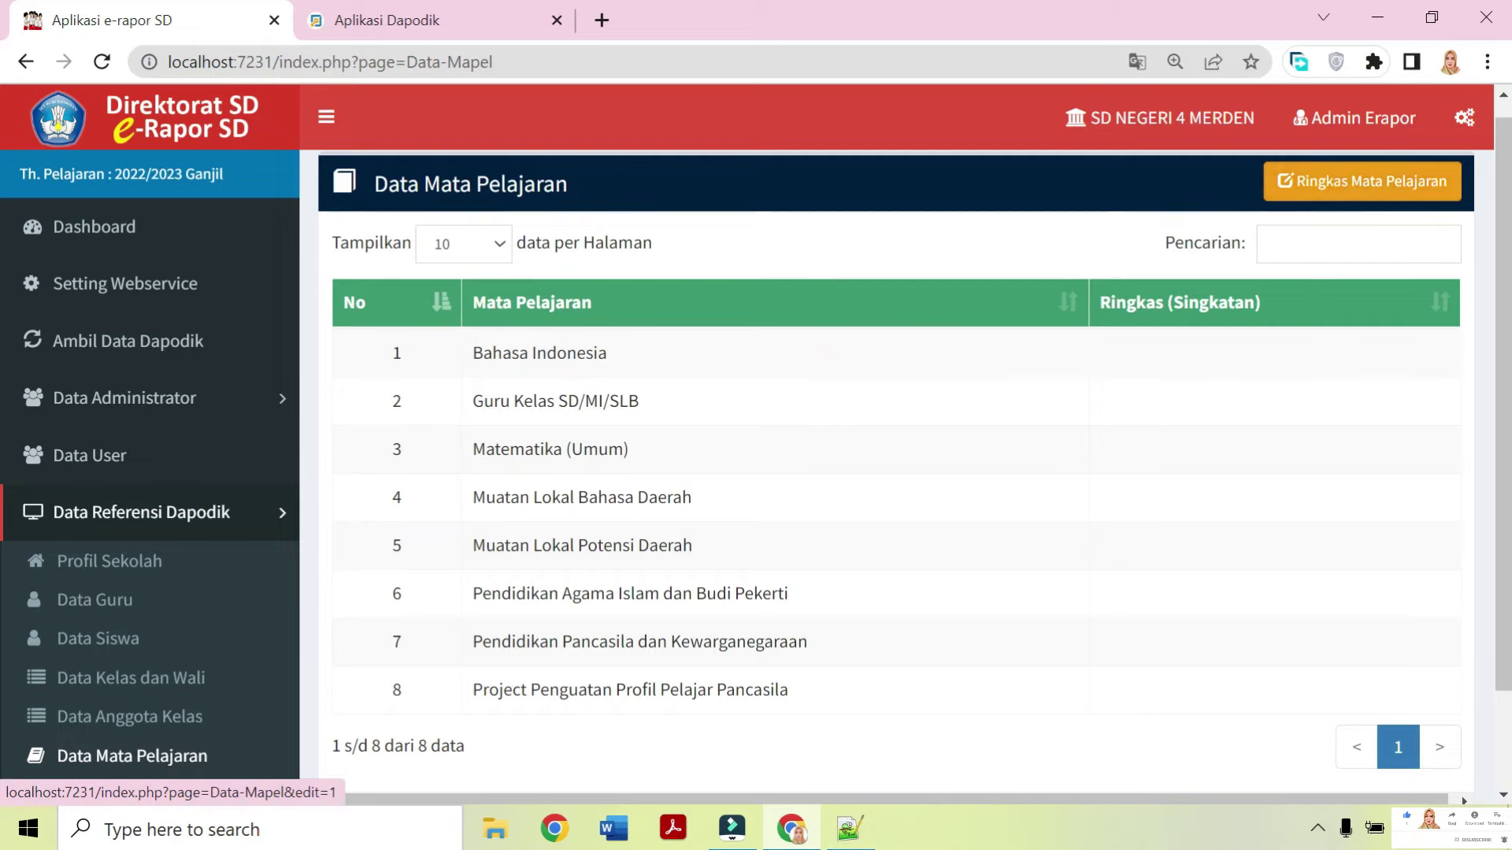
Open the subject abbreviations for editing and enter Indonesia for Bahasa Indonesia and Mat for Matematika (Umum).
left_click(1333, 188)
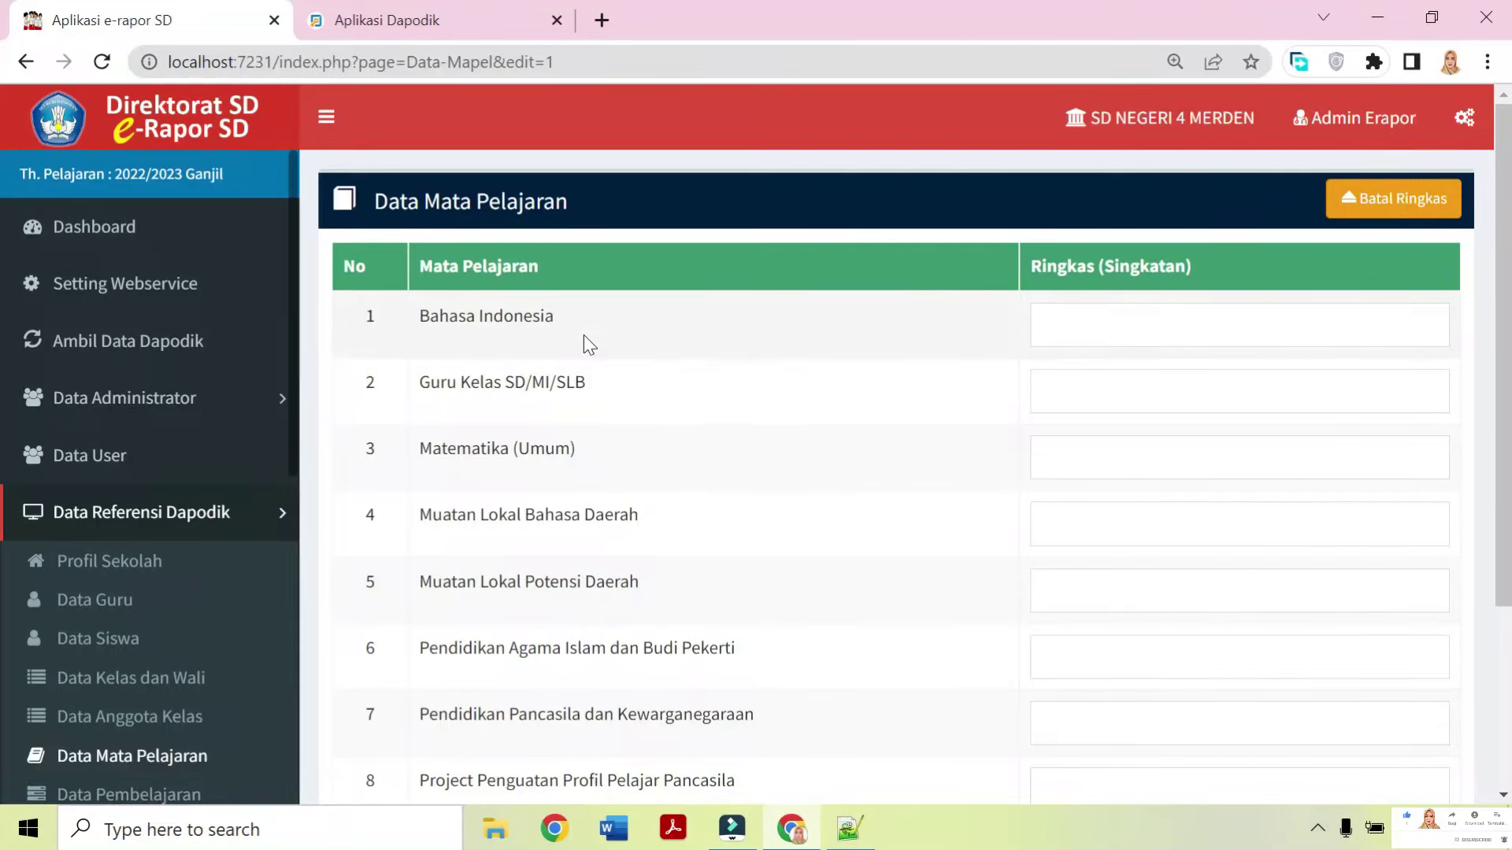
left_click(1173, 325)
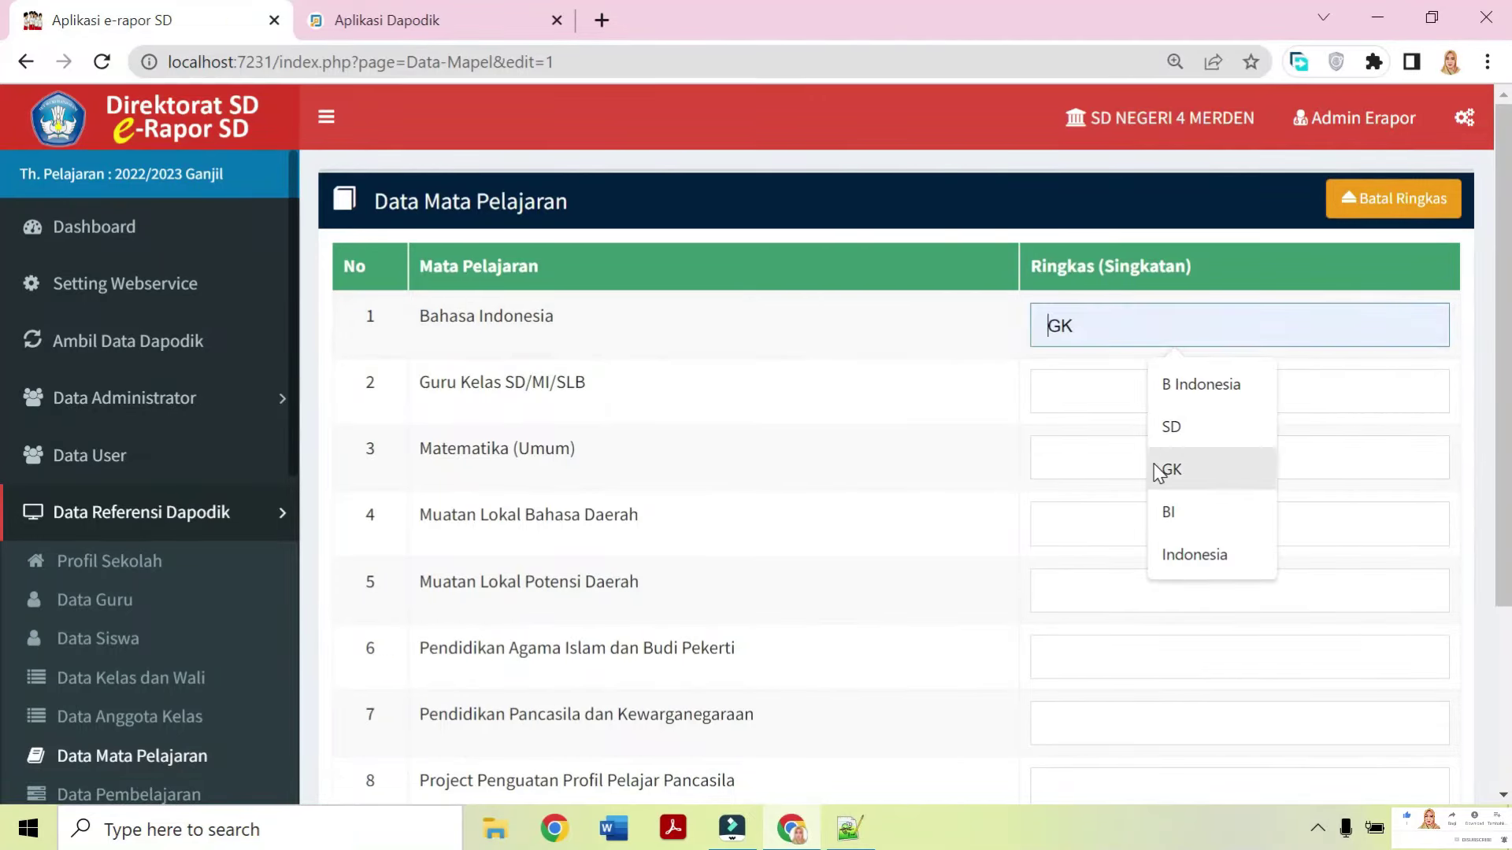
left_click(1173, 553)
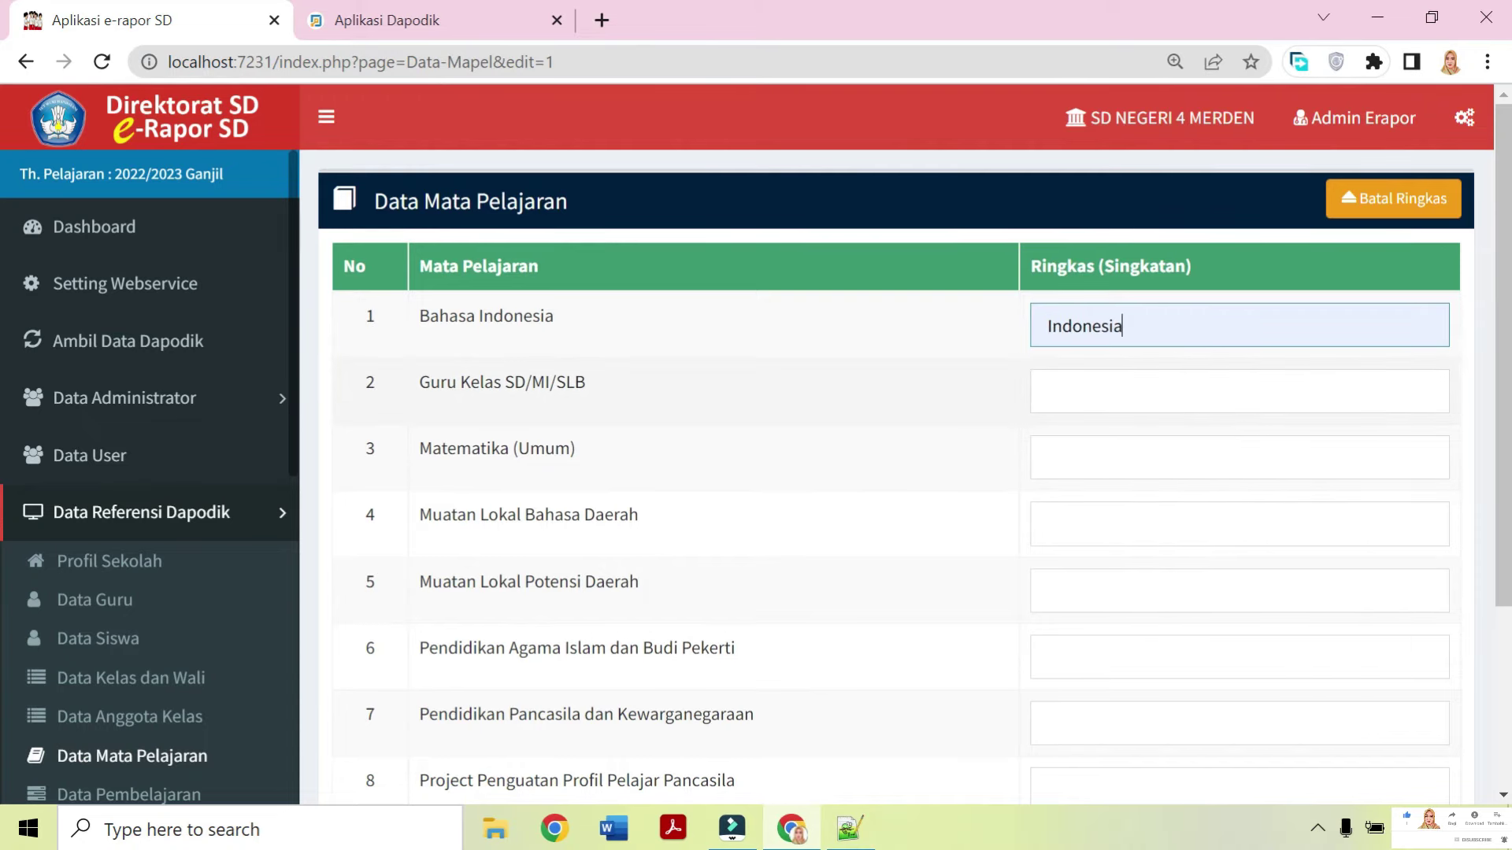
left_click(1173, 457)
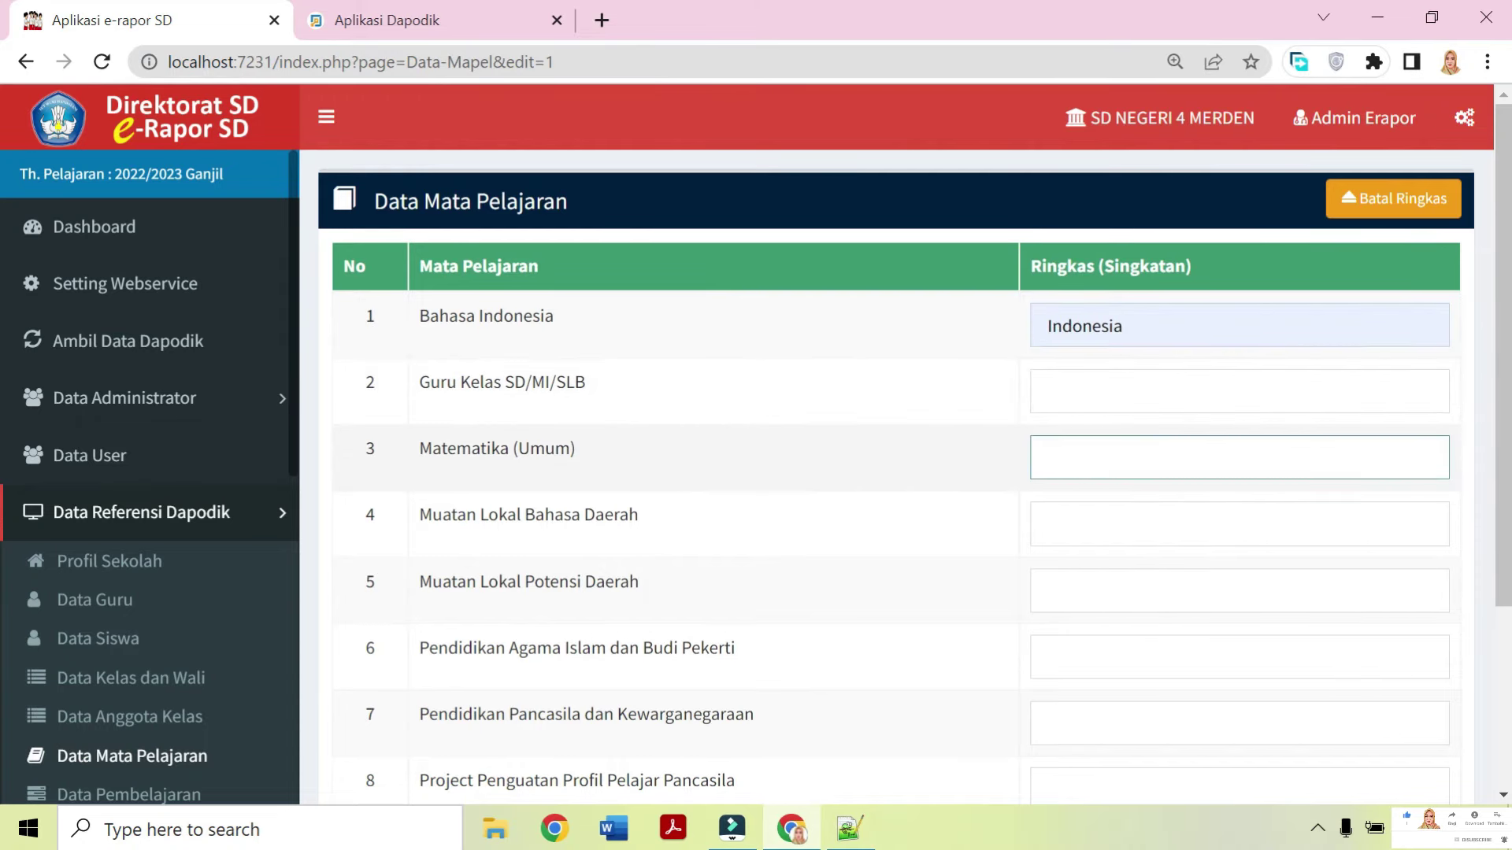
type("Mat")
Set the abbreviations to Jawa for Muatan Lokal Bahasa Daerah and Dawet Ayu for Muatan Lokal Potensi Daerah.
scroll(1086, 438, "down", 2)
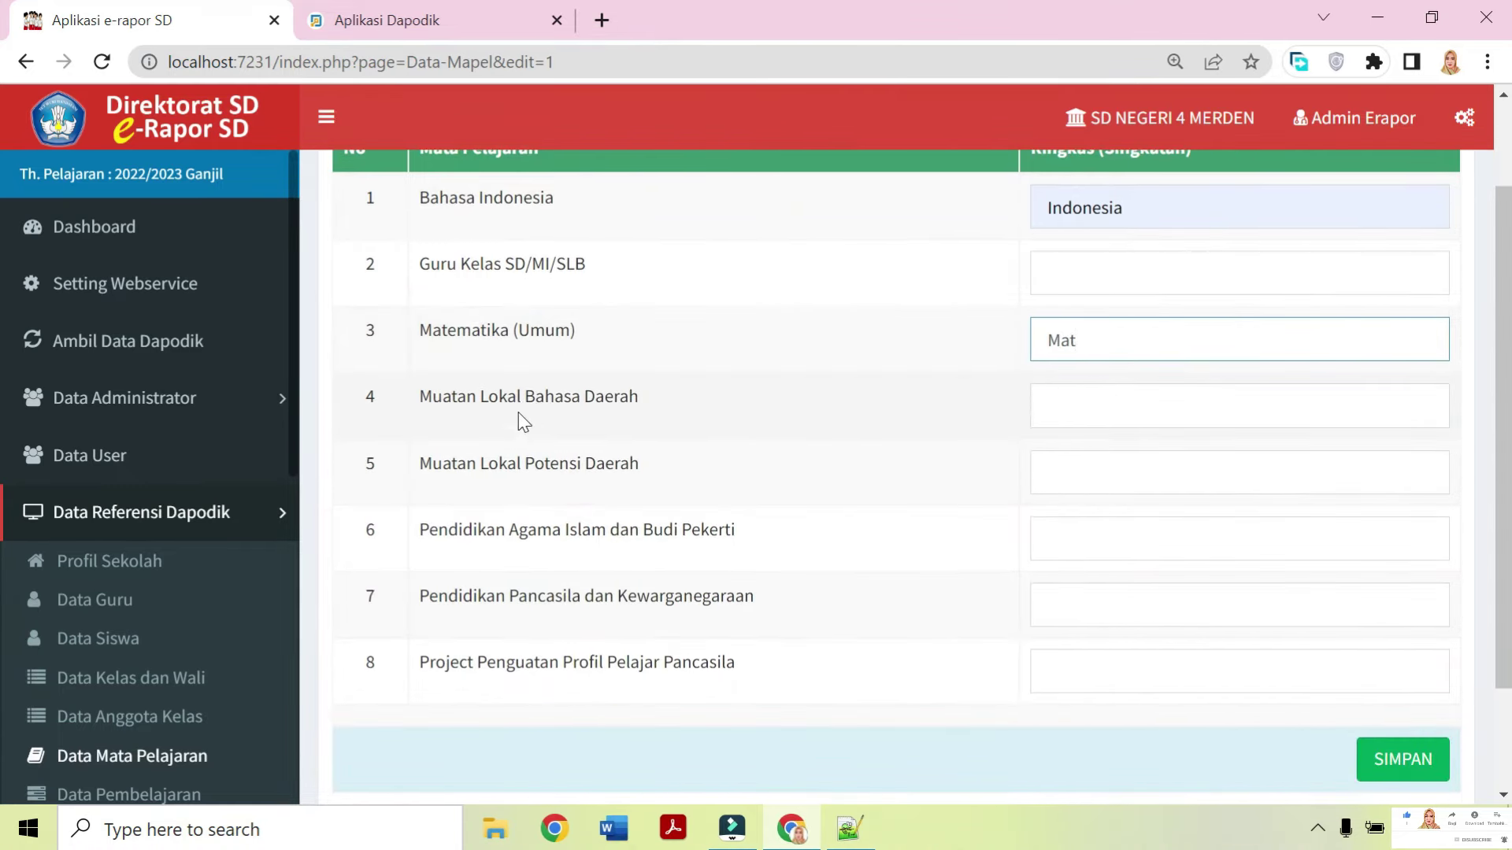
left_click(1048, 406)
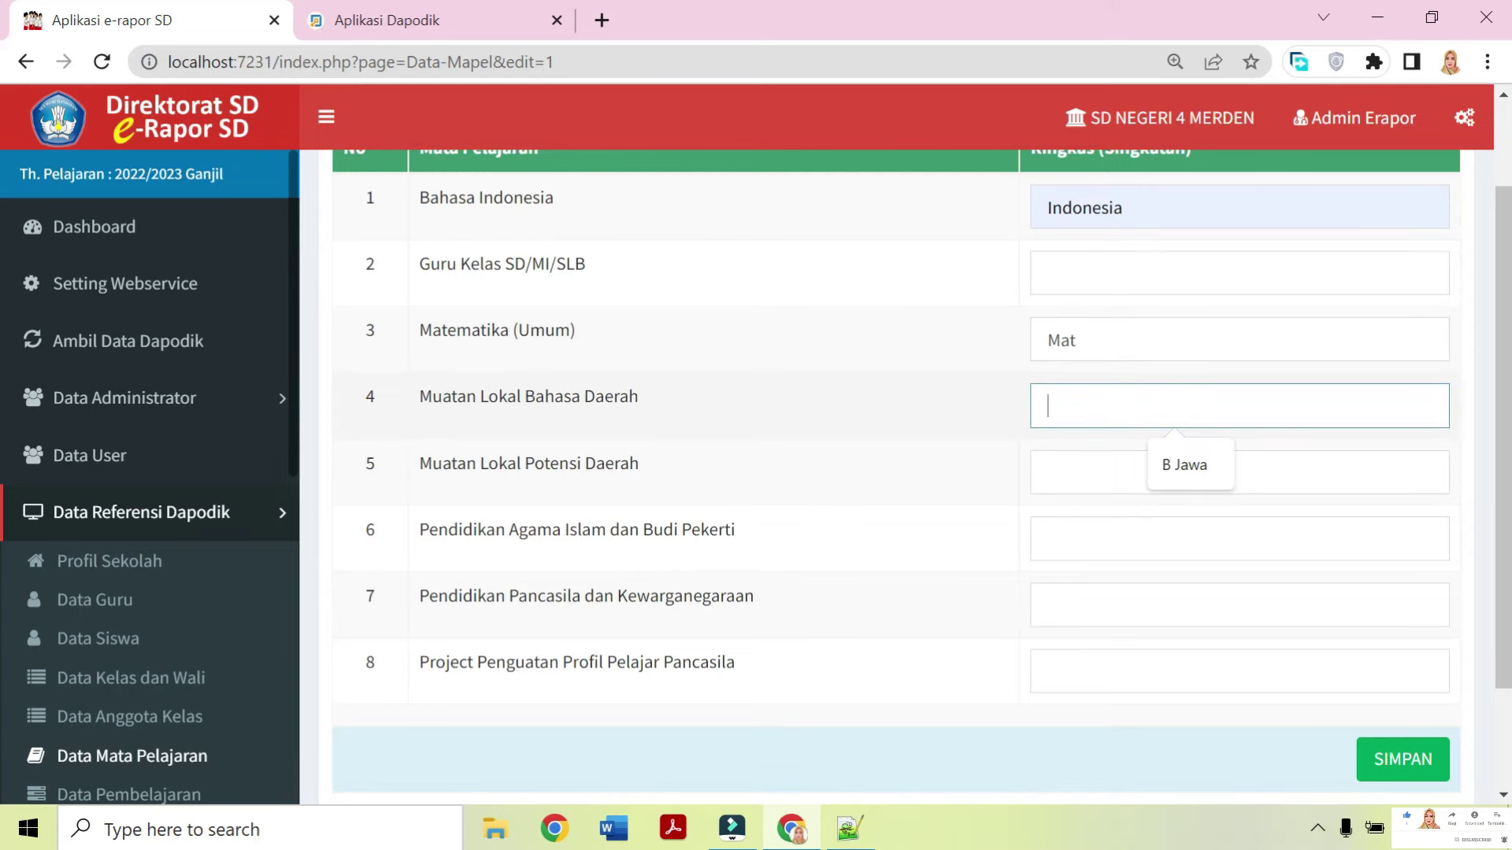
type("Jawa")
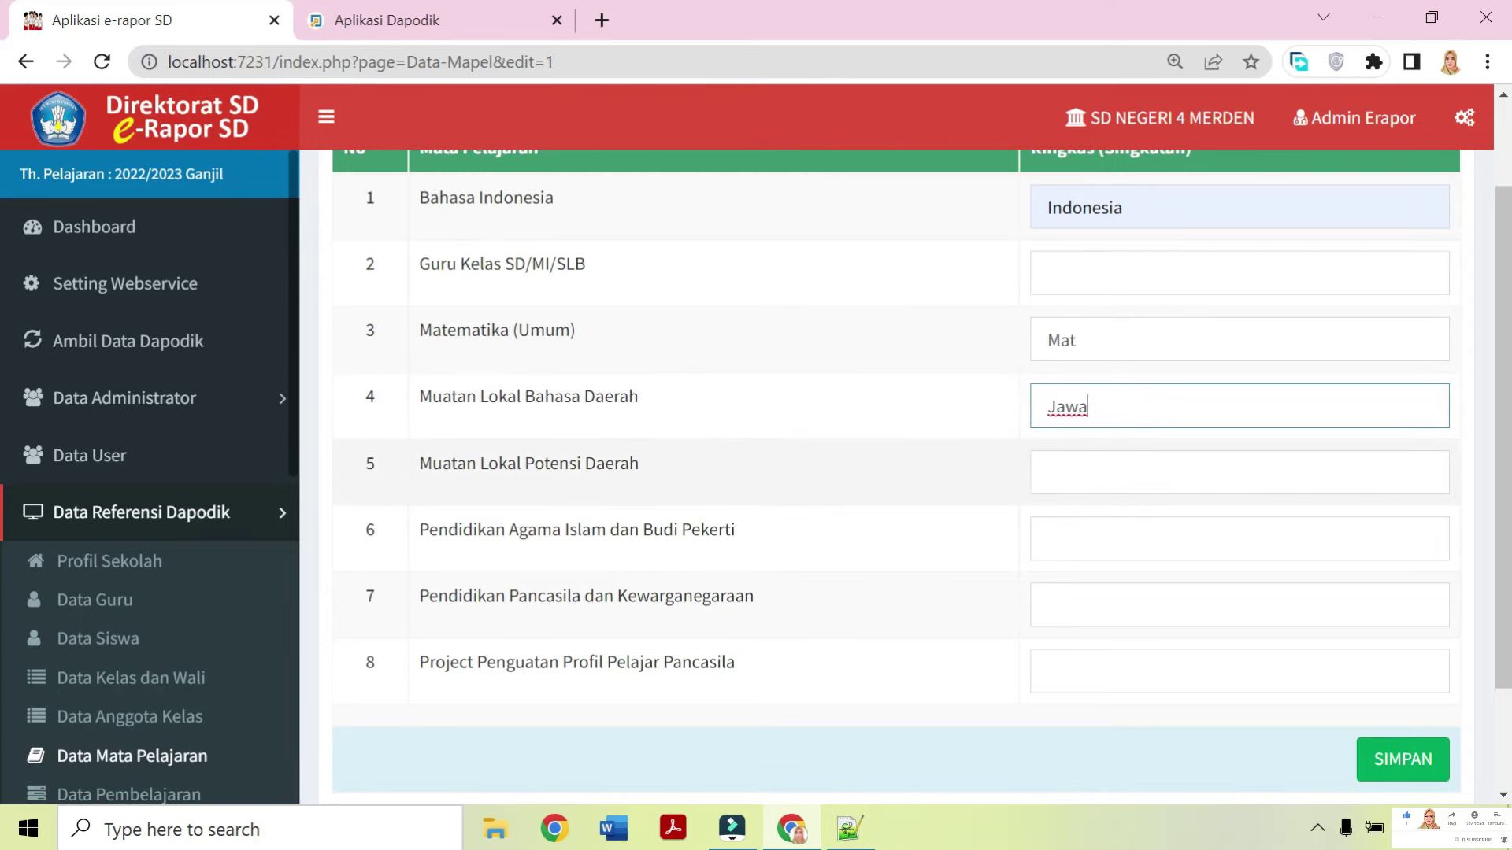
left_click(1047, 473)
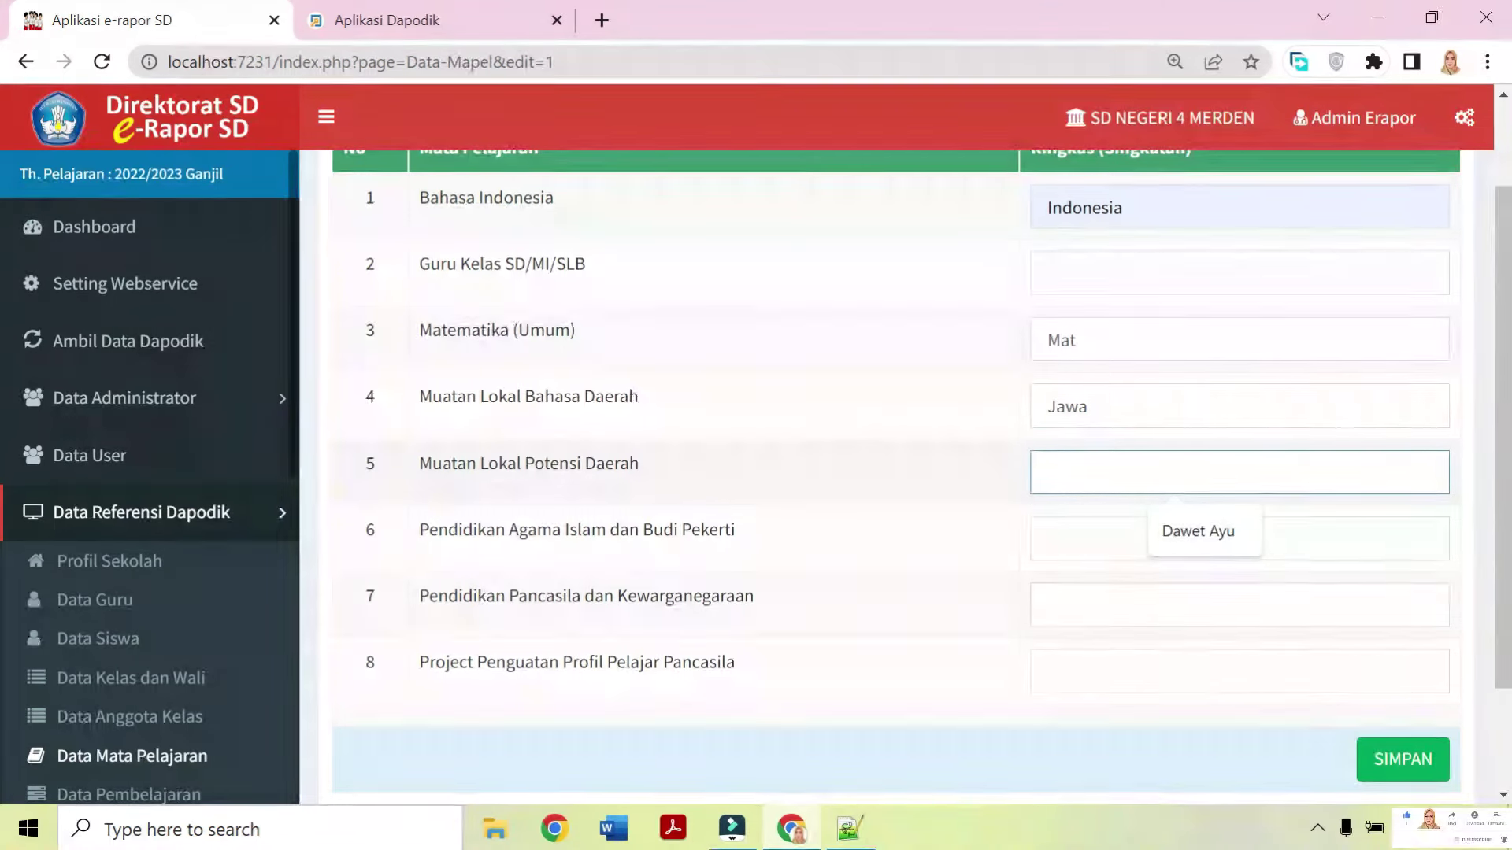
left_click(1147, 520)
Abbreviate Pendidikan Agama Islam dan Budi Pekerti as PAI, Pendidikan Pancasila dan Kewarganegaraan as PPKn, and Project Penguatan Profil Pelajar Pancasila as P5.
scroll(768, 460, "down", 2)
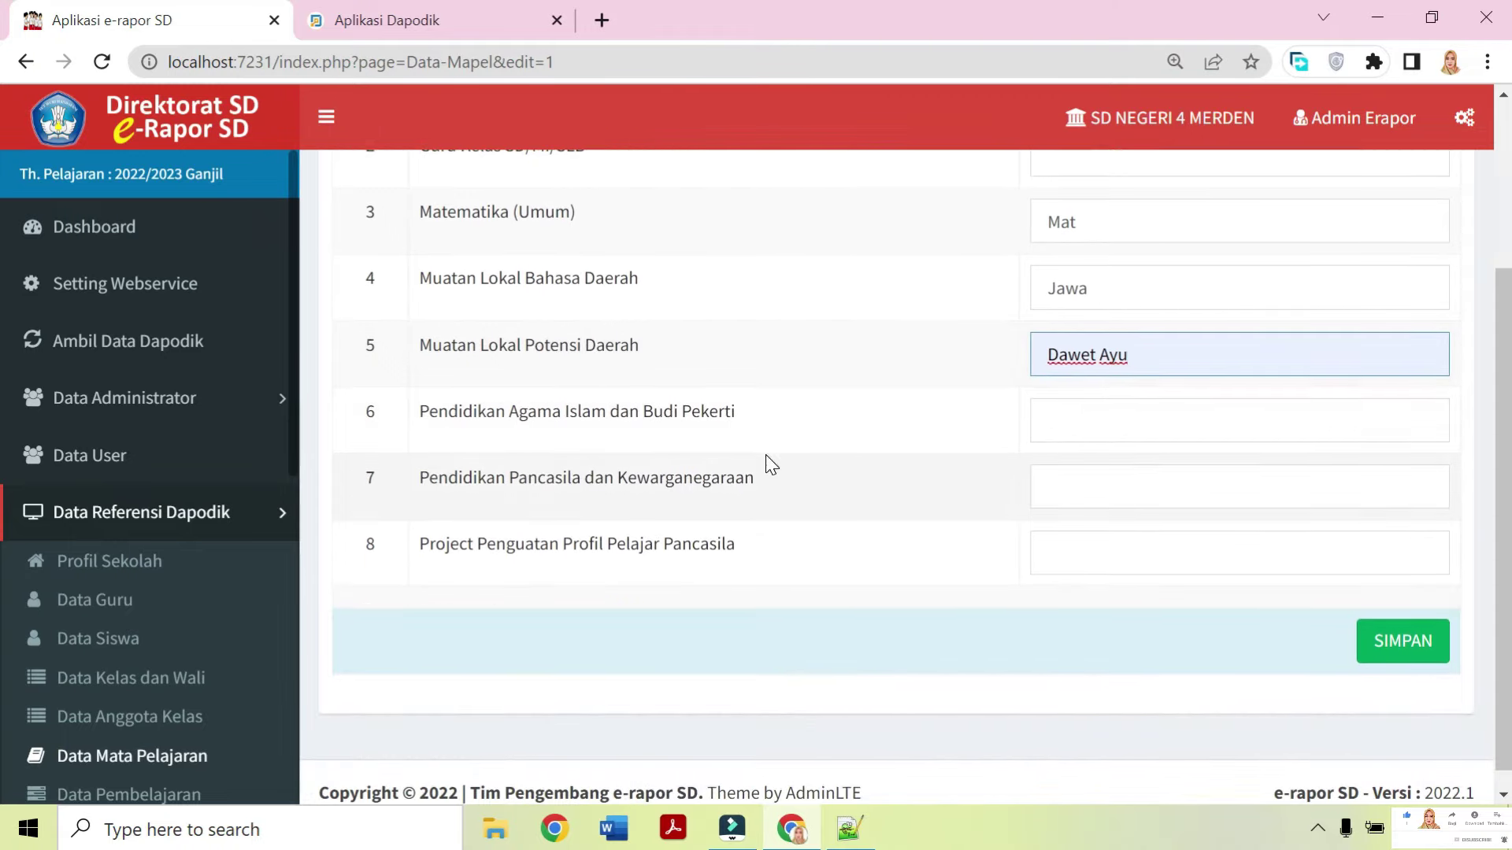
left_click(1102, 421)
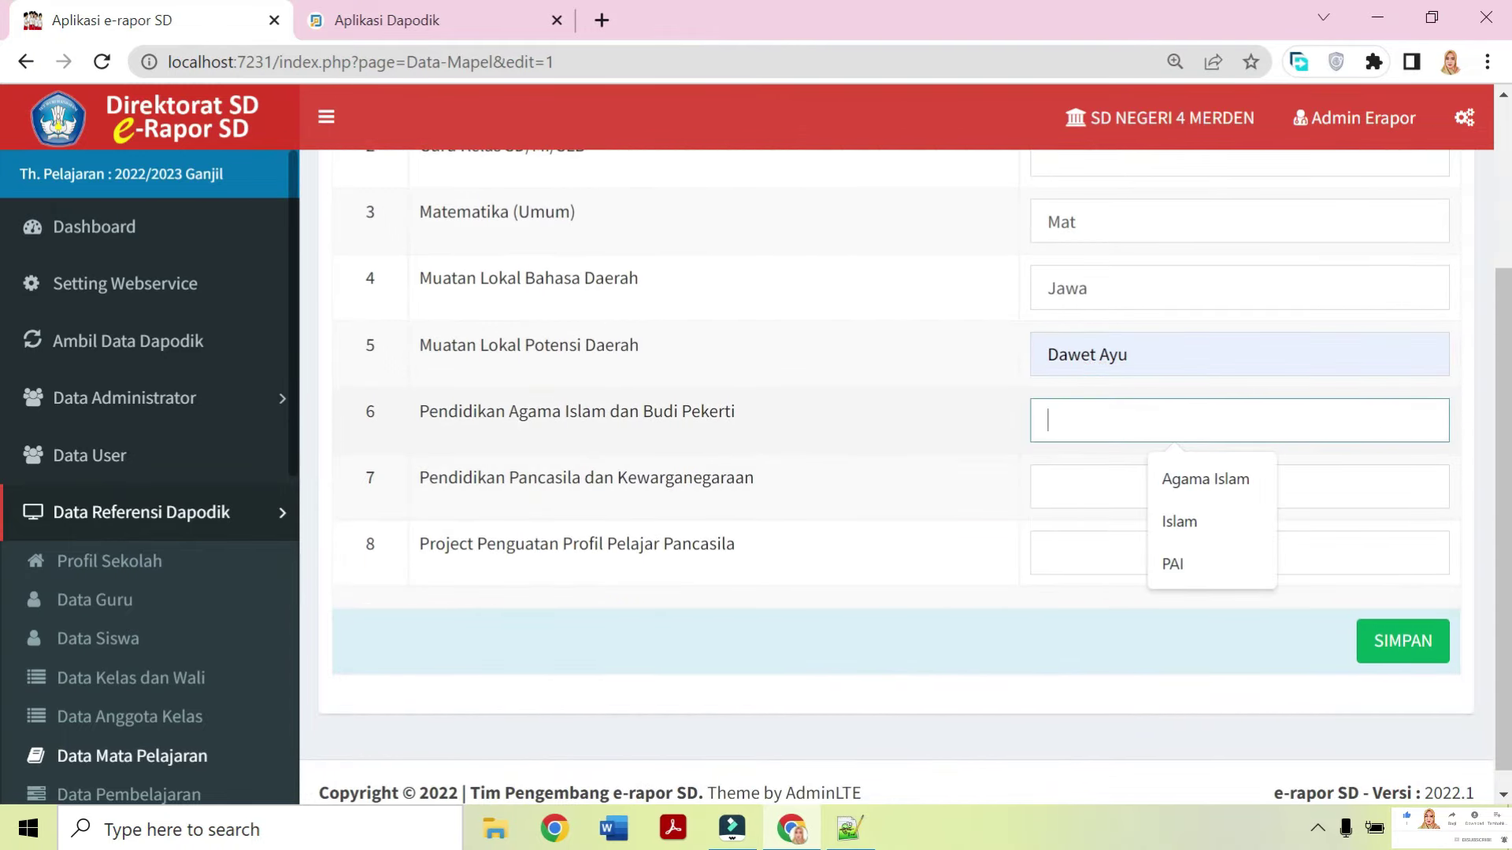
left_click(1179, 563)
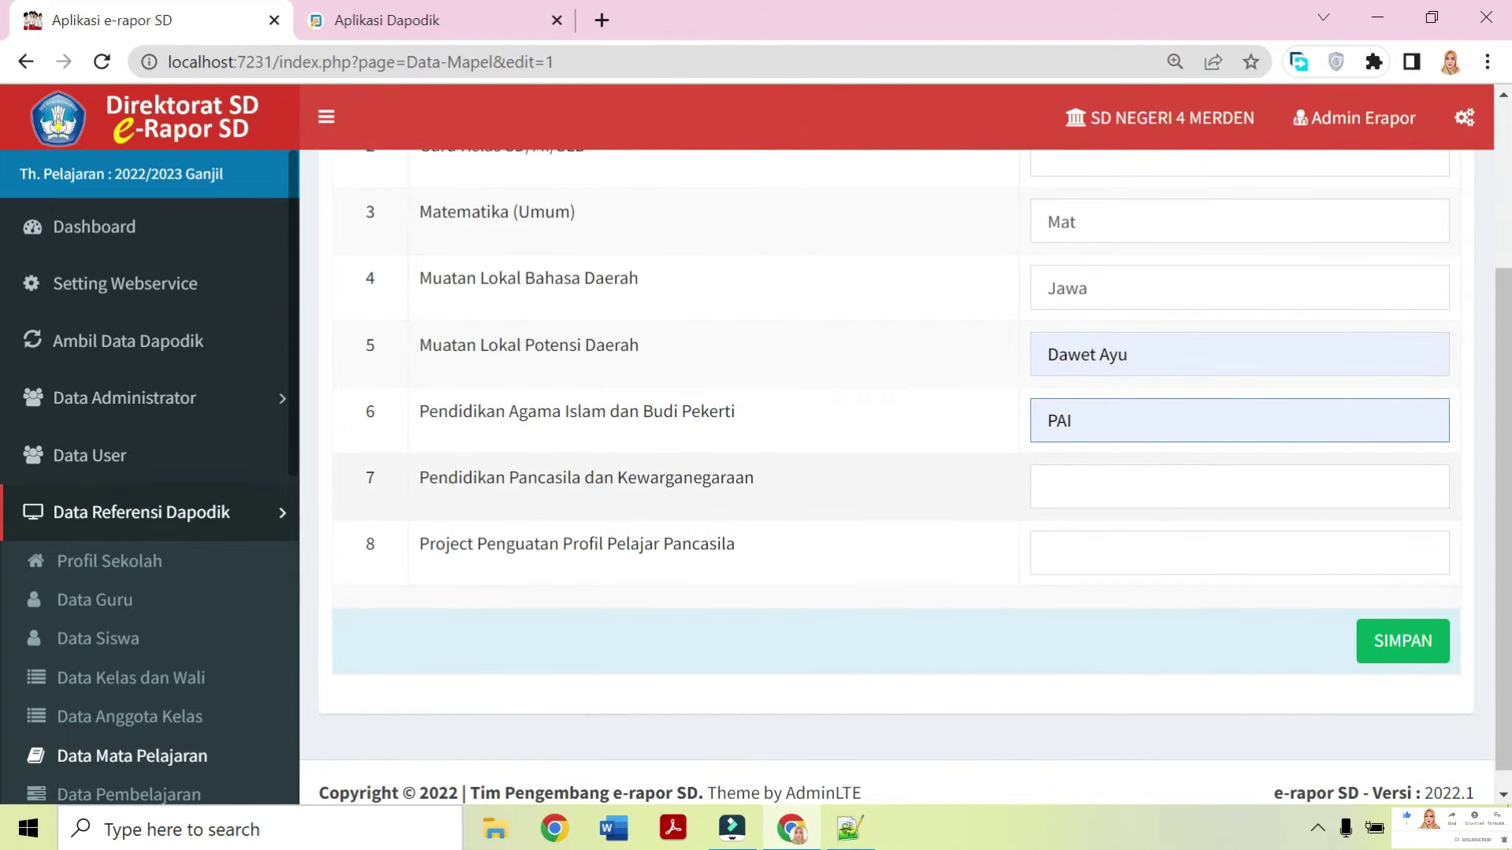
left_click(1102, 486)
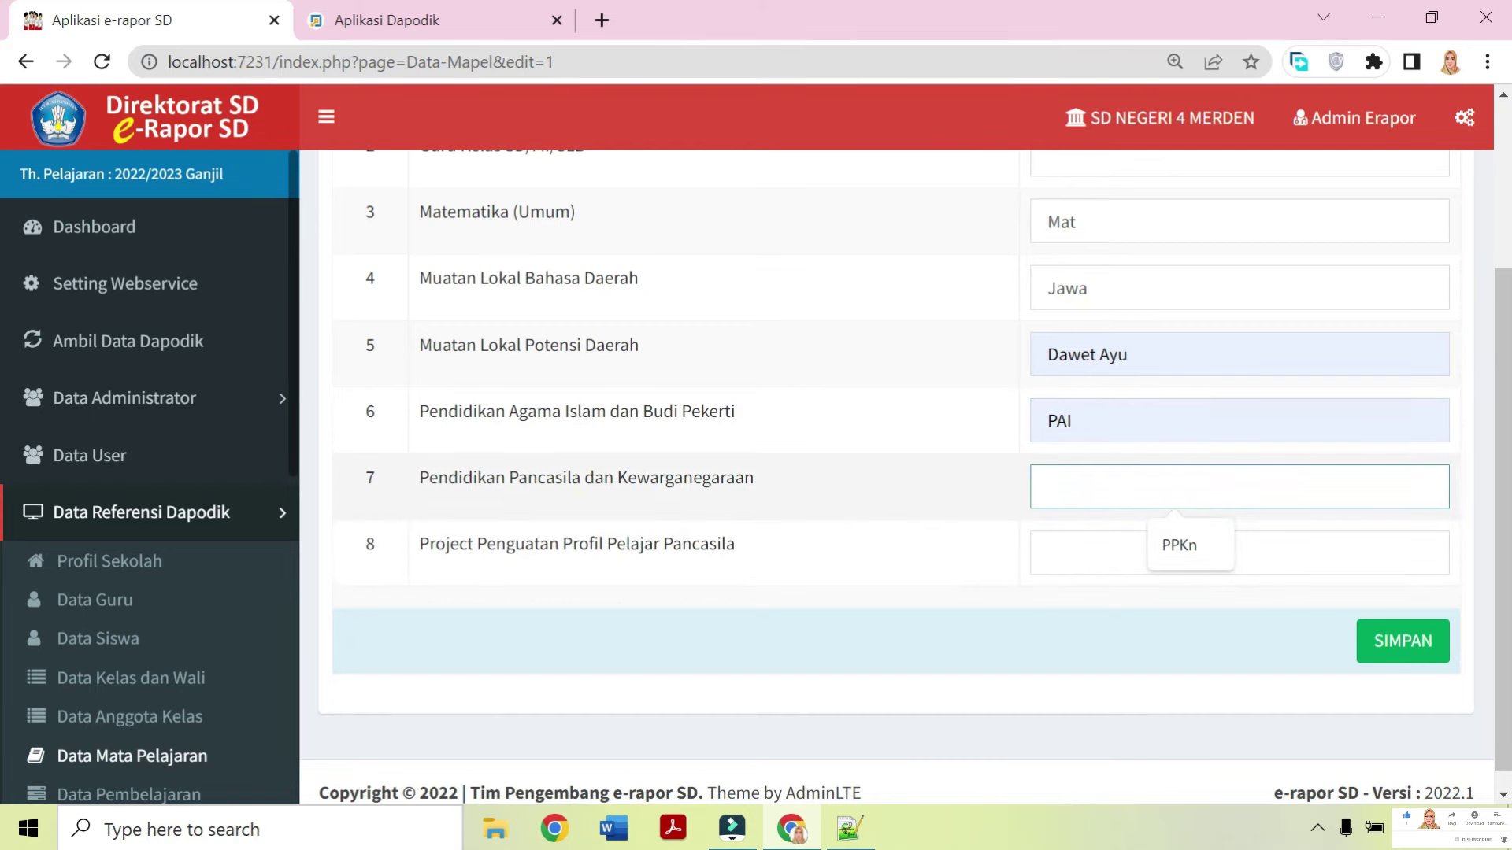
left_click(1181, 548)
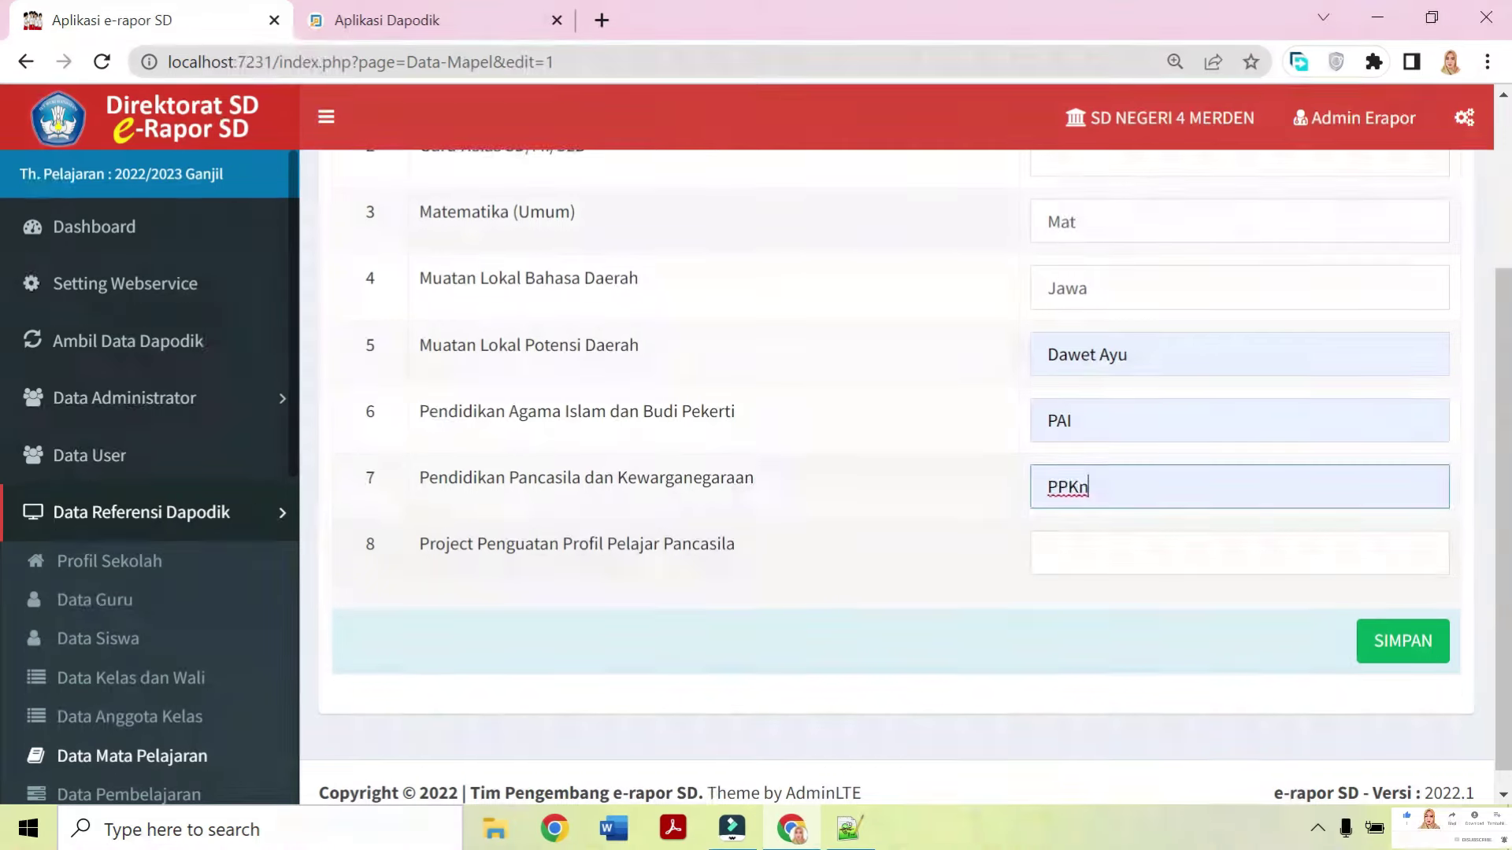
left_click(1039, 555)
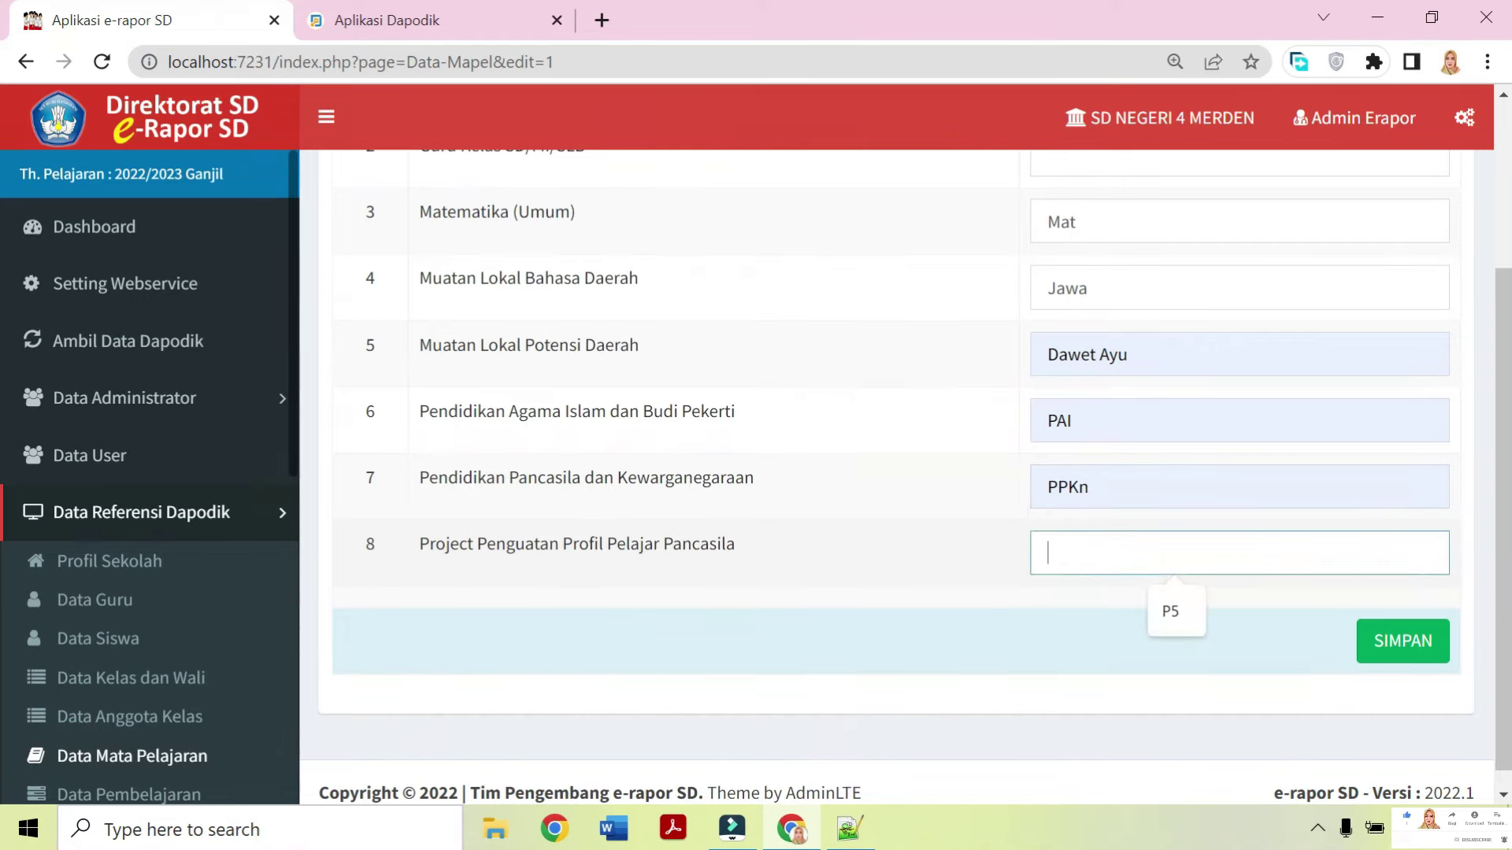
left_click(1170, 611)
Review the entered abbreviations and save the Data Mata Pelajaran changes.
scroll(1163, 530, "up", 3)
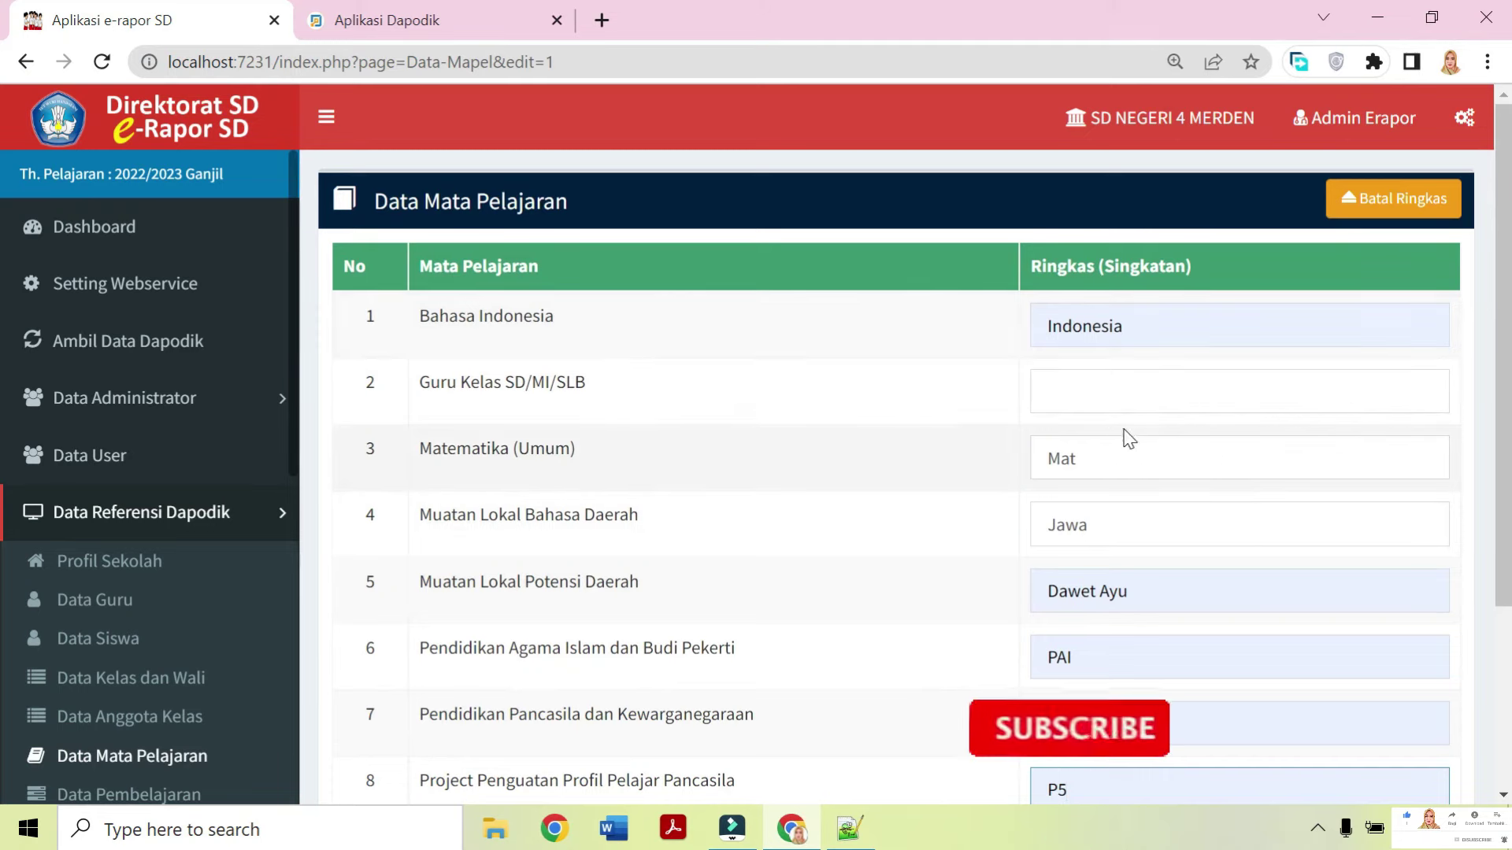
scroll(1131, 441, "down", 1)
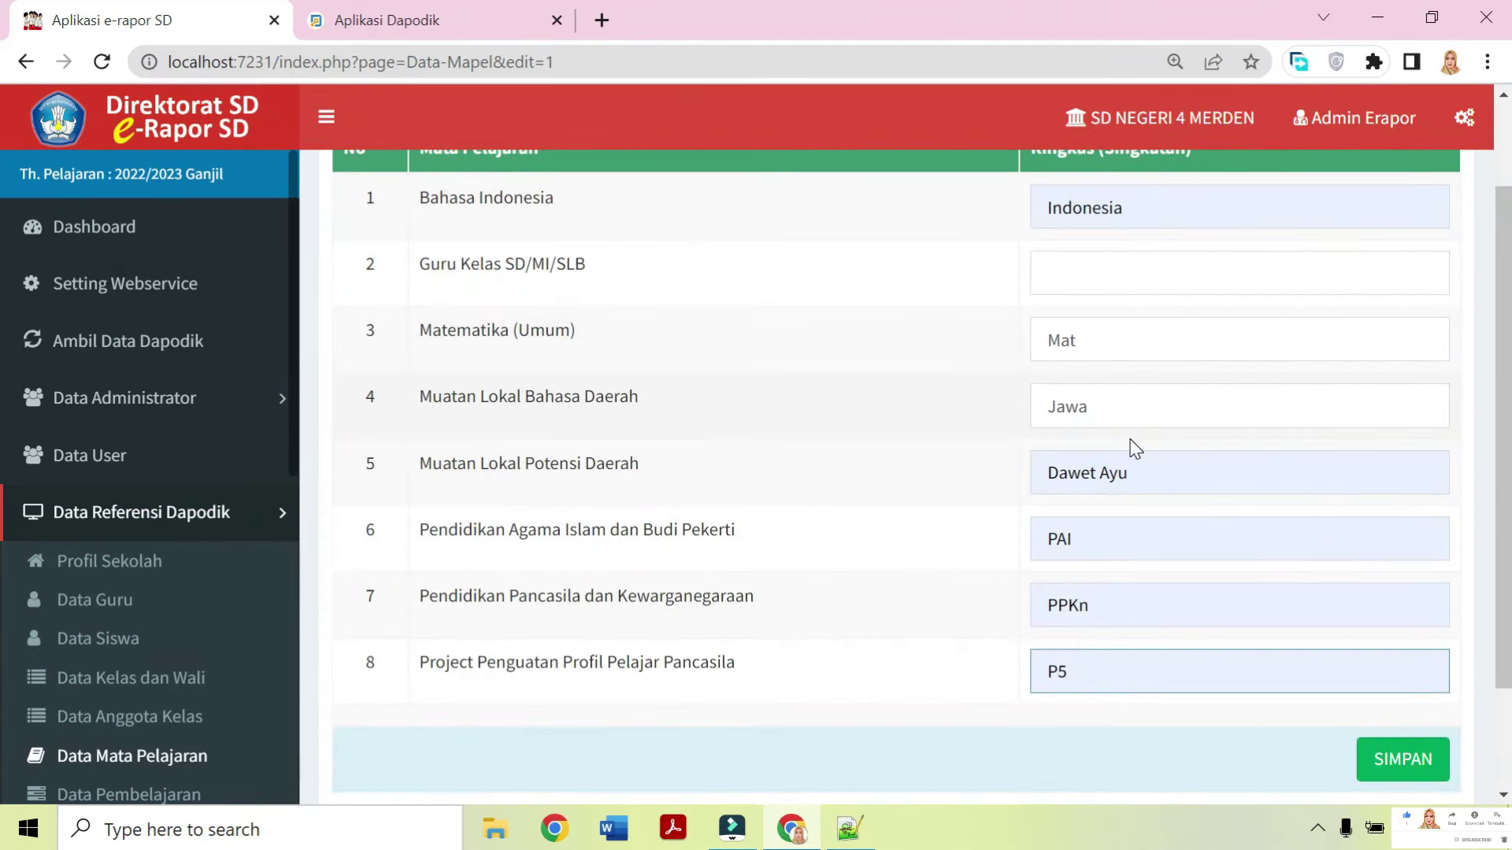
scroll(905, 472, "down", 2)
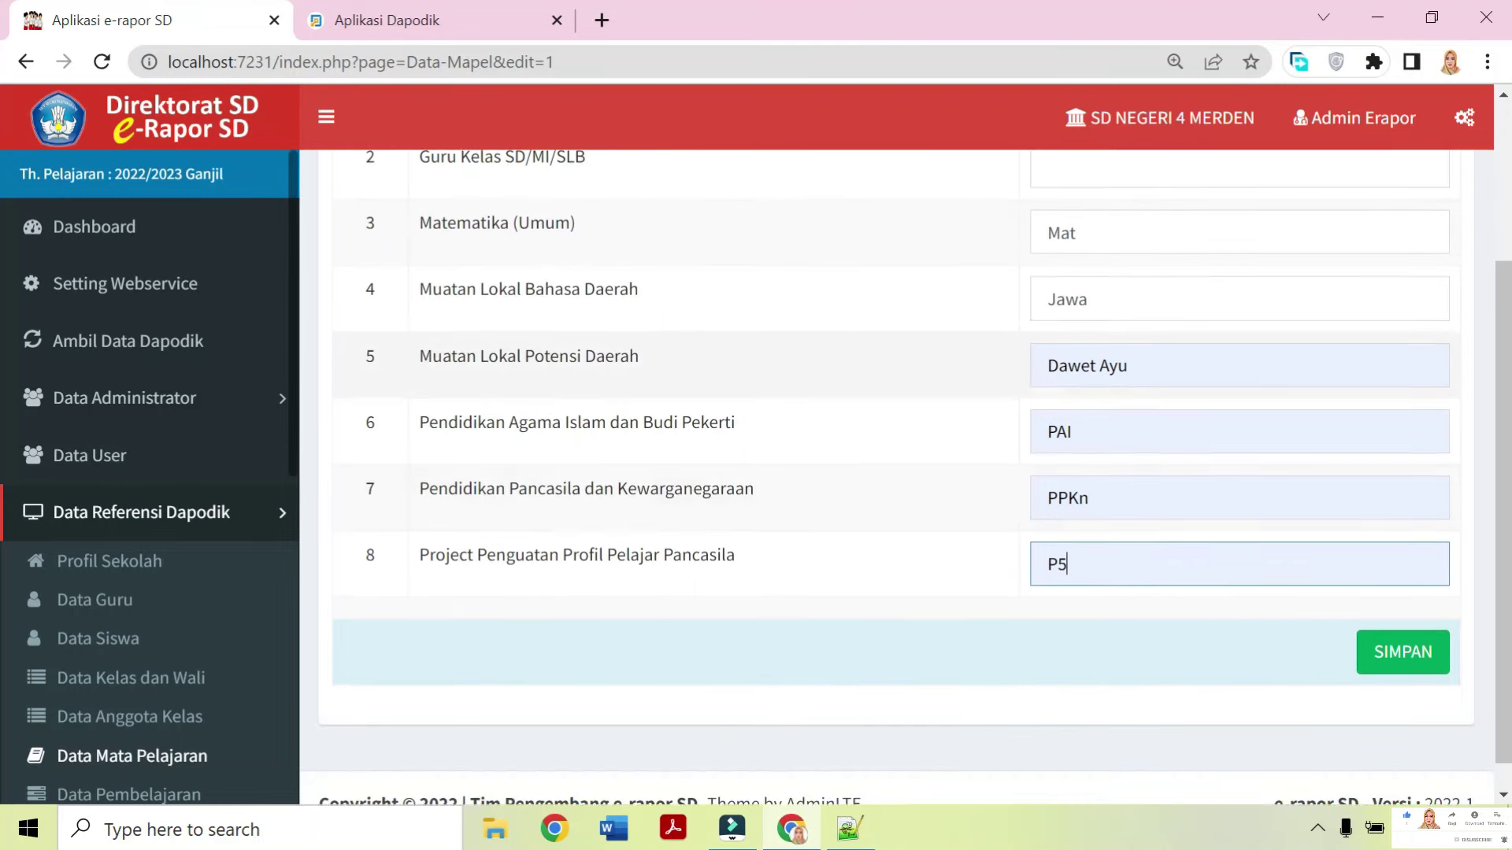
left_click(1404, 641)
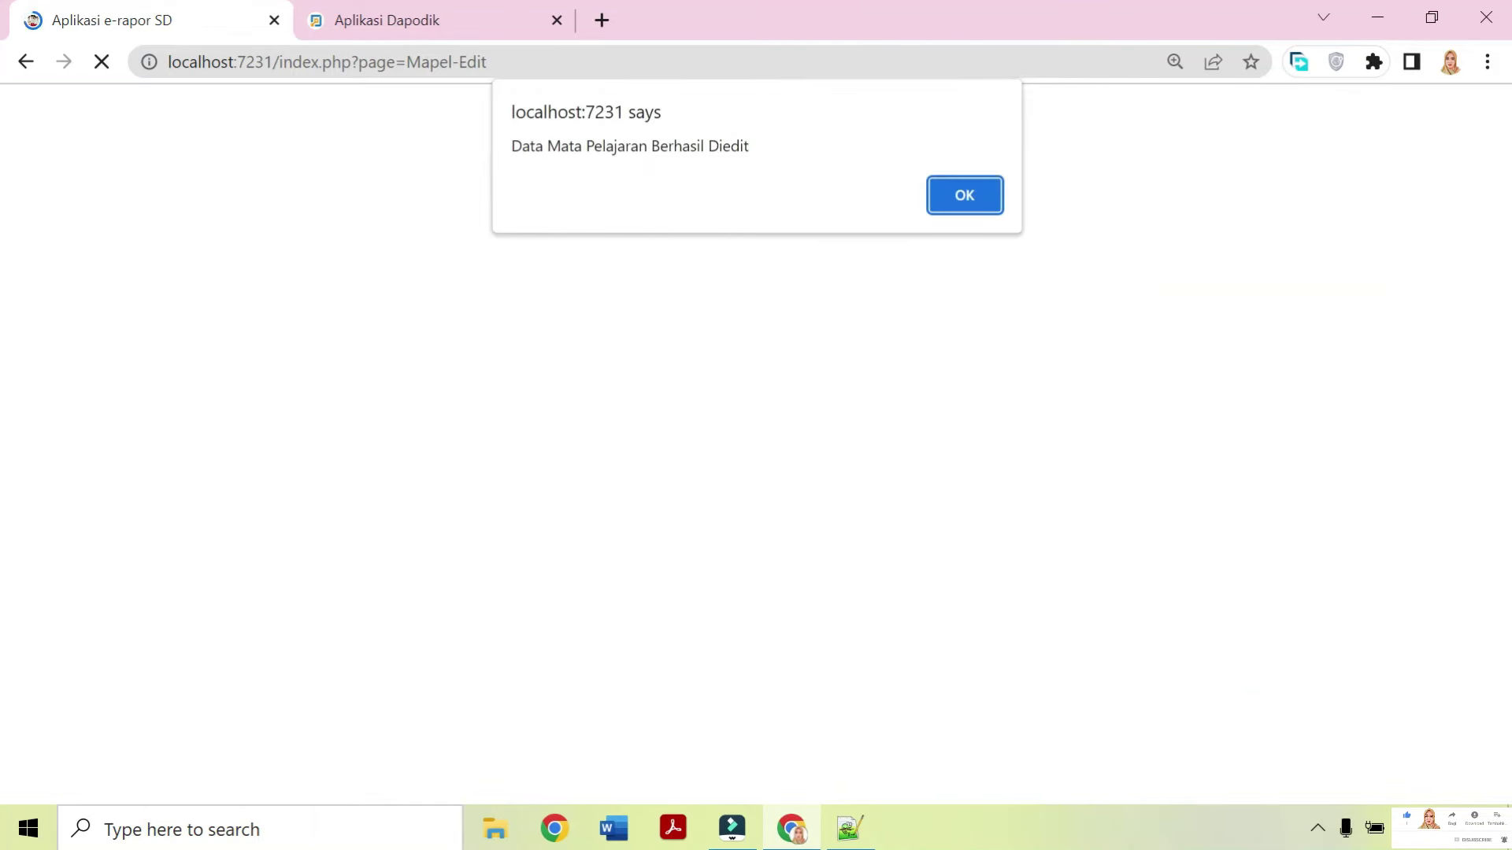
left_click(976, 197)
scroll(1164, 408, "down", 2)
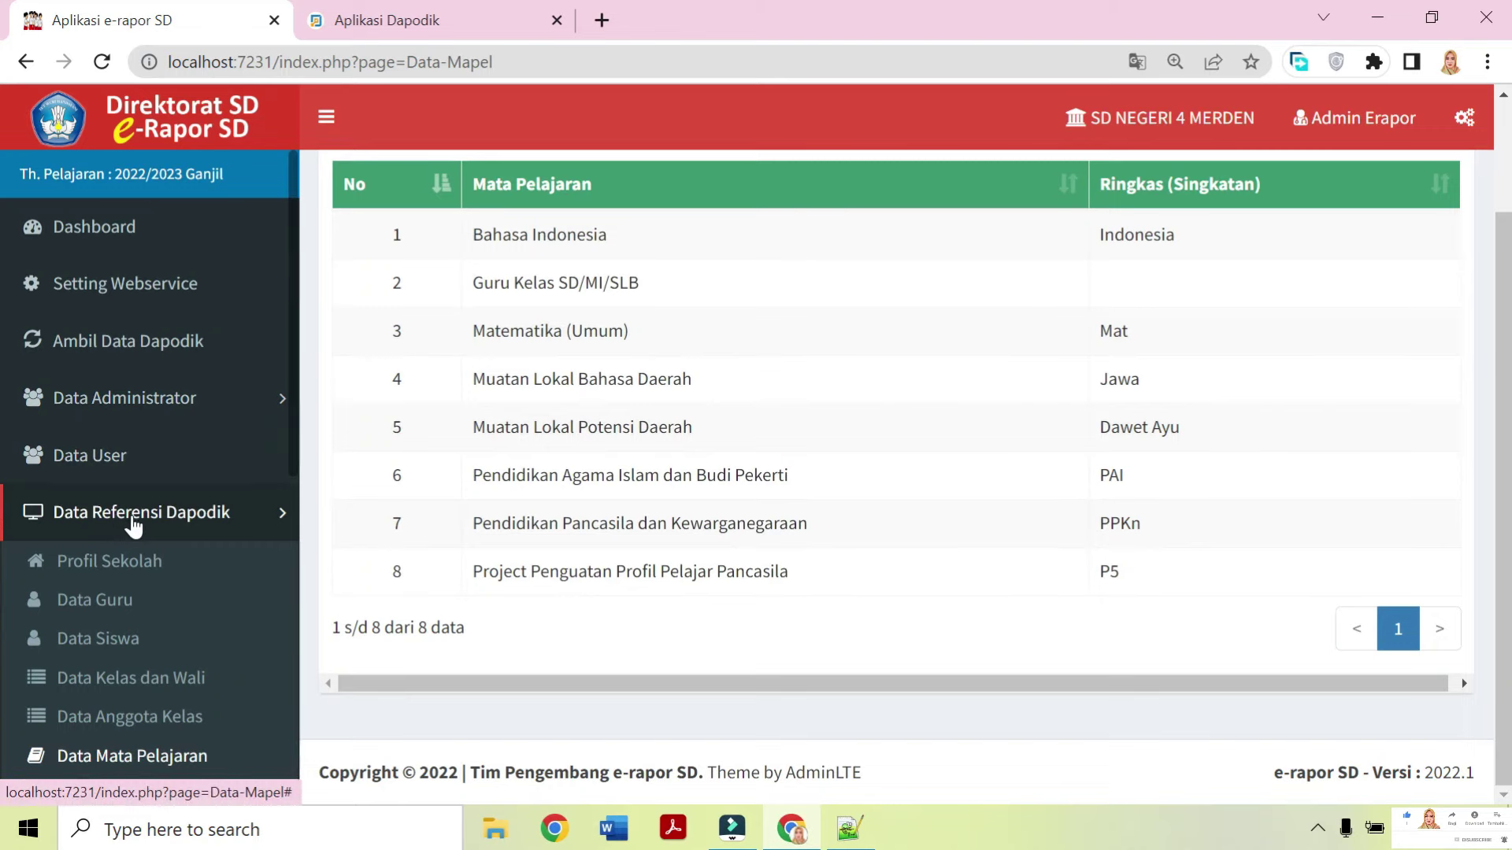
Open Data Pembelajaran and examine the Kelas 4 teaching assignments subject by subject.
scroll(126, 520, "down", 3)
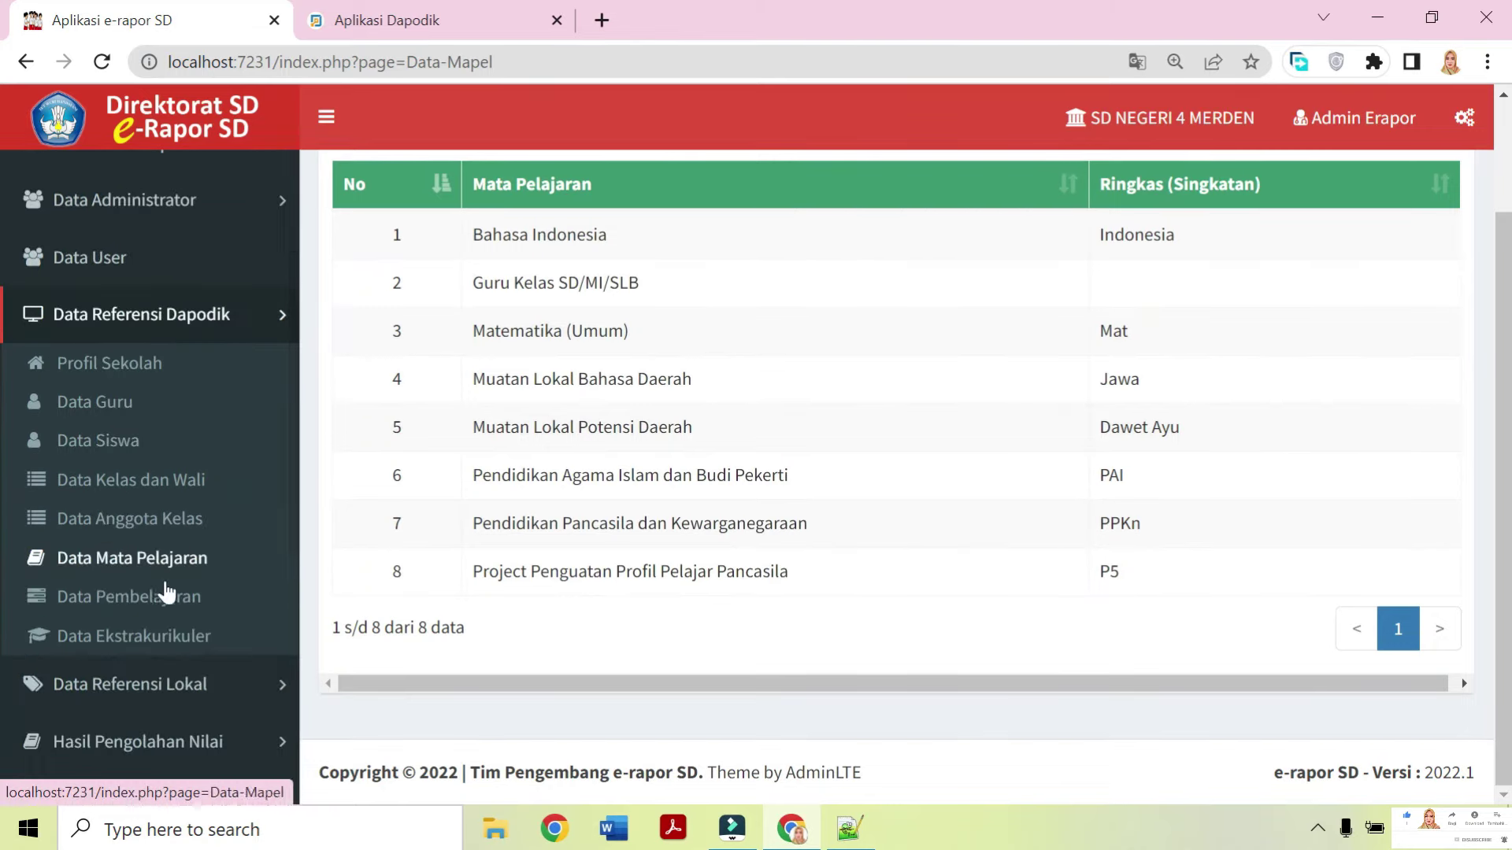
left_click(155, 600)
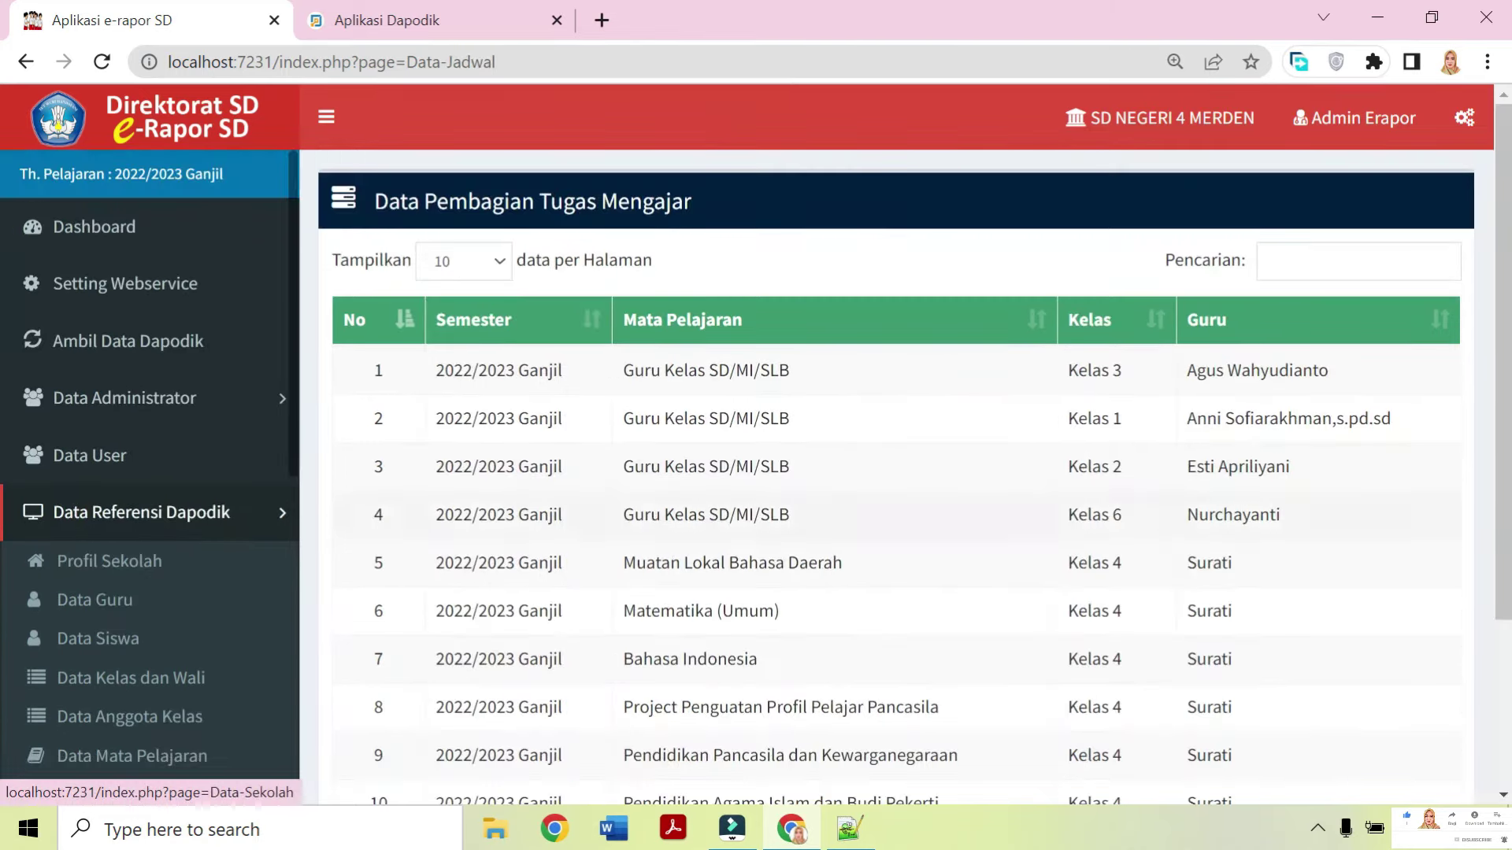
scroll(651, 473, "down", 1)
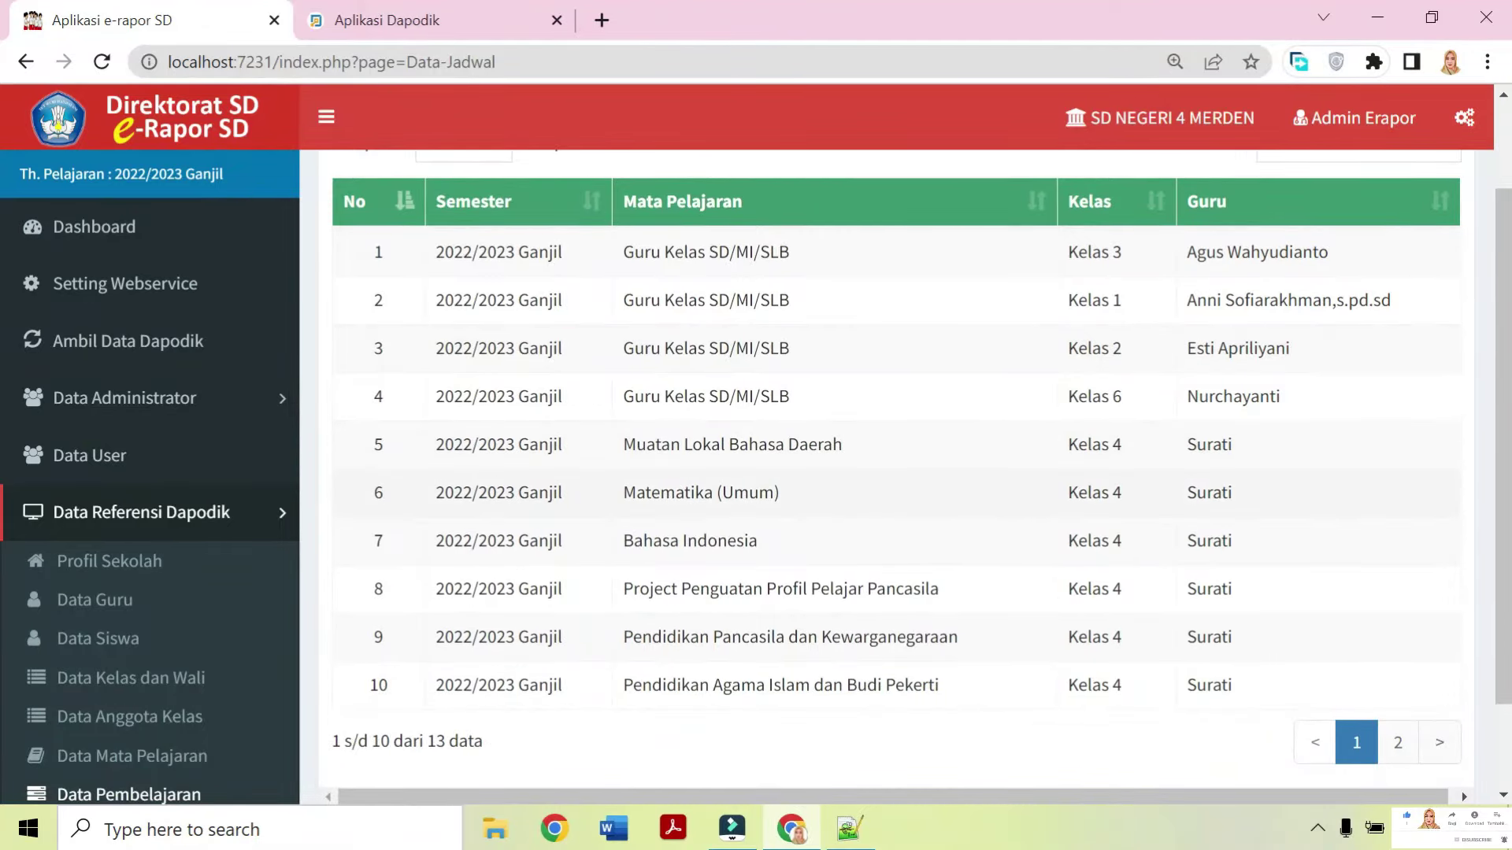
left_click_drag(1077, 445, 1126, 449)
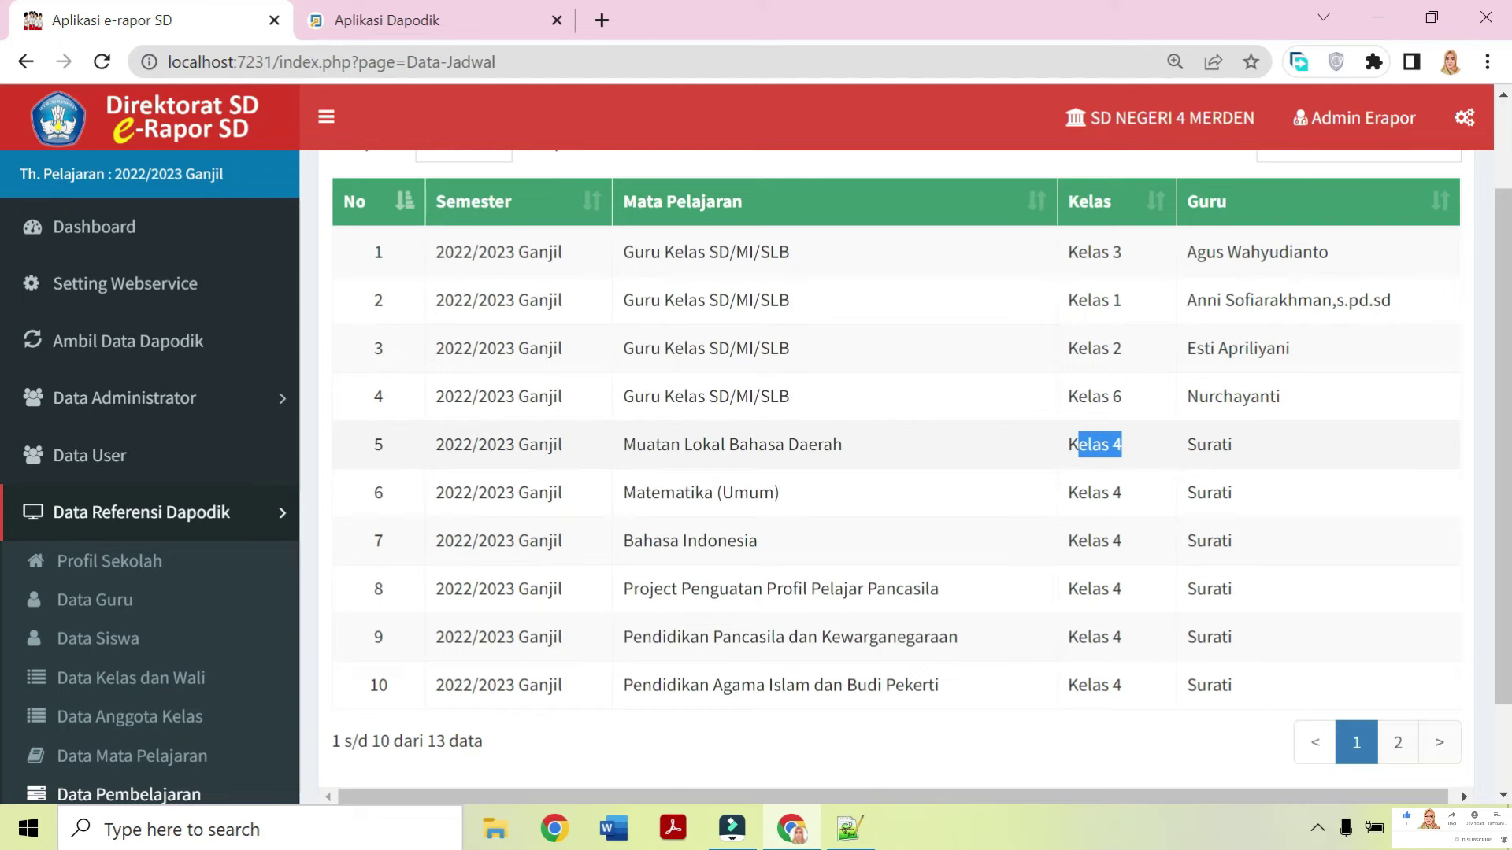
left_click_drag(626, 444, 864, 459)
left_click_drag(632, 492, 861, 510)
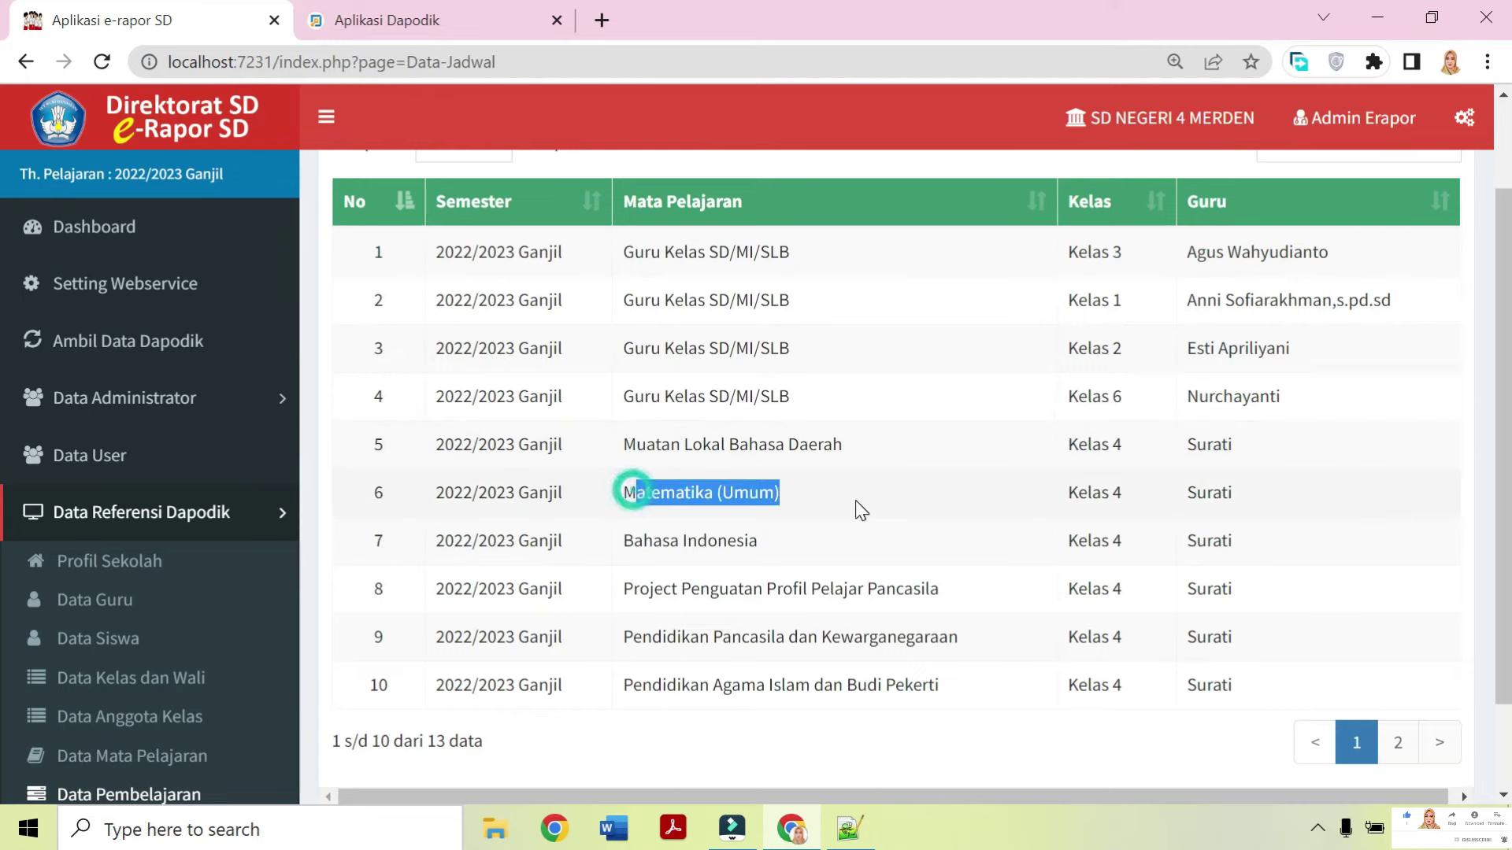
left_click_drag(658, 540, 834, 554)
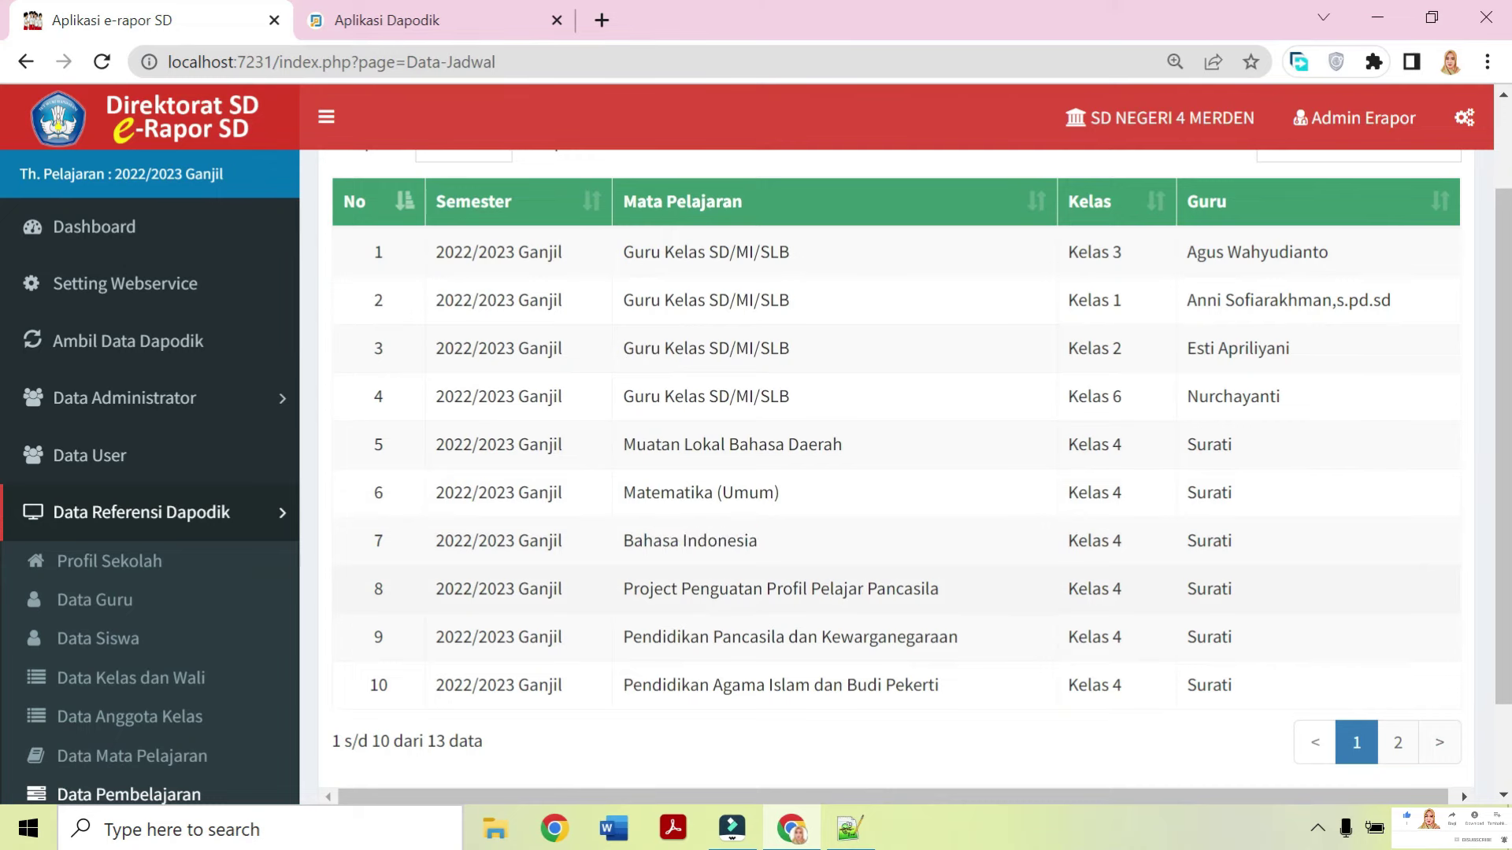
left_click_drag(761, 589, 887, 610)
left_click_drag(774, 685, 941, 706)
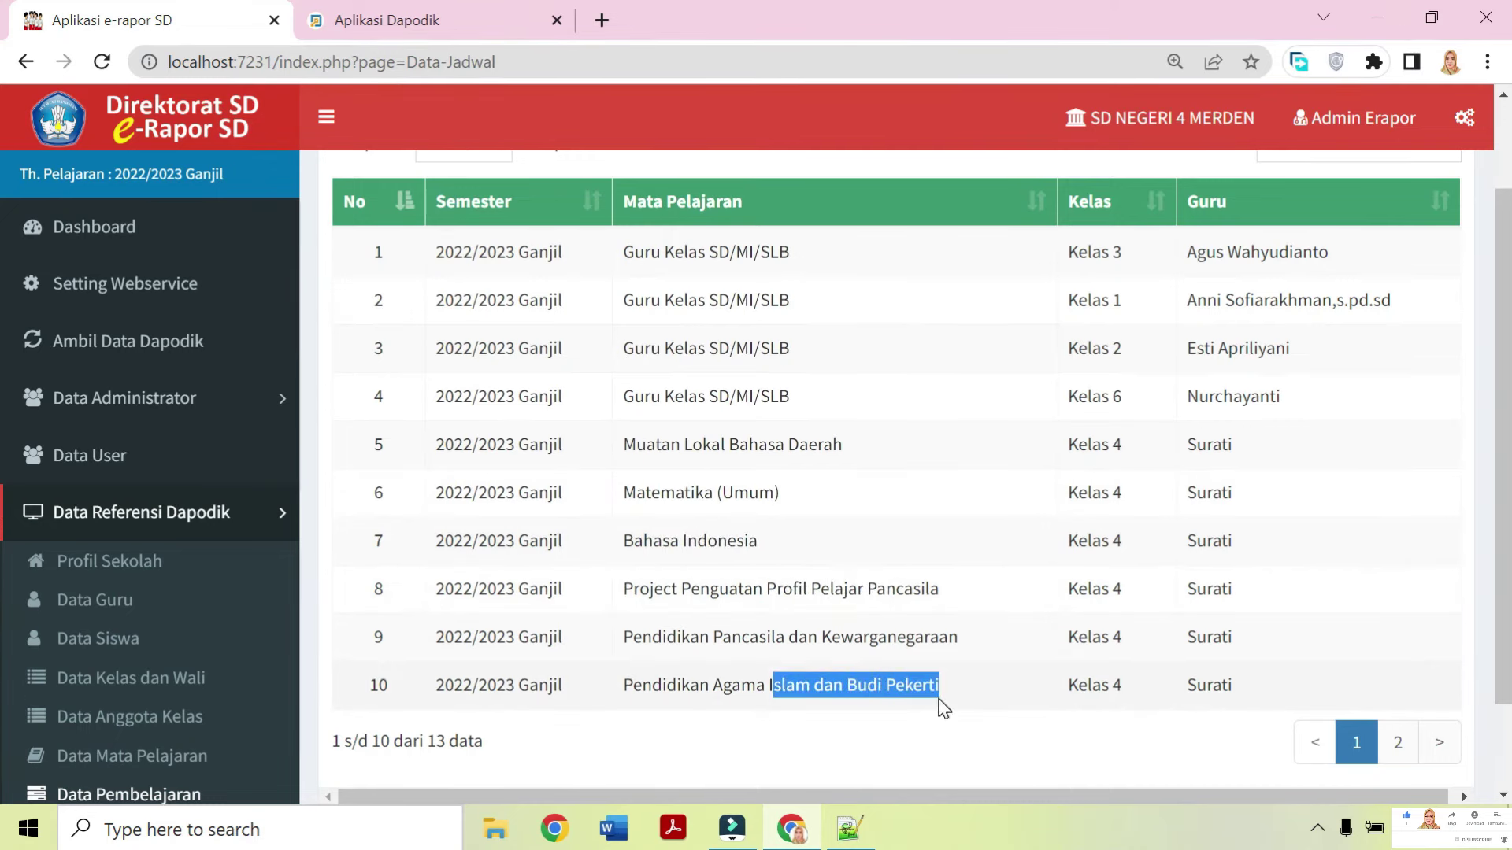
left_click_drag(676, 637, 888, 665)
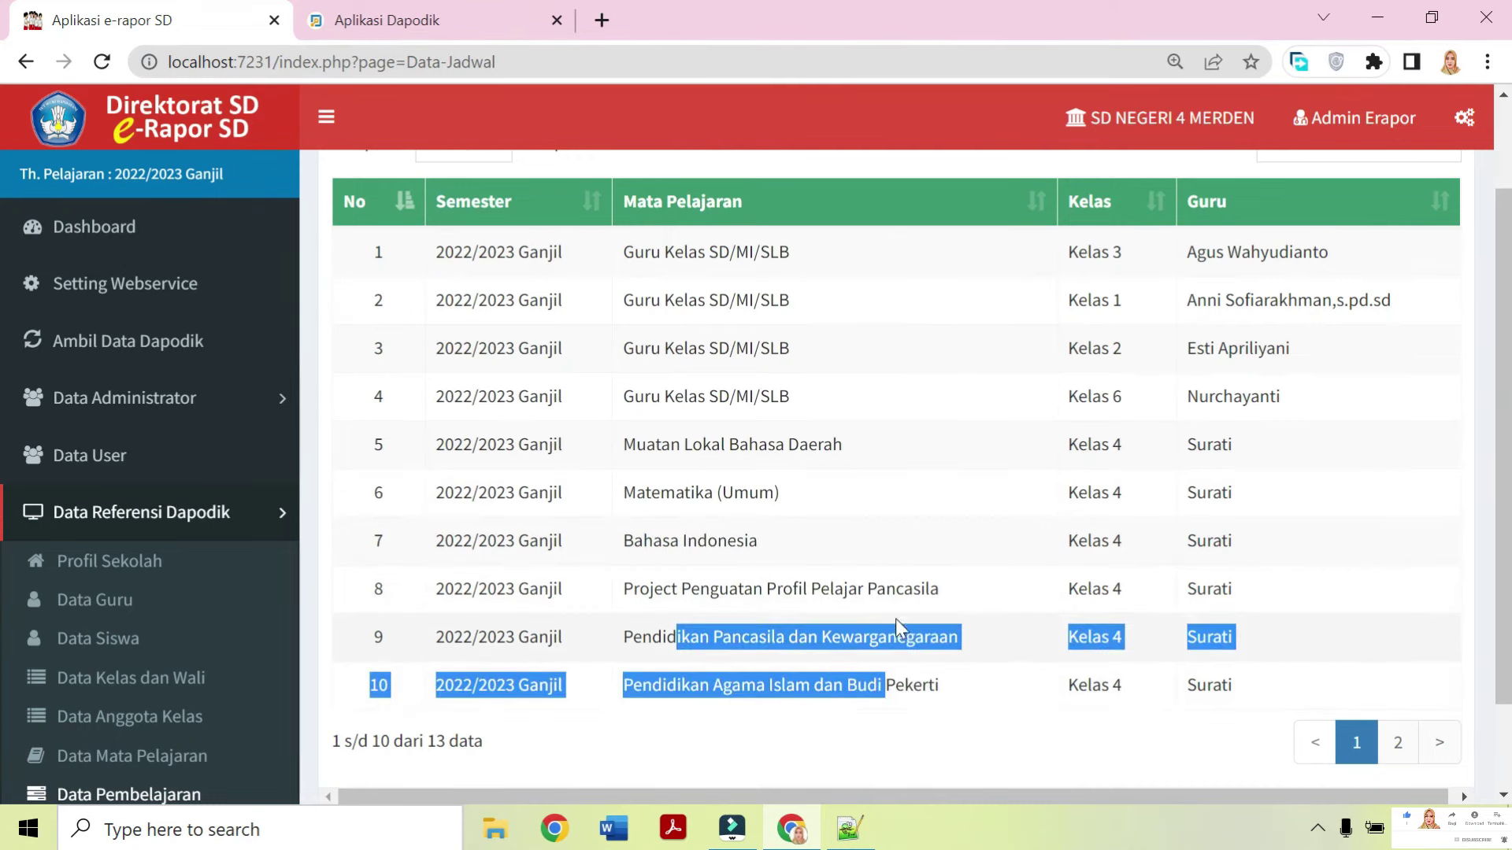
Examine the Guru Kelas SD/MI/SLB assignments for Kelas 1, 2, 3 and 6, then reload Data Pembelajaran.
scroll(897, 617, "up", 2)
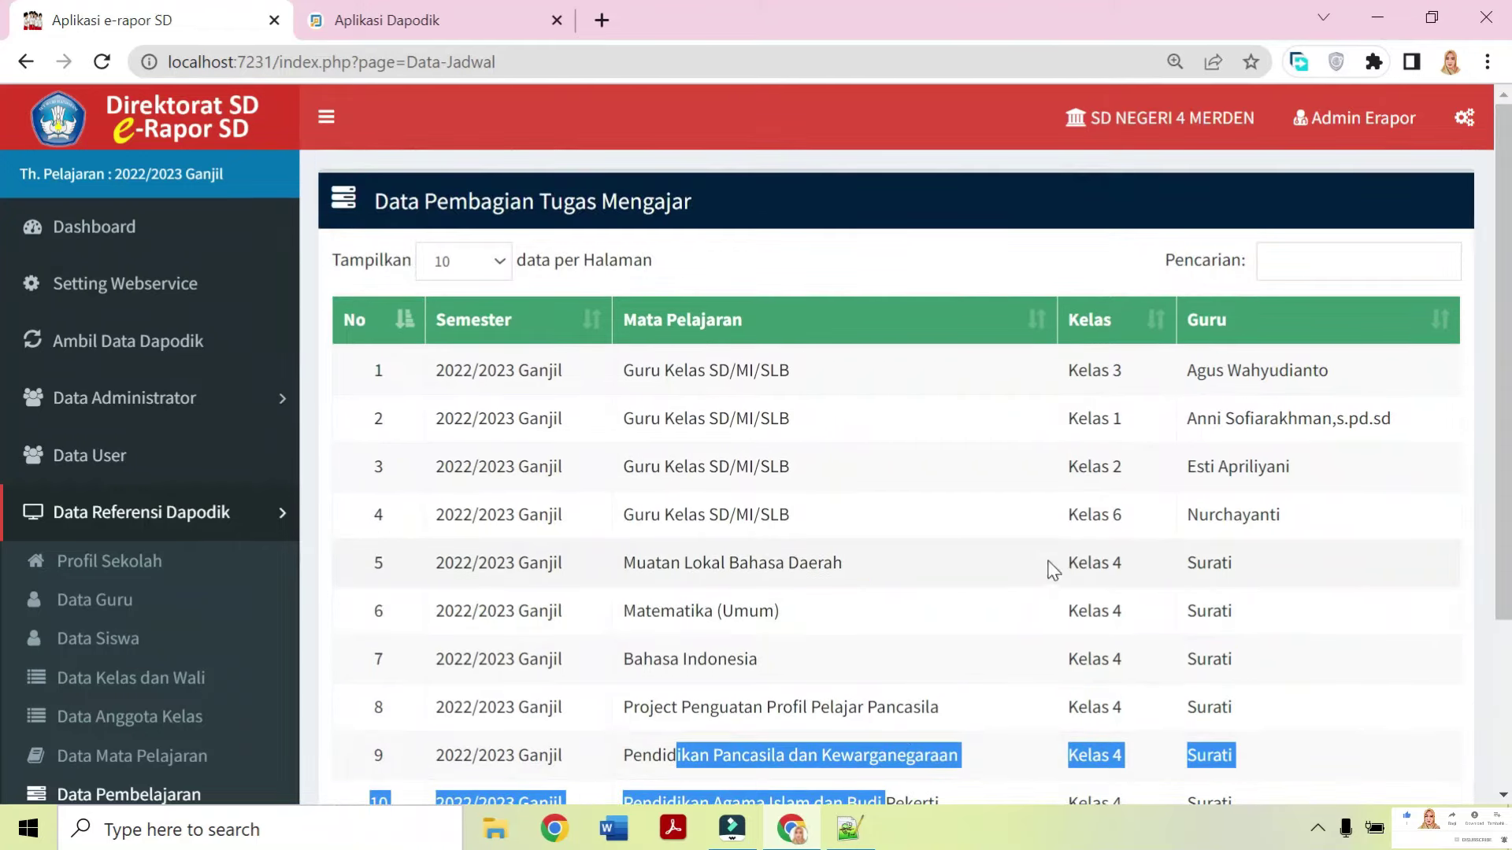
left_click_drag(1121, 510, 378, 368)
left_click(990, 479)
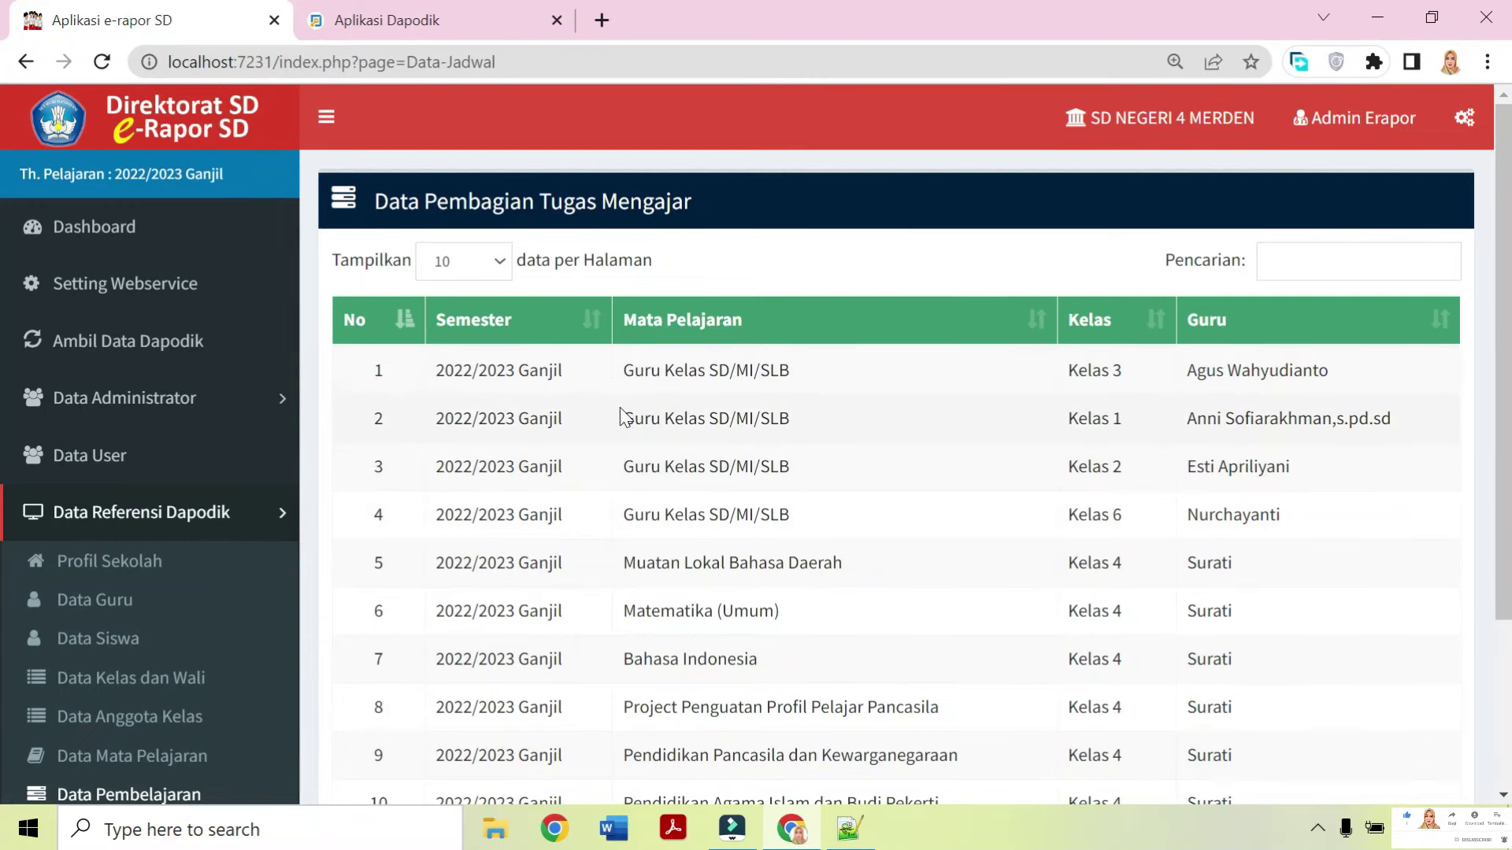
left_click_drag(406, 201, 619, 202)
scroll(176, 524, "down", 3)
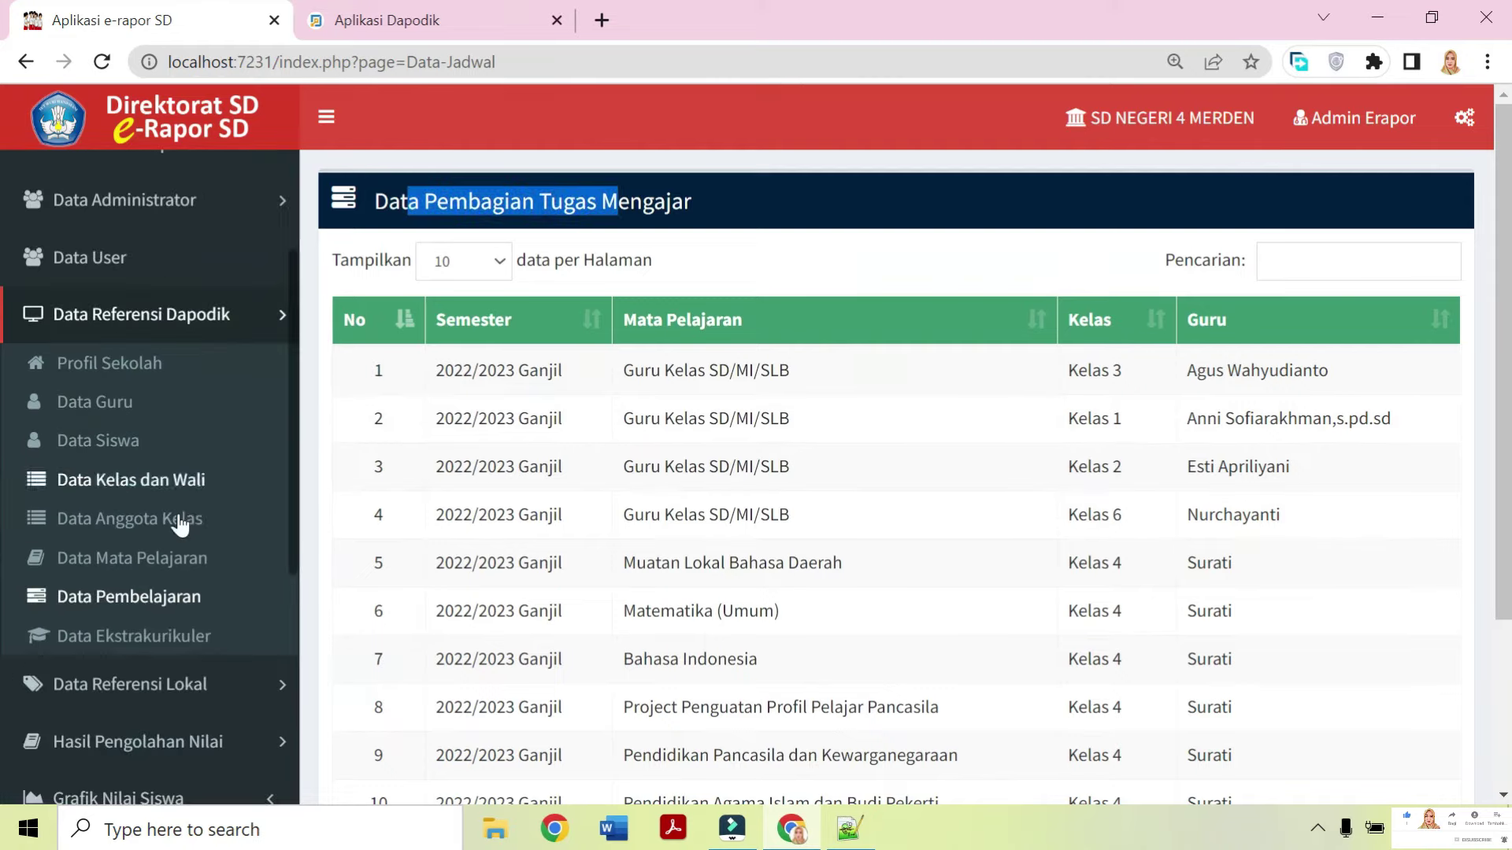
left_click(157, 612)
scroll(157, 613, "down", 3)
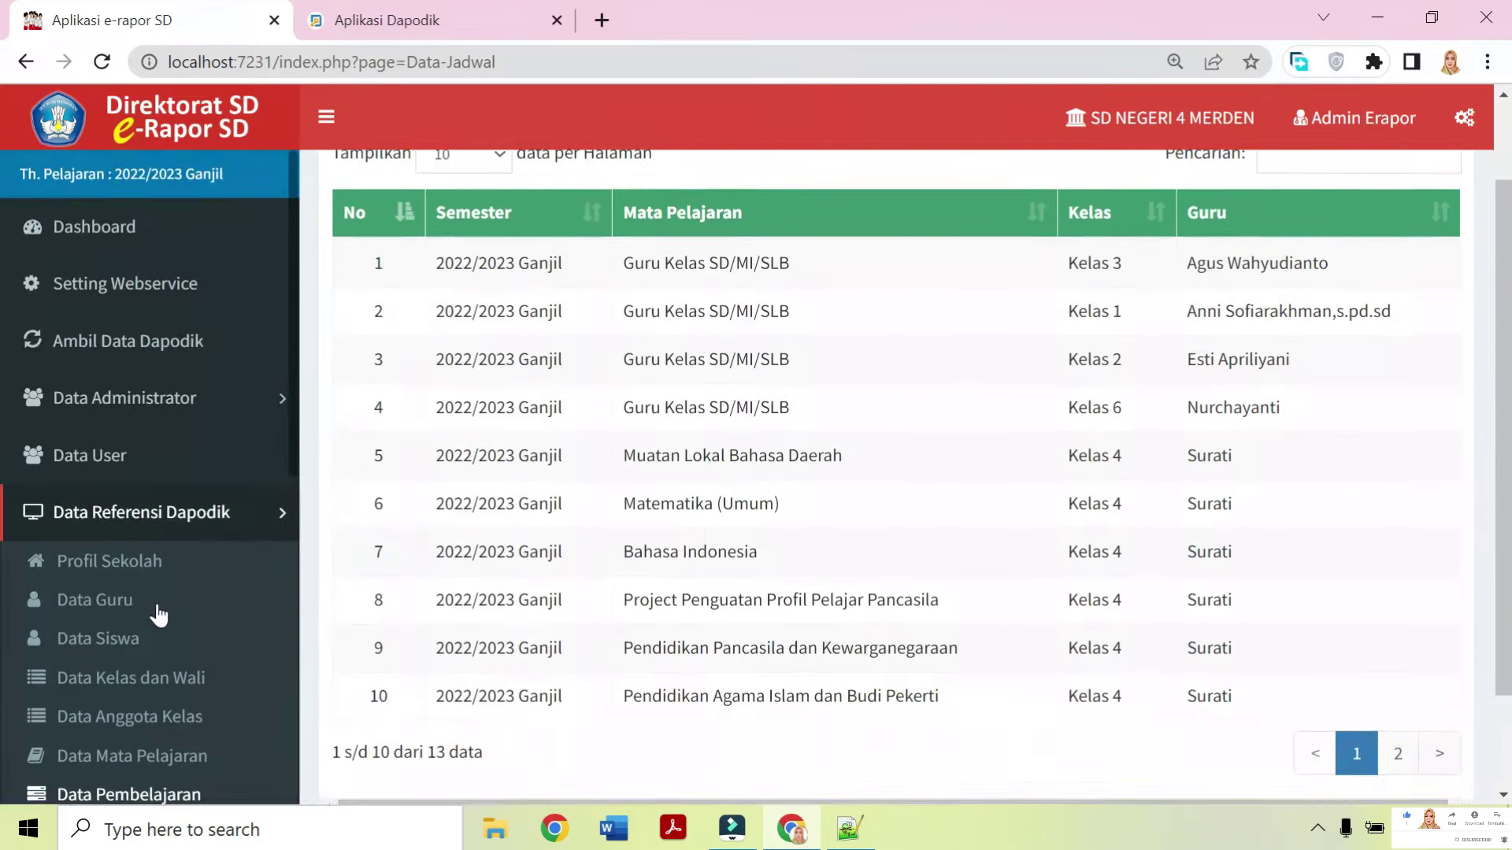
Return to Data Mata Pelajaran and review the subjects with their abbreviations.
left_click(179, 579)
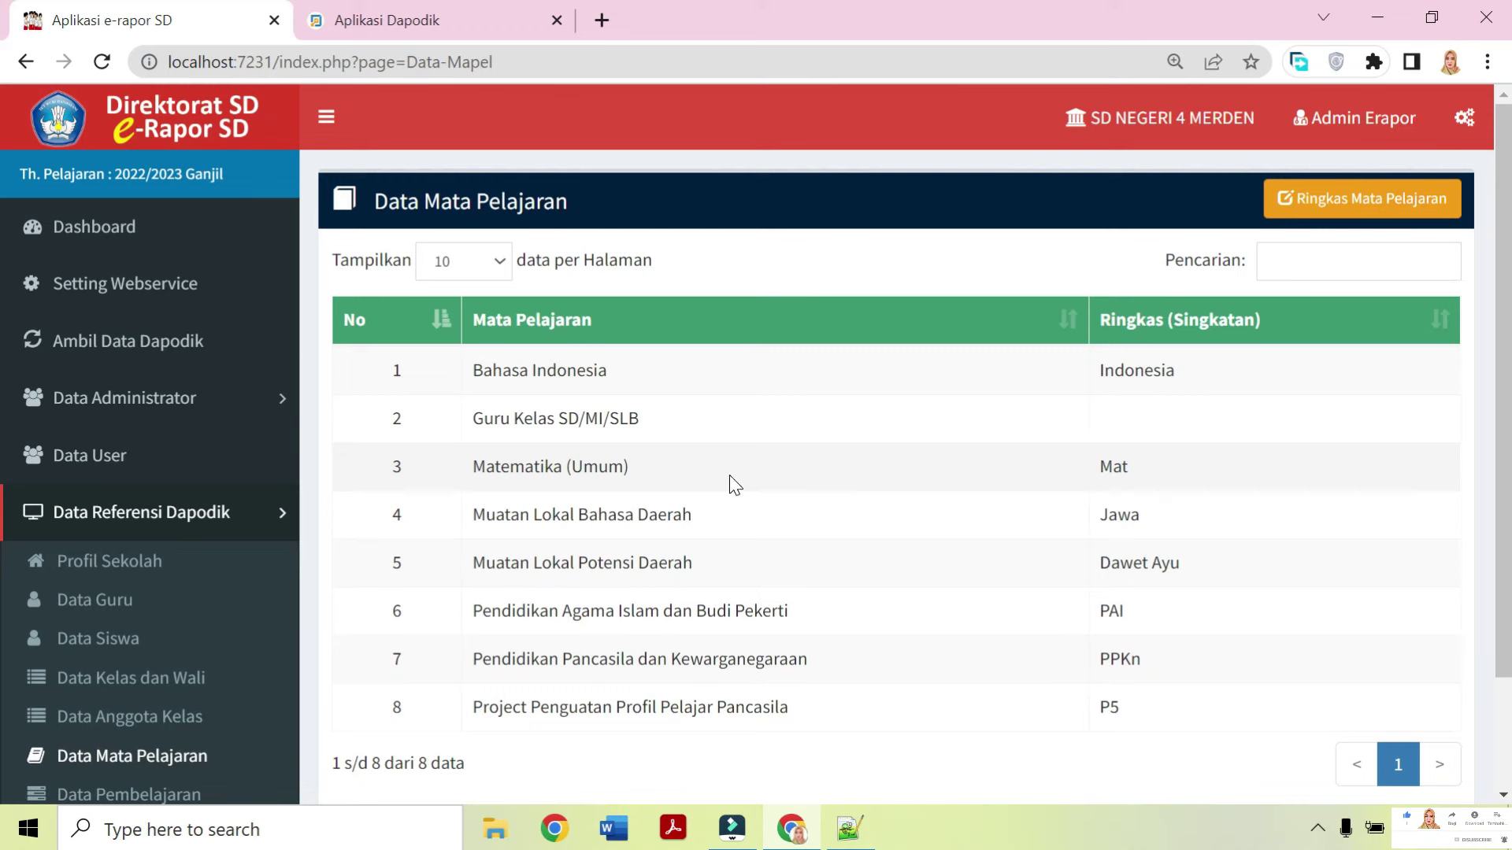
left_click_drag(455, 420, 860, 705)
left_click(820, 685)
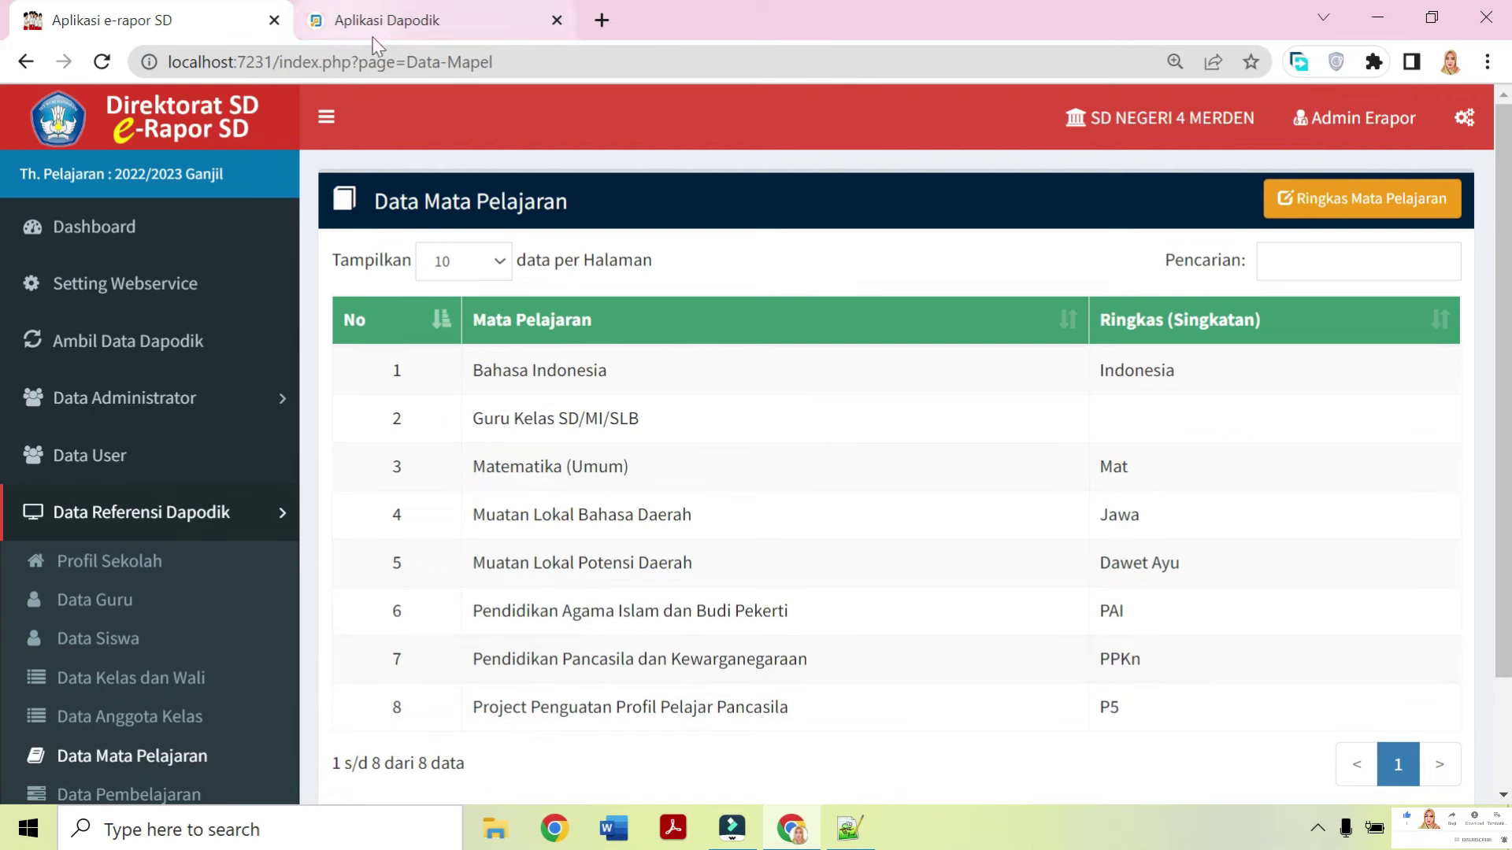
left_click_drag(533, 433, 832, 683)
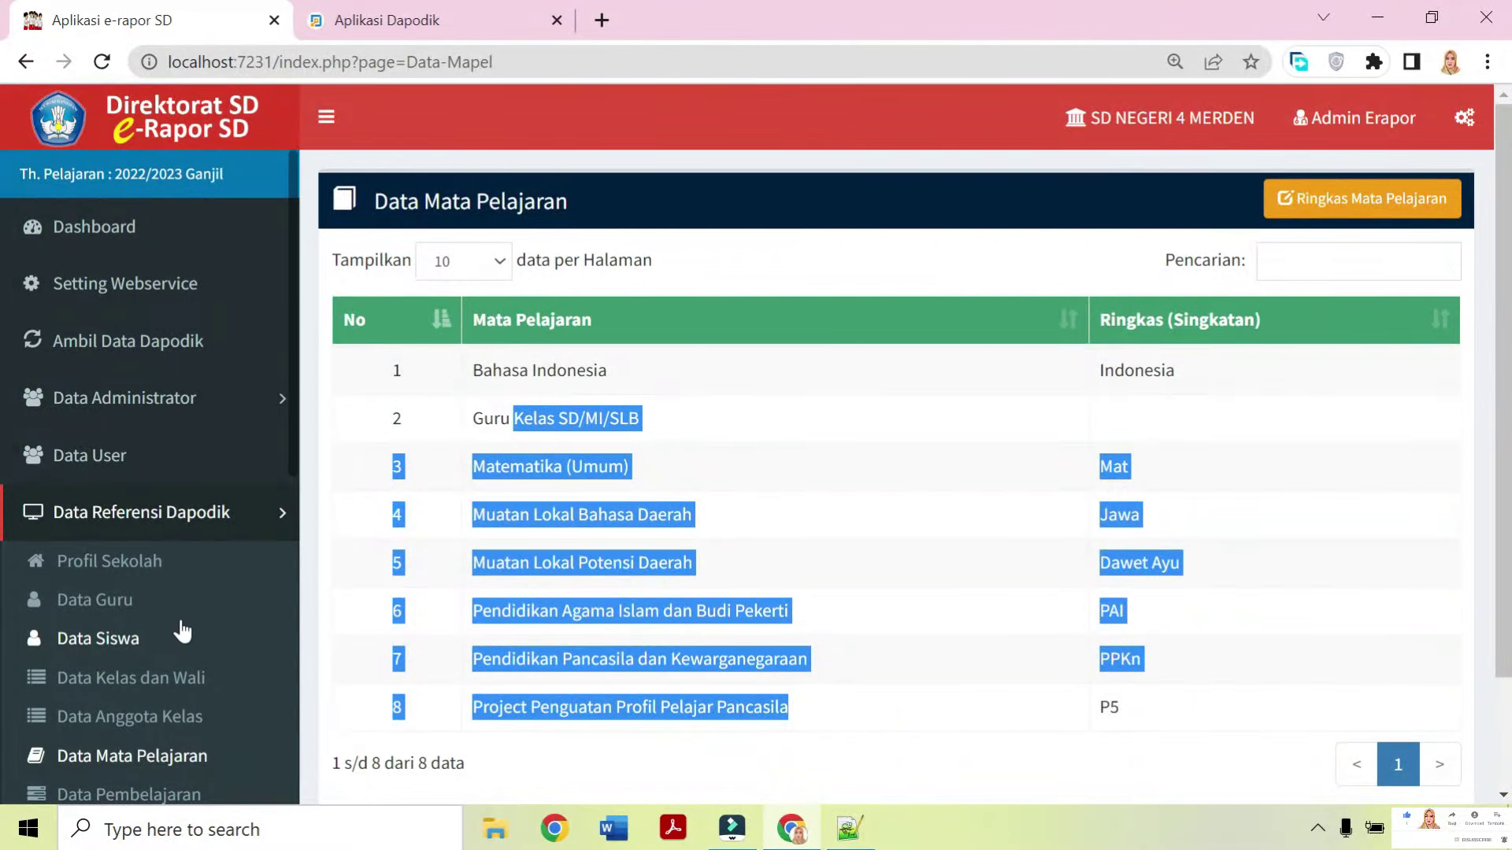
Open Data Ekstrakurikuler from the Dapodik reference data and check its entries.
scroll(182, 625, "down", 3)
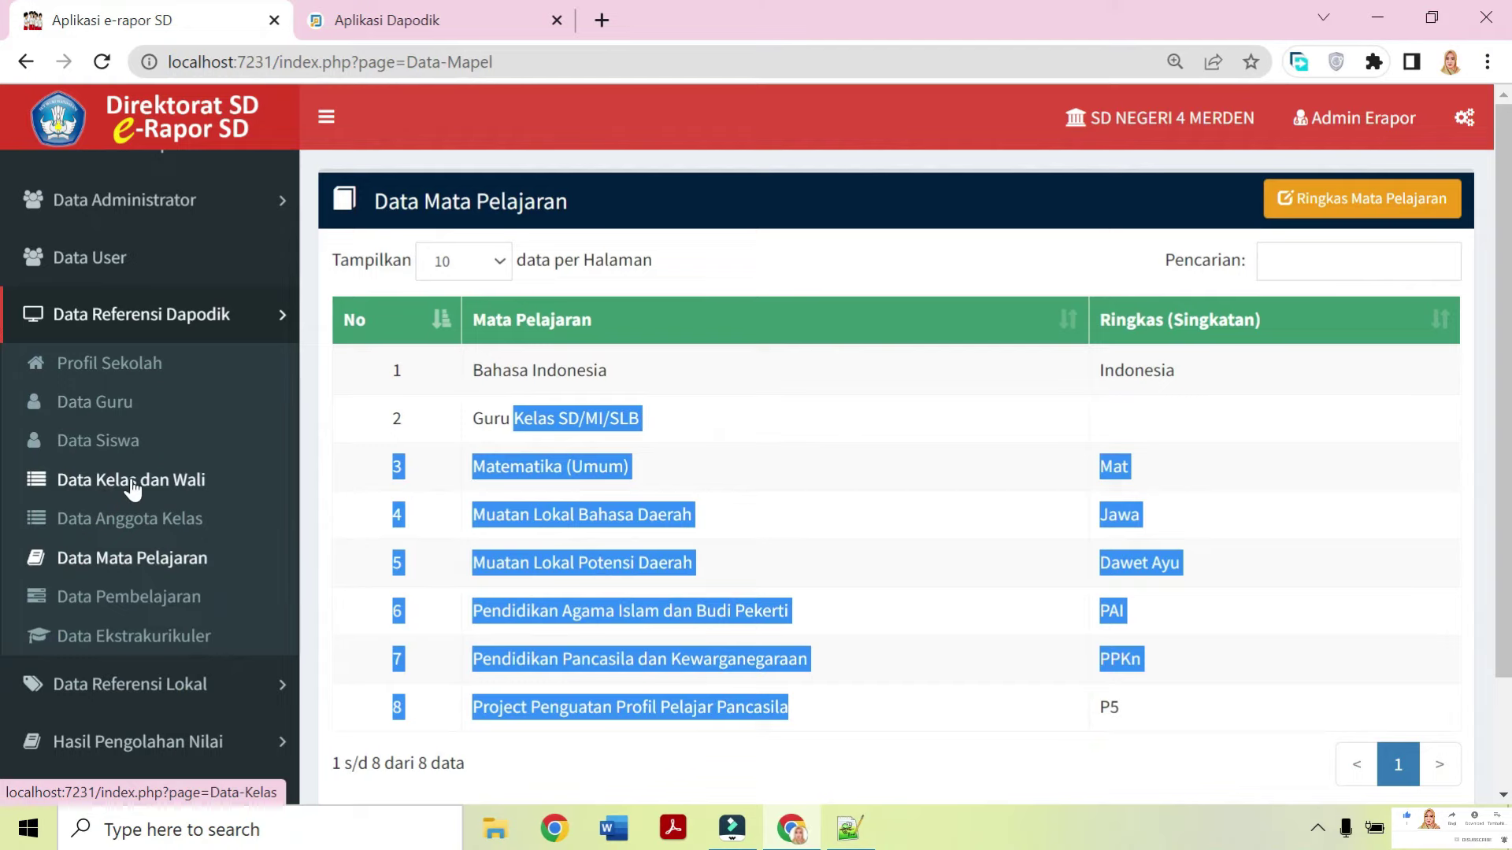
left_click(141, 635)
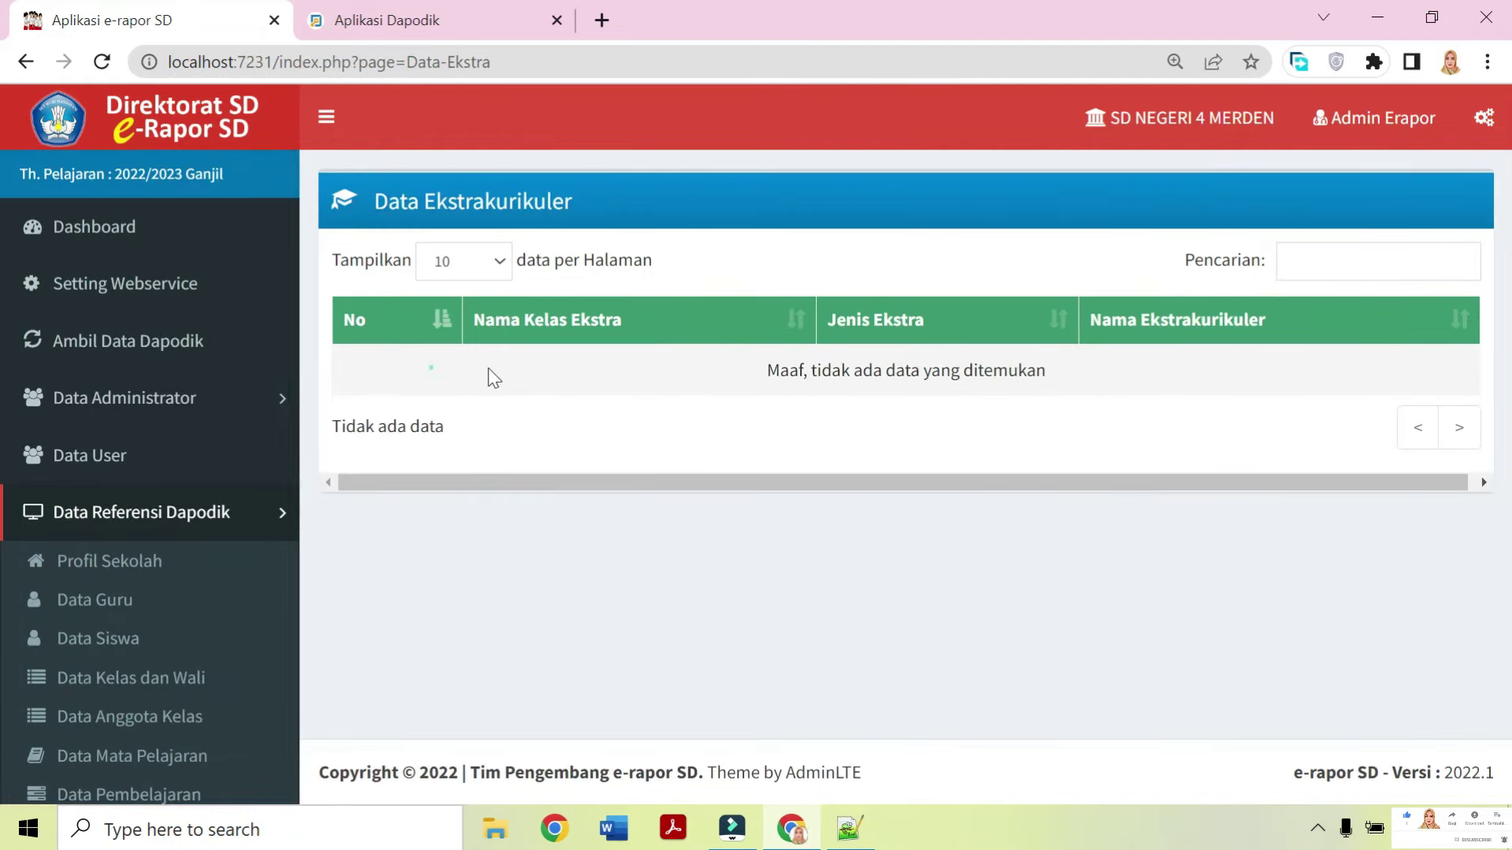
left_click_drag(489, 375, 1091, 392)
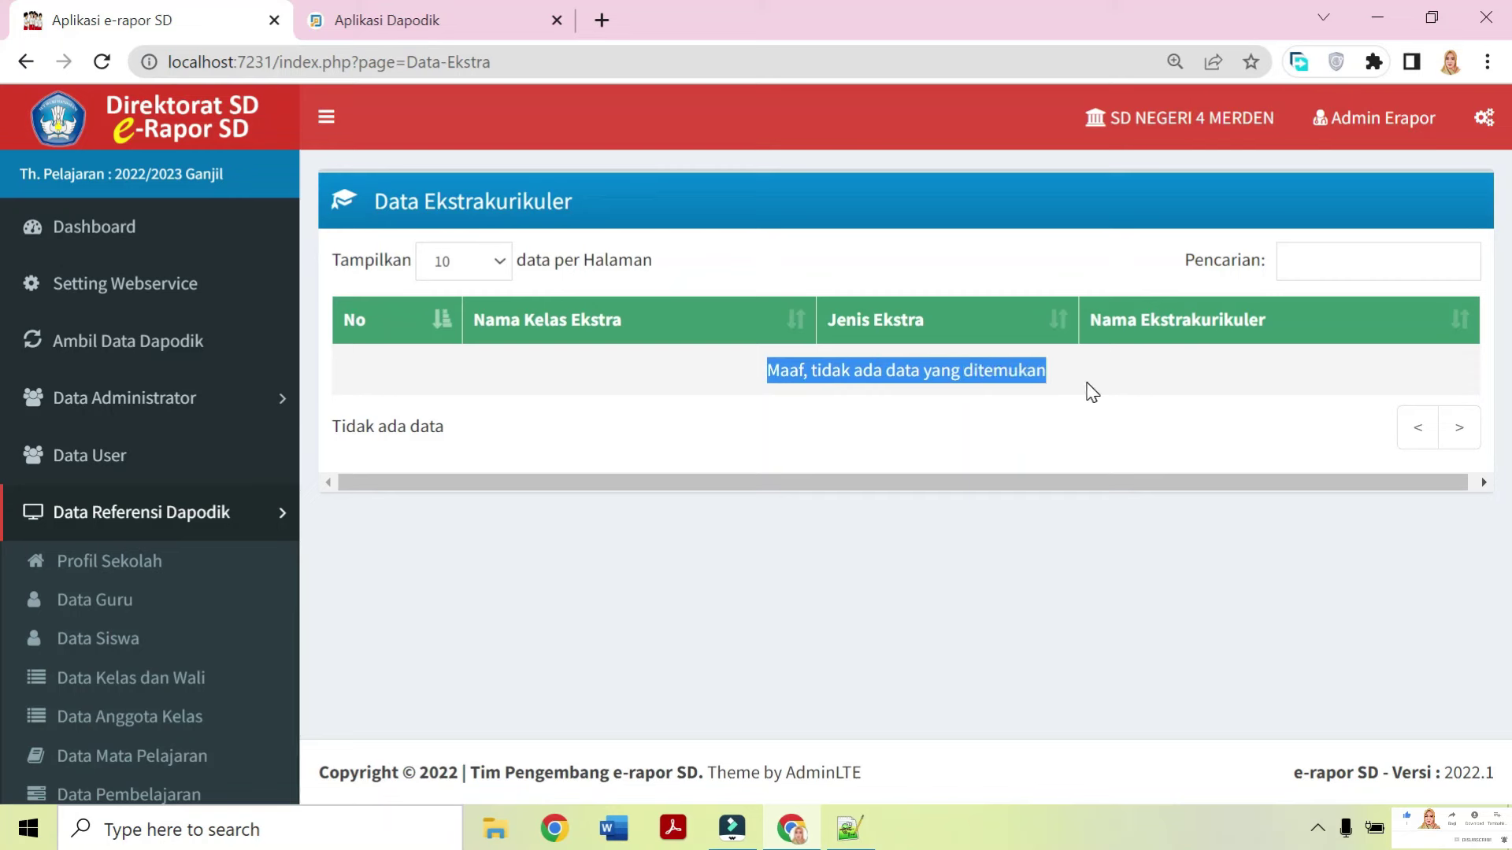